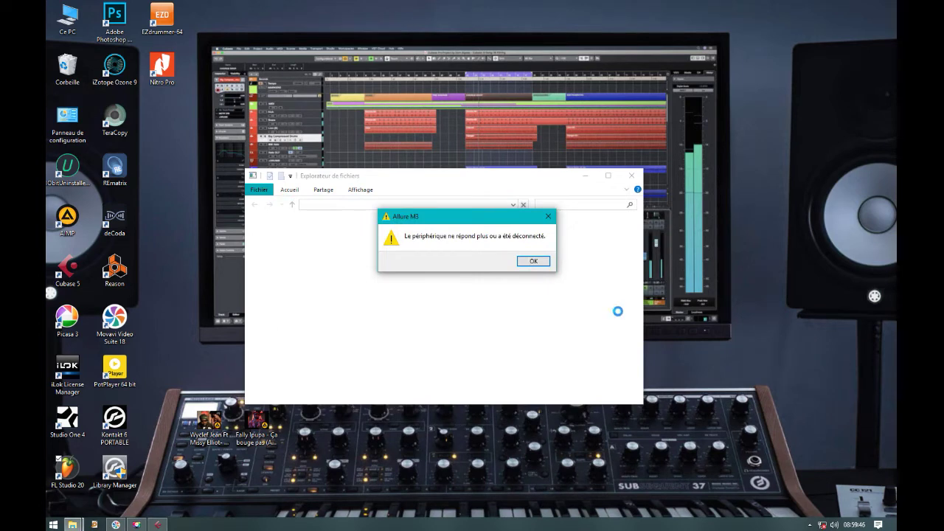
- Dismiss the Allure M3 device warning, launch FL Studio 20 and close its MIDI settings window
{"action": "left_click", "coordinate": [534, 261]}
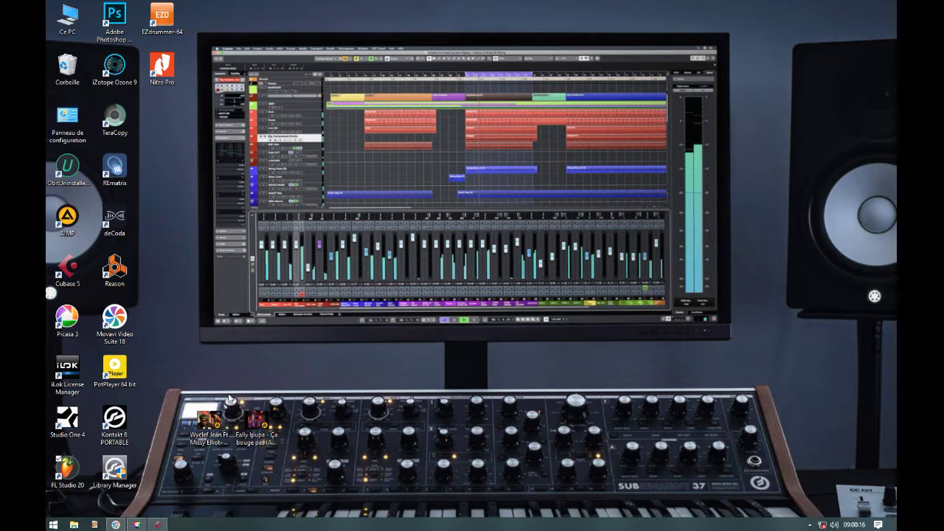
{"action": "double_click", "coordinate": [67, 470]}
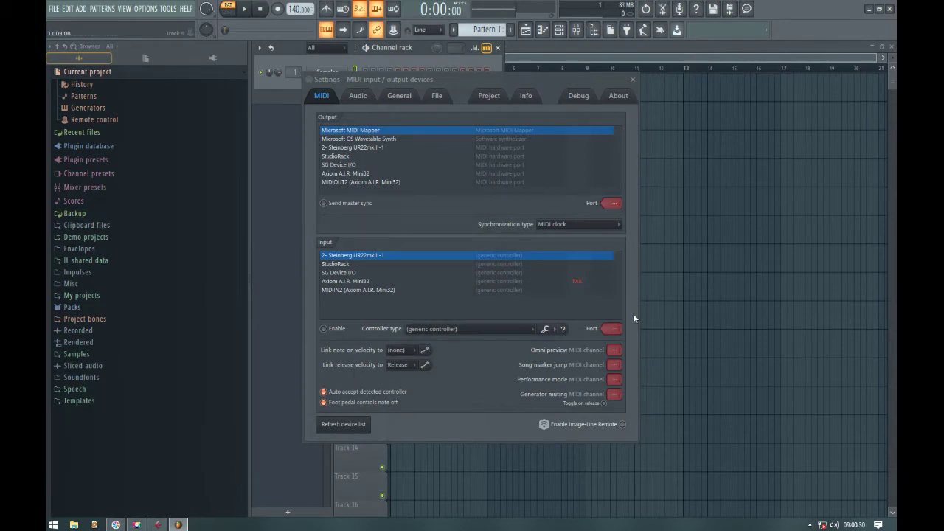
{"action": "left_click", "coordinate": [635, 80]}
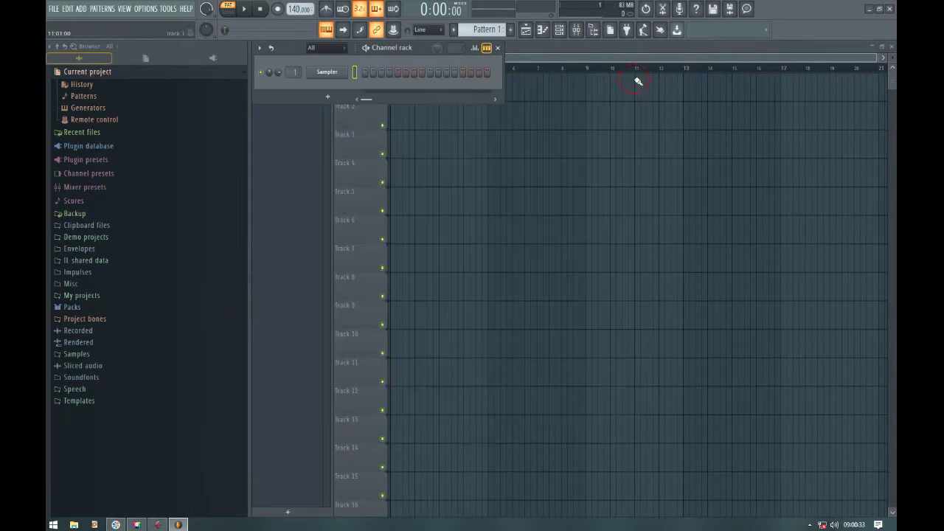
- Create a new project from the Minimal template Basic, with kick, clap, hat and snare channels
{"action": "left_click", "coordinate": [59, 12]}
{"action": "mouse_move", "coordinate": [74, 33]}
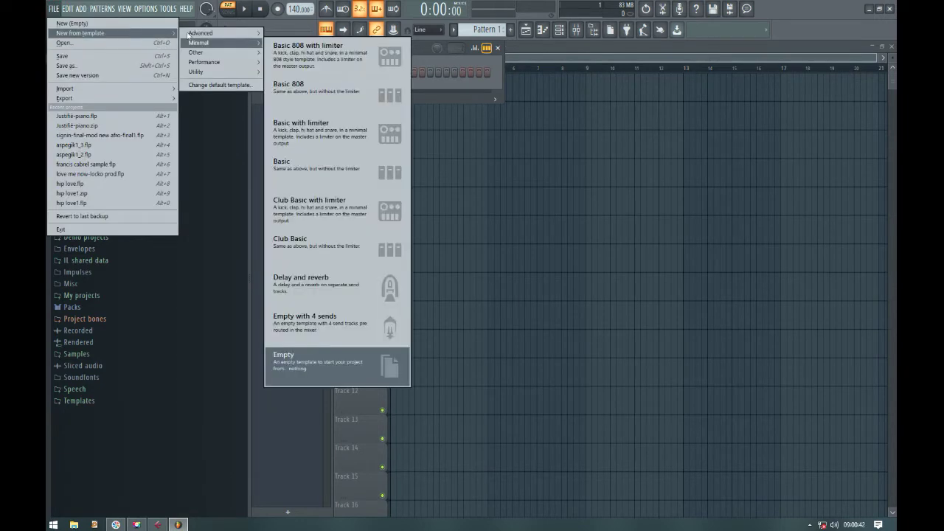
{"action": "left_click", "coordinate": [326, 168]}
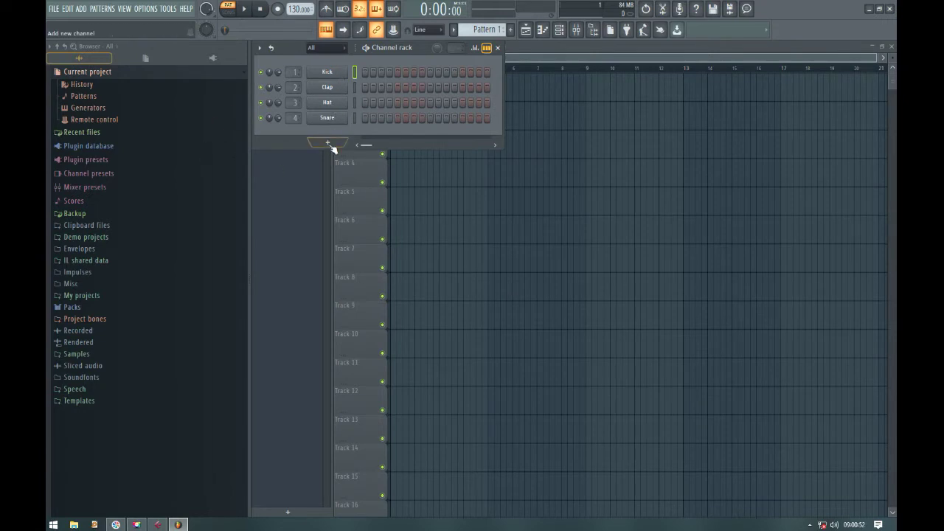
- Open the Kick and Clap channel settings and preview each sample from its waveform
{"action": "left_click", "coordinate": [326, 71]}
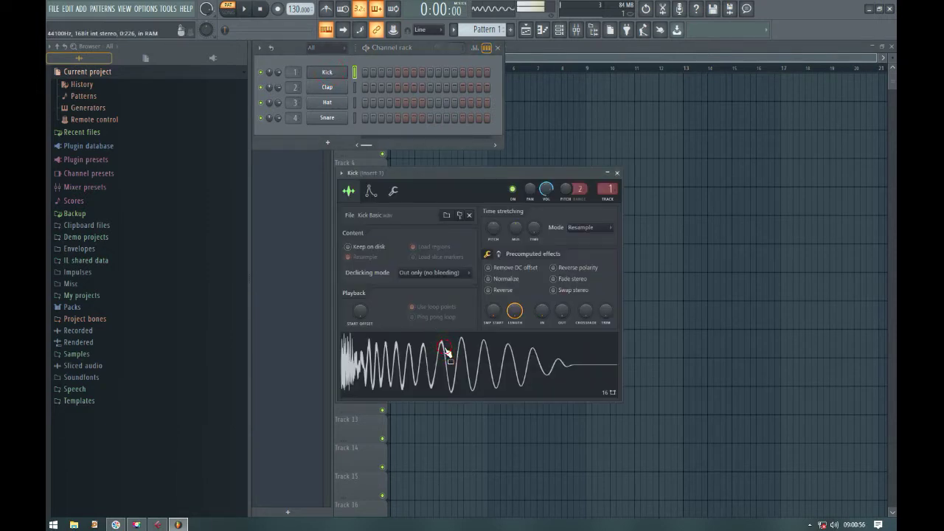
{"action": "left_click", "coordinate": [447, 354]}
{"action": "left_click", "coordinate": [447, 354]}
{"action": "left_click", "coordinate": [447, 353]}
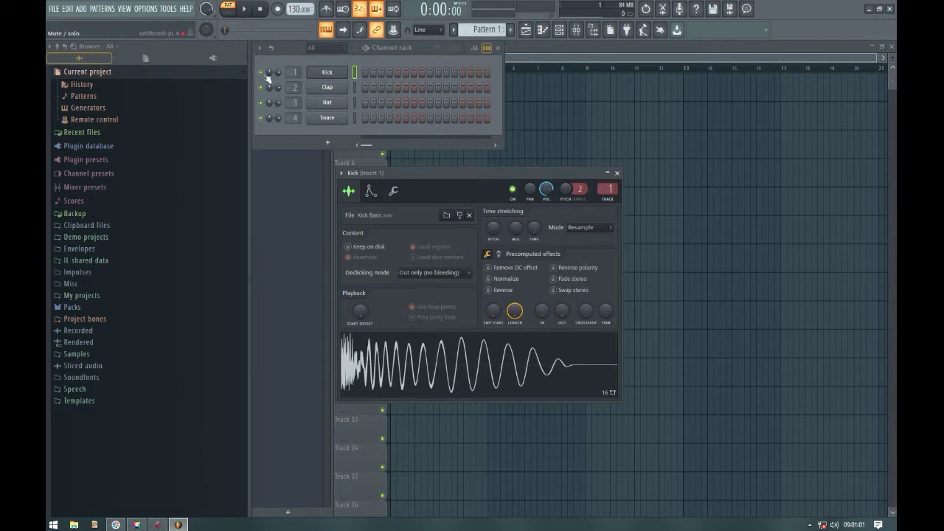
{"action": "left_click", "coordinate": [327, 89]}
{"action": "left_click", "coordinate": [480, 375]}
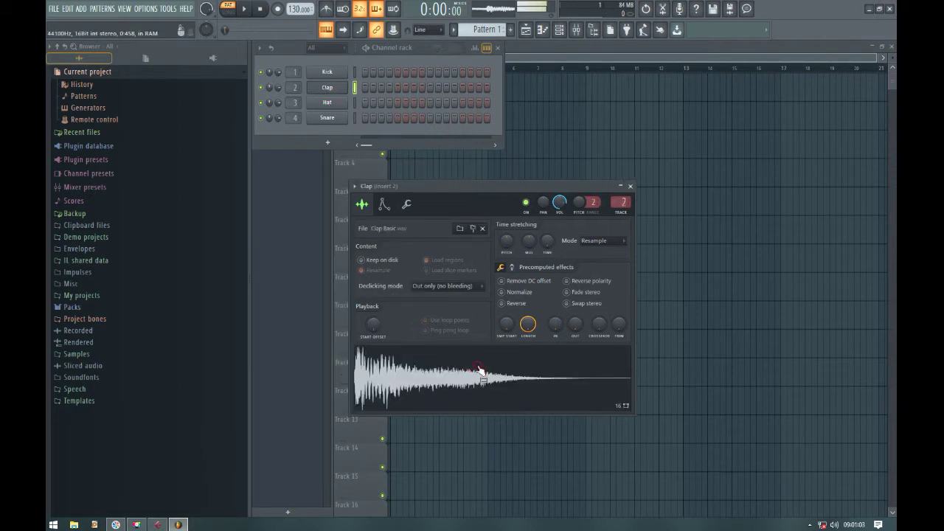
- Open the Hat and Snare channel settings, preview their samples and close the sampler window
{"action": "left_click", "coordinate": [339, 103]}
{"action": "left_click", "coordinate": [381, 295]}
{"action": "left_click_drag", "start_coordinate": [409, 107], "coordinate": [485, 230]}
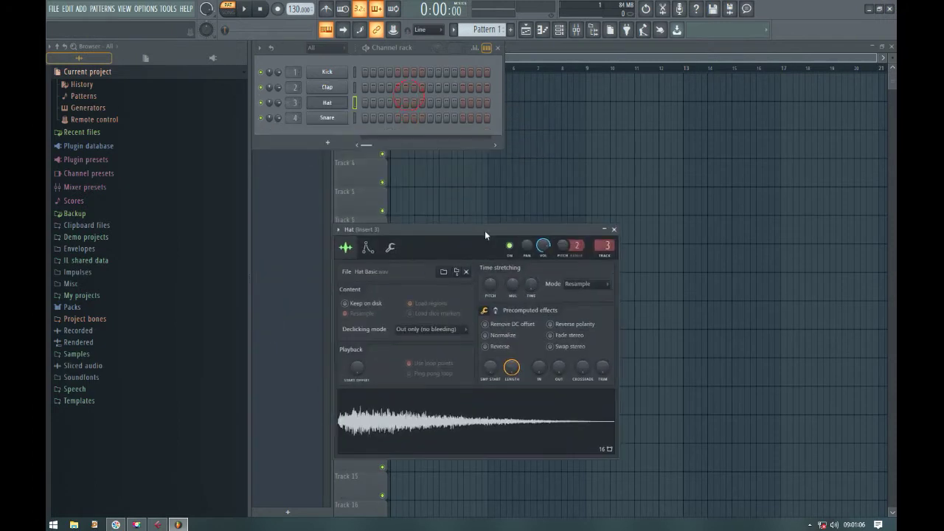
{"action": "left_click", "coordinate": [326, 116]}
{"action": "left_click", "coordinate": [389, 309]}
{"action": "left_click", "coordinate": [373, 296]}
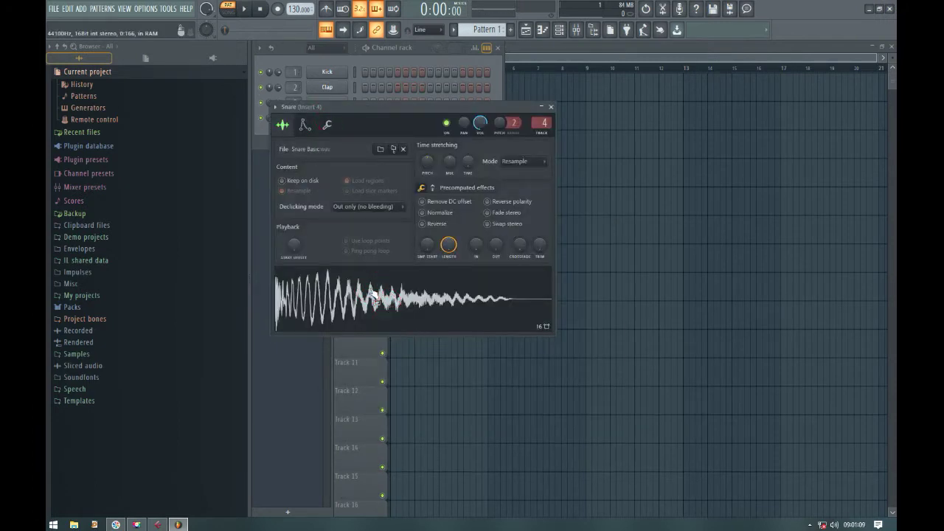
{"action": "left_click", "coordinate": [551, 106]}
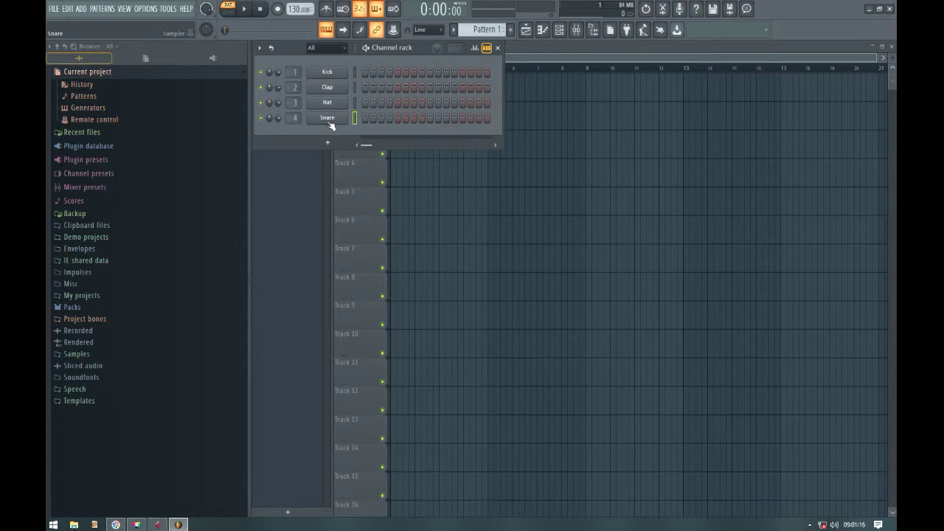
{"action": "left_click", "coordinate": [327, 119]}
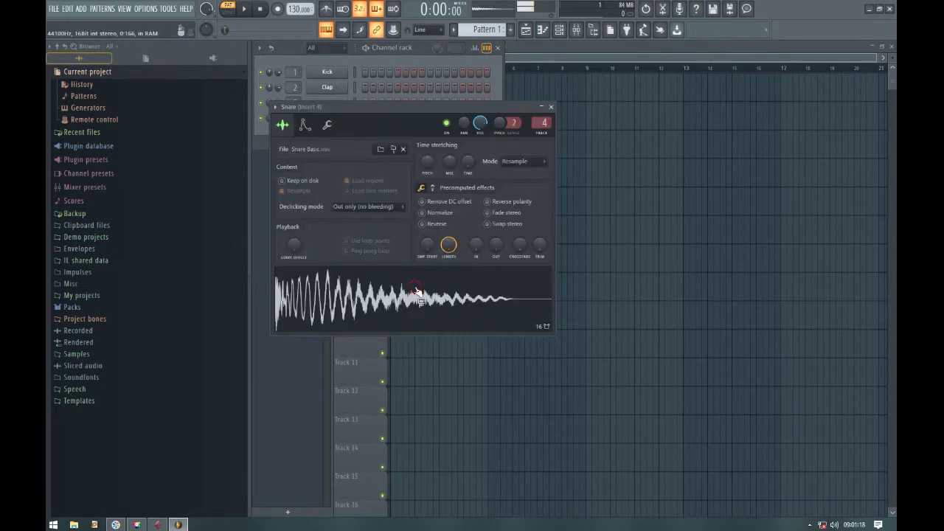
{"action": "left_click", "coordinate": [551, 107]}
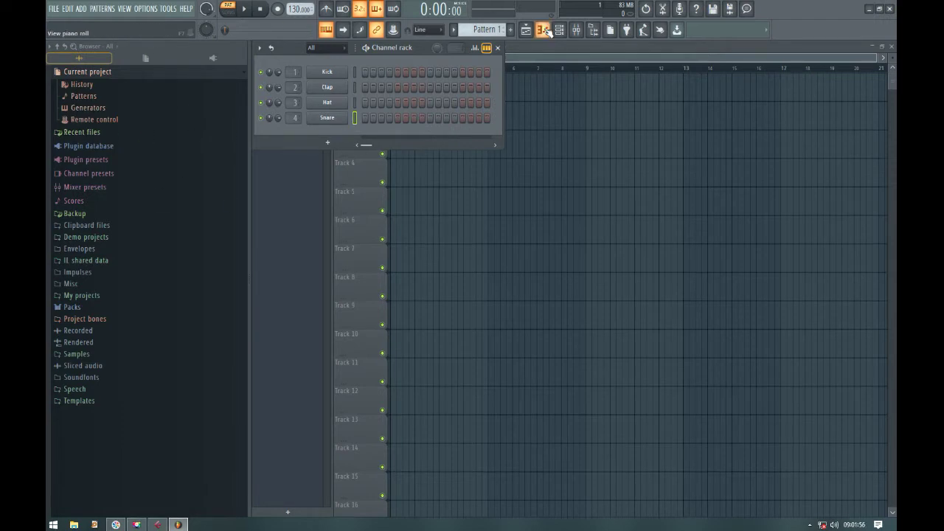
{"action": "left_click", "coordinate": [55, 9]}
{"action": "left_click", "coordinate": [54, 9]}
{"action": "left_click", "coordinate": [54, 9]}
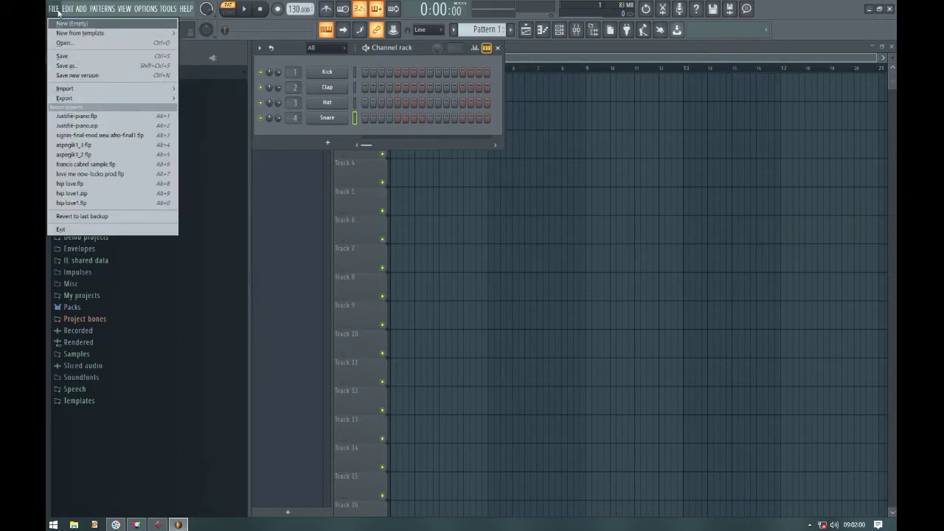
{"action": "left_click", "coordinate": [72, 23]}
{"action": "left_click", "coordinate": [81, 9]}
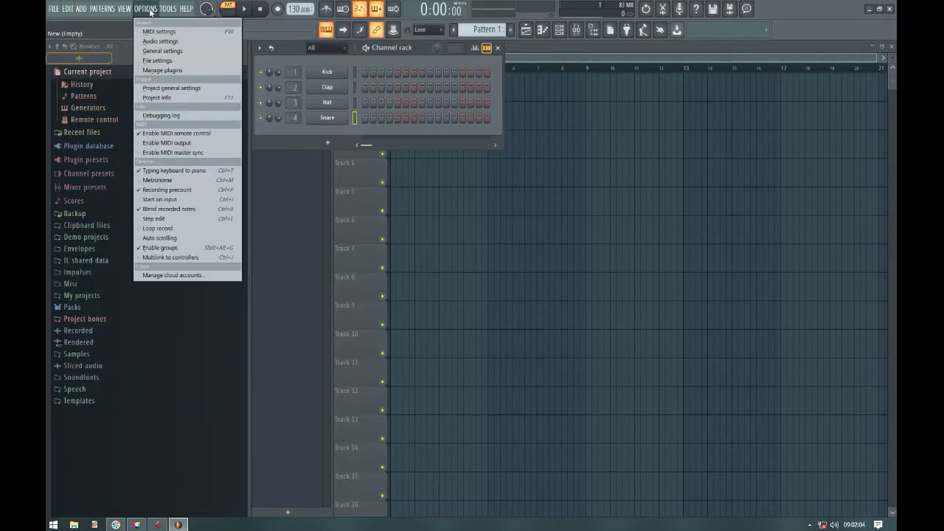
{"action": "mouse_move", "coordinate": [189, 12]}
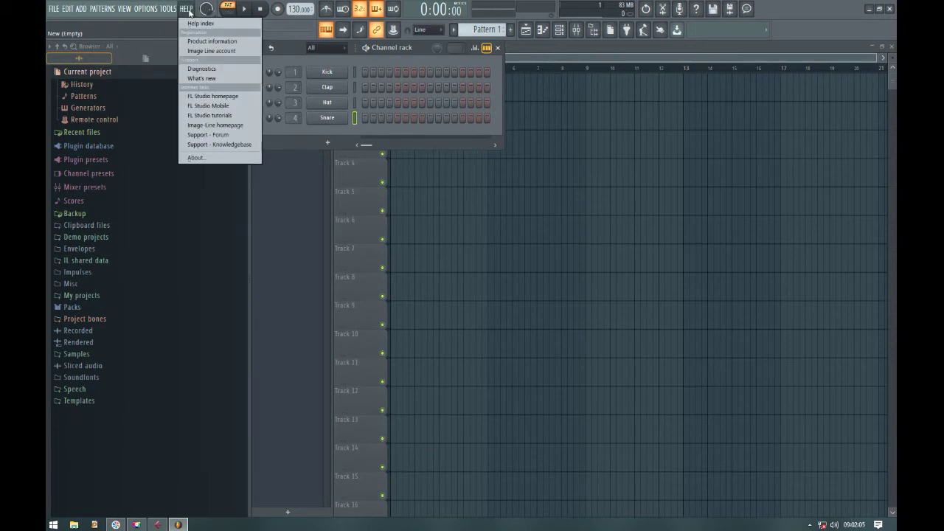
{"action": "mouse_move", "coordinate": [58, 10]}
{"action": "left_click", "coordinate": [561, 55]}
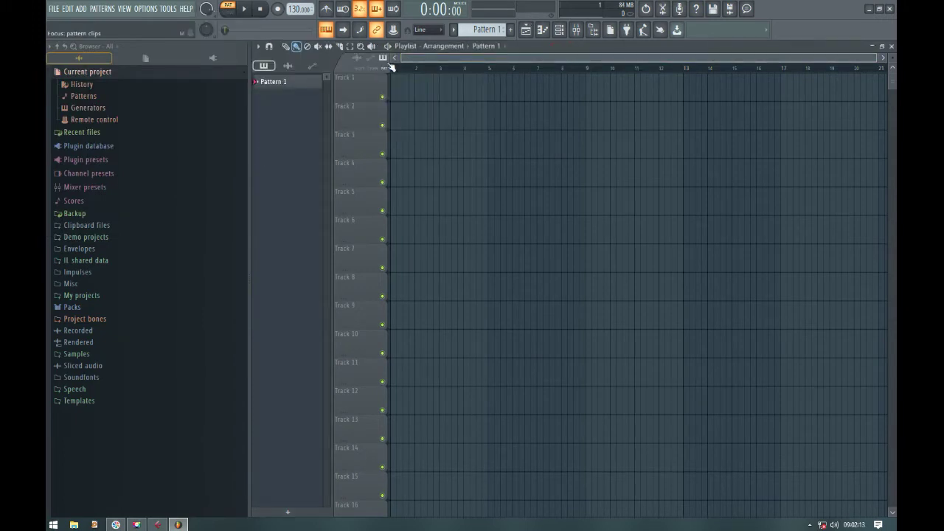
{"action": "left_click", "coordinate": [53, 10]}
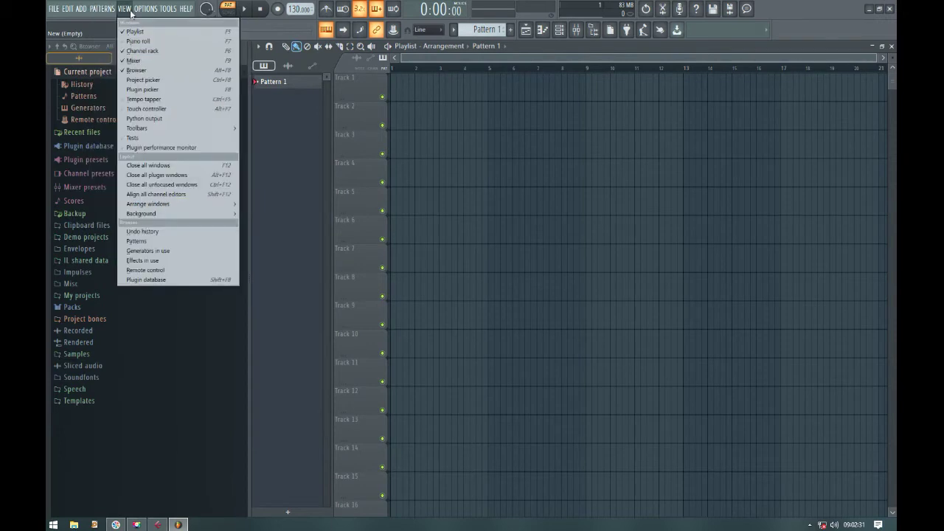
{"action": "mouse_move", "coordinate": [161, 9]}
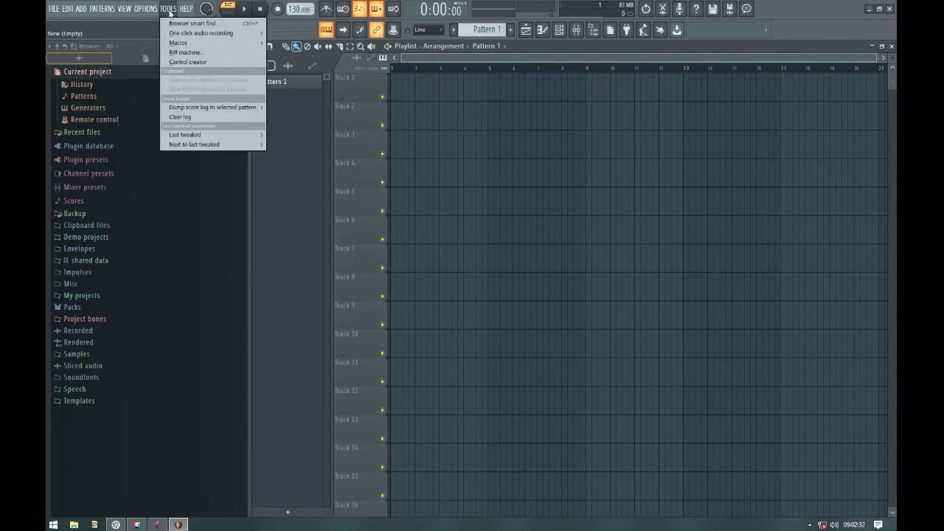
{"action": "left_click", "coordinate": [273, 10]}
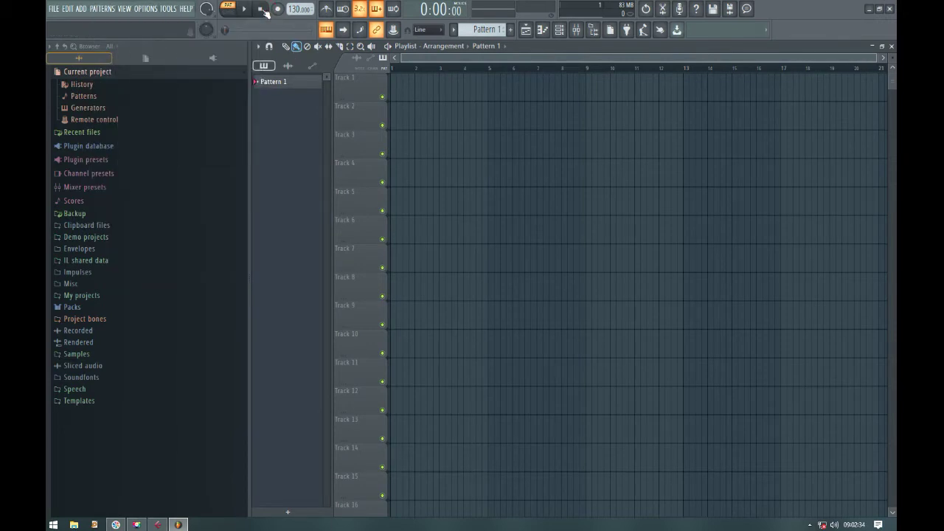
- Set the project tempo to 140 and turn on the metronome
{"action": "key", "text": "space"}
{"action": "left_click", "coordinate": [260, 10]}
{"action": "left_click_drag", "start_coordinate": [298, 9], "coordinate": [299, 4]}
{"action": "left_click", "coordinate": [327, 9]}
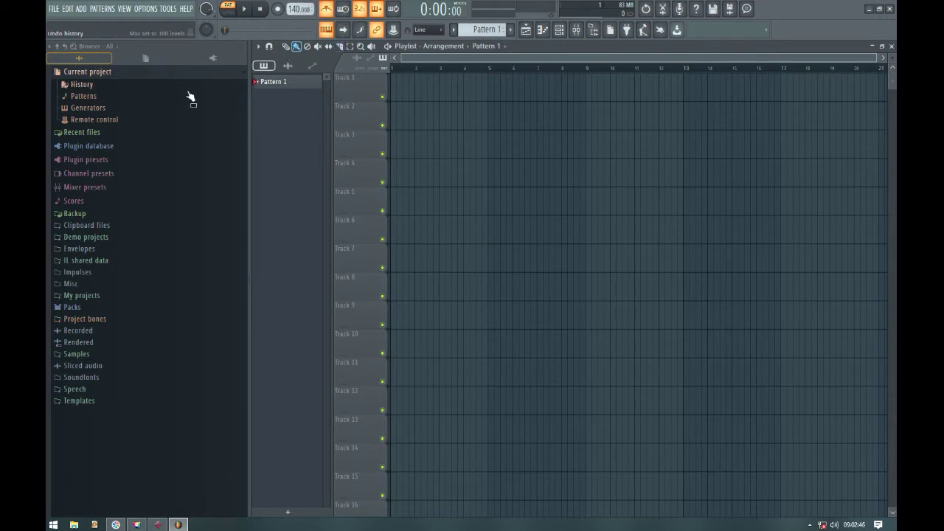
- Play the metronome while trying a tempo of 74, settle on 102 and stop playback
{"action": "left_click", "coordinate": [246, 10]}
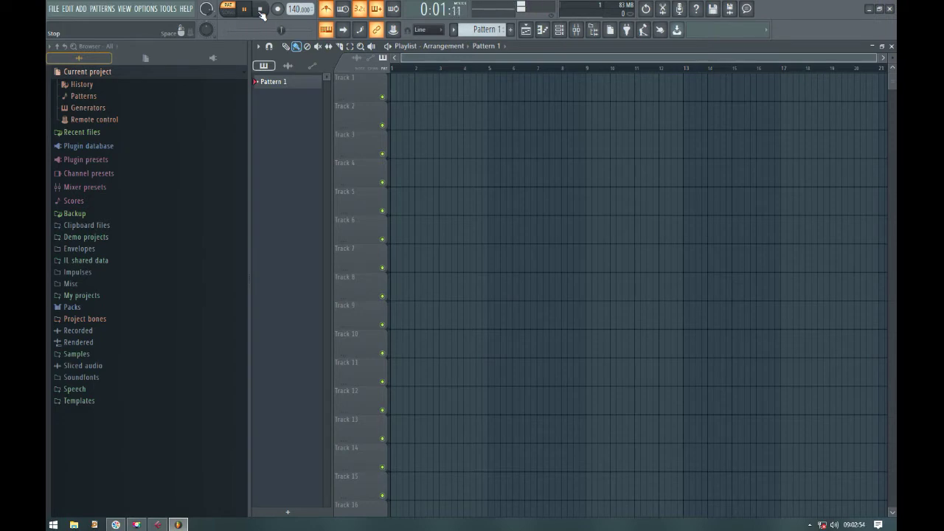
{"action": "left_click_drag", "start_coordinate": [297, 6], "coordinate": [297, 53]}
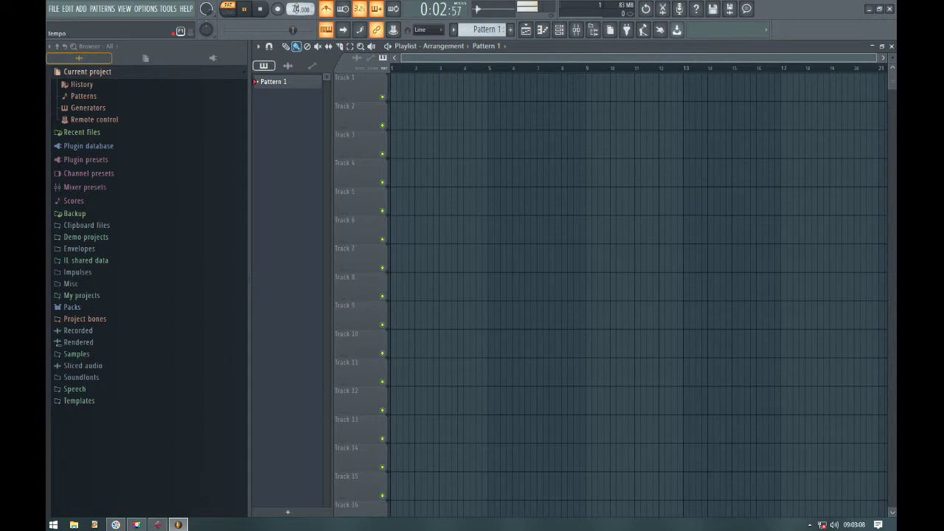
{"action": "left_click_drag", "start_coordinate": [300, 9], "coordinate": [300, 1]}
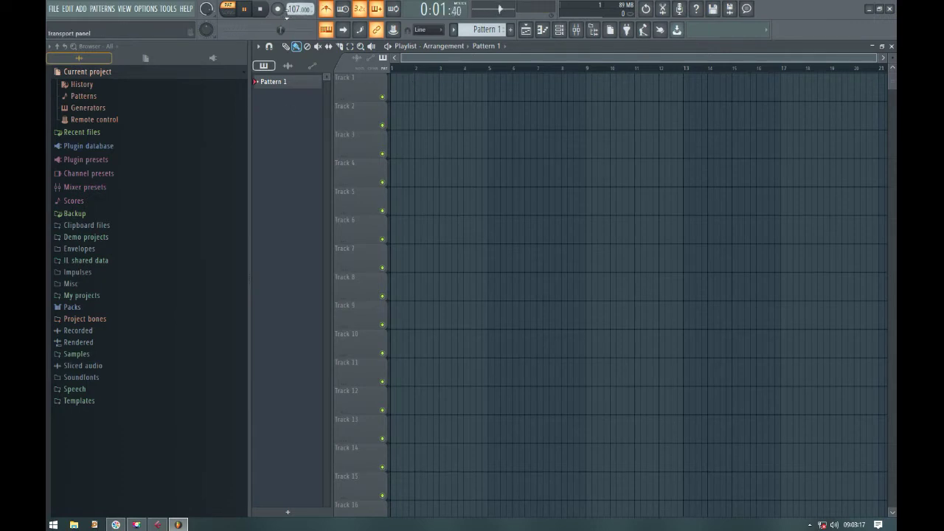
{"action": "scroll", "coordinate": [300, 9], "scroll_direction": "down", "scroll_amount": 5}
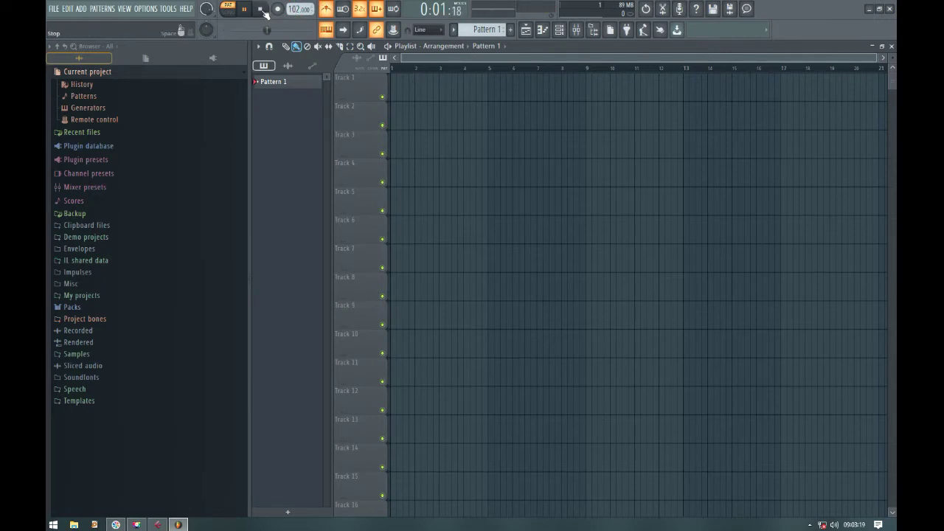
{"action": "left_click", "coordinate": [261, 9]}
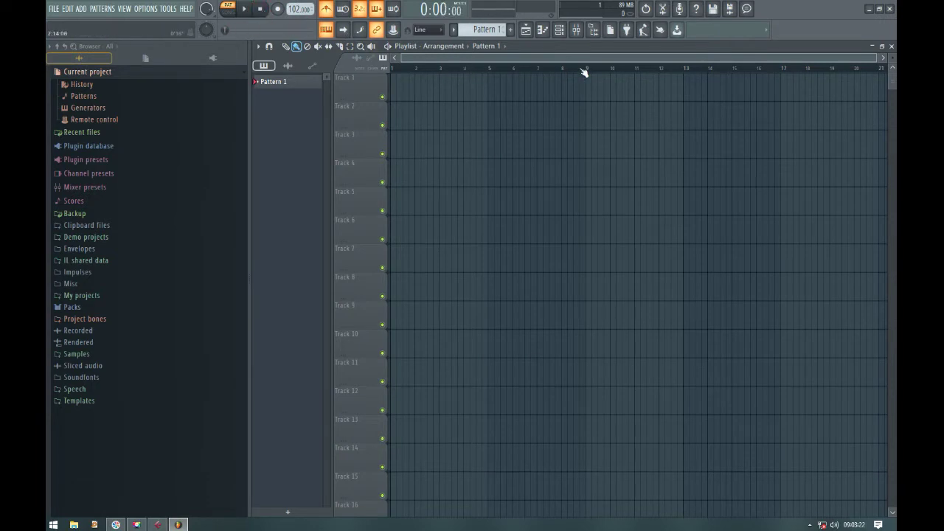
- Open the mixer and look through its insert tracks up to Insert 125 and back to the first ones
{"action": "left_click", "coordinate": [576, 31]}
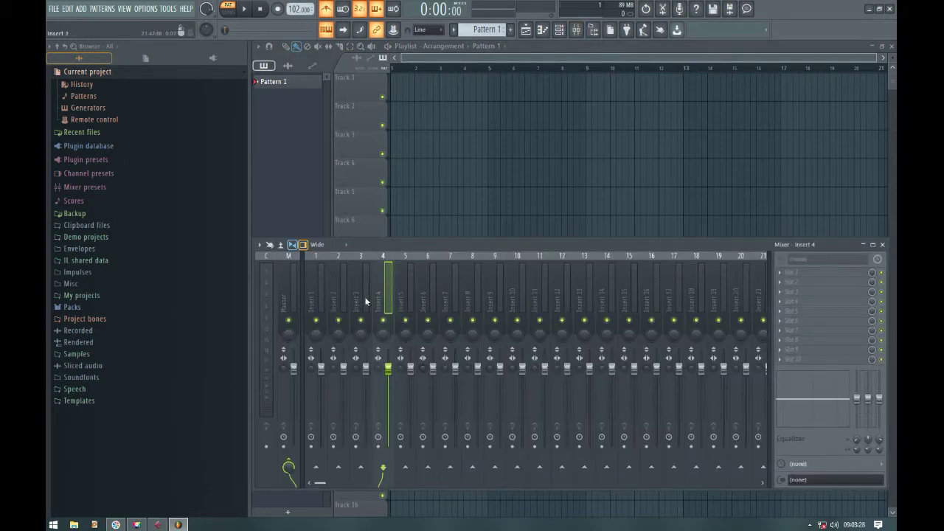
{"action": "scroll", "coordinate": [364, 298], "scroll_direction": "down", "scroll_amount": 15}
{"action": "scroll", "coordinate": [373, 306], "scroll_direction": "up", "scroll_amount": 8}
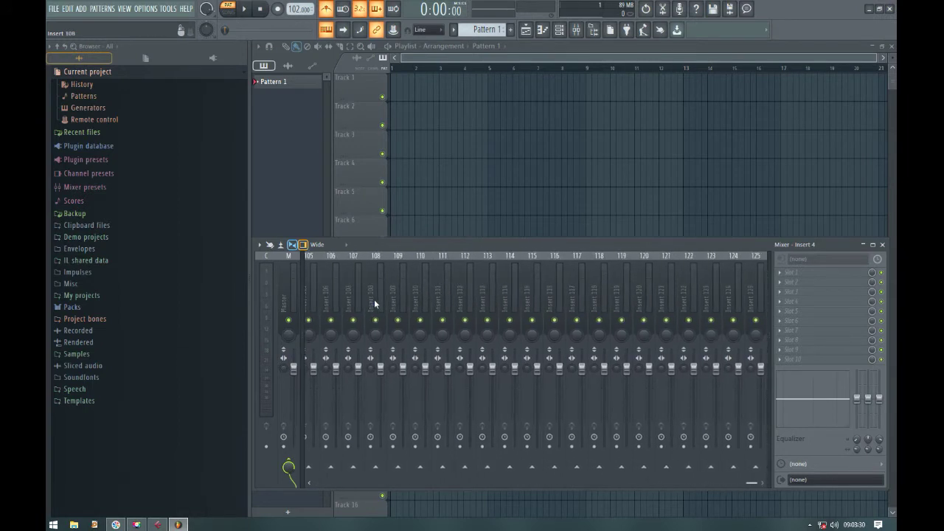
{"action": "scroll", "coordinate": [374, 299], "scroll_direction": "up", "scroll_amount": 8}
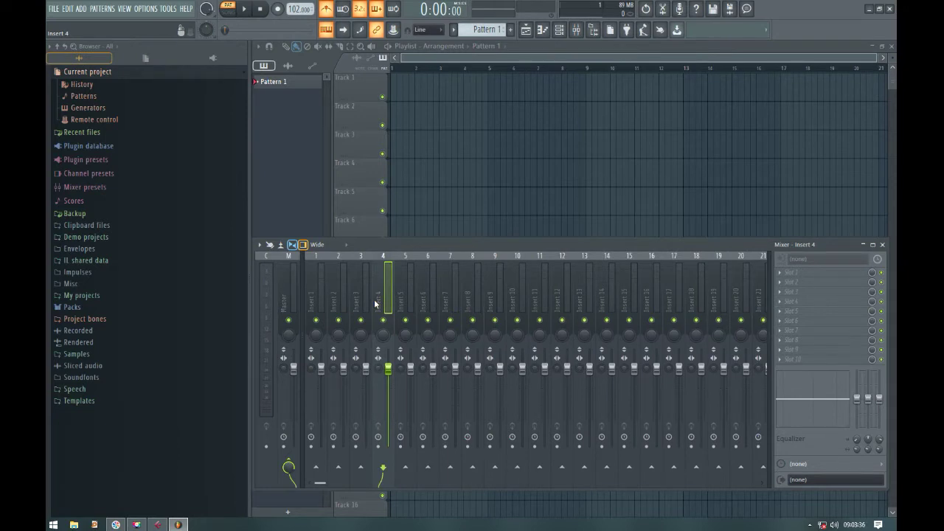
- Arrange the windows so channel rack, mixer and playlist are all visible, select Insert 1 and move the mixer slightly higher
{"action": "key", "text": "ctrl+shift+h"}
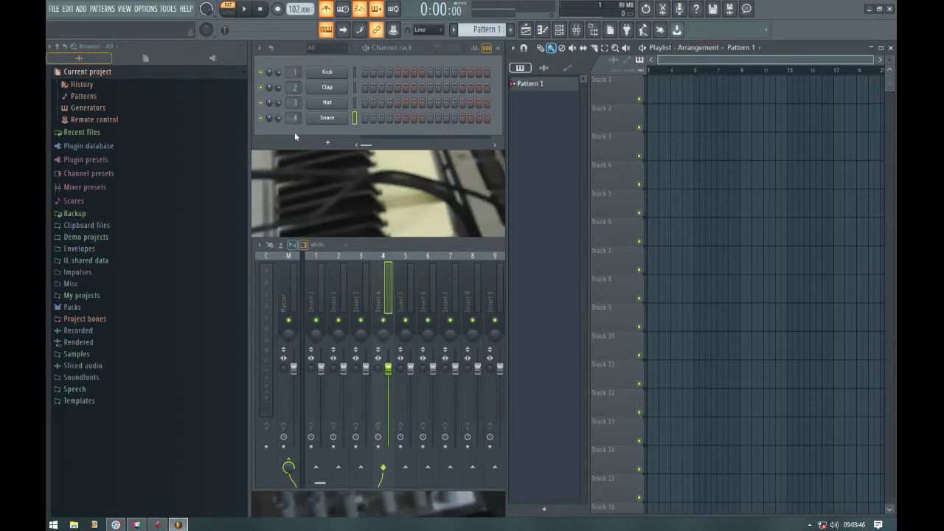
{"action": "left_click", "coordinate": [316, 274]}
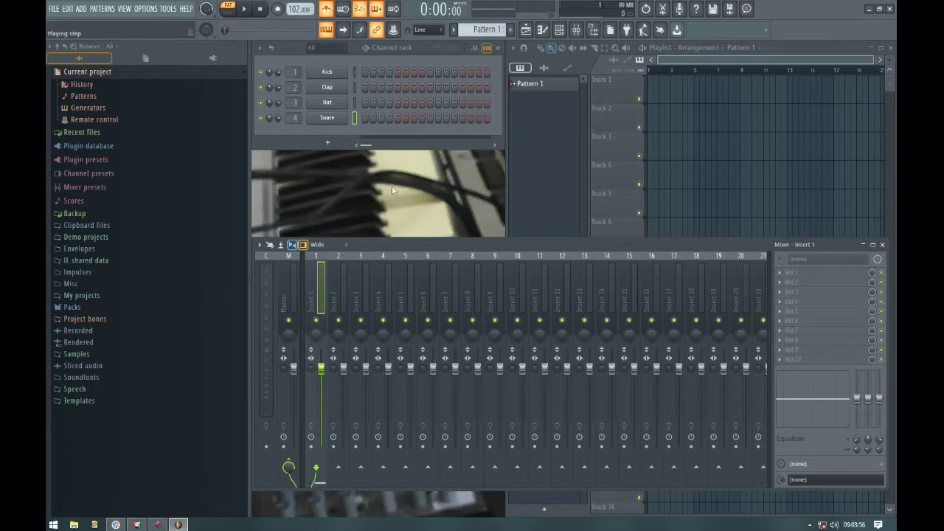
{"action": "left_click_drag", "start_coordinate": [397, 242], "coordinate": [409, 213]}
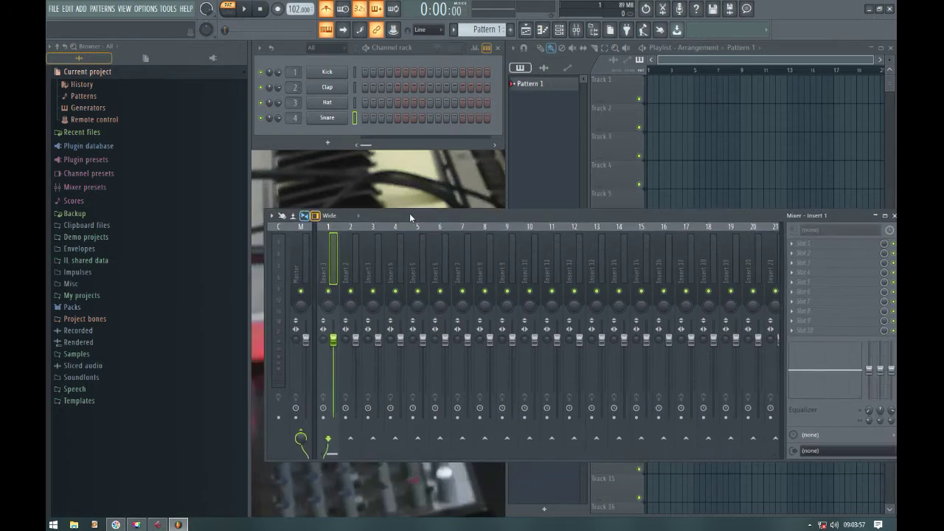
- Check the Master and Insert 1 mixer tracks, and clear the target mixer track of the Kick, Clap, Hat and Snare channels
{"action": "left_click", "coordinate": [308, 252]}
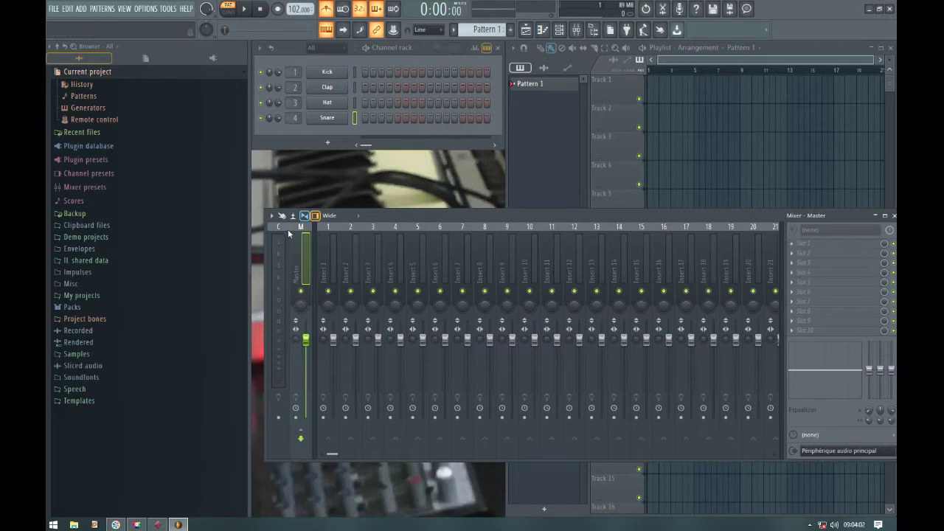
{"action": "left_click", "coordinate": [335, 248]}
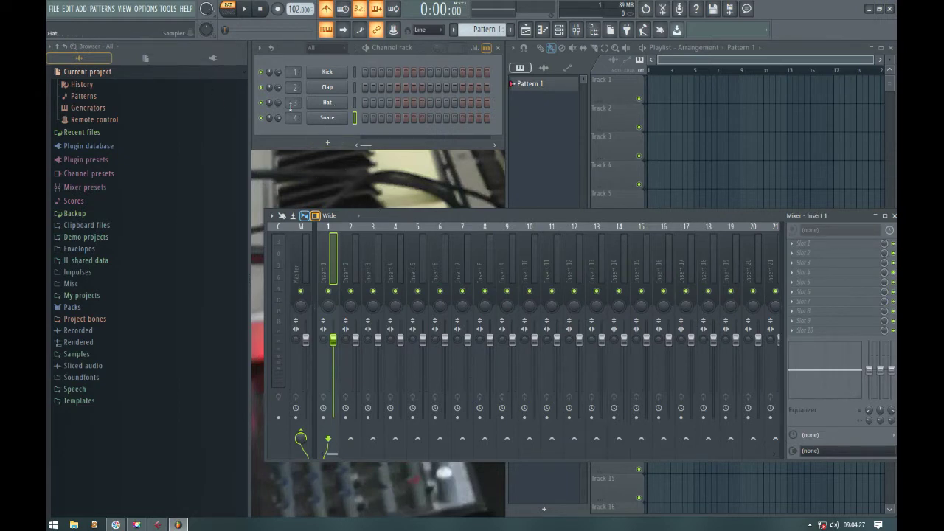
{"action": "left_click_drag", "start_coordinate": [298, 71], "coordinate": [293, 121]}
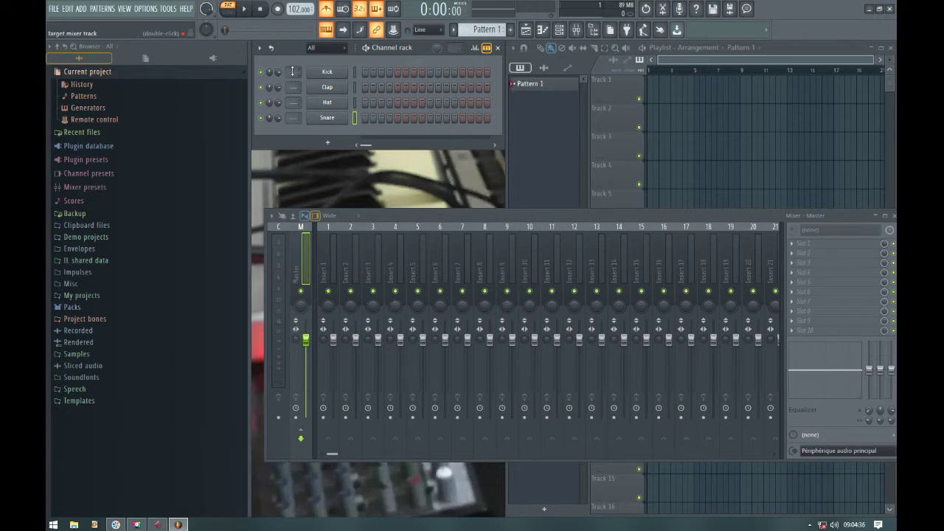
- Try routing the Kick channel to mixer track 9 and reset its target track to none
{"action": "left_click_drag", "start_coordinate": [292, 71], "coordinate": [292, 74]}
{"action": "mouse_move", "coordinate": [290, 73]}
{"action": "left_mouse_down"}
{"action": "mouse_move", "coordinate": [290, 49]}
{"action": "mouse_move", "coordinate": [291, 72]}
{"action": "mouse_move", "coordinate": [290, 61]}
{"action": "left_mouse_up"}
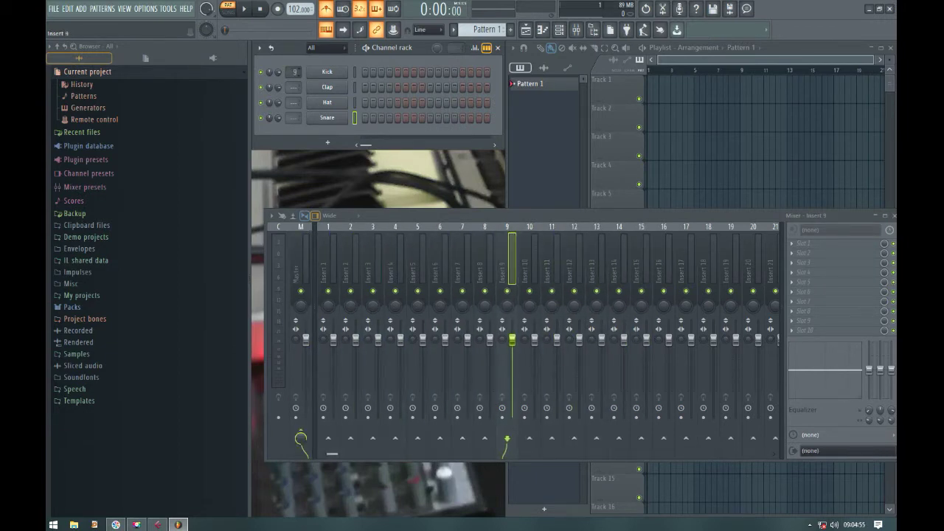
{"action": "left_click_drag", "start_coordinate": [290, 62], "coordinate": [291, 72]}
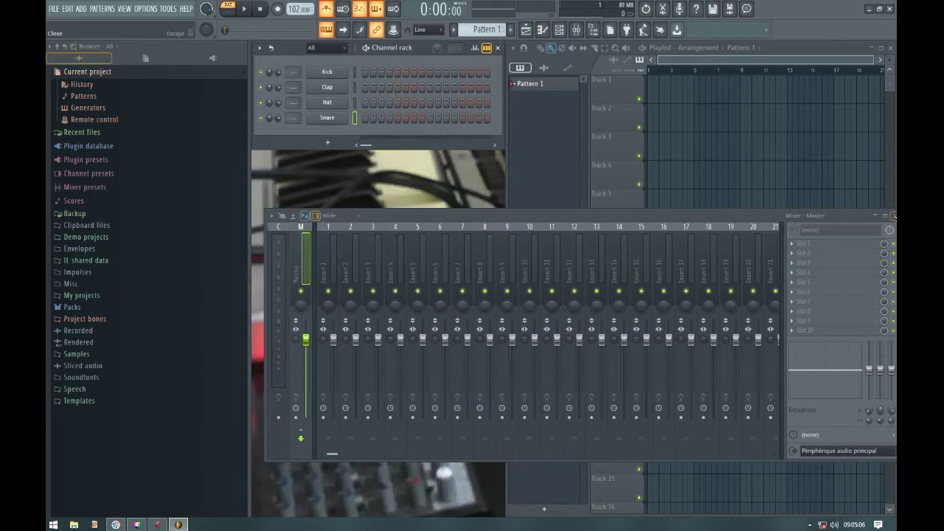
- Close the mixer and open the Kicks folder of the Drums pack in the browser
{"action": "left_click", "coordinate": [893, 215]}
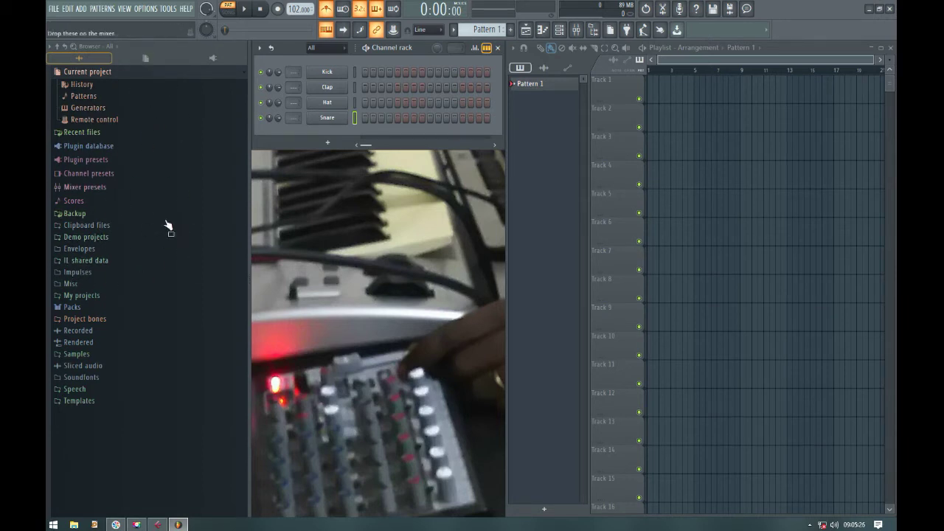
{"action": "left_click", "coordinate": [82, 309]}
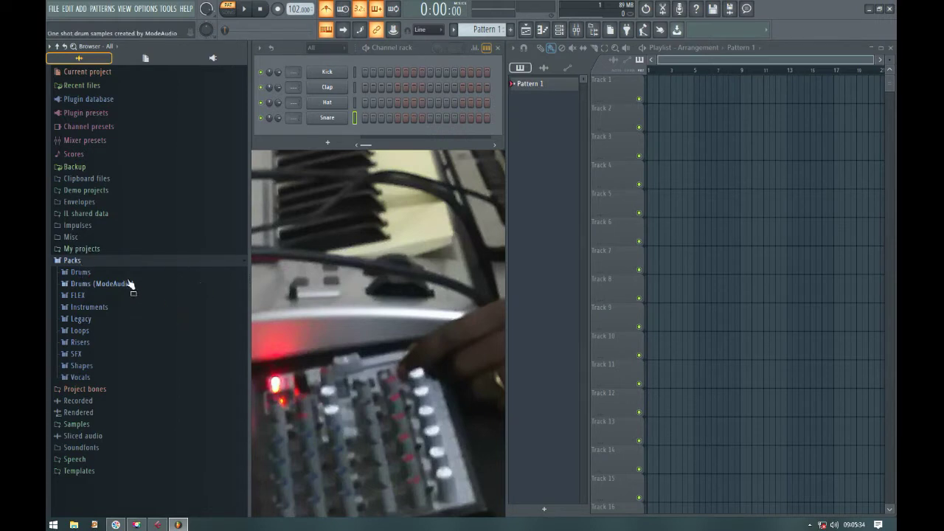
{"action": "left_click", "coordinate": [81, 272]}
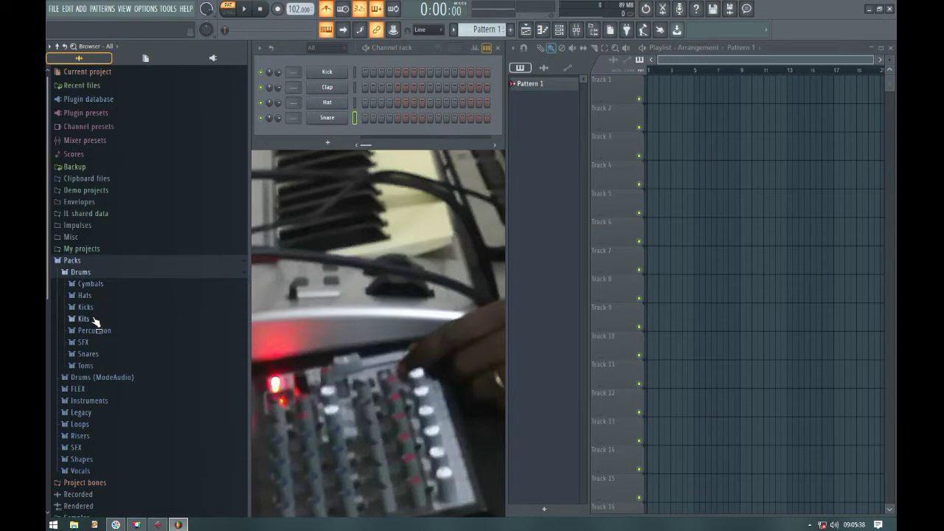
{"action": "left_click", "coordinate": [87, 306]}
- Preview several kick samples, including Minimal Kick 03 and some Monster Kicks, and collapse the Kicks folder
{"action": "scroll", "coordinate": [110, 354], "scroll_direction": "down", "scroll_amount": 8}
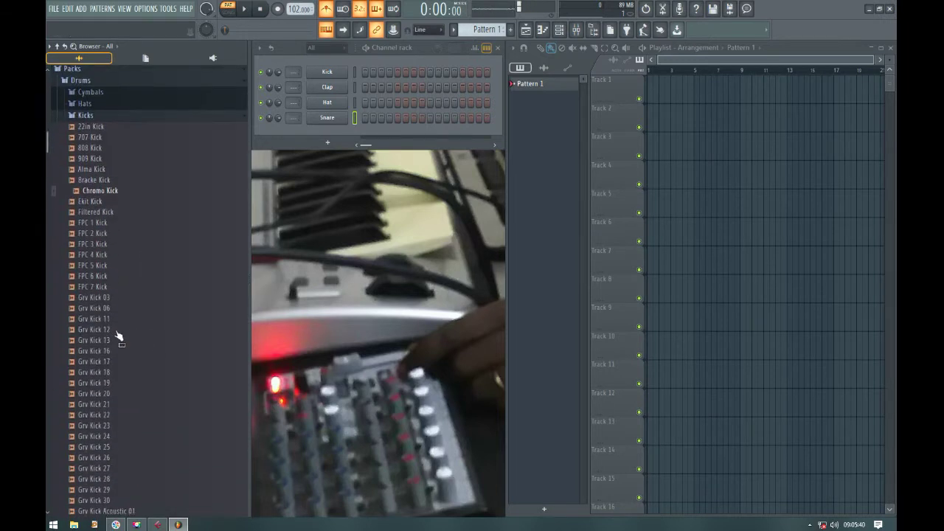
{"action": "left_click", "coordinate": [124, 332]}
{"action": "left_click", "coordinate": [100, 417]}
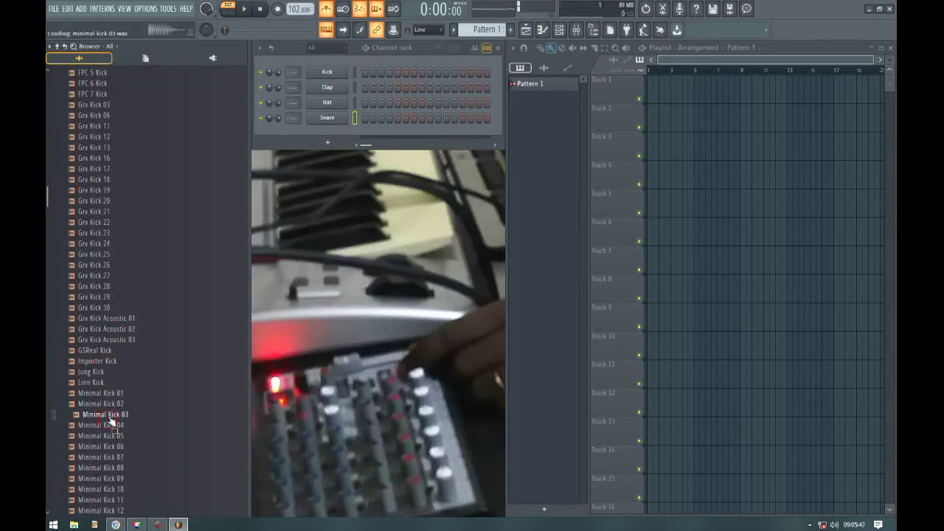
{"action": "scroll", "coordinate": [106, 301], "scroll_direction": "down", "scroll_amount": 8}
{"action": "left_click", "coordinate": [105, 372]}
{"action": "scroll", "coordinate": [107, 369], "scroll_direction": "down", "scroll_amount": 2}
{"action": "left_click", "coordinate": [103, 393]}
{"action": "scroll", "coordinate": [111, 369], "scroll_direction": "down", "scroll_amount": 8}
{"action": "left_click", "coordinate": [107, 403]}
{"action": "scroll", "coordinate": [111, 354], "scroll_direction": "down", "scroll_amount": 2}
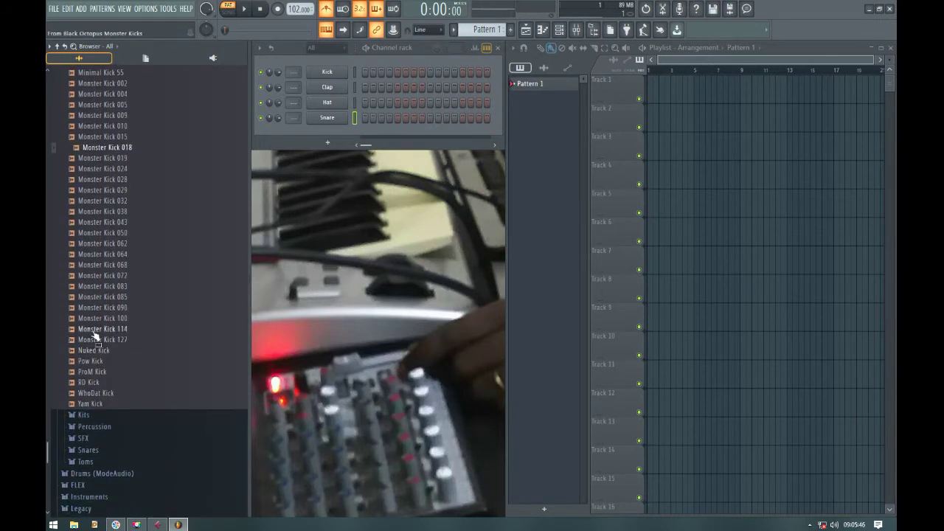
{"action": "left_click", "coordinate": [123, 270]}
{"action": "scroll", "coordinate": [123, 270], "scroll_direction": "up", "scroll_amount": 10}
{"action": "scroll", "coordinate": [111, 236], "scroll_direction": "up", "scroll_amount": 10}
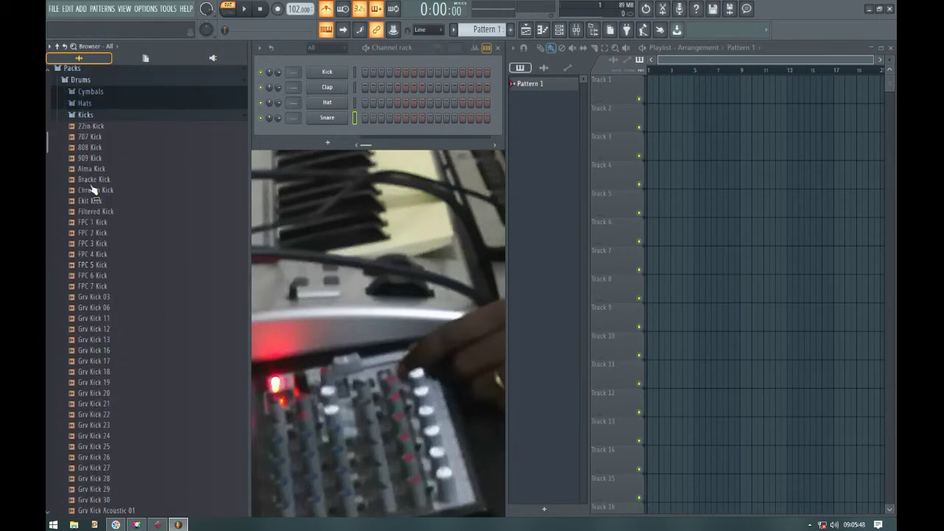
{"action": "left_click", "coordinate": [90, 120]}
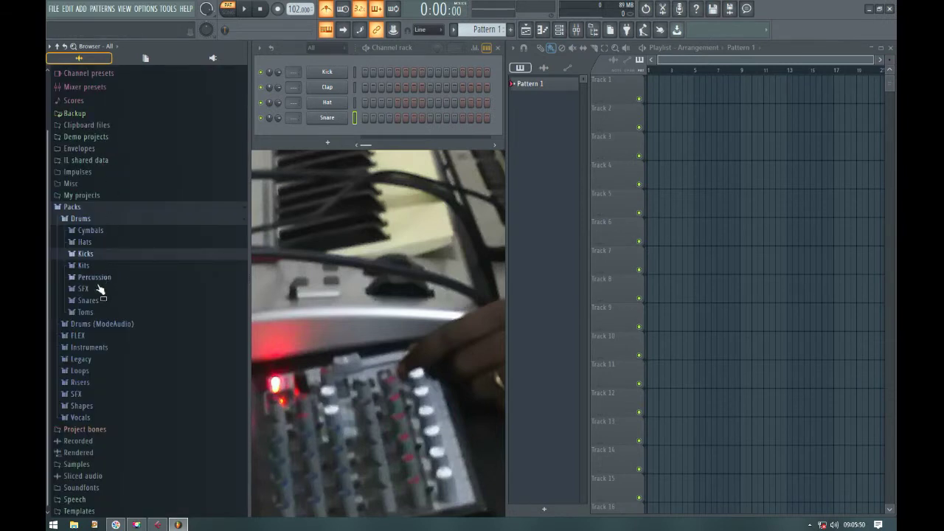
- Open the Percussion folder of the Drums pack and preview various samples, including Grv Perc 04
{"action": "left_click", "coordinate": [95, 278]}
{"action": "scroll", "coordinate": [111, 362], "scroll_direction": "down", "scroll_amount": 4}
{"action": "left_click", "coordinate": [99, 267]}
{"action": "left_click", "coordinate": [103, 300]}
{"action": "left_click", "coordinate": [102, 384]}
{"action": "left_click", "coordinate": [104, 406]}
{"action": "scroll", "coordinate": [144, 346], "scroll_direction": "down", "scroll_amount": 5}
{"action": "left_click", "coordinate": [139, 284]}
{"action": "scroll", "coordinate": [140, 309], "scroll_direction": "down", "scroll_amount": 5}
{"action": "left_click", "coordinate": [103, 325]}
{"action": "left_click", "coordinate": [94, 277]}
{"action": "left_click", "coordinate": [100, 288]}
{"action": "left_click", "coordinate": [103, 245]}
{"action": "left_click", "coordinate": [90, 225]}
{"action": "left_click", "coordinate": [99, 182]}
{"action": "left_click", "coordinate": [100, 213]}
{"action": "left_click", "coordinate": [102, 183]}
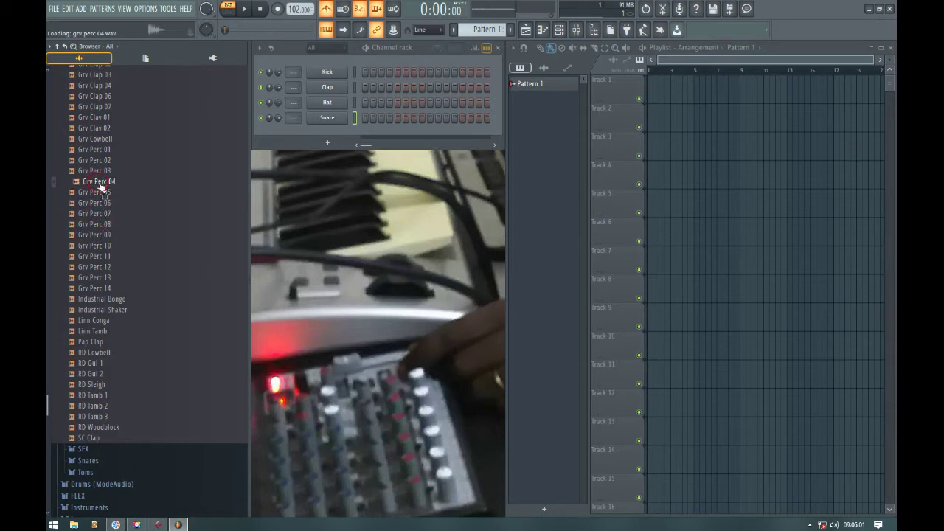
- Return to the Drums pack in the browser and collapse its Percussion folder
{"action": "scroll", "coordinate": [101, 192], "scroll_direction": "up", "scroll_amount": 10}
{"action": "left_click", "coordinate": [105, 204]}
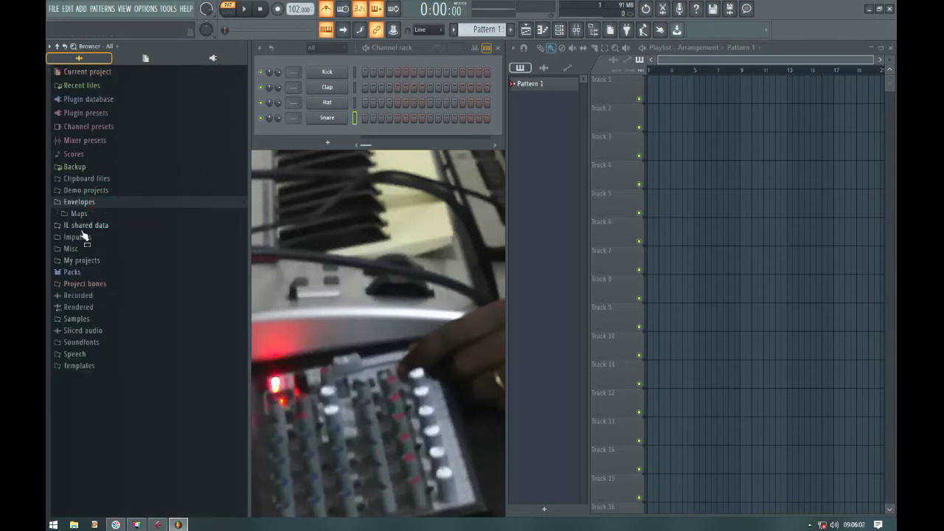
{"action": "left_click", "coordinate": [82, 272]}
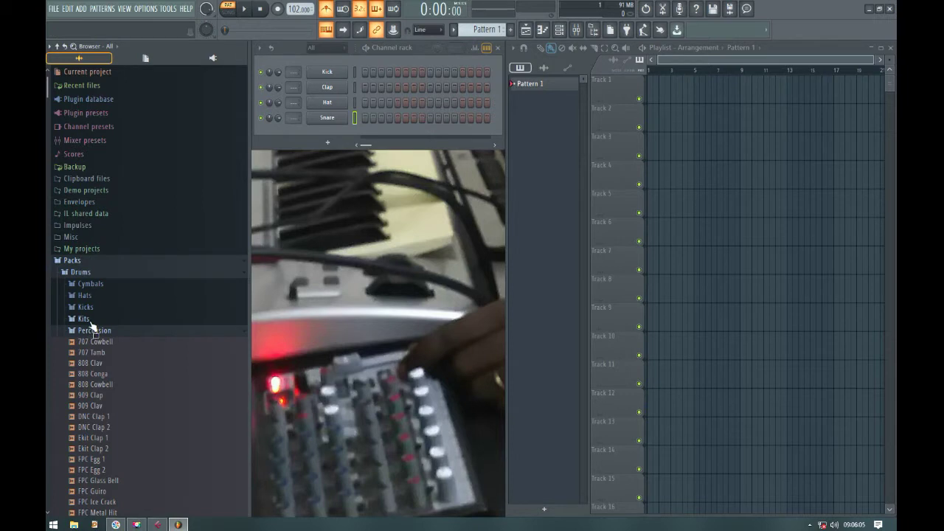
{"action": "left_click", "coordinate": [95, 332]}
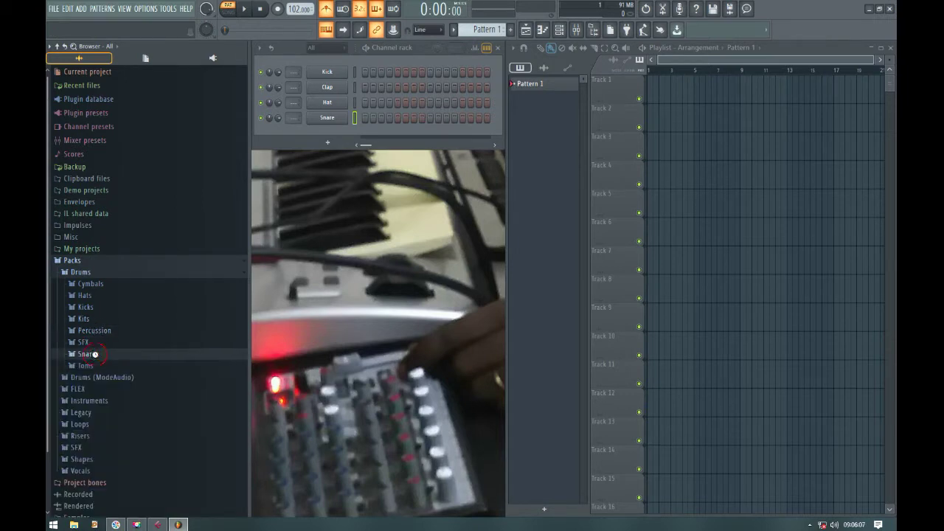
- Open the Snares folder, preview a couple of snare samples and collapse the folder
{"action": "left_click", "coordinate": [95, 354]}
{"action": "scroll", "coordinate": [96, 337], "scroll_direction": "down", "scroll_amount": 4}
{"action": "left_click", "coordinate": [97, 301]}
{"action": "left_click_drag", "start_coordinate": [103, 319], "coordinate": [86, 226]}
{"action": "left_click", "coordinate": [86, 226]}
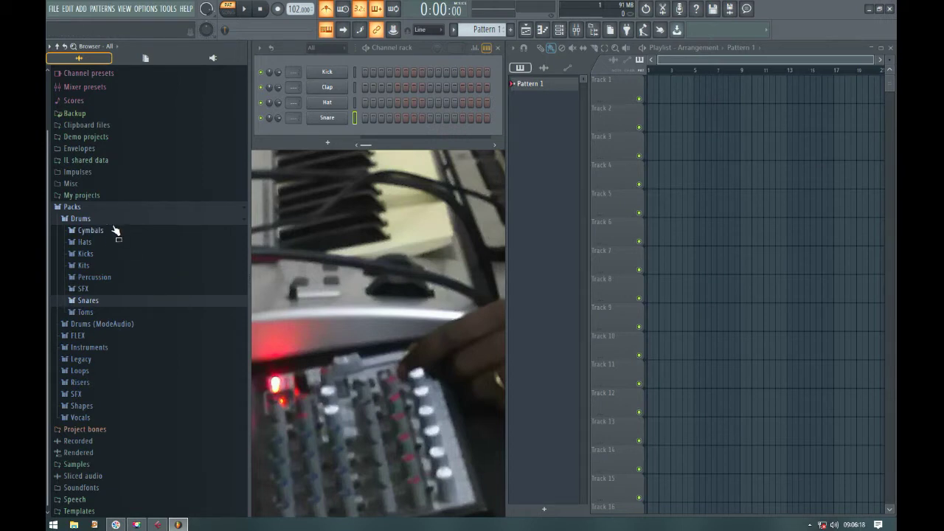
- In the file settings, add the D:\Studio folder as the second browser extra search folder
{"action": "left_click", "coordinate": [145, 9]}
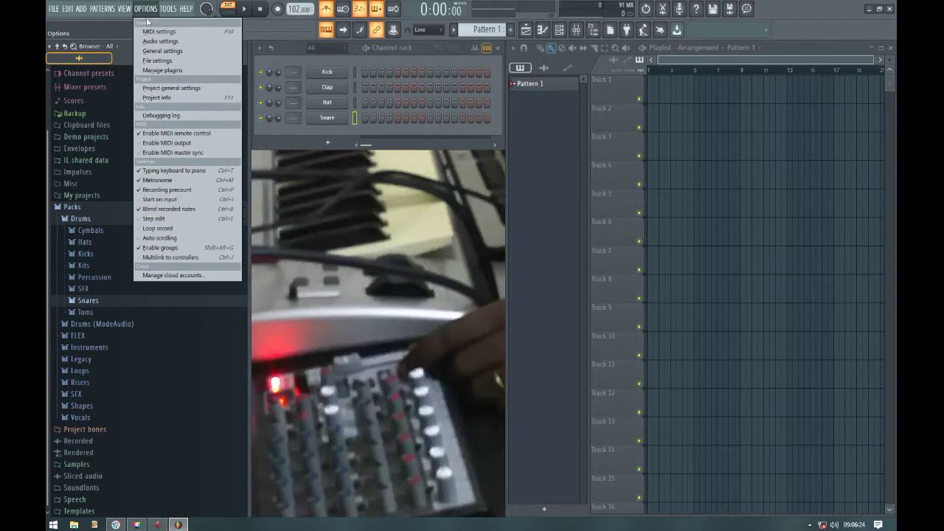
{"action": "left_click", "coordinate": [166, 63]}
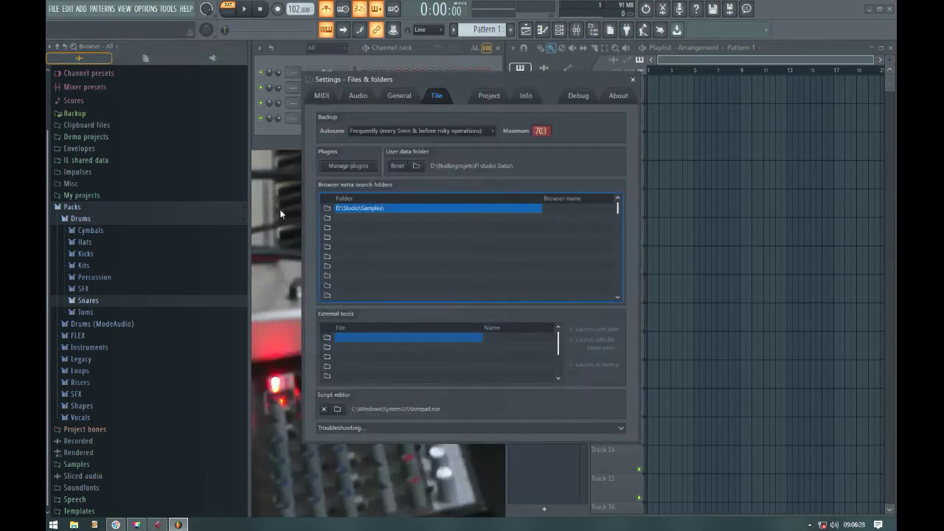
{"action": "left_click", "coordinate": [465, 256]}
{"action": "mouse_move", "coordinate": [619, 219]}
{"action": "left_mouse_down"}
{"action": "mouse_move", "coordinate": [621, 295]}
{"action": "mouse_move", "coordinate": [618, 206]}
{"action": "left_mouse_up"}
{"action": "left_click", "coordinate": [406, 211]}
{"action": "left_click", "coordinate": [328, 220]}
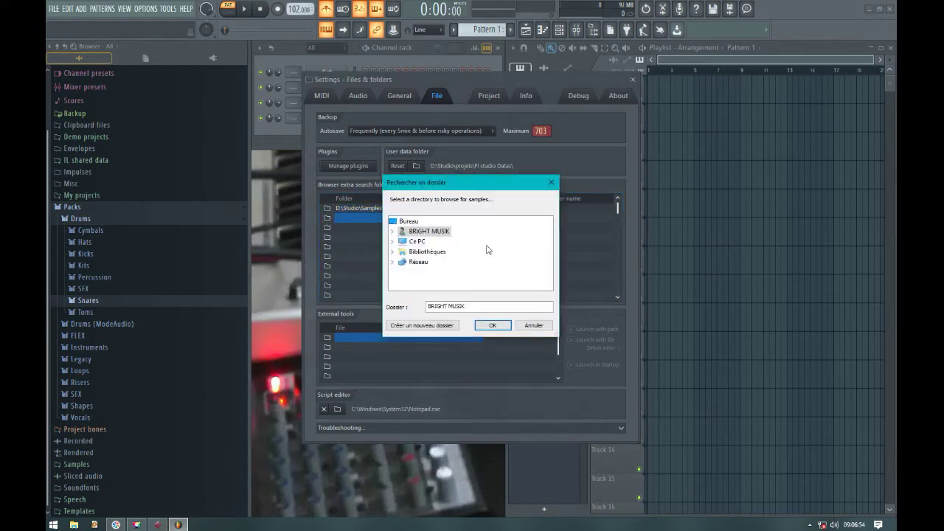
{"action": "scroll", "coordinate": [450, 264], "scroll_direction": "down", "scroll_amount": 1}
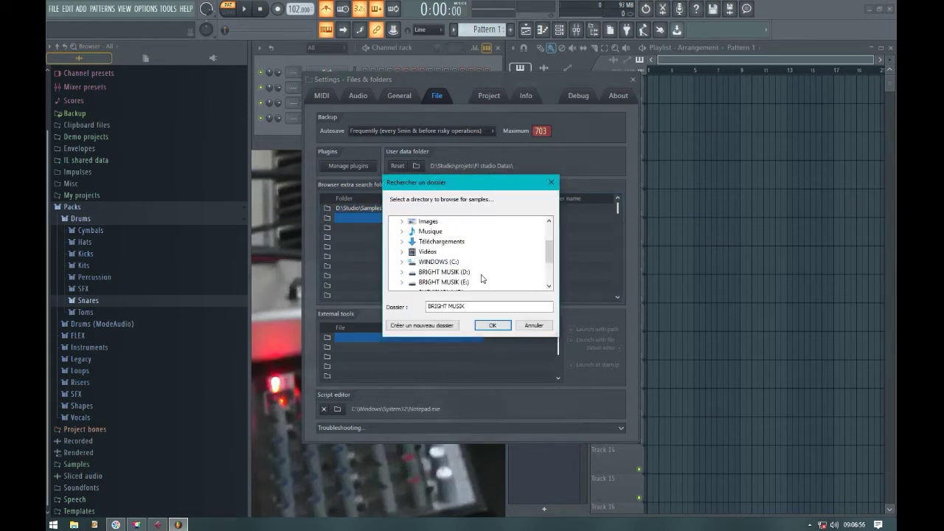
{"action": "double_click", "coordinate": [442, 272]}
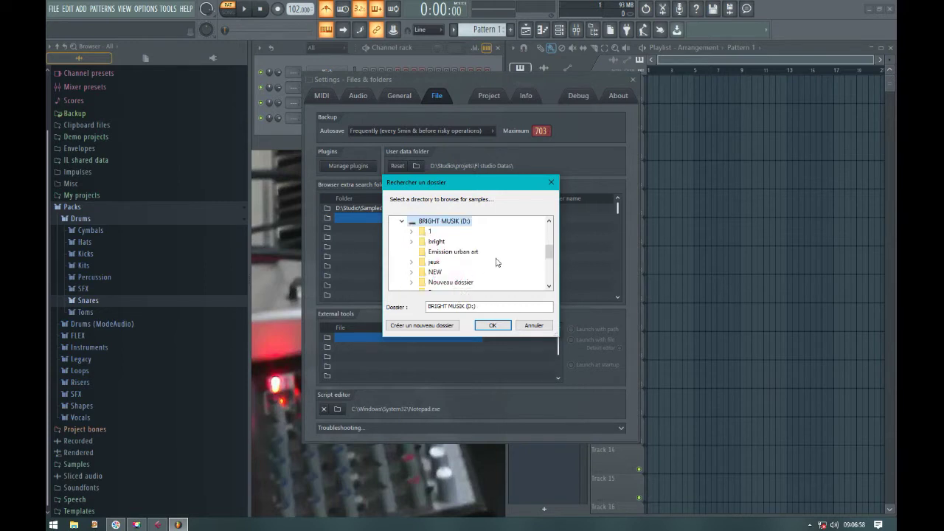
{"action": "scroll", "coordinate": [473, 275], "scroll_direction": "down", "scroll_amount": 2}
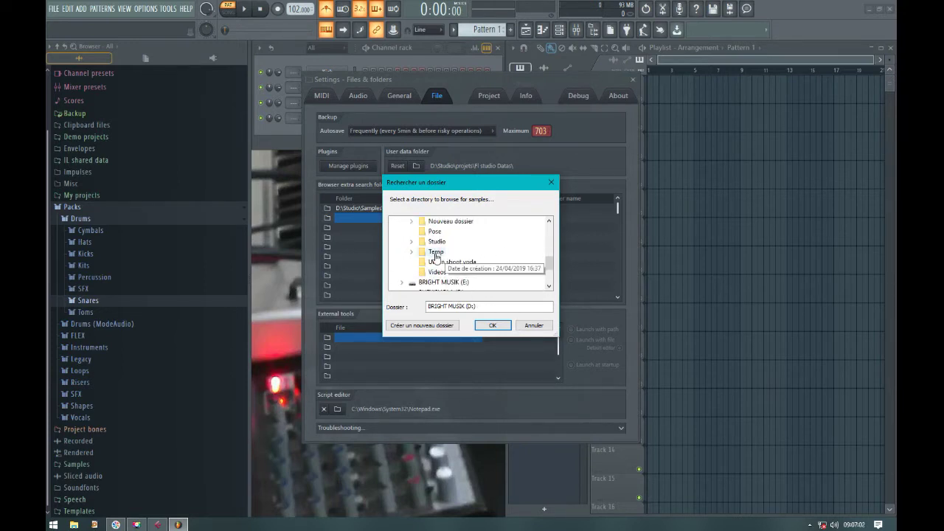
{"action": "double_click", "coordinate": [436, 241]}
{"action": "left_click", "coordinate": [494, 327]}
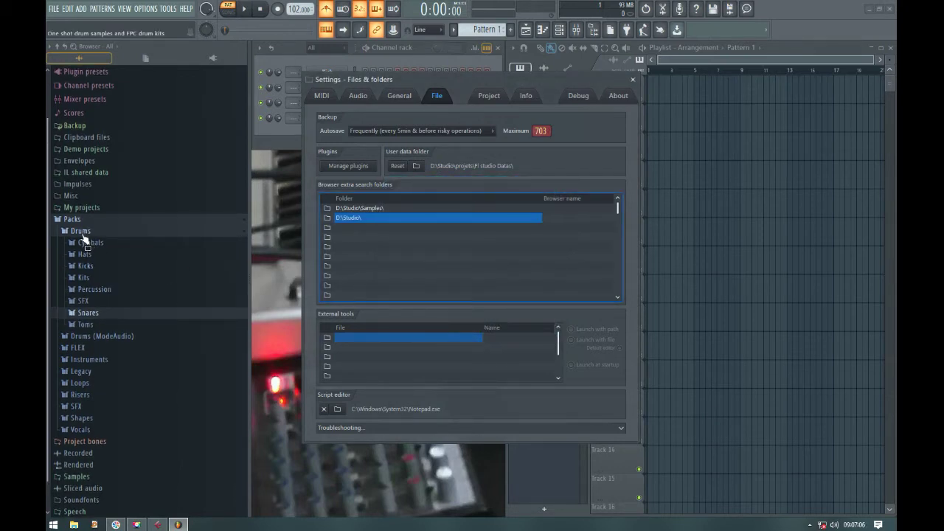
- Collapse the Drums pack, look through the contents of the added Studio folder in the browser and collapse it
{"action": "left_click", "coordinate": [81, 231]}
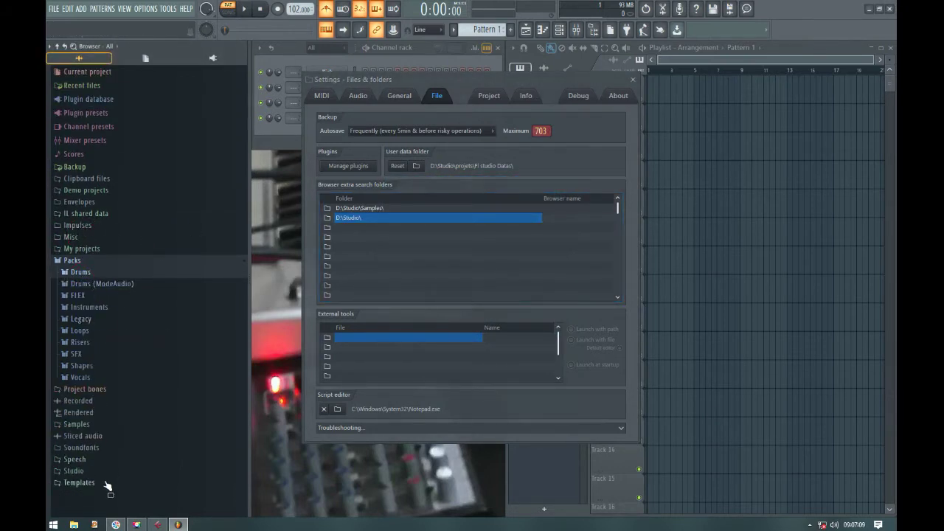
{"action": "left_click", "coordinate": [74, 470]}
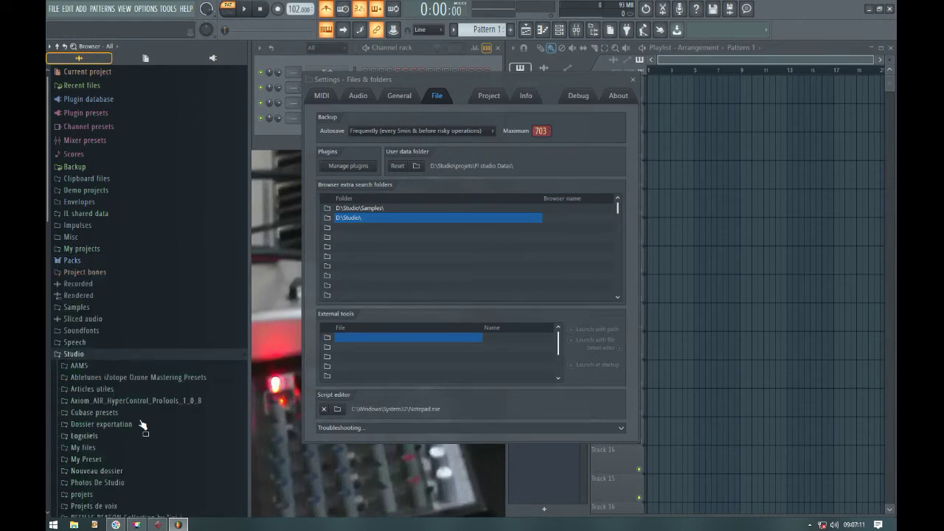
{"action": "scroll", "coordinate": [50, 415], "scroll_direction": "down", "scroll_amount": 4}
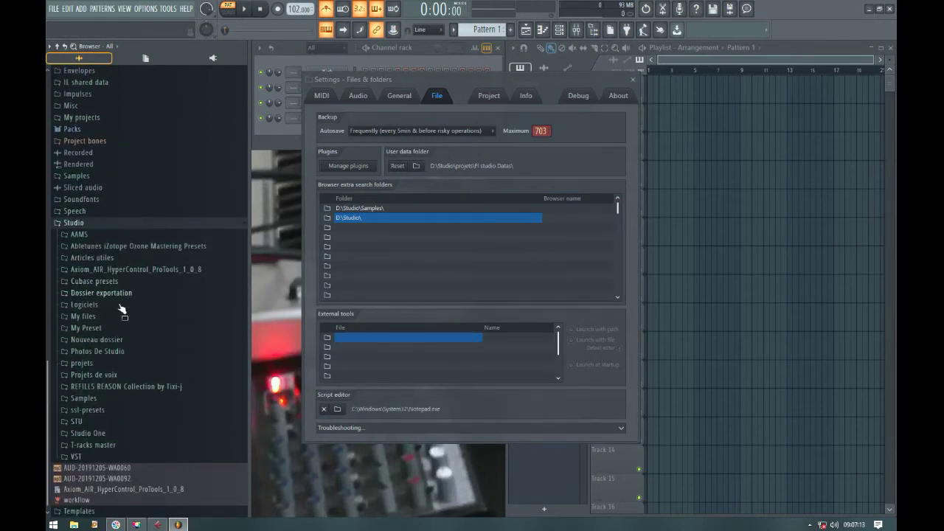
{"action": "left_click", "coordinate": [81, 223]}
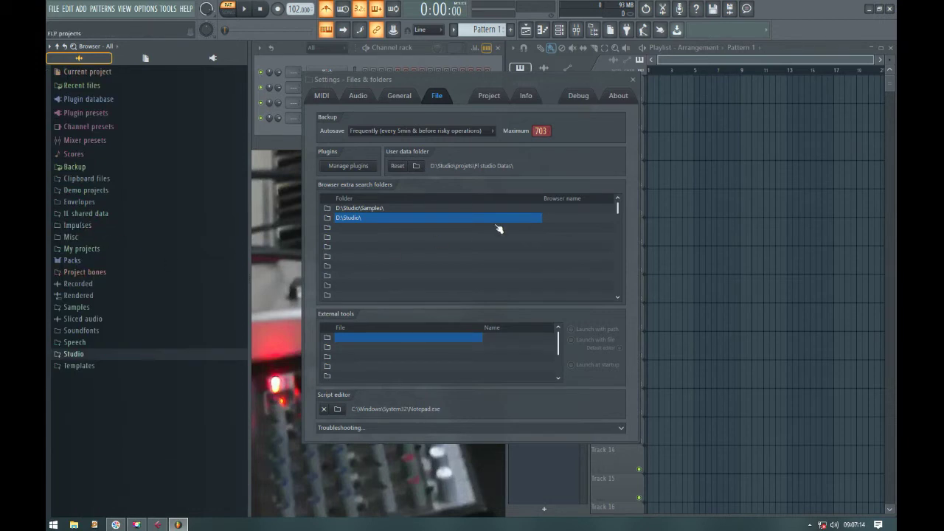
{"action": "right_click", "coordinate": [343, 219]}
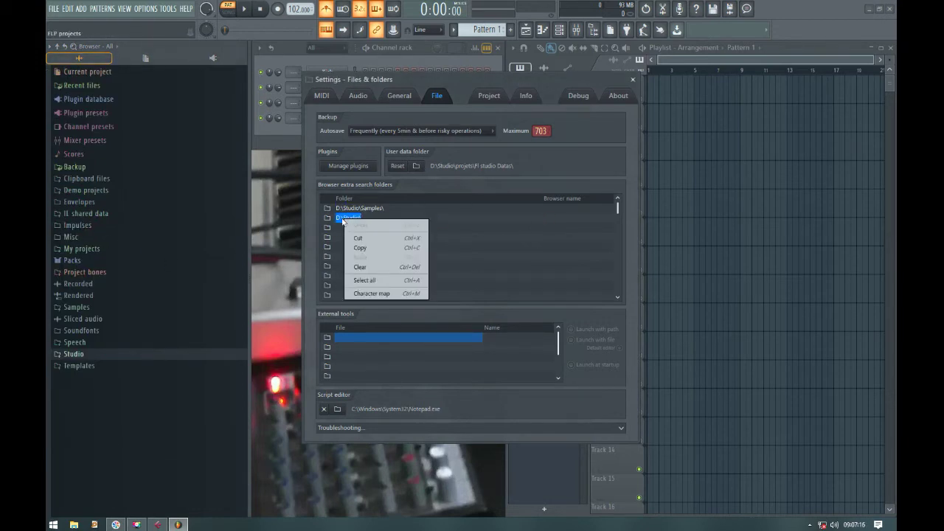
{"action": "left_click", "coordinate": [329, 219]}
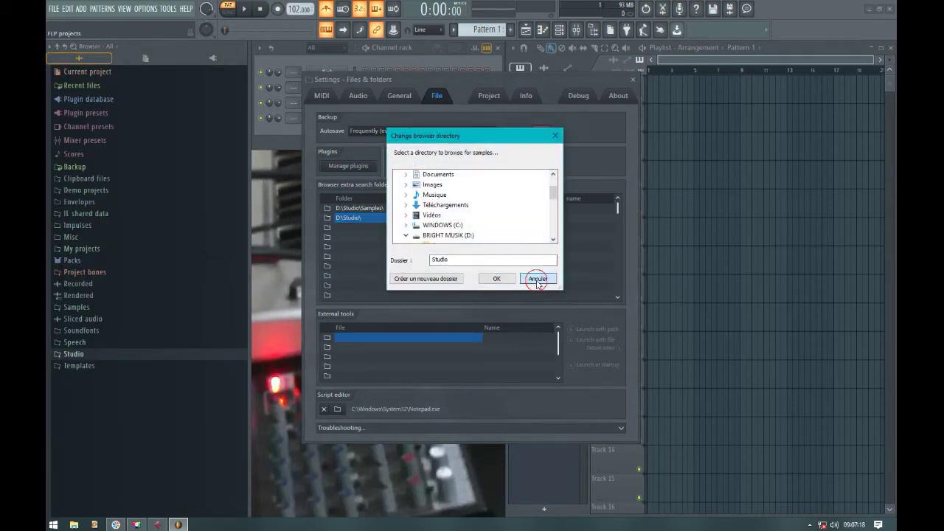
{"action": "left_click", "coordinate": [536, 279]}
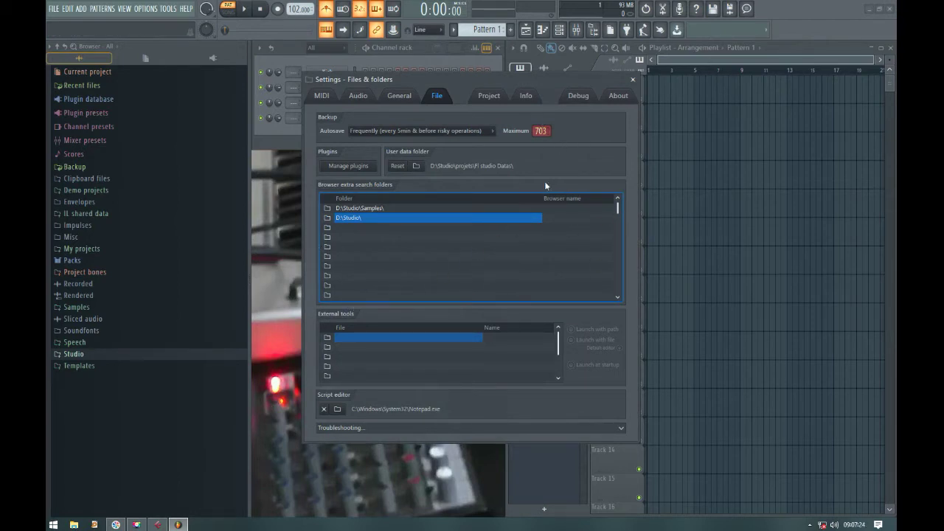
- Close the settings and rename Pattern 1 as "beat"
{"action": "left_click", "coordinate": [632, 80]}
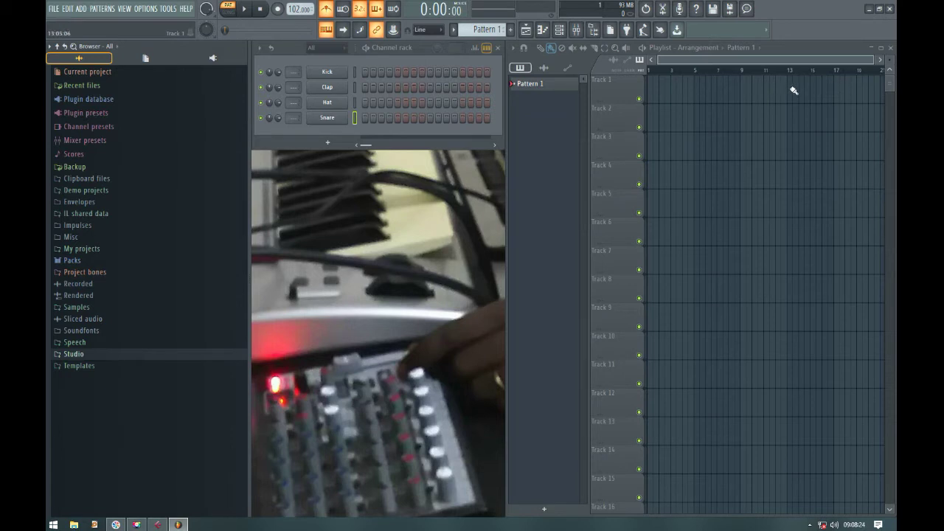
{"action": "right_click", "coordinate": [539, 86]}
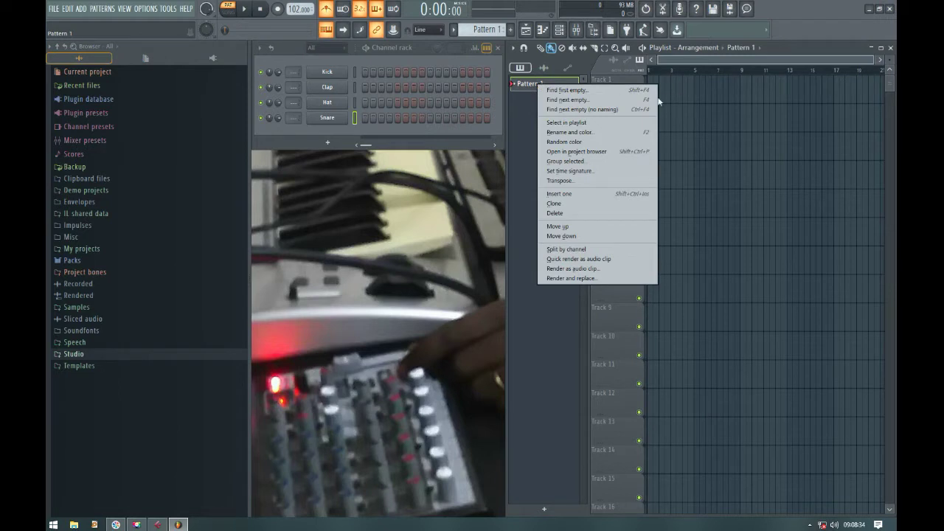
{"action": "left_click", "coordinate": [526, 109]}
{"action": "key", "text": "F2"}
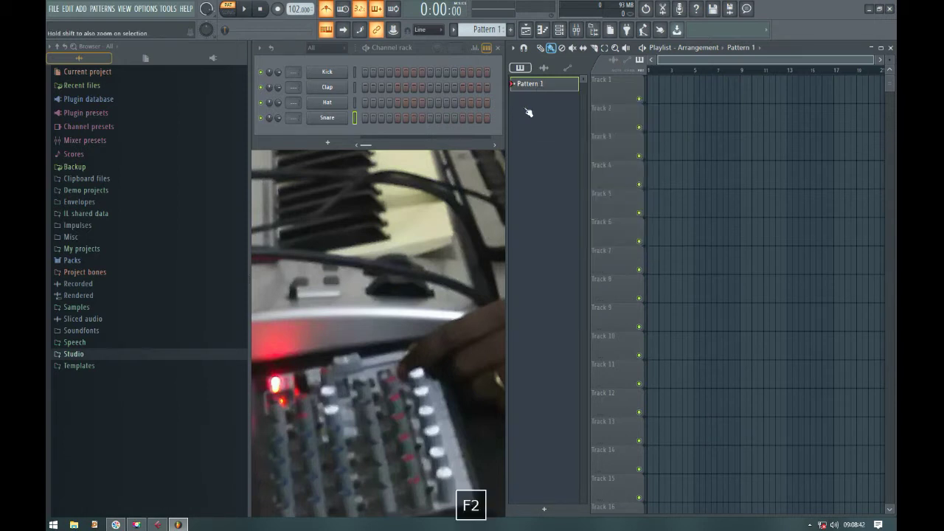
{"action": "type", "text": "beat"}
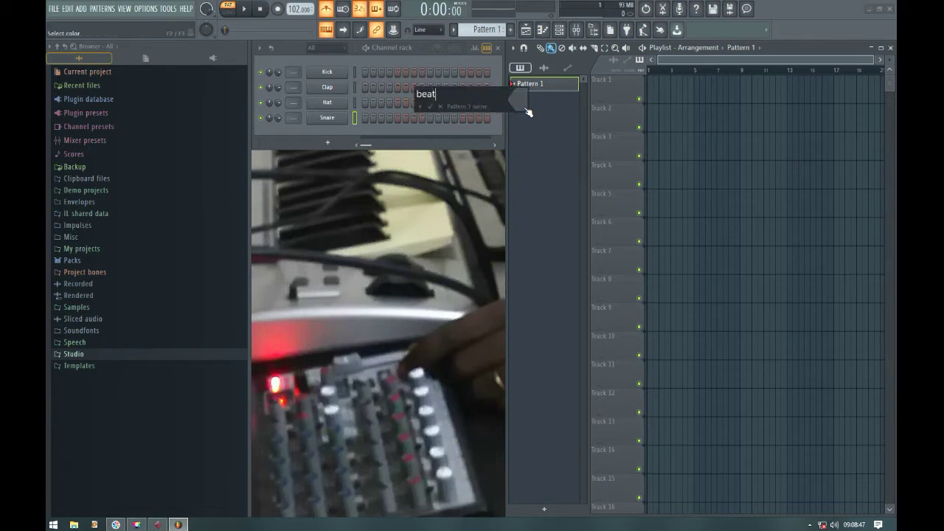
{"action": "key", "text": "Return"}
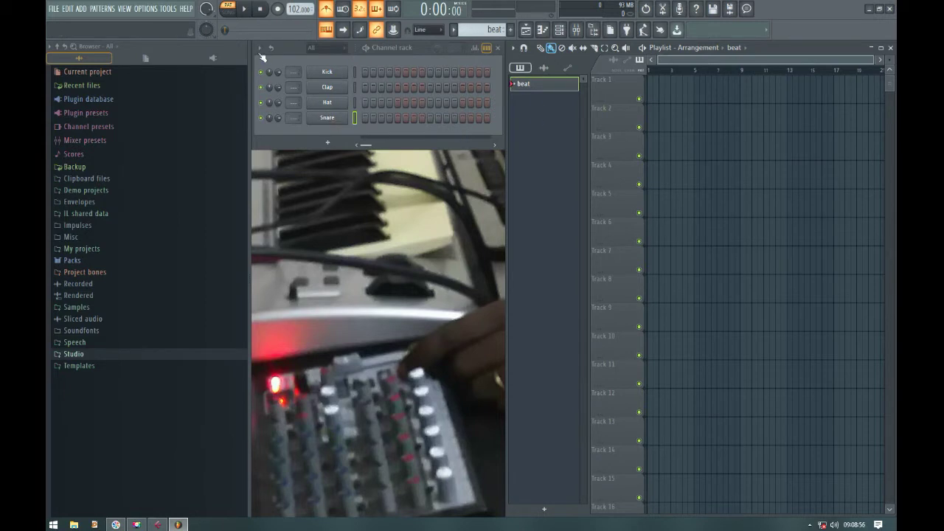
- Start pattern playback, open the Kick channel's sampler and expand Packs > Legacy > Drums > HipHop in the browser
{"action": "left_click", "coordinate": [249, 9]}
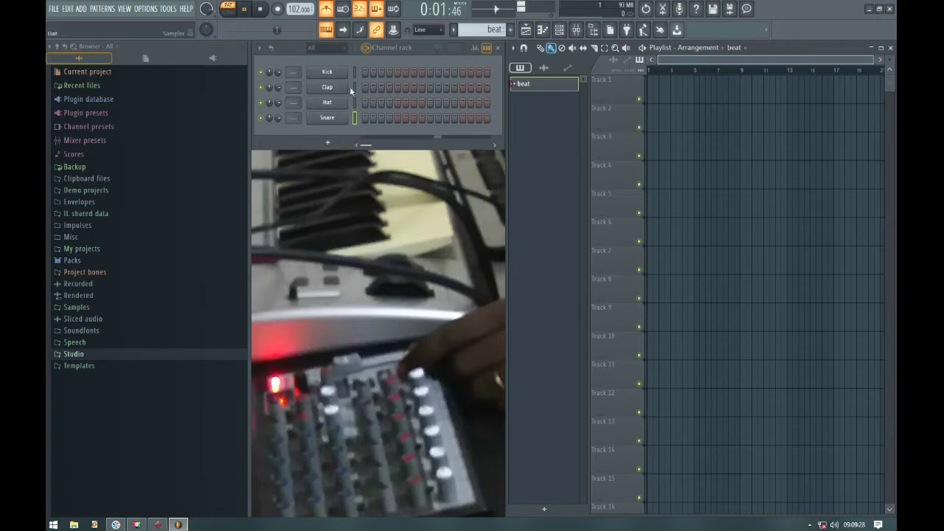
{"action": "left_click", "coordinate": [329, 73]}
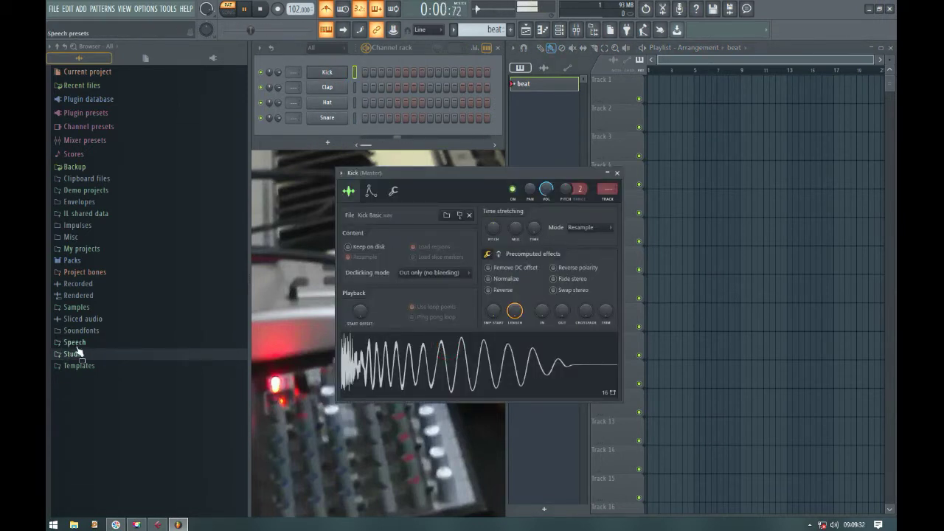
{"action": "left_click", "coordinate": [72, 261]}
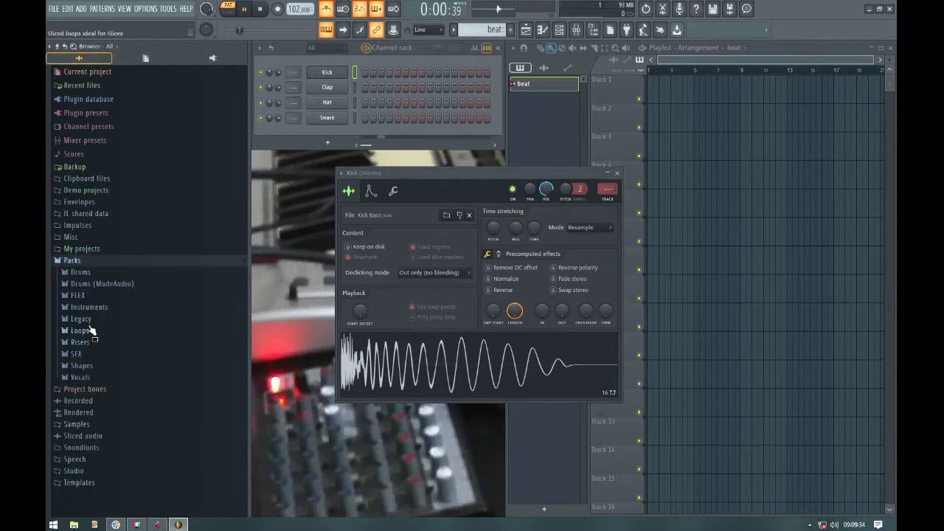
{"action": "left_click", "coordinate": [80, 318]}
{"action": "scroll", "coordinate": [116, 362], "scroll_direction": "down", "scroll_amount": 1}
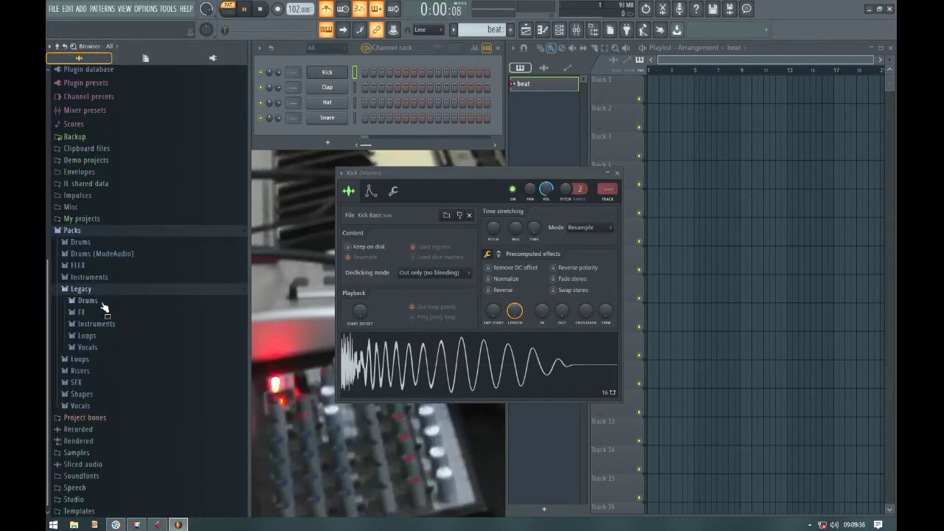
{"action": "left_click", "coordinate": [101, 301]}
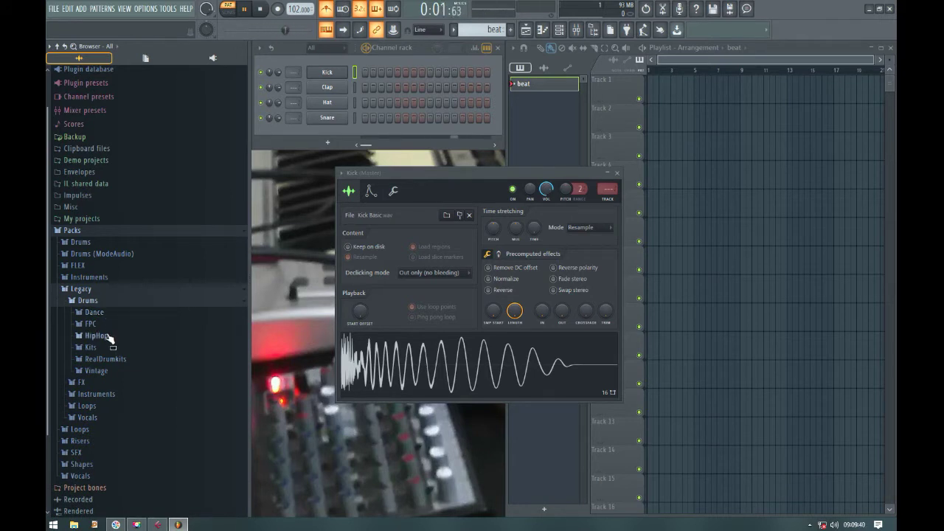
{"action": "left_click", "coordinate": [107, 337]}
{"action": "scroll", "coordinate": [116, 384], "scroll_direction": "down", "scroll_amount": 8}
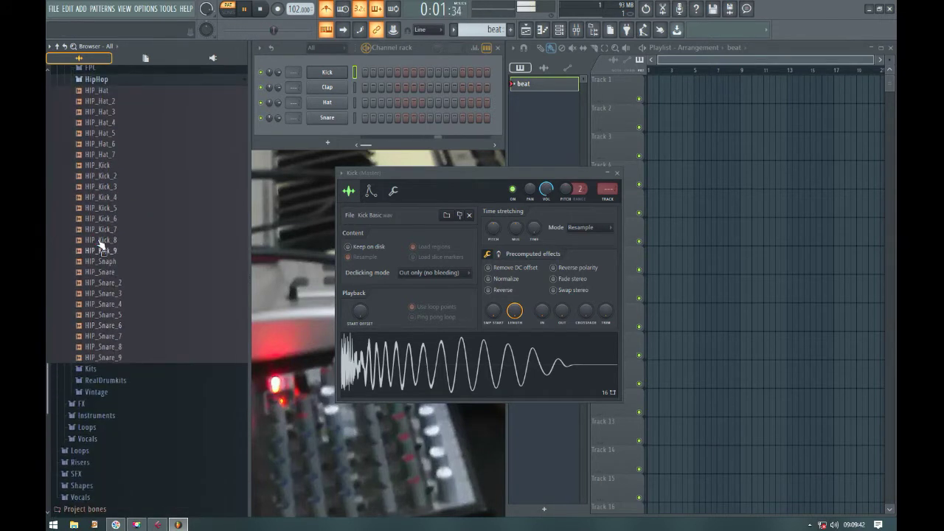
- Preview HIP_Kick_4, HIP_Kick_7 and HIP_Kick_8 from the HipHop folder and stop playback
{"action": "left_click", "coordinate": [107, 198]}
{"action": "left_click", "coordinate": [108, 229]}
{"action": "scroll", "coordinate": [107, 229], "scroll_direction": "up", "scroll_amount": 2}
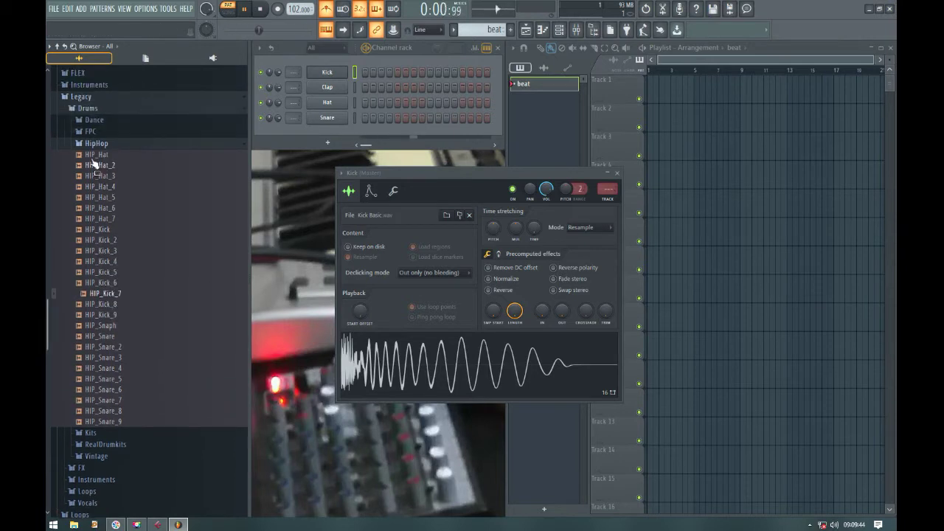
{"action": "left_click", "coordinate": [104, 303]}
{"action": "right_click", "coordinate": [104, 305]}
{"action": "key", "text": "Escape"}
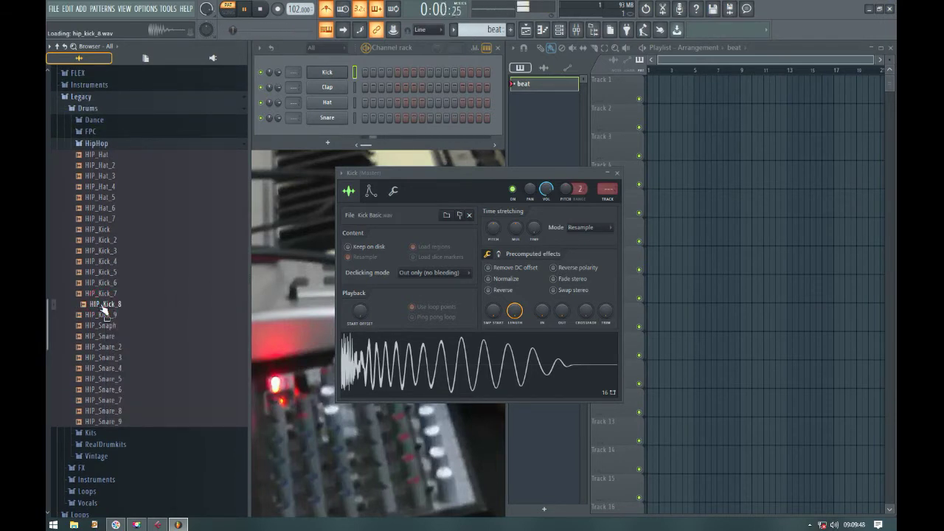
{"action": "left_click", "coordinate": [261, 9]}
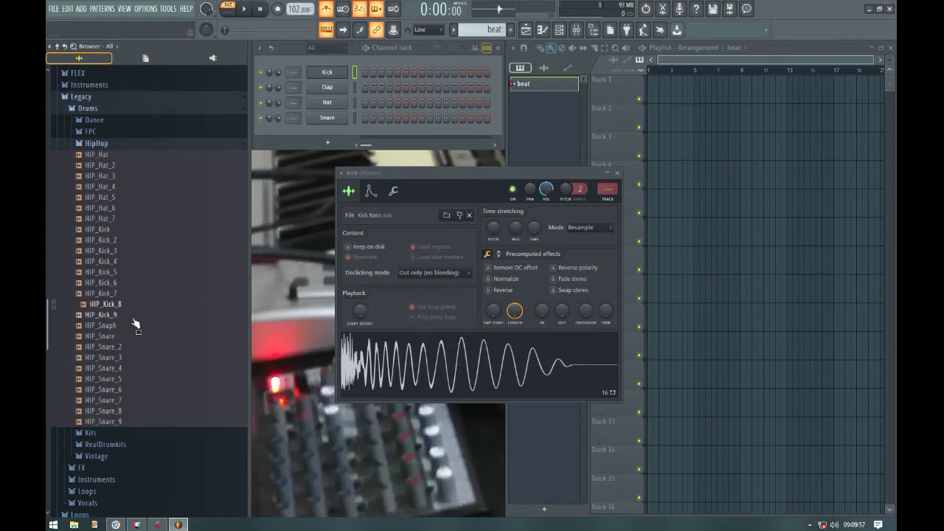
- Replace the Kick channel's sample with HIP_Kick_8 and audition it in the sampler
{"action": "left_click", "coordinate": [107, 305]}
{"action": "left_click_drag", "start_coordinate": [108, 307], "coordinate": [326, 76]}
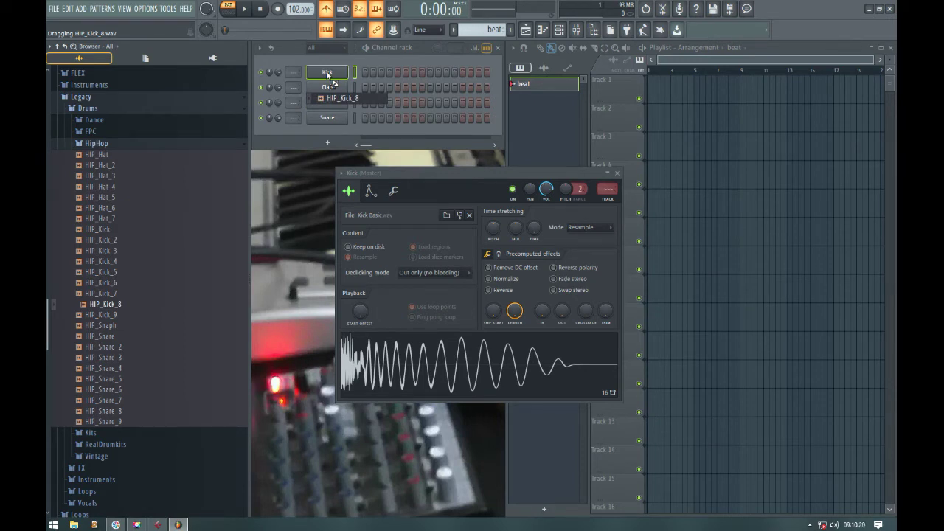
{"action": "left_click_drag", "start_coordinate": [327, 73], "coordinate": [327, 74]}
{"action": "left_click", "coordinate": [327, 72]}
{"action": "left_click", "coordinate": [327, 72]}
{"action": "left_click", "coordinate": [495, 374]}
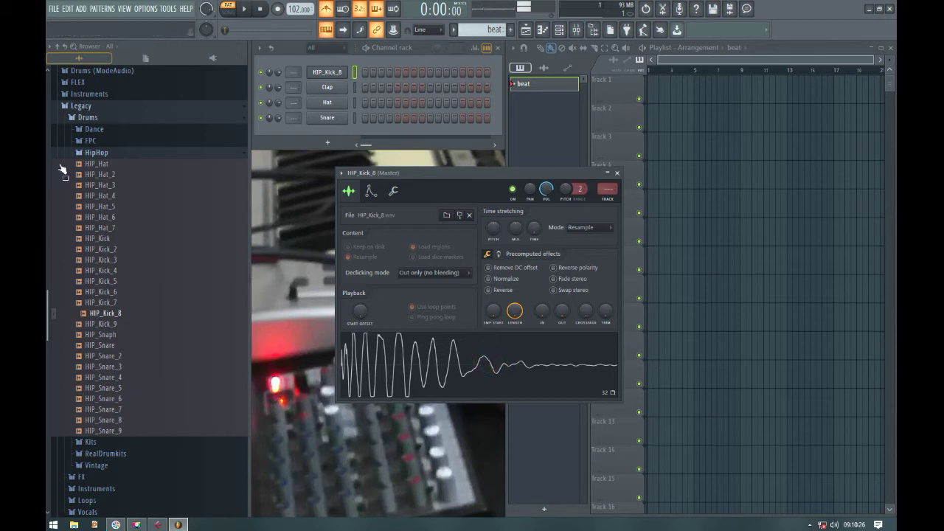
- Check the FPC drum folder, return to the HipHop folder and load HIP_Snaph into the Clap channel
{"action": "left_click", "coordinate": [101, 153]}
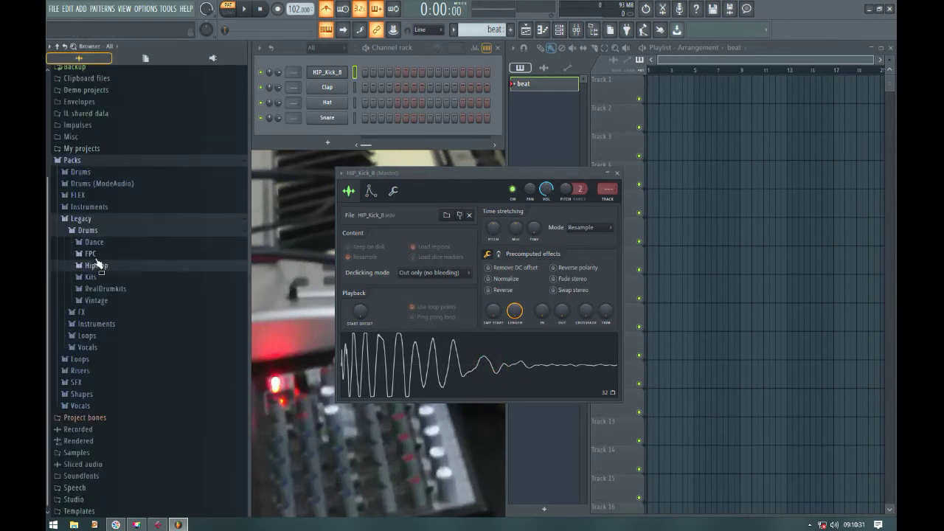
{"action": "left_click", "coordinate": [92, 254]}
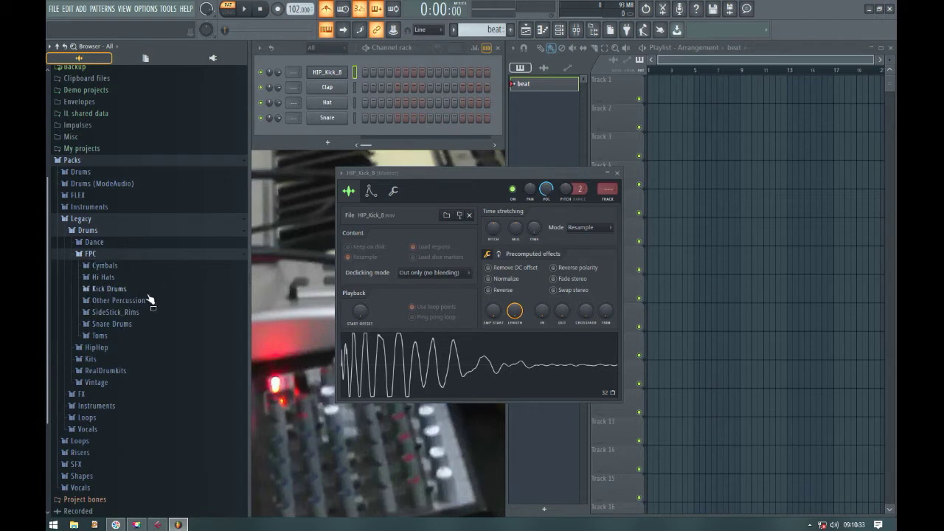
{"action": "left_click", "coordinate": [105, 254]}
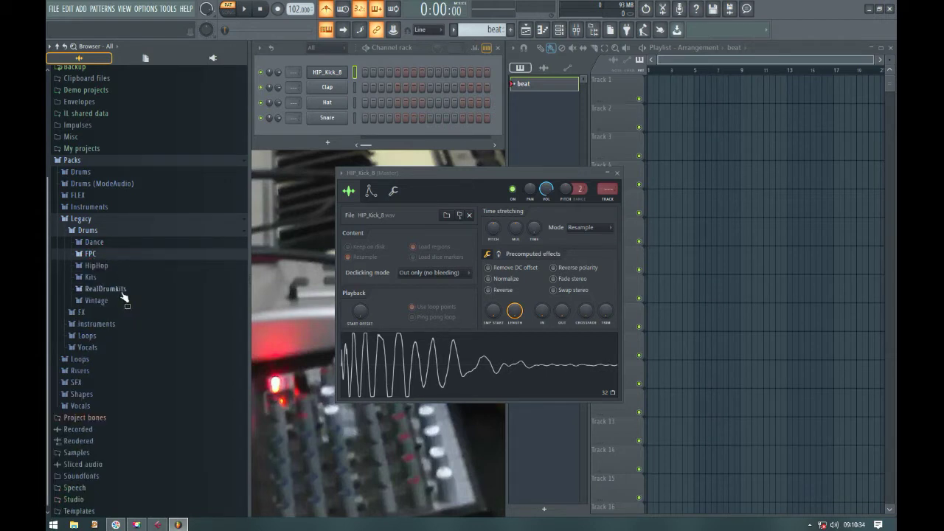
{"action": "left_click", "coordinate": [106, 267]}
{"action": "scroll", "coordinate": [121, 396], "scroll_direction": "down", "scroll_amount": 3}
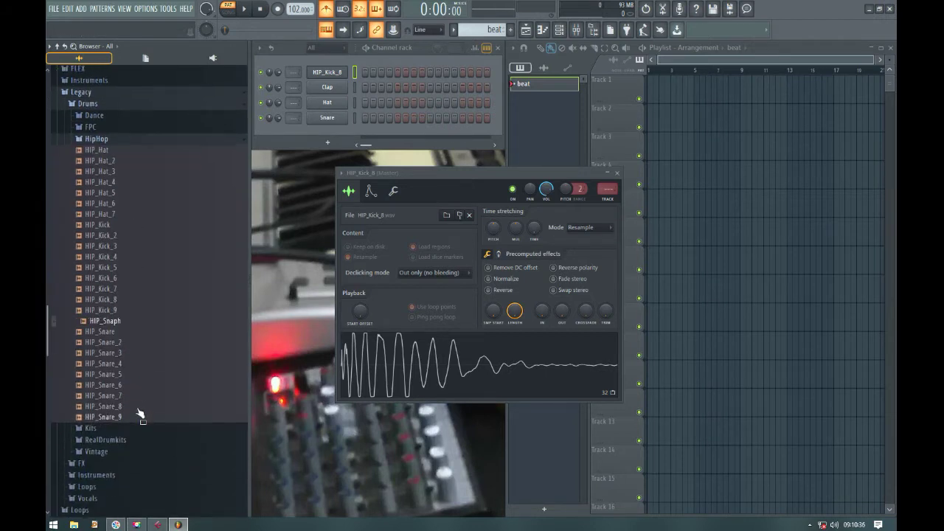
{"action": "left_click_drag", "start_coordinate": [113, 325], "coordinate": [327, 88]}
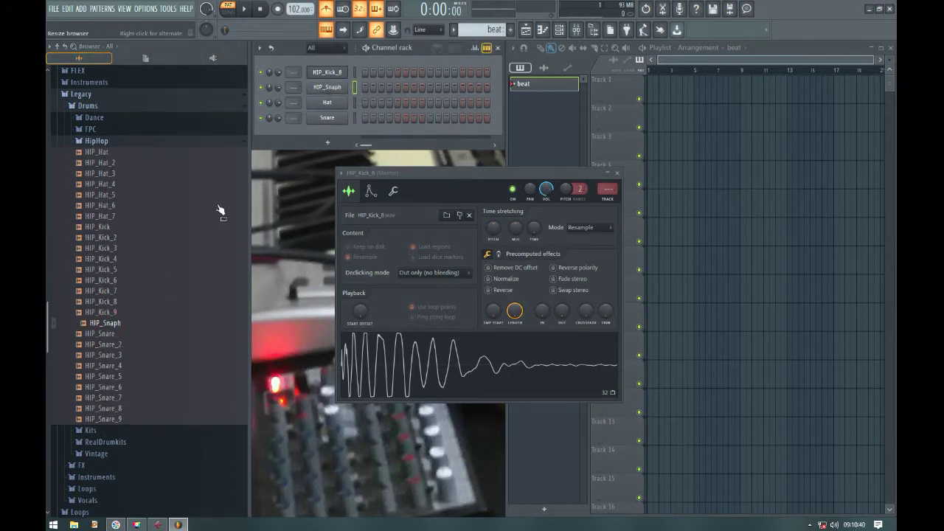
- Audition the Hat channel's current sample and replace it with HIP_Hat_6
{"action": "left_click", "coordinate": [327, 102]}
{"action": "left_click", "coordinate": [435, 412]}
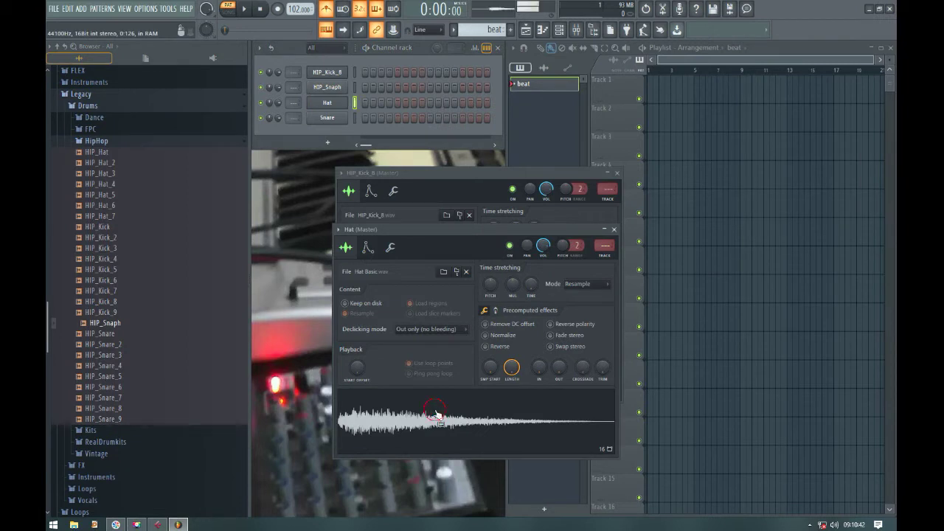
{"action": "left_click_drag", "start_coordinate": [104, 206], "coordinate": [335, 104]}
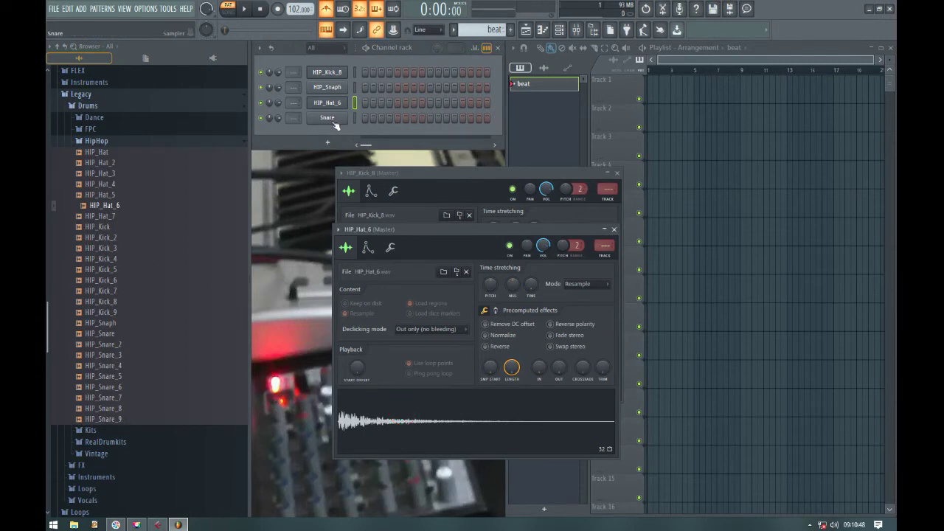
- Open the Snare channel's sampler and preview the HIP_Snare samples in the HipHop folder, ending on HIP_Snare_7
{"action": "left_click", "coordinate": [334, 121]}
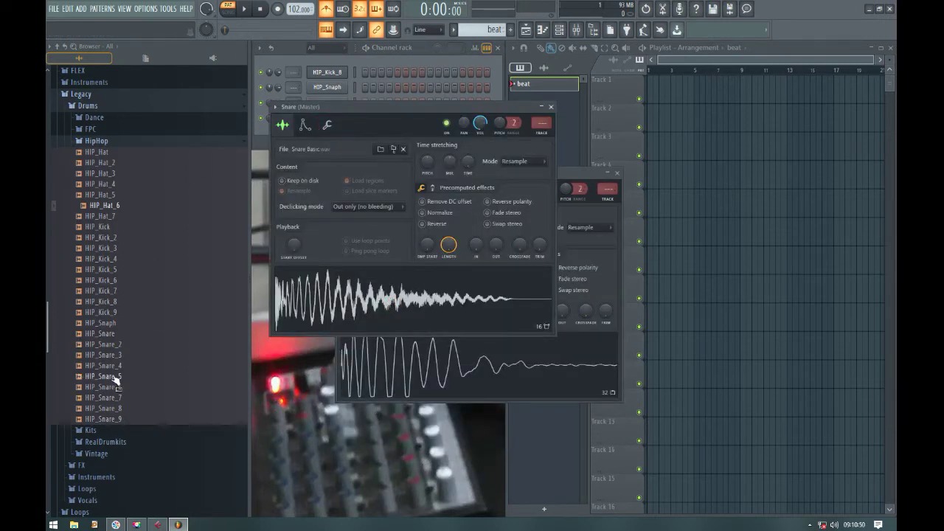
{"action": "left_click", "coordinate": [109, 408]}
{"action": "key", "text": "Up"}
{"action": "key", "text": "Up"}
{"action": "key", "text": "Up"}
{"action": "key", "text": "Up"}
{"action": "key", "text": "Up"}
{"action": "key", "text": "Up"}
{"action": "left_click", "coordinate": [118, 397]}
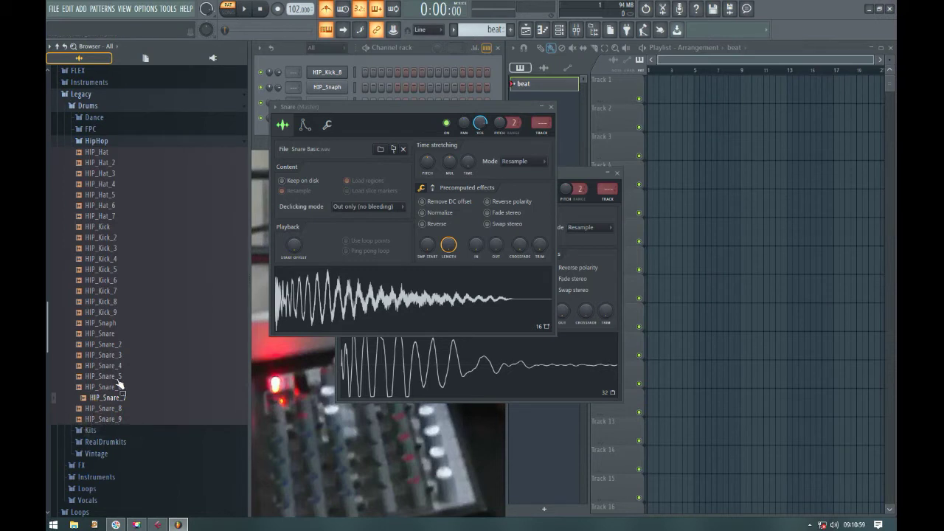
- Load HIP_Snare_7 into the Snare channel, audition it and close the sampler window
{"action": "left_click", "coordinate": [550, 106]}
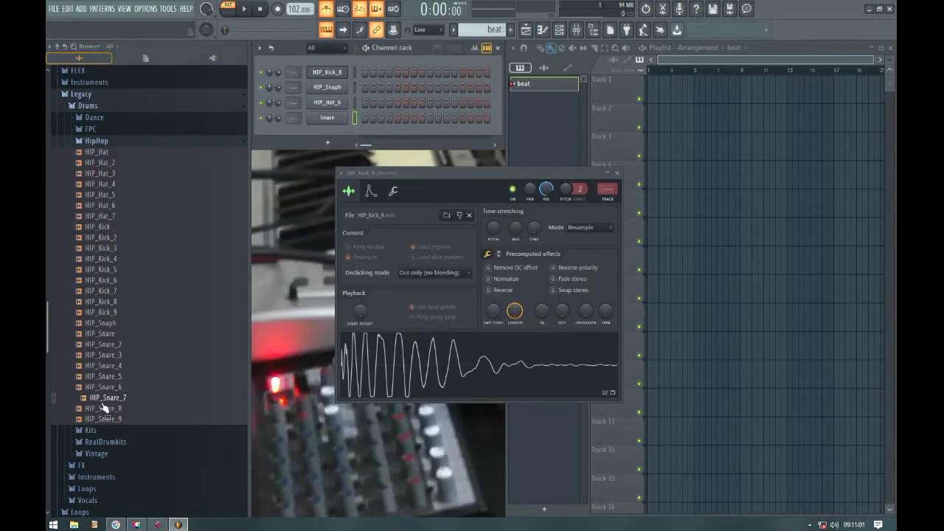
{"action": "left_click_drag", "start_coordinate": [180, 350], "coordinate": [327, 117]}
{"action": "left_click", "coordinate": [327, 117]}
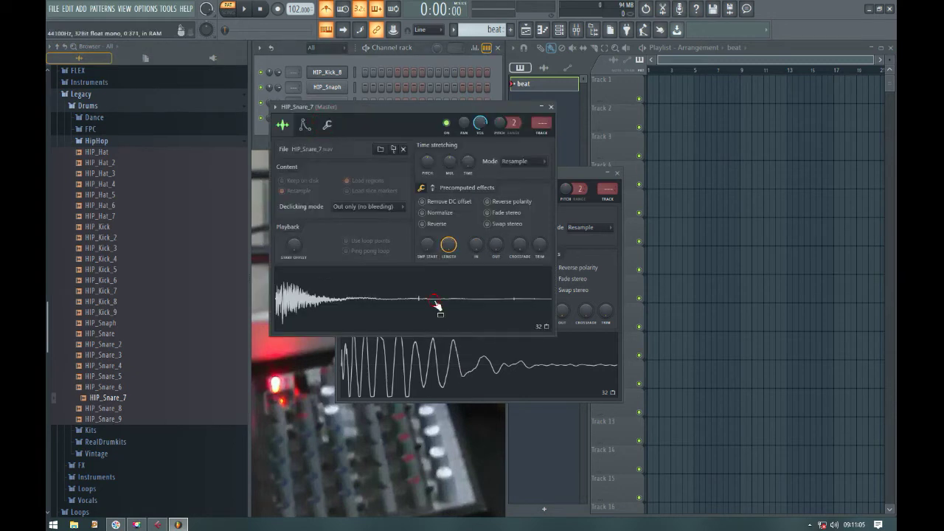
{"action": "left_click", "coordinate": [550, 106]}
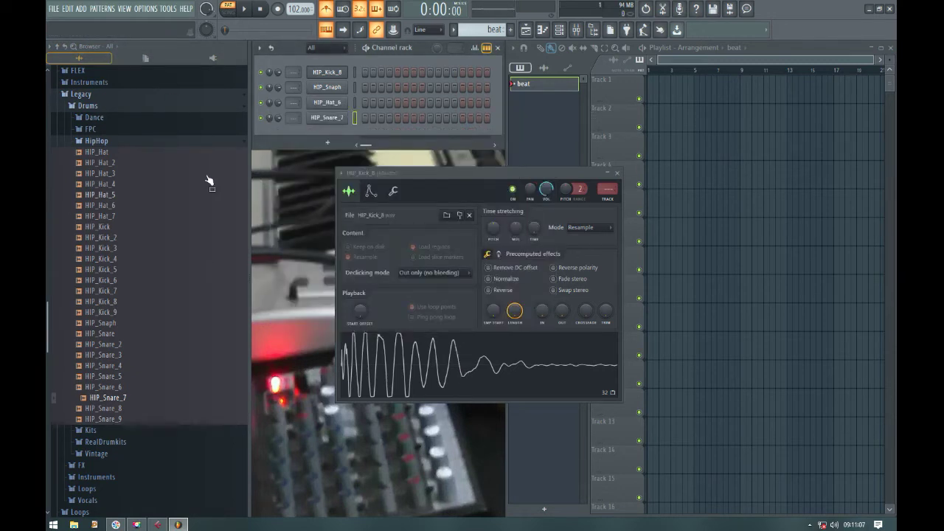
- Preview other HipHop samples for comparison, including HIP_Snare, HIP_Snare_4, HIP_Snare_5 and HIP_Snare_6
{"action": "left_click", "coordinate": [103, 408]}
{"action": "left_click", "coordinate": [101, 290]}
{"action": "left_click", "coordinate": [100, 333]}
{"action": "left_click", "coordinate": [108, 366]}
{"action": "left_click", "coordinate": [109, 376]}
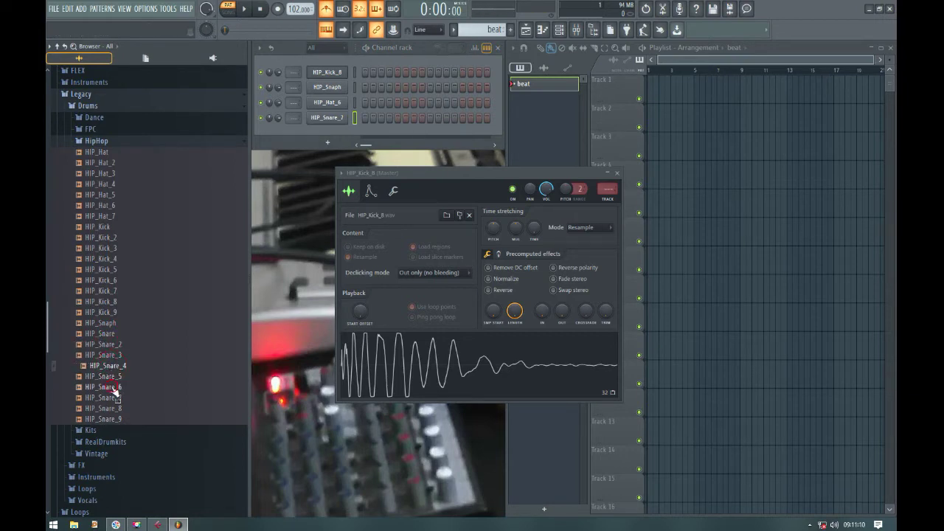
{"action": "left_click", "coordinate": [112, 387]}
{"action": "scroll", "coordinate": [114, 376], "scroll_direction": "down", "scroll_amount": 1}
{"action": "scroll", "coordinate": [116, 367], "scroll_direction": "down", "scroll_amount": 1}
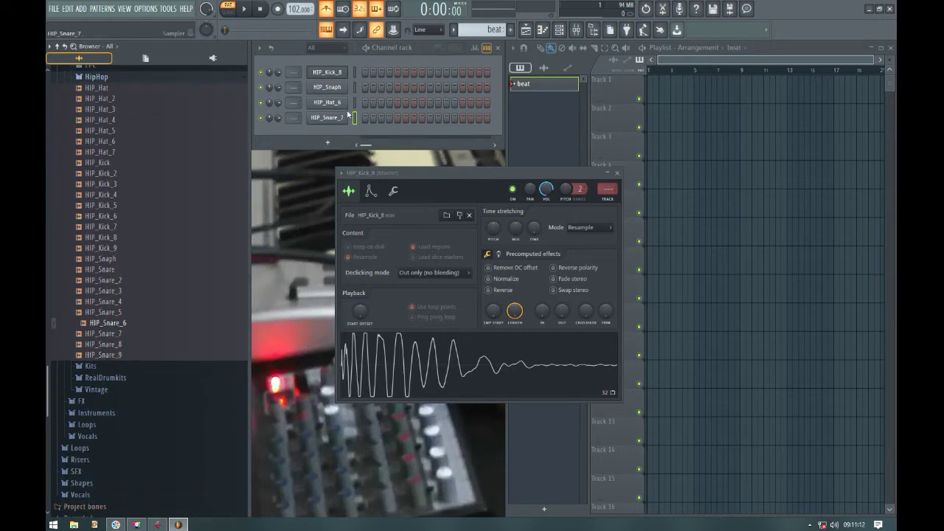
- Audition the HIP_Snare_7 channel, close its sampler and, with that channel selected, send HIP_Snare_6 to it from the browser
{"action": "left_click", "coordinate": [327, 117]}
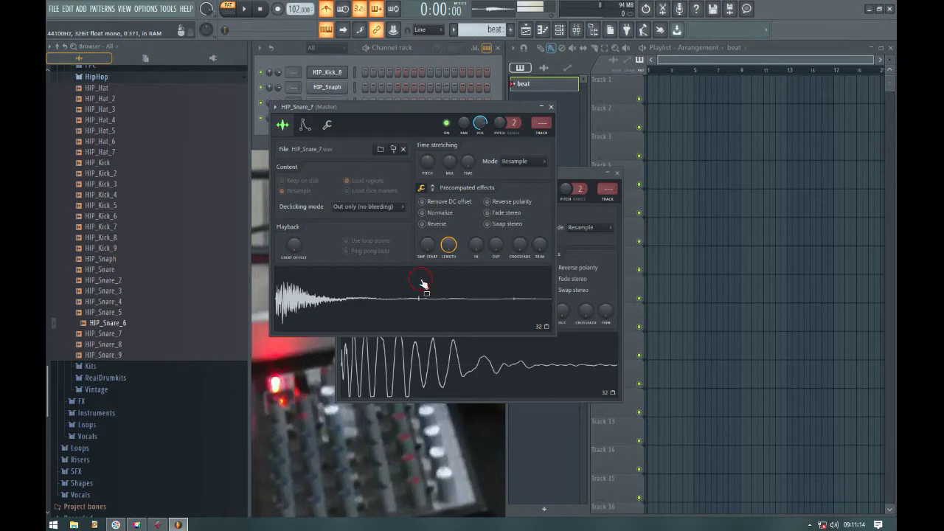
{"action": "right_click", "coordinate": [113, 324]}
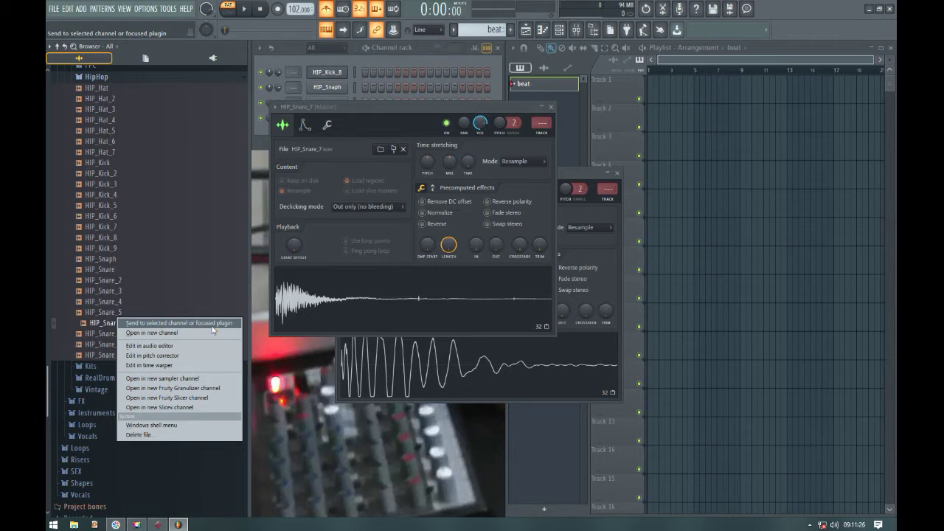
{"action": "left_click", "coordinate": [550, 107]}
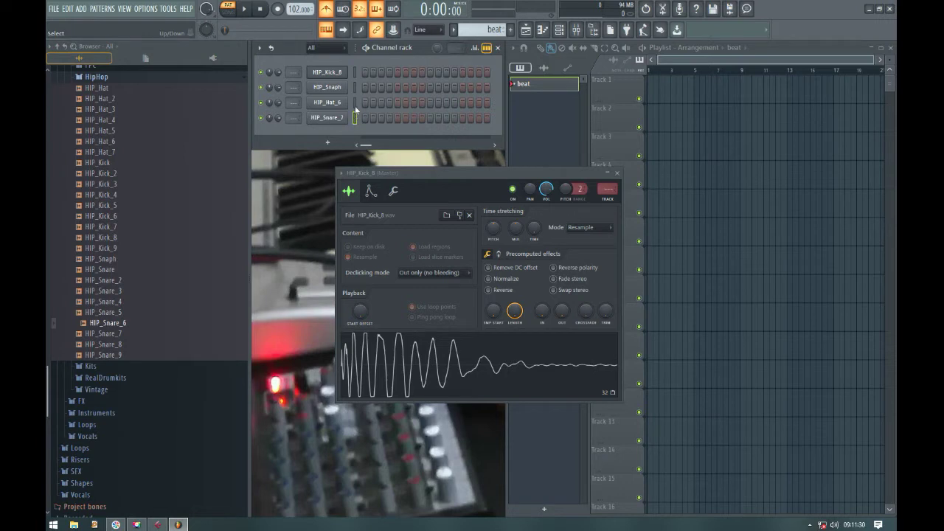
{"action": "left_click", "coordinate": [354, 73]}
{"action": "left_click", "coordinate": [356, 118]}
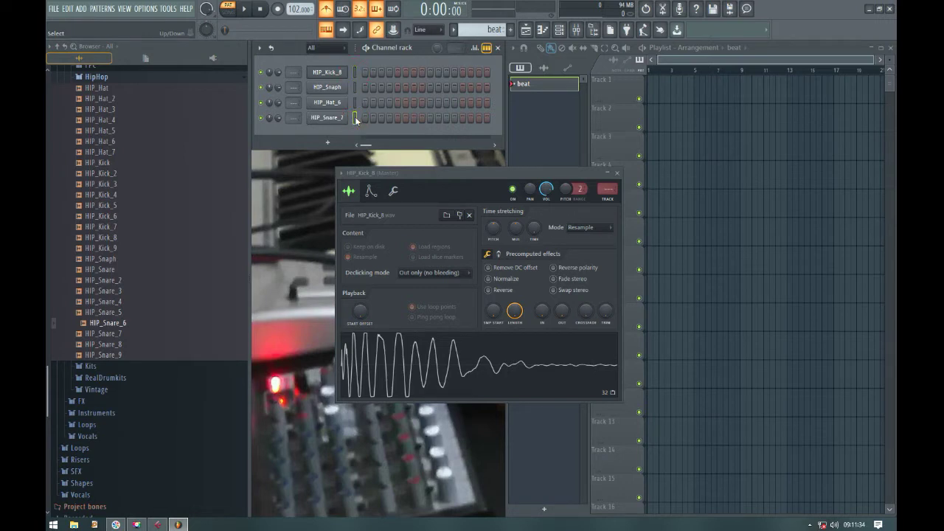
{"action": "right_click", "coordinate": [117, 325]}
{"action": "left_click", "coordinate": [145, 323]}
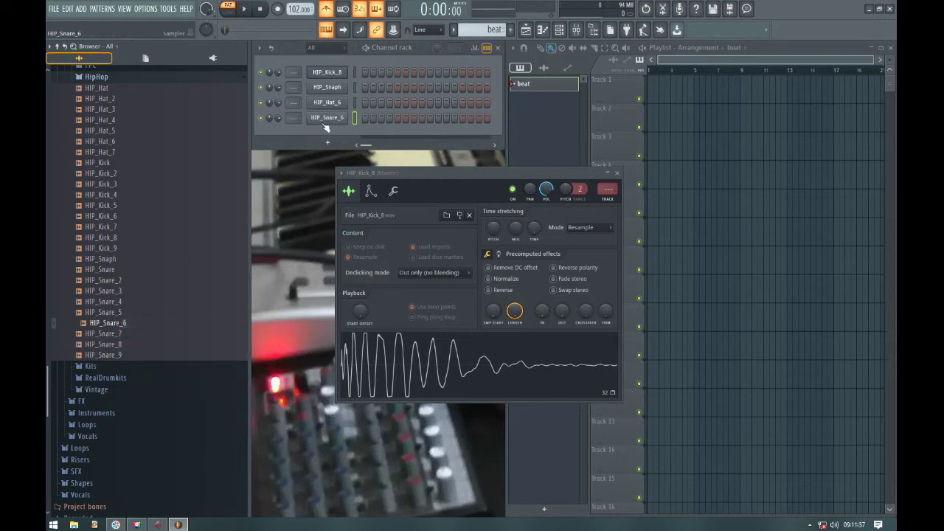
- Open the HIP_Snare_6 channel, send HIP_Snare_7 to it from the browser and close its sampler window
{"action": "left_click", "coordinate": [327, 118]}
{"action": "left_click", "coordinate": [107, 334]}
{"action": "right_click", "coordinate": [107, 333]}
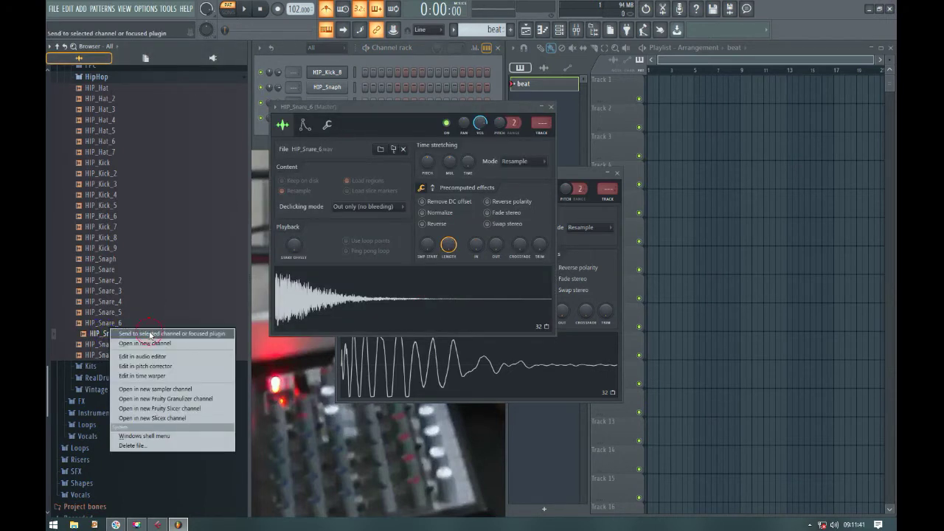
{"action": "left_click", "coordinate": [147, 336]}
{"action": "left_click", "coordinate": [550, 107]}
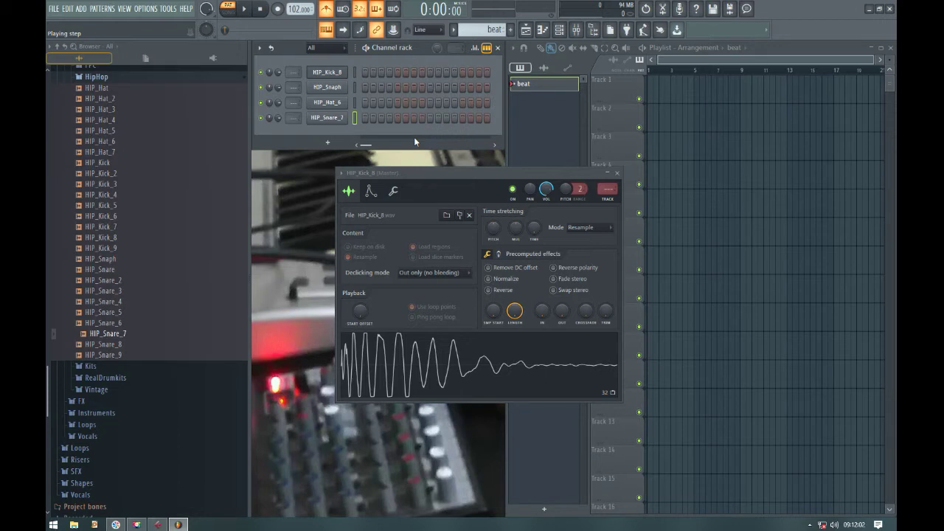
- Open the project settings and change the time signature to 6/8
{"action": "left_click", "coordinate": [146, 8]}
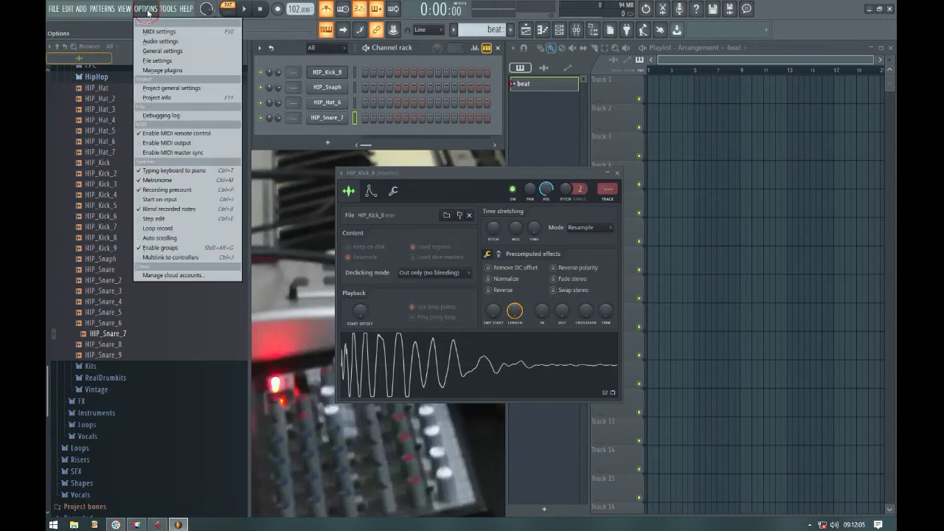
{"action": "left_click", "coordinate": [167, 61]}
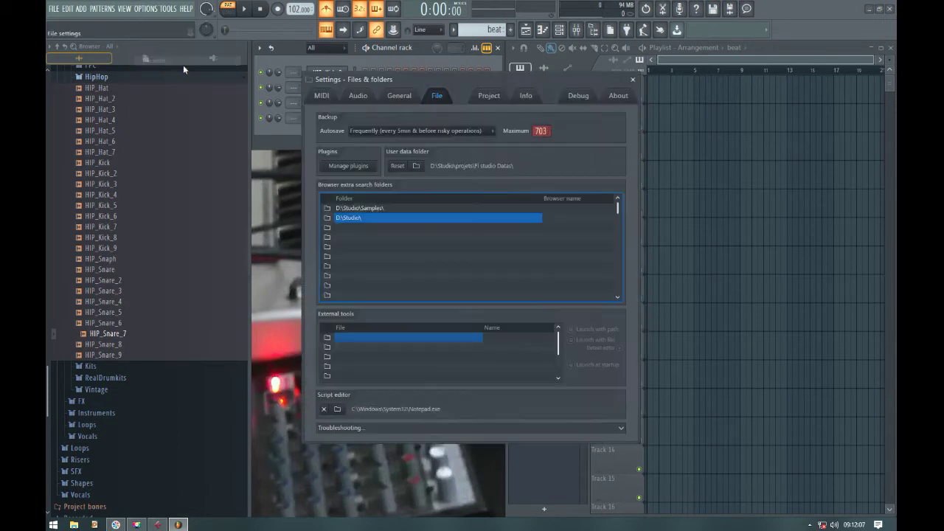
{"action": "left_click", "coordinate": [494, 99]}
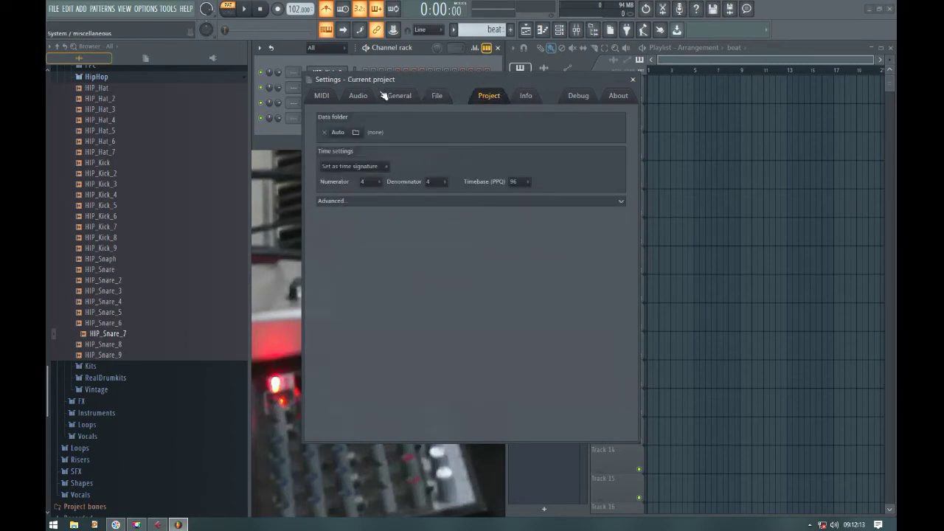
{"action": "left_click", "coordinate": [376, 182]}
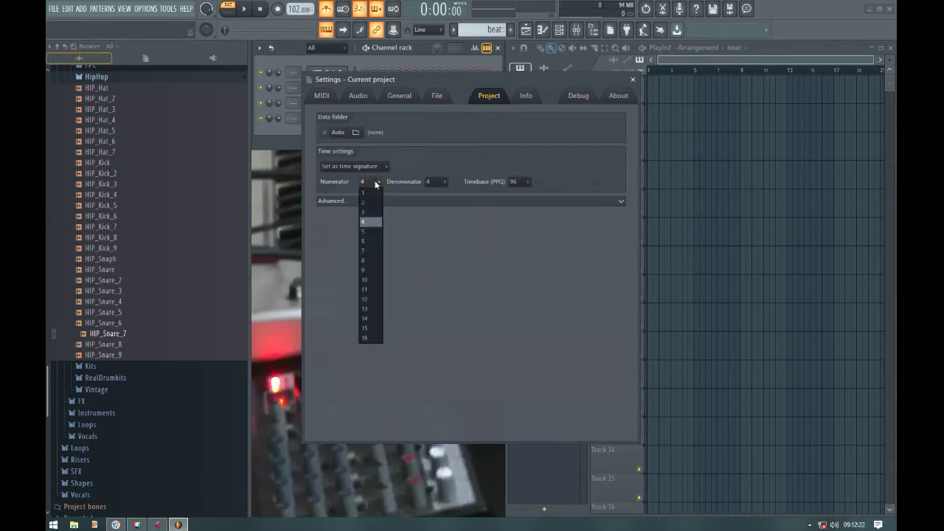
{"action": "left_click", "coordinate": [446, 182]}
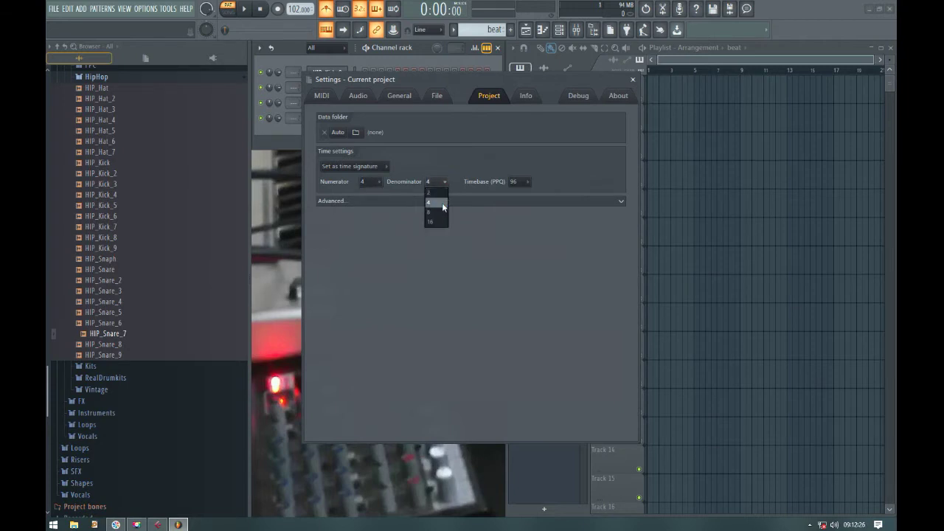
{"action": "left_click", "coordinate": [437, 211]}
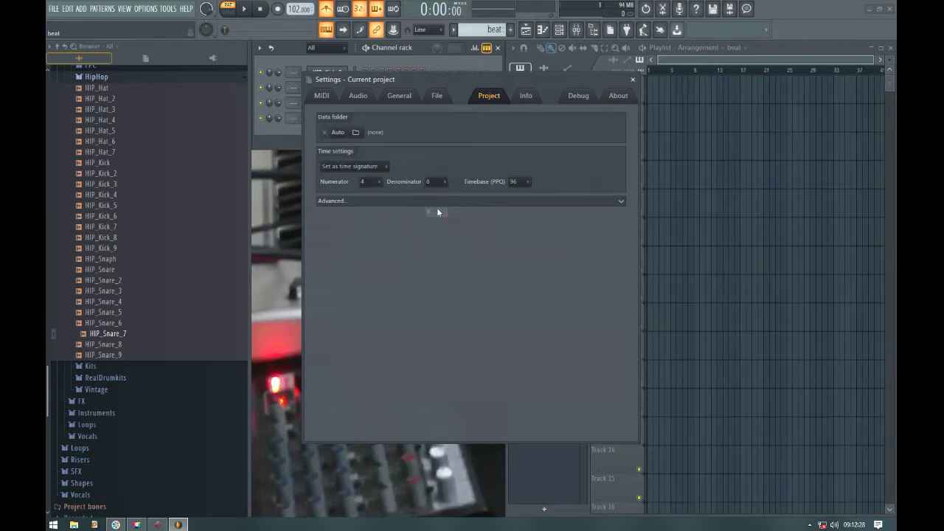
{"action": "left_click", "coordinate": [379, 182]}
{"action": "left_click", "coordinate": [376, 241]}
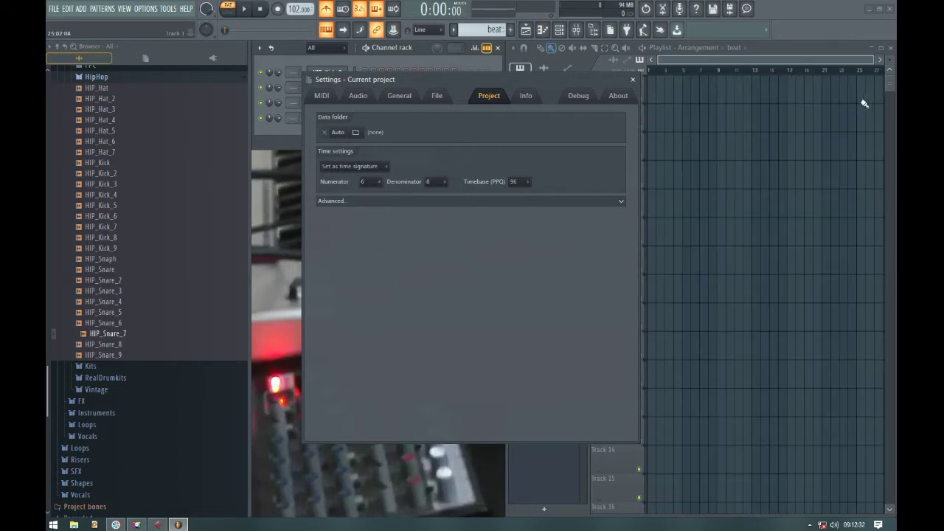
- Change the project's time signature to 3/4
{"action": "left_click", "coordinate": [434, 183]}
{"action": "left_click", "coordinate": [436, 202]}
{"action": "left_click", "coordinate": [380, 182]}
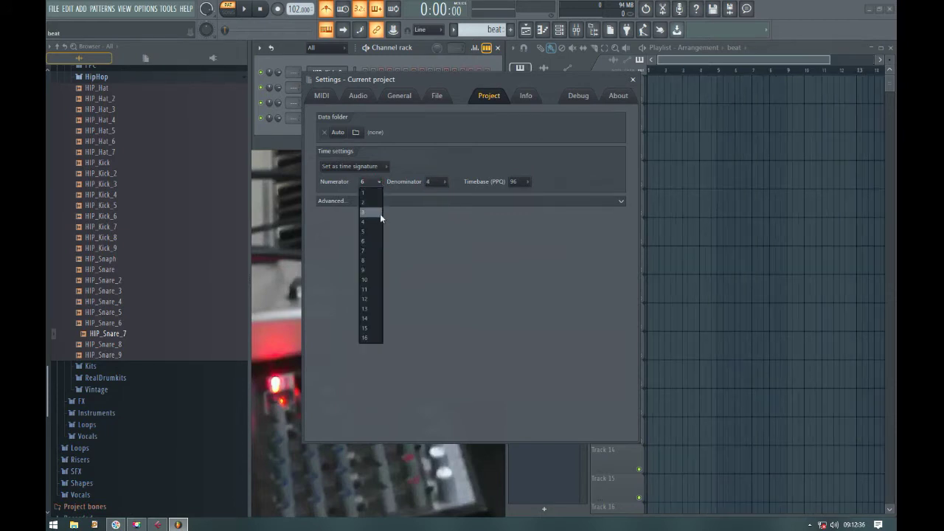
{"action": "left_click", "coordinate": [373, 216]}
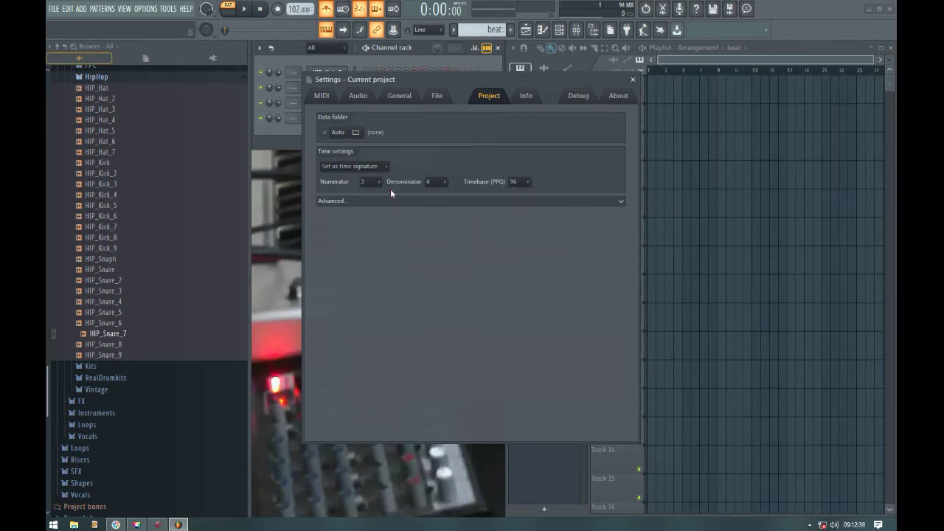
- Return the project's time signature to 4/4, expand the advanced options and close the settings
{"action": "left_click", "coordinate": [377, 182]}
{"action": "left_click", "coordinate": [373, 222]}
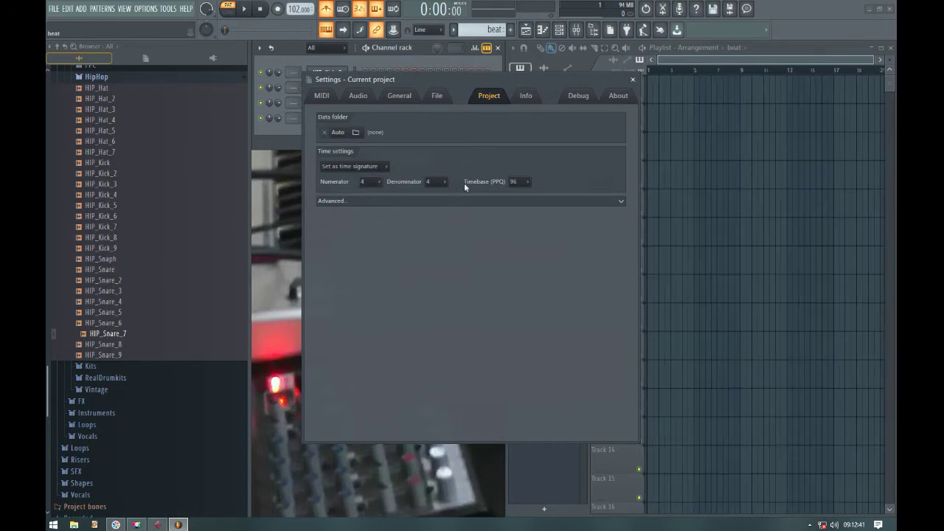
{"action": "left_click", "coordinate": [583, 200]}
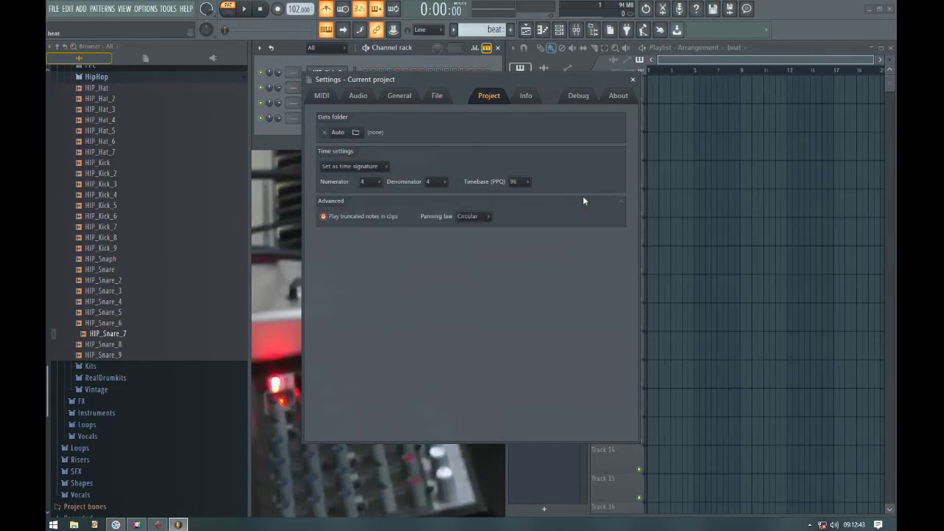
{"action": "left_click", "coordinate": [632, 79]}
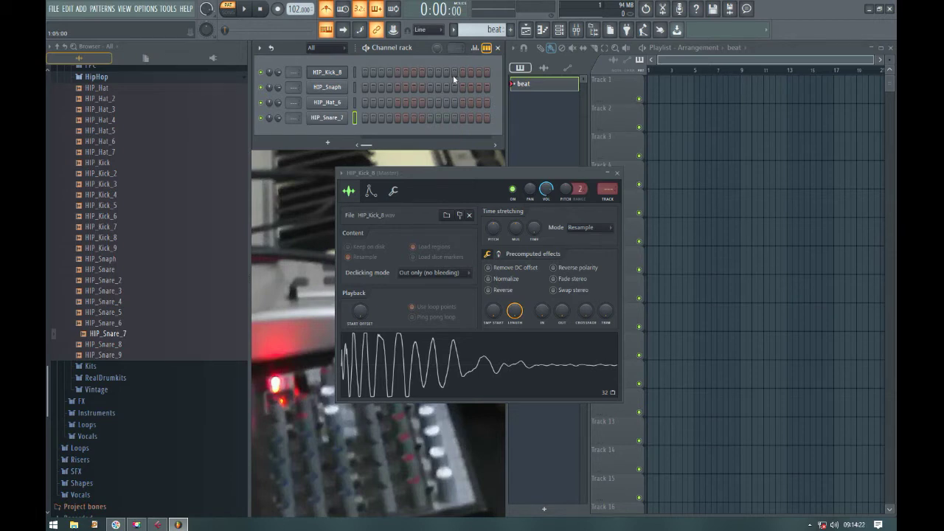
- Place HIP_Kick_8 hits on steps 1, 5, 9 and 13 of the beat pattern and start playback
{"action": "left_click", "coordinate": [366, 72]}
{"action": "left_click", "coordinate": [366, 71]}
{"action": "left_click", "coordinate": [365, 71]}
{"action": "left_click", "coordinate": [367, 72]}
{"action": "left_click", "coordinate": [365, 72]}
{"action": "left_click", "coordinate": [246, 9]}
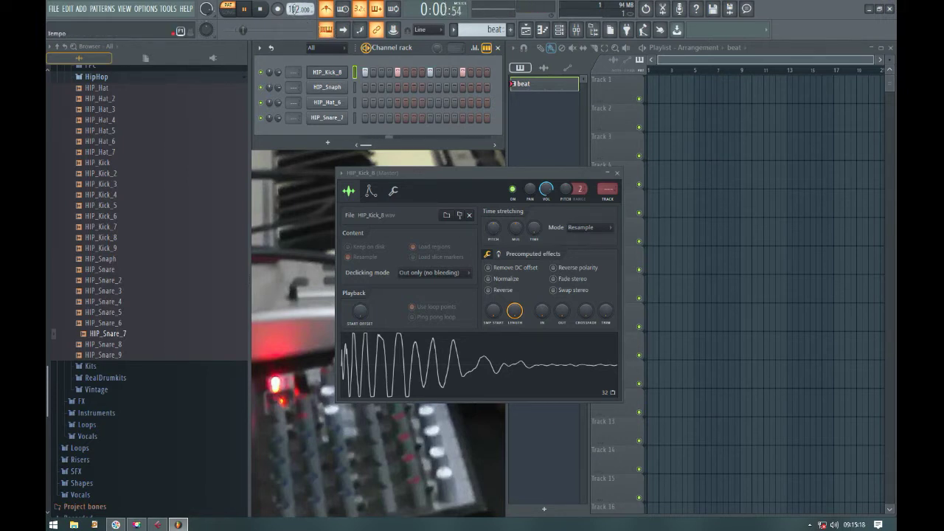
- Try tempos of 83 and 119 BPM during playback, and settle the project tempo at 100 BPM
{"action": "left_click_drag", "start_coordinate": [293, 9], "coordinate": [293, 22]}
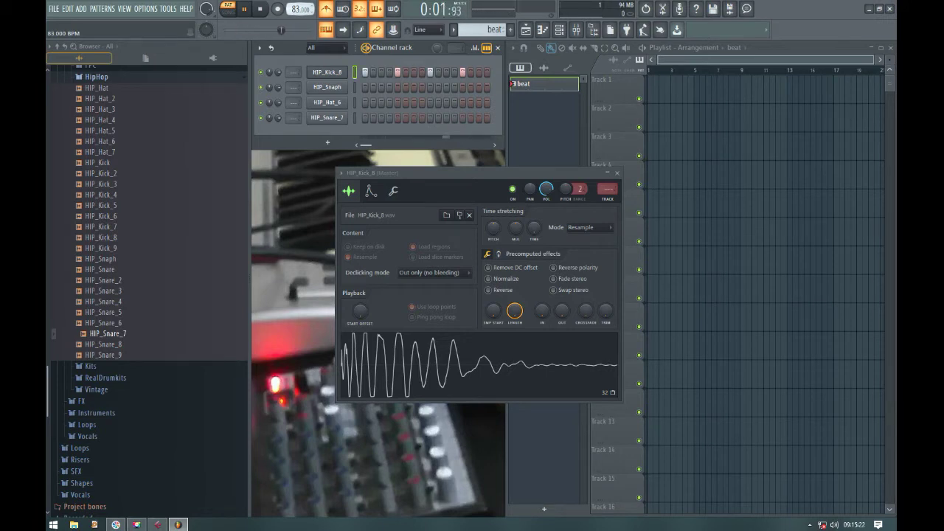
{"action": "left_click_drag", "start_coordinate": [300, 9], "coordinate": [300, 4]}
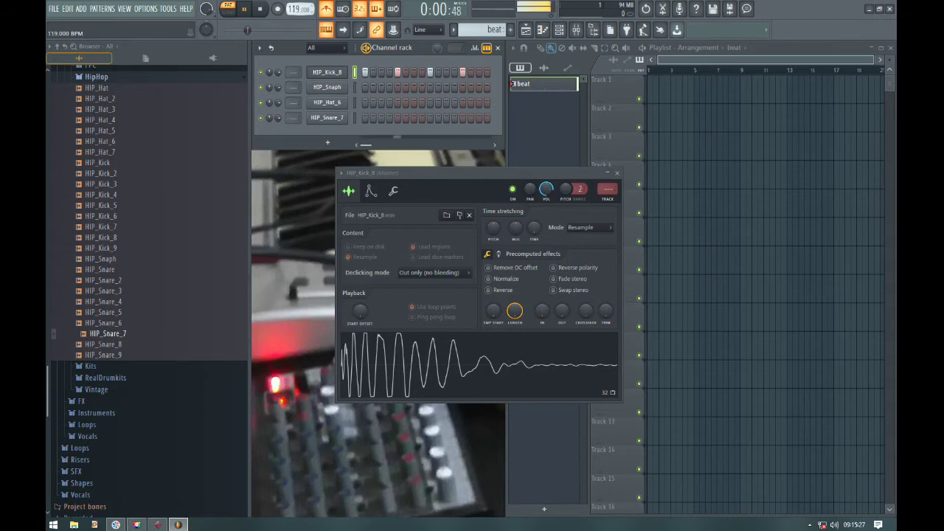
{"action": "left_click_drag", "start_coordinate": [300, 9], "coordinate": [300, 18]}
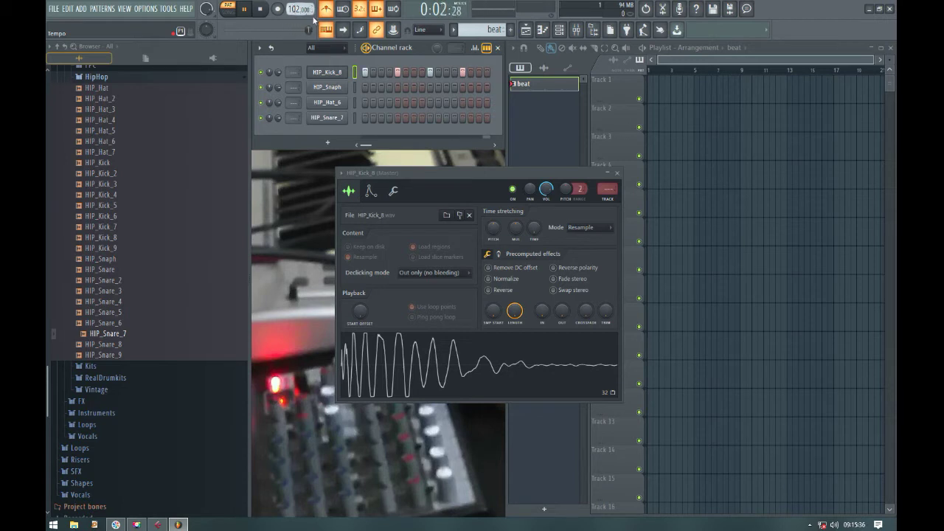
{"action": "left_click_drag", "start_coordinate": [300, 9], "coordinate": [300, 12]}
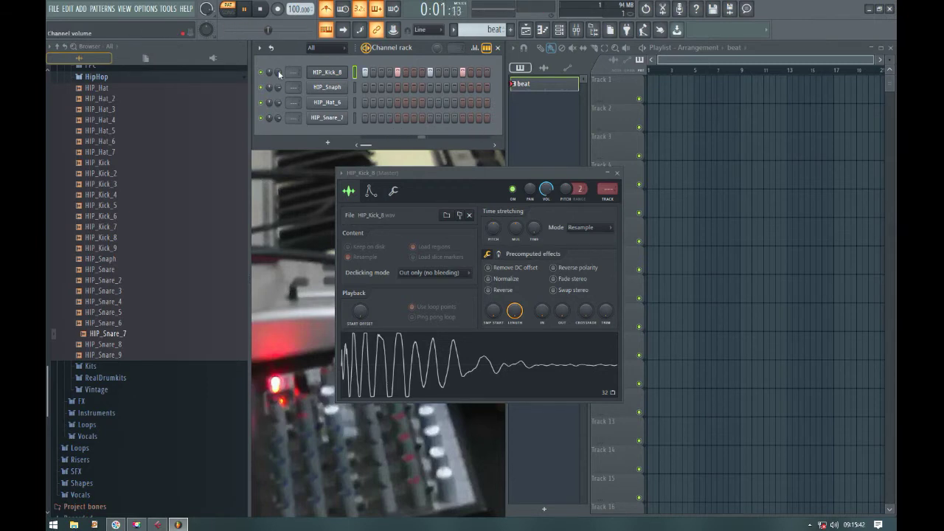
- Pan the HIP_Kick_8 channel 100% right to hear the effect, and reset its panning
{"action": "scroll", "coordinate": [280, 74], "scroll_direction": "down", "scroll_amount": 5}
{"action": "left_click_drag", "start_coordinate": [270, 74], "coordinate": [270, 118]}
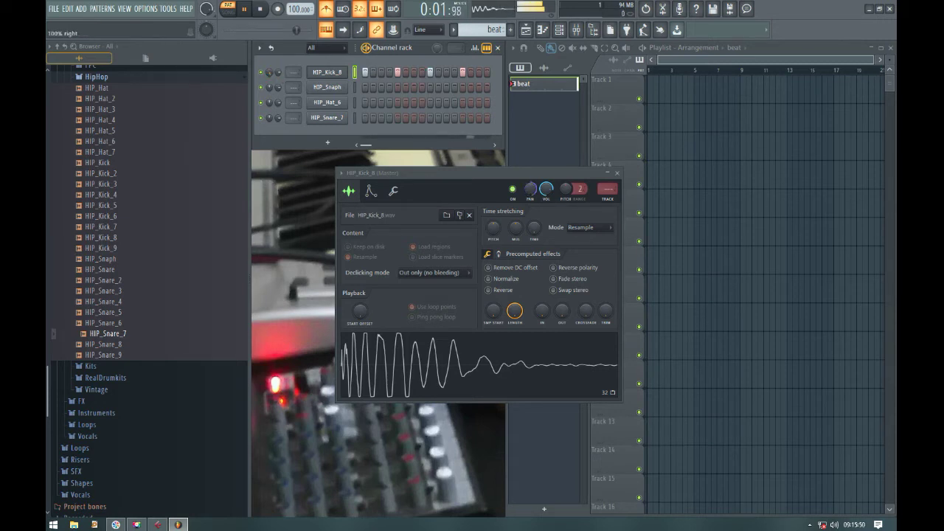
{"action": "right_click", "coordinate": [270, 74]}
{"action": "left_click", "coordinate": [284, 79]}
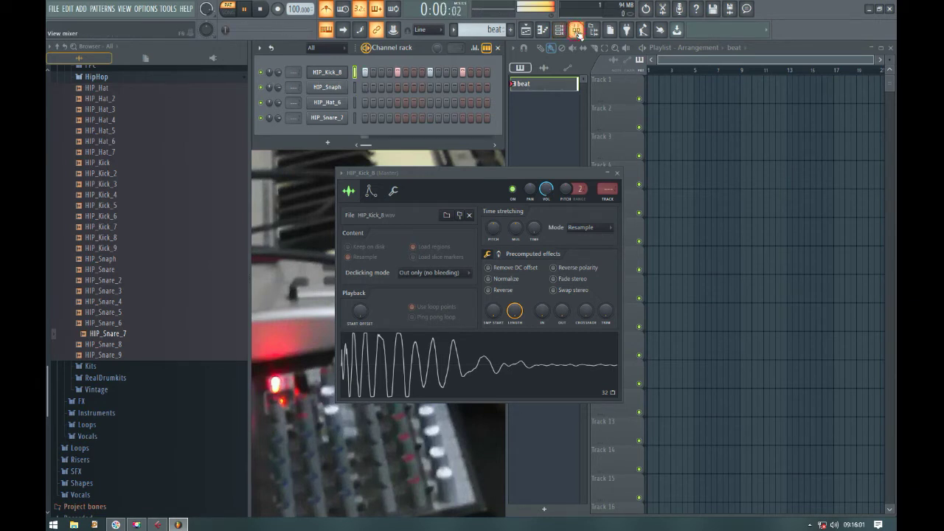
- Open the mixer and route the HIP_Kick_8 channel to the Insert 1 track
{"action": "key", "text": "F9"}
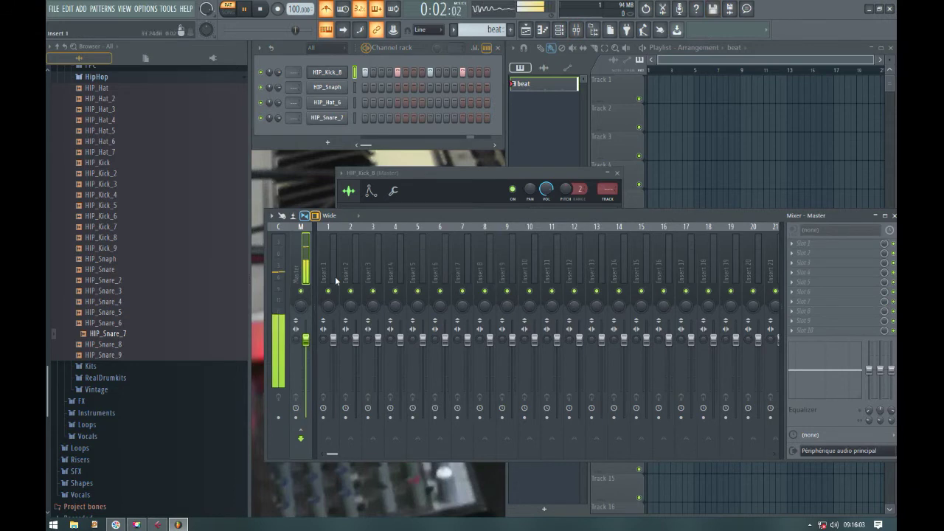
{"action": "left_click", "coordinate": [330, 251]}
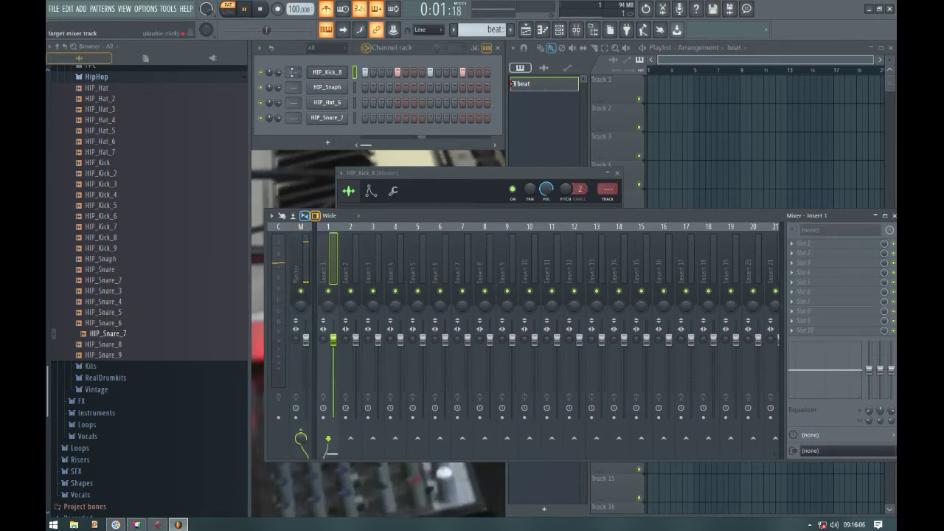
{"action": "scroll", "coordinate": [607, 189], "scroll_direction": "up", "scroll_amount": 1}
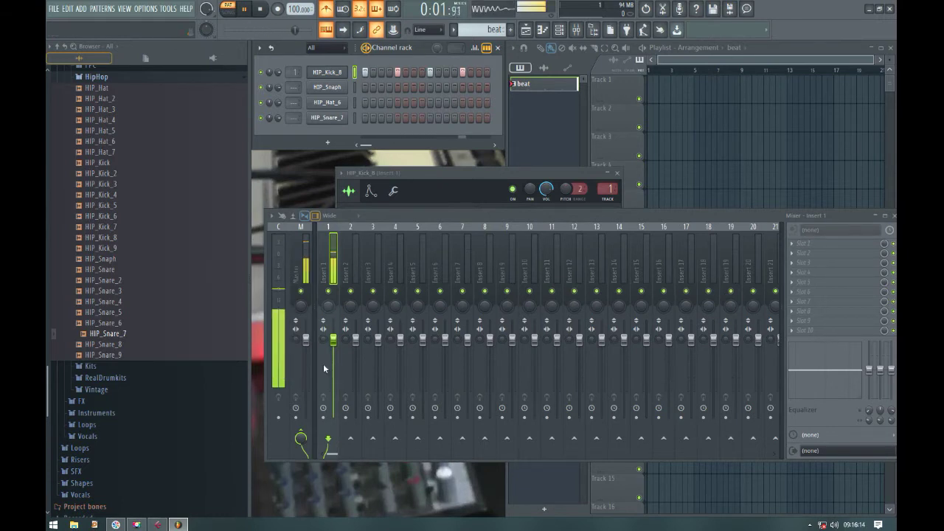
- Lower the Insert 1 volume fader twice, resetting it each time, and close the mixer
{"action": "left_click_drag", "start_coordinate": [339, 343], "coordinate": [340, 408]}
{"action": "right_click", "coordinate": [340, 407]}
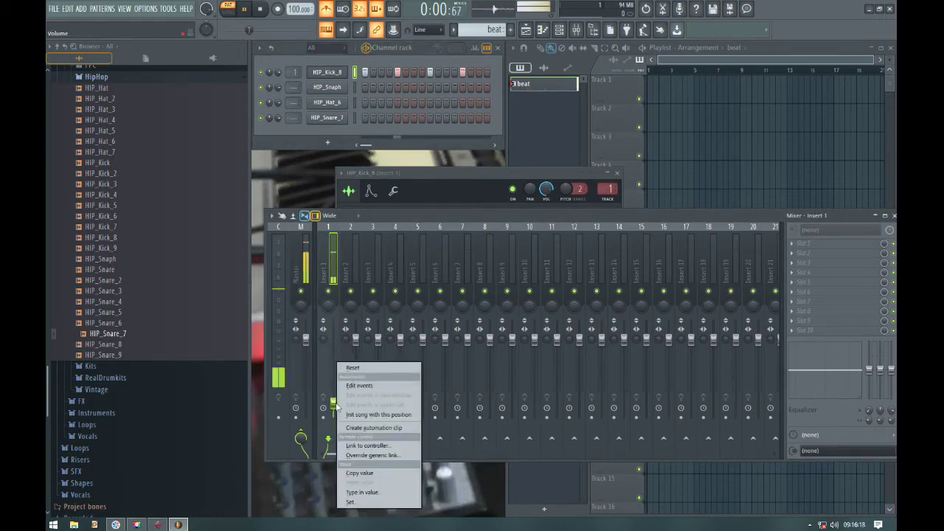
{"action": "left_click", "coordinate": [354, 368]}
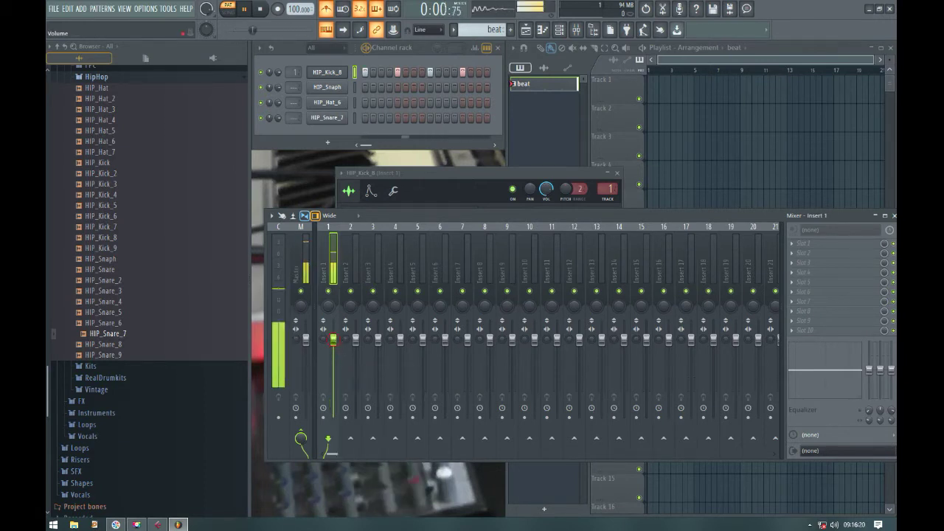
{"action": "left_click_drag", "start_coordinate": [333, 357], "coordinate": [333, 348]}
{"action": "right_click", "coordinate": [334, 350]}
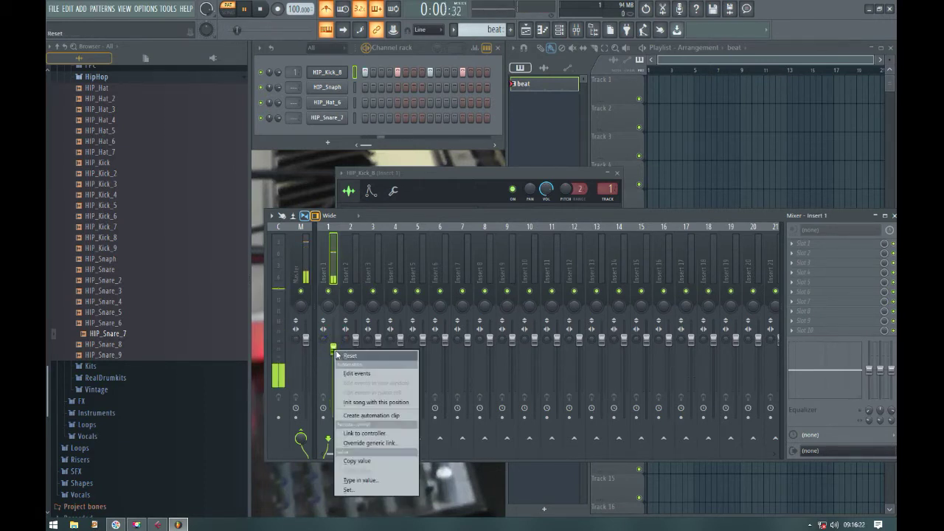
{"action": "left_click", "coordinate": [353, 362]}
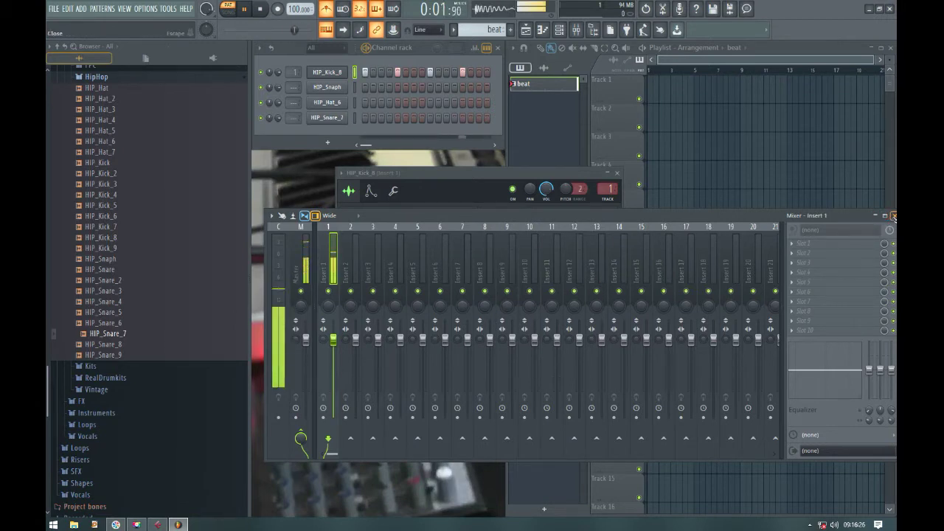
{"action": "left_click", "coordinate": [893, 216]}
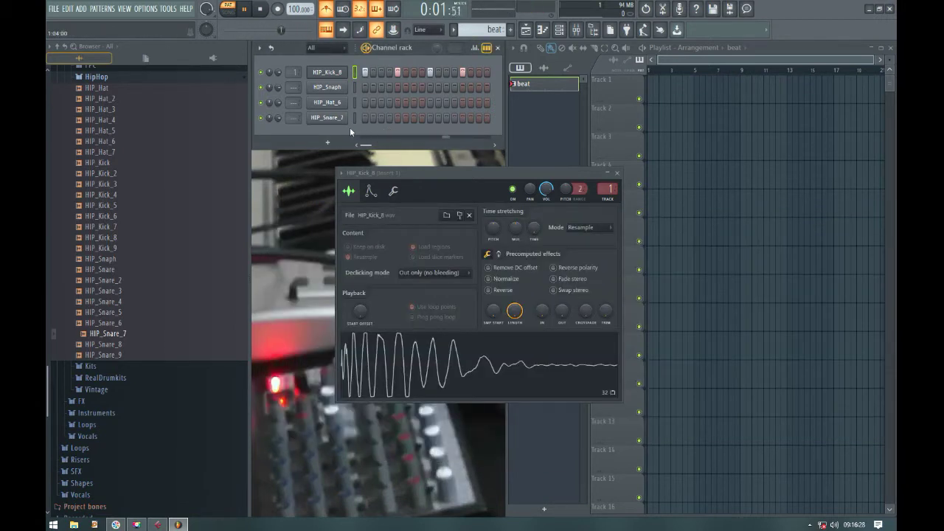
- Open and close the HIP_Snaph sampler, and toggle HIP_Kick_8 steps 5, 9 and 13 off and back on
{"action": "left_click", "coordinate": [327, 87]}
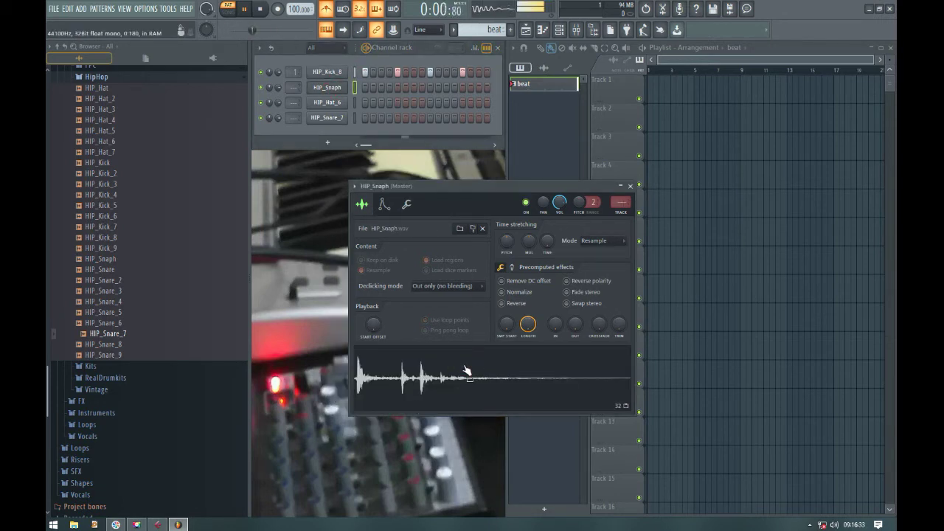
{"action": "left_click", "coordinate": [630, 186]}
{"action": "left_click", "coordinate": [400, 71]}
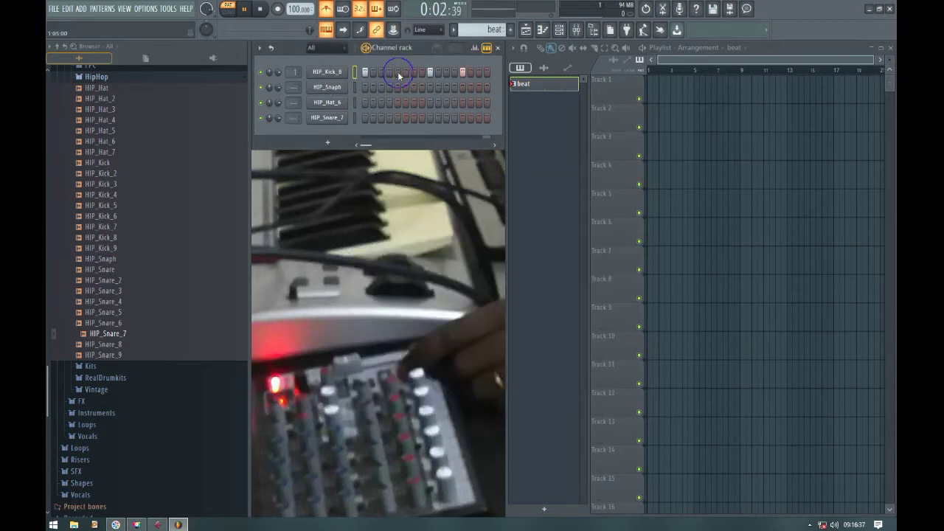
{"action": "left_click", "coordinate": [464, 73]}
{"action": "left_click", "coordinate": [431, 72]}
{"action": "left_click", "coordinate": [462, 72]}
{"action": "left_click", "coordinate": [430, 71]}
- Try an extra HIP_Kick_8 hit on step 3 and remove it again
{"action": "left_click", "coordinate": [382, 72]}
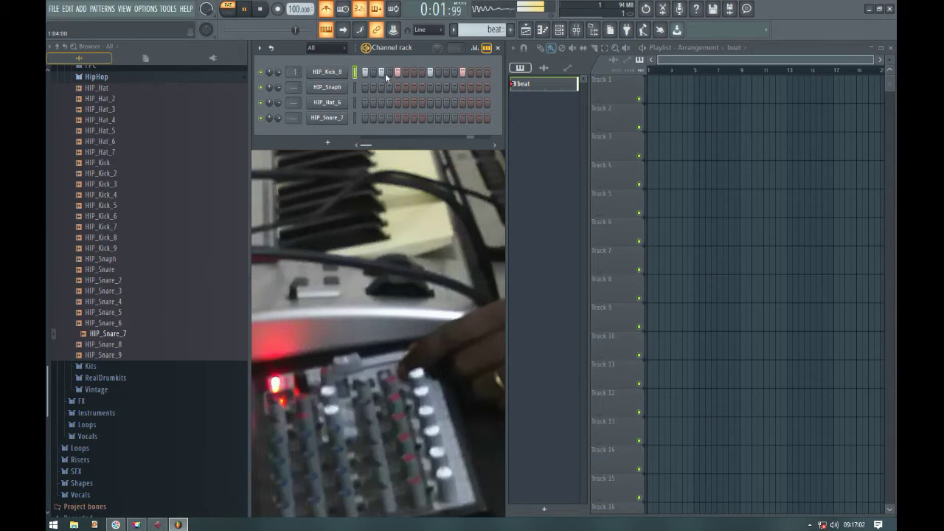
{"action": "left_click", "coordinate": [398, 73]}
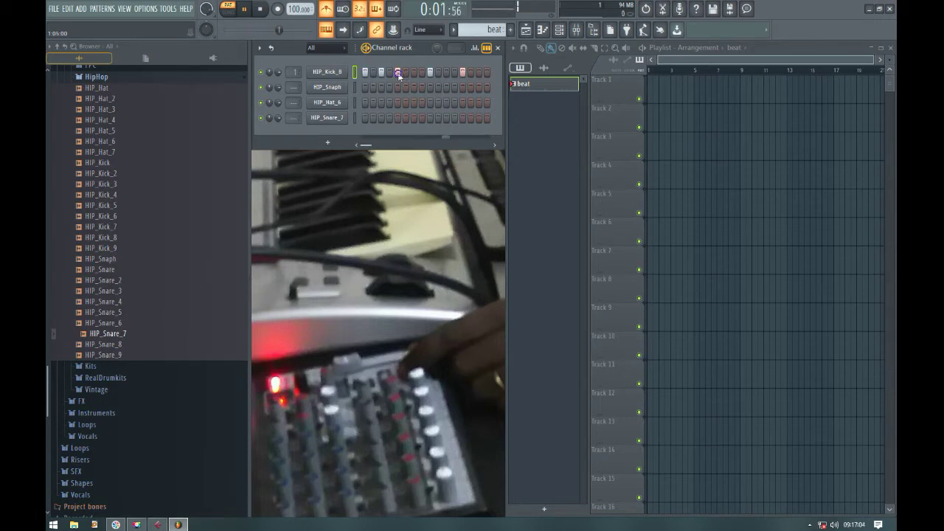
{"action": "left_click", "coordinate": [397, 72]}
{"action": "left_click", "coordinate": [382, 74]}
- Rearrange the HIP_Kick_8 hits so that they fall on steps 1, 4 and 11
{"action": "left_click", "coordinate": [430, 73]}
{"action": "left_click", "coordinate": [447, 72]}
{"action": "left_click", "coordinate": [462, 72]}
{"action": "left_click", "coordinate": [390, 72]}
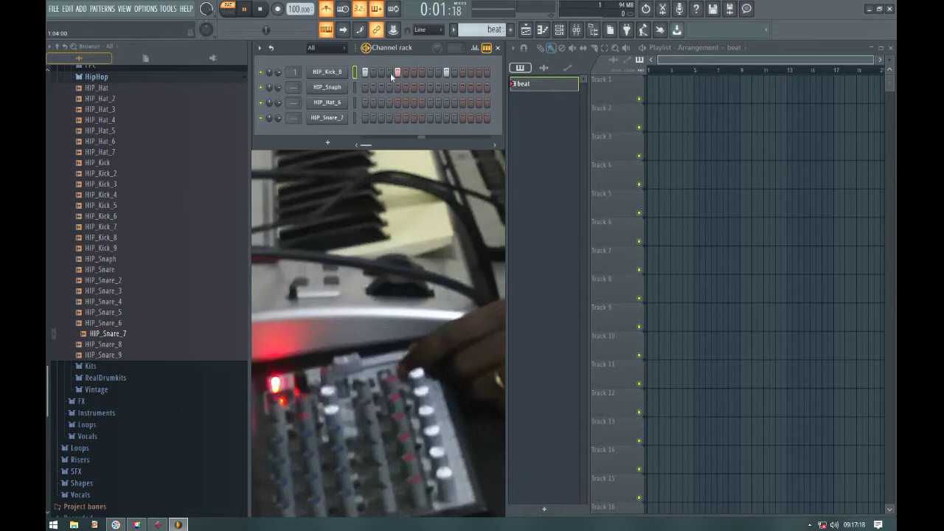
{"action": "left_click", "coordinate": [390, 73]}
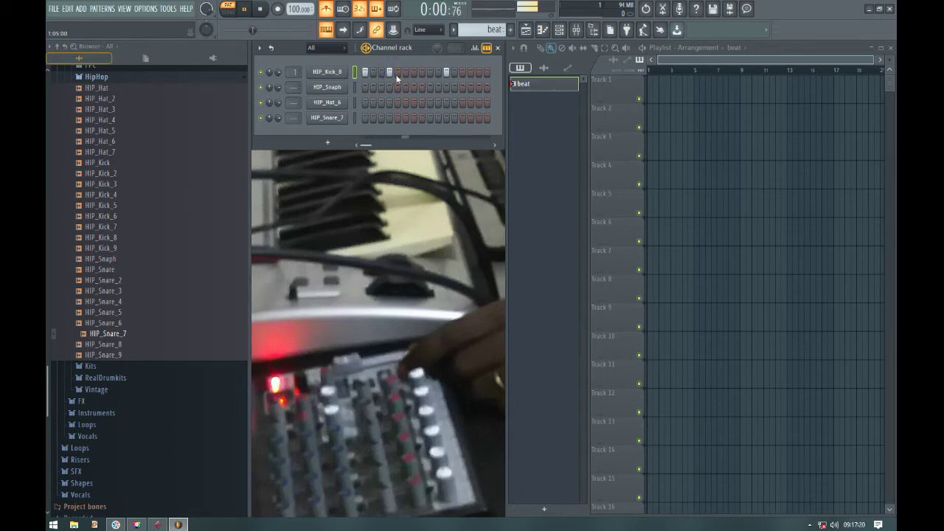
{"action": "left_click", "coordinate": [390, 73]}
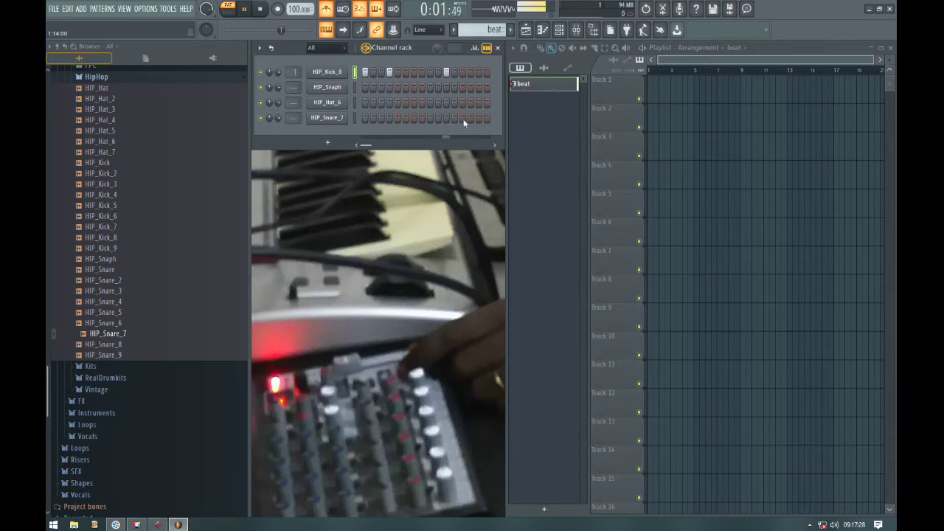
- Place HIP_Snaph hits on steps 5 and 13 of the beat pattern
{"action": "left_click", "coordinate": [396, 87]}
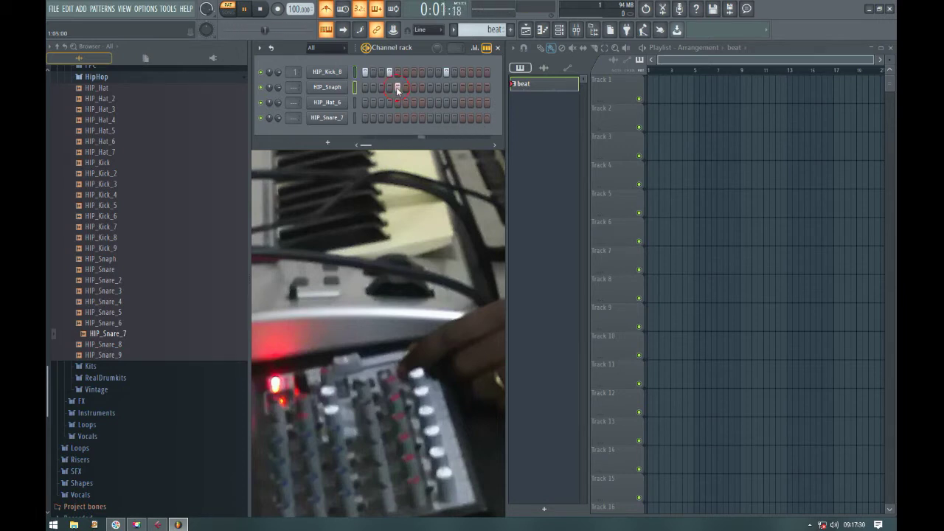
{"action": "left_click", "coordinate": [396, 87]}
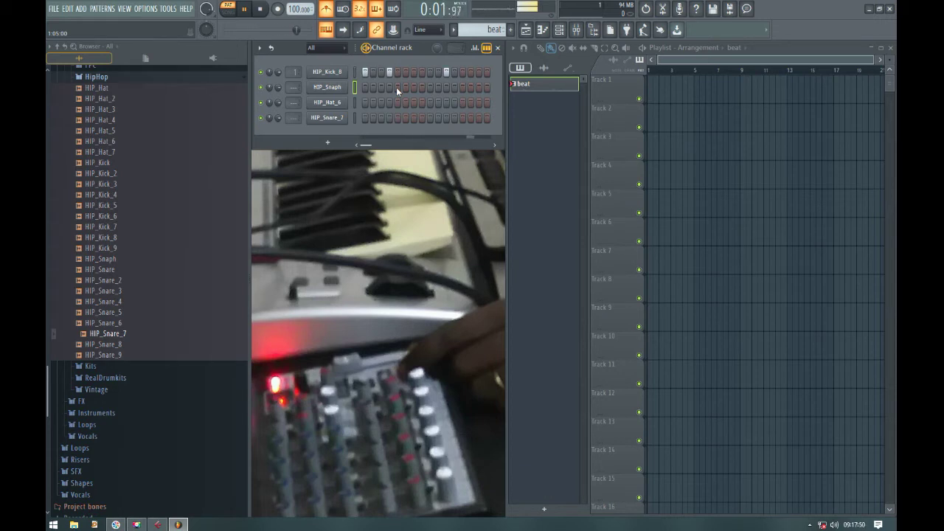
{"action": "left_click", "coordinate": [396, 87]}
{"action": "left_click", "coordinate": [462, 87]}
- Try the first HIP_Snaph hit on steps 6 and 7, and put it back on step 5
{"action": "left_click", "coordinate": [406, 88]}
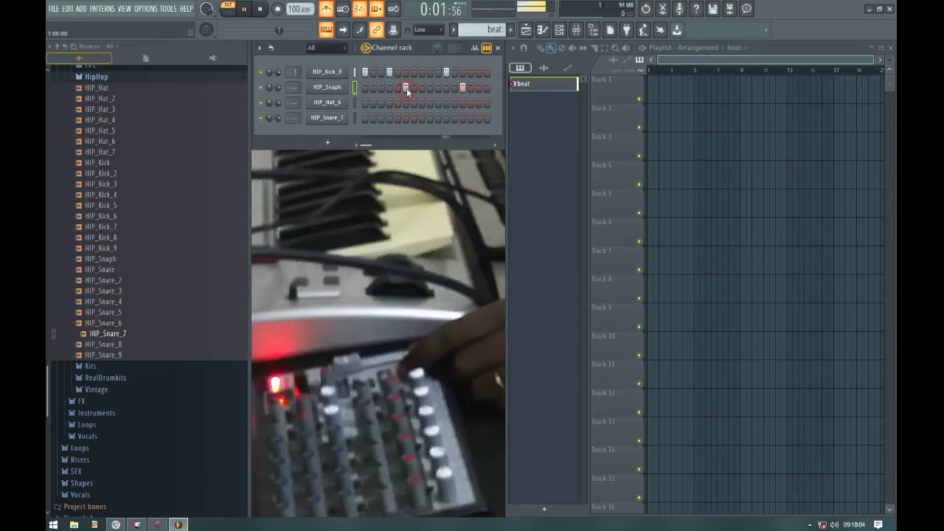
{"action": "left_click", "coordinate": [406, 88]}
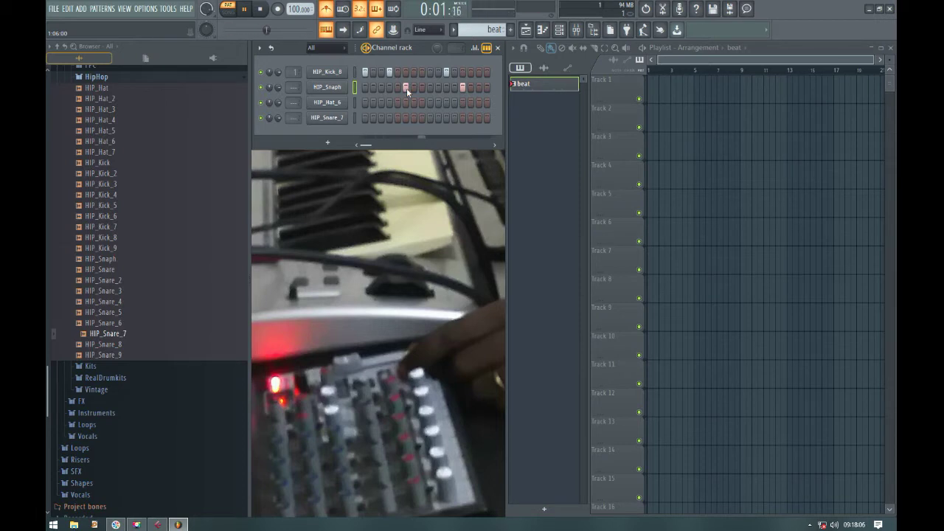
{"action": "left_click", "coordinate": [414, 88]}
{"action": "left_click", "coordinate": [414, 87]}
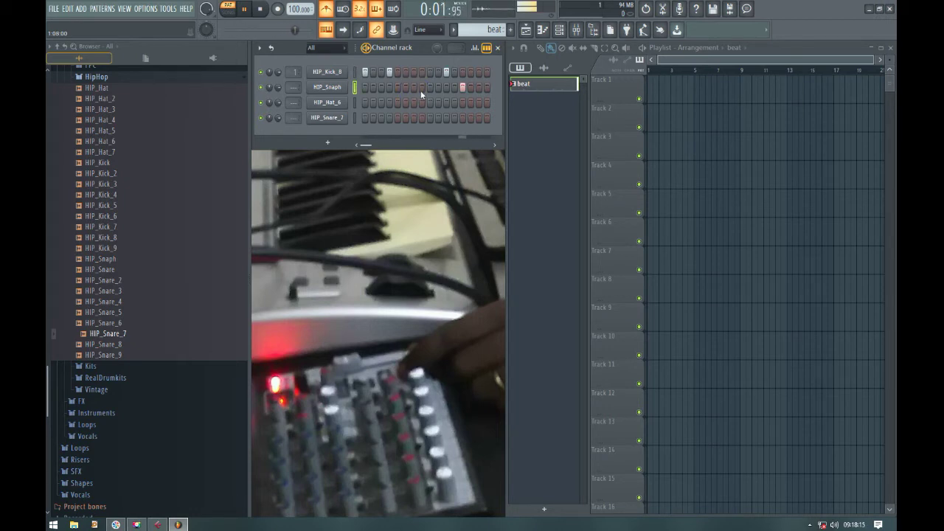
{"action": "left_click", "coordinate": [397, 88]}
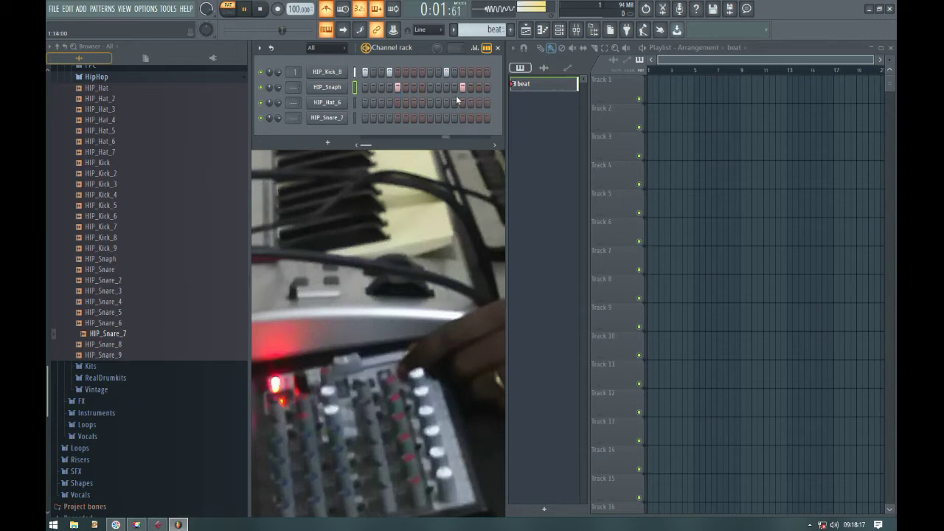
- Add HIP_Snare_7 hits on steps 5 and 13, and fill the HIP_Hat_6 channel every 2 steps
{"action": "left_click", "coordinate": [398, 118]}
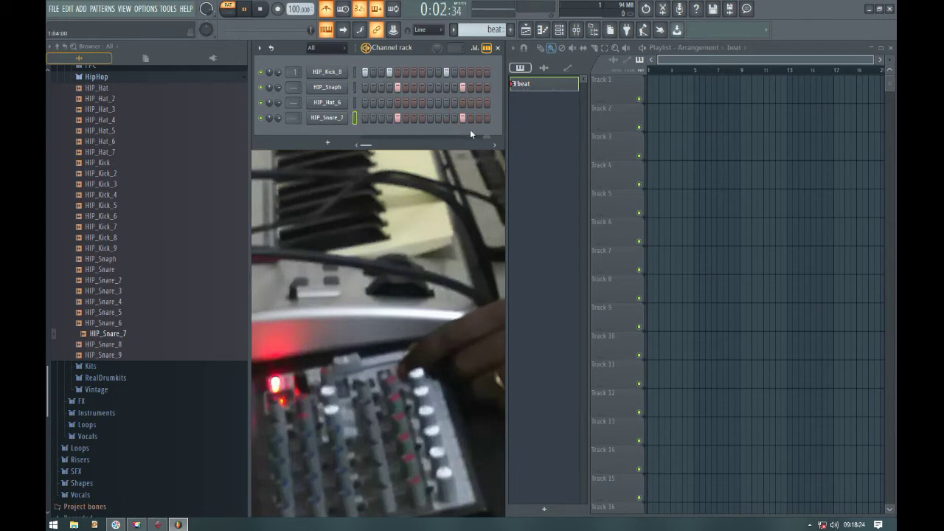
{"action": "right_click", "coordinate": [328, 108]}
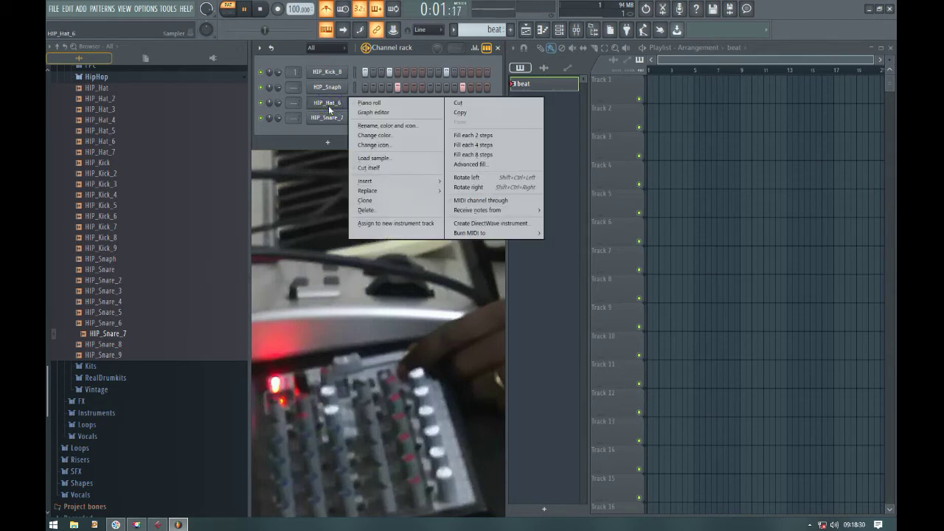
{"action": "left_click", "coordinate": [327, 108]}
{"action": "right_click", "coordinate": [327, 105]}
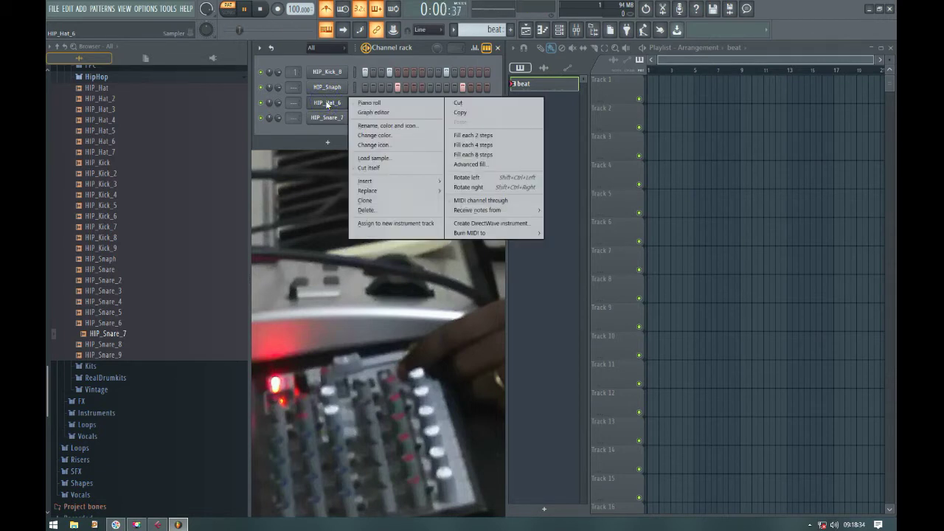
{"action": "left_click", "coordinate": [485, 137]}
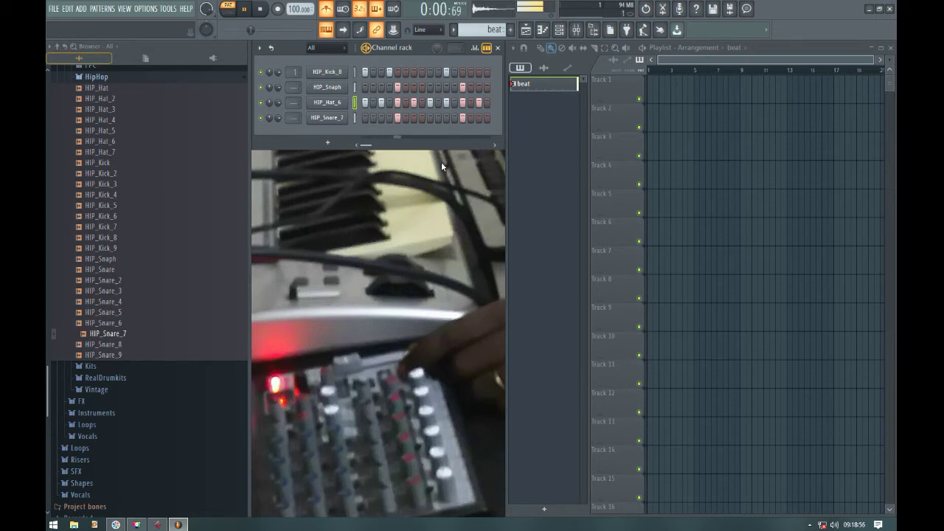
- Try filling the HIP_Hat_6 channel every 4 steps and every 8 steps
{"action": "right_click", "coordinate": [345, 102]}
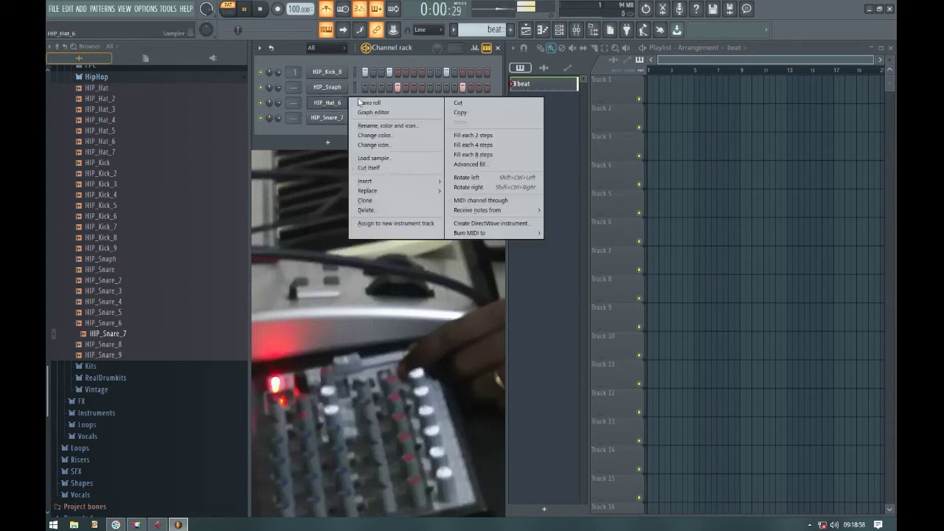
{"action": "left_click", "coordinate": [495, 146]}
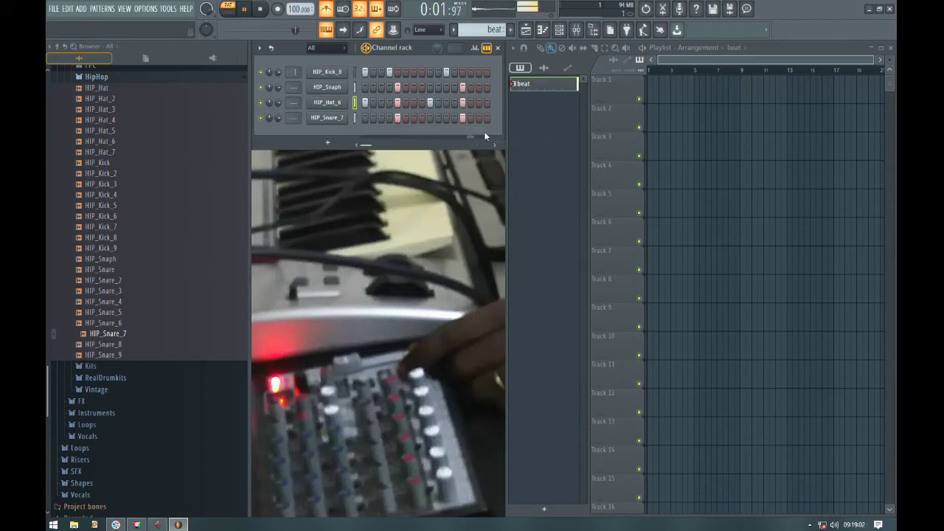
{"action": "right_click", "coordinate": [350, 98]}
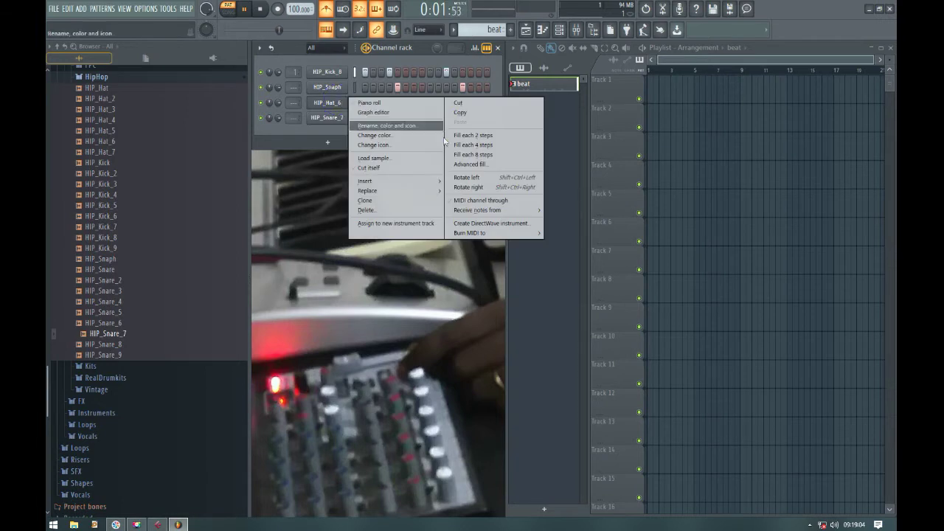
{"action": "left_click", "coordinate": [489, 155]}
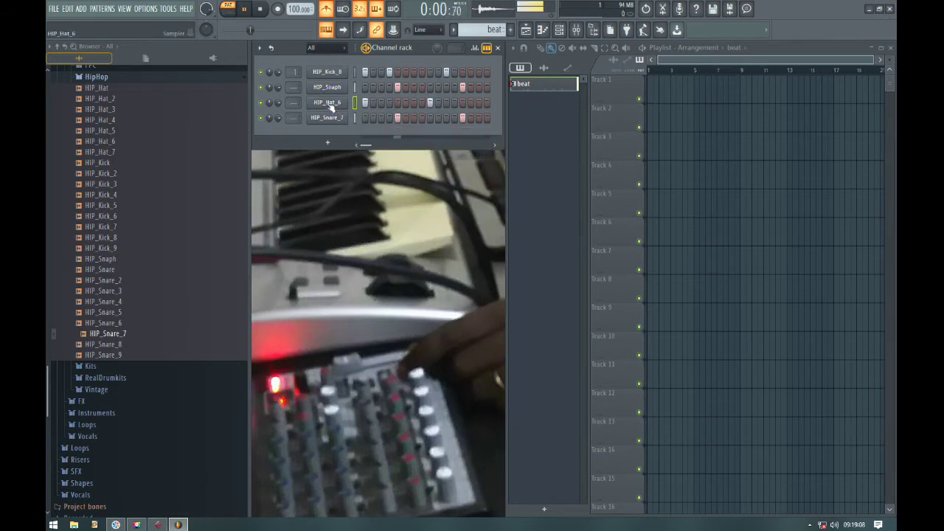
- View and close the Advanced fill options for HIP_Hat_6, and fill the channel every 2 steps
{"action": "right_click", "coordinate": [349, 98]}
{"action": "left_click", "coordinate": [541, 166]}
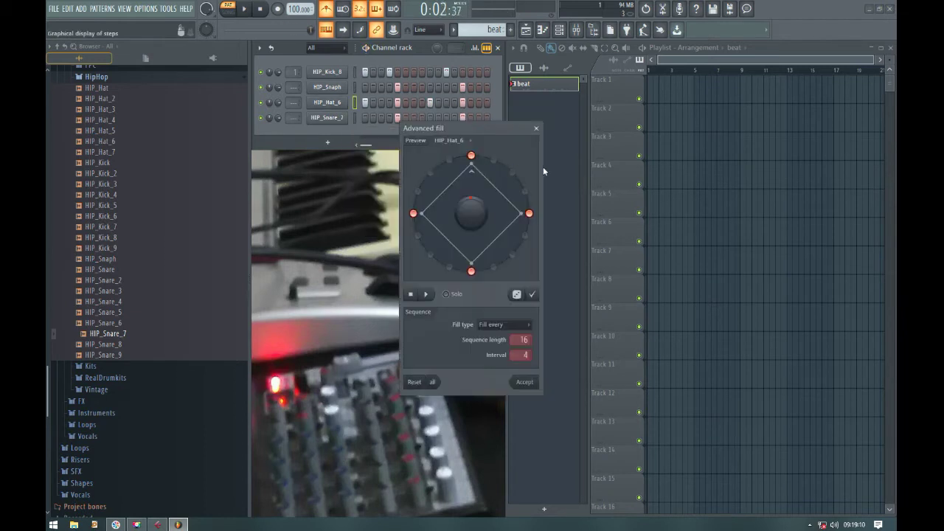
{"action": "left_click", "coordinate": [538, 129]}
{"action": "right_click", "coordinate": [332, 107]}
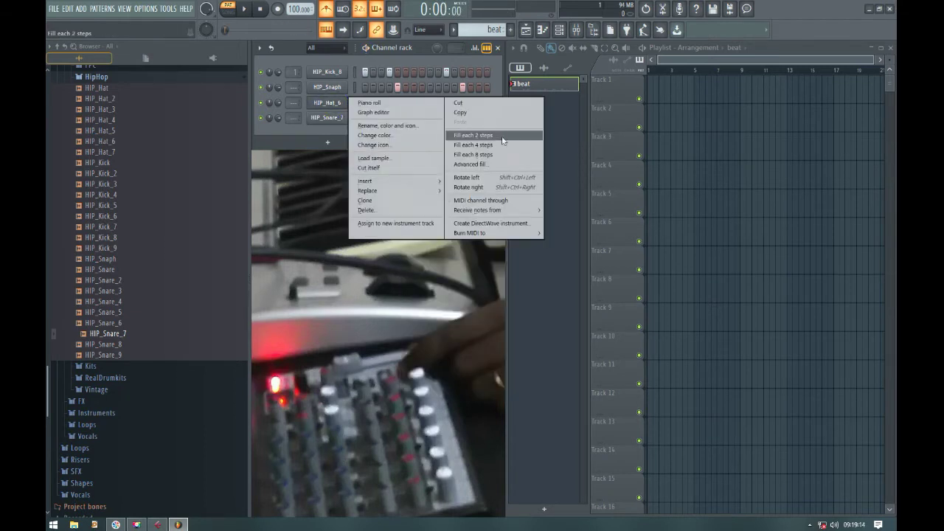
{"action": "left_click", "coordinate": [445, 132]}
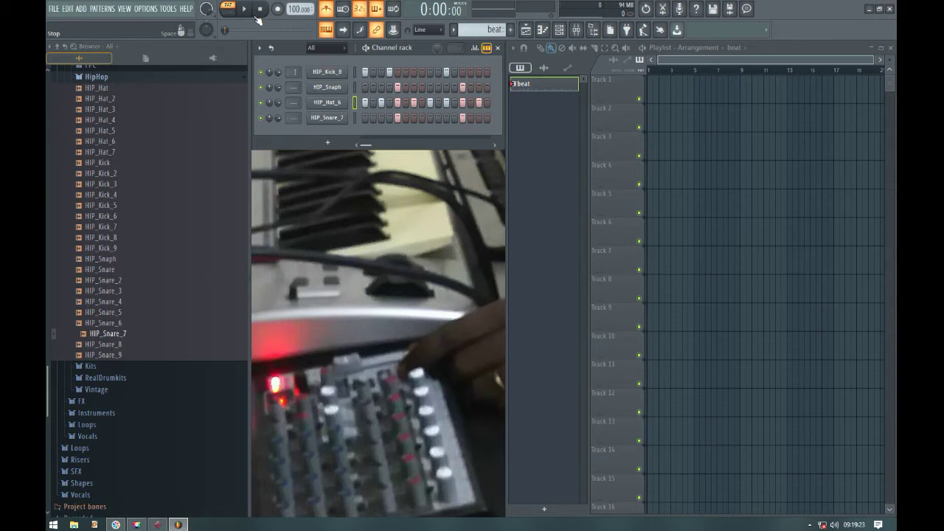
- Save the project as "tuto fl studio" in the 2020 folder under Mes prods
{"action": "key", "text": "ctrl+s"}
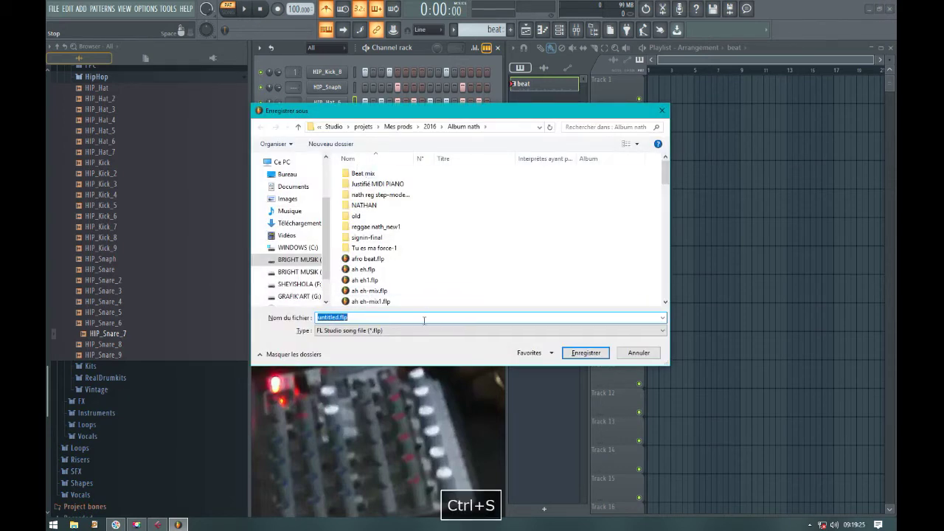
{"action": "left_click", "coordinate": [398, 126]}
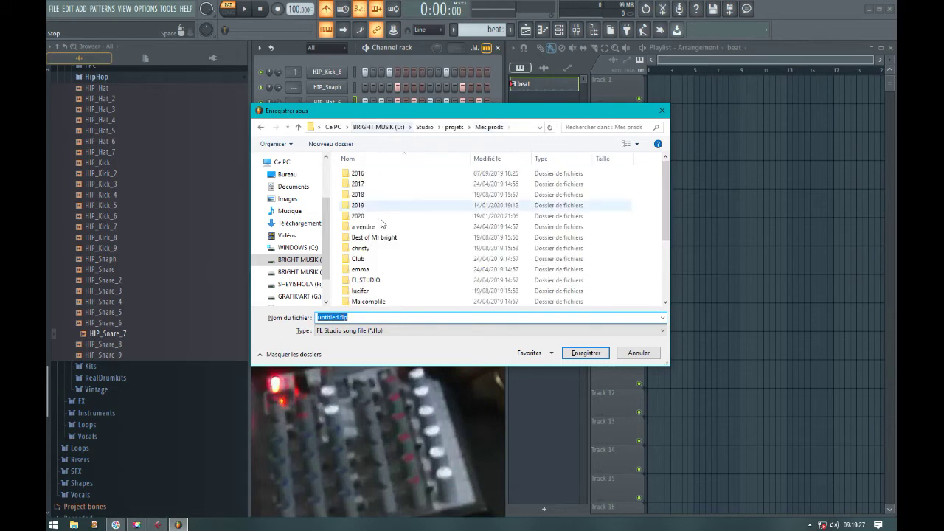
{"action": "double_click", "coordinate": [358, 216]}
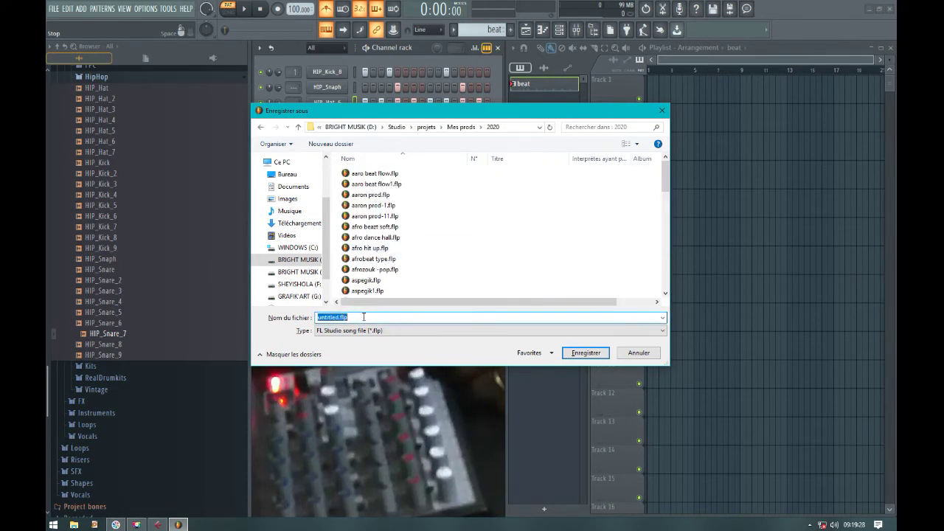
{"action": "type", "text": "tuto fl studio"}
{"action": "left_click", "coordinate": [586, 352]}
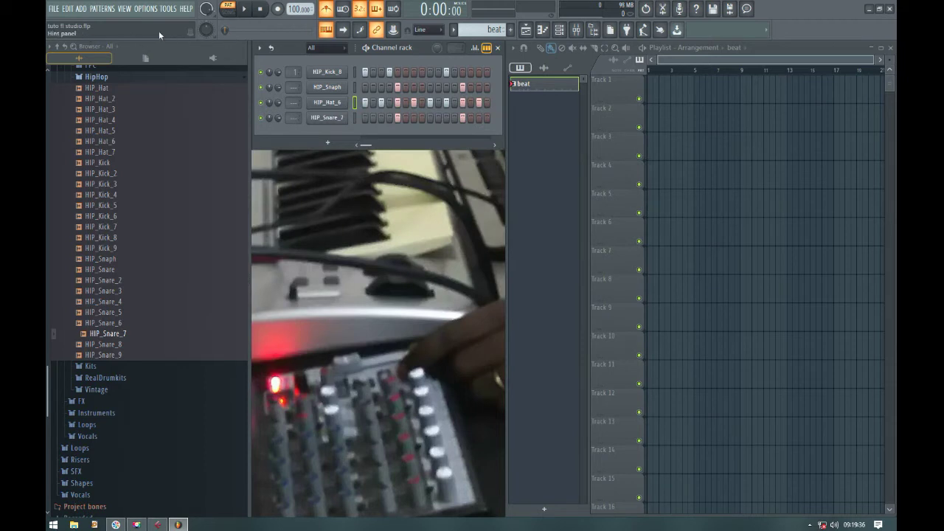
- Look through the File commands and the General, File, Project, Info, Audio and MIDI settings pages for the backup options
{"action": "left_click", "coordinate": [63, 10]}
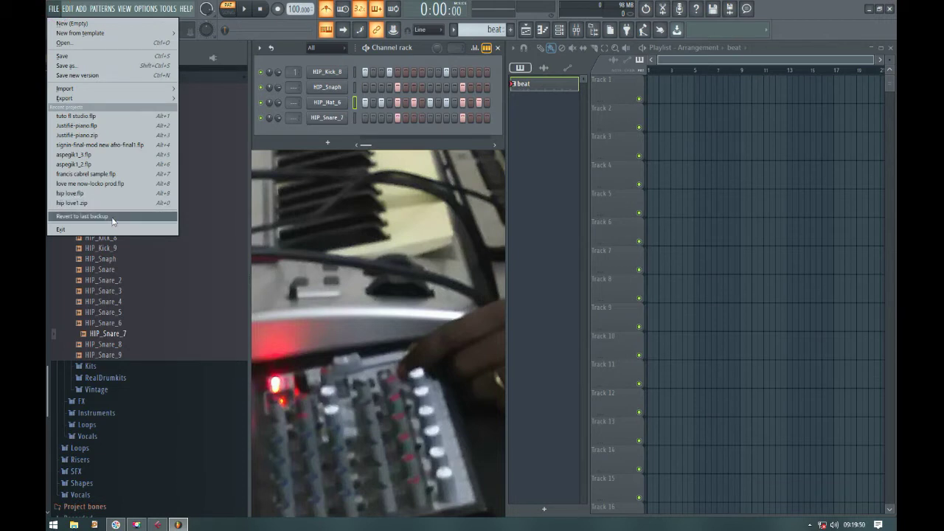
{"action": "left_click", "coordinate": [148, 9]}
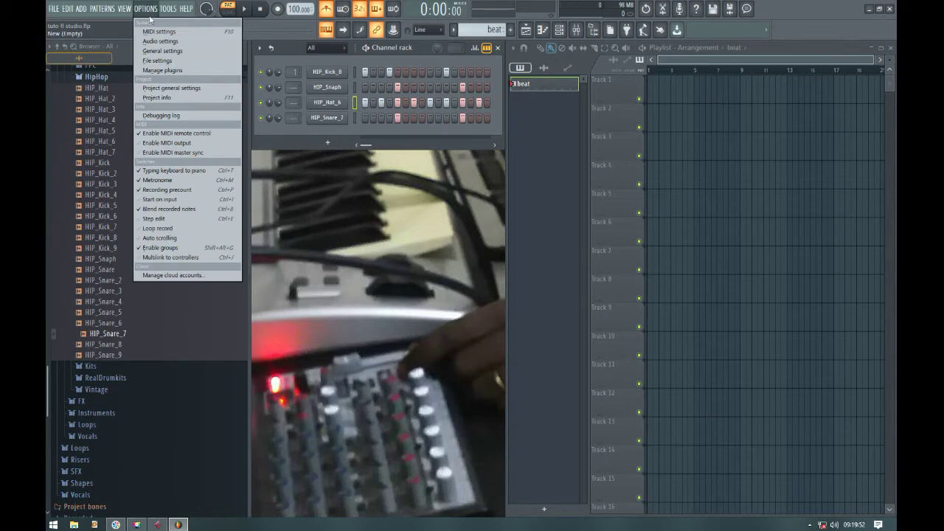
{"action": "left_click", "coordinate": [164, 51]}
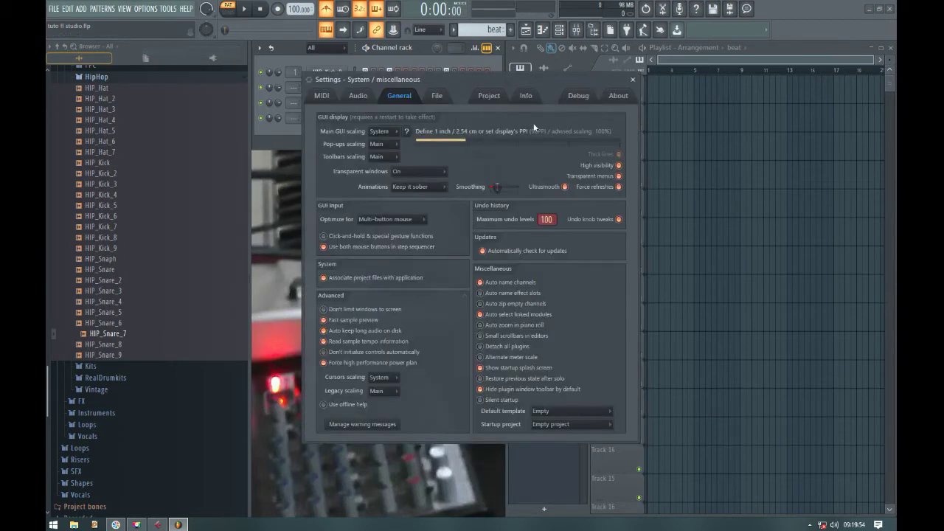
{"action": "left_click", "coordinate": [435, 97]}
{"action": "left_click", "coordinate": [490, 99]}
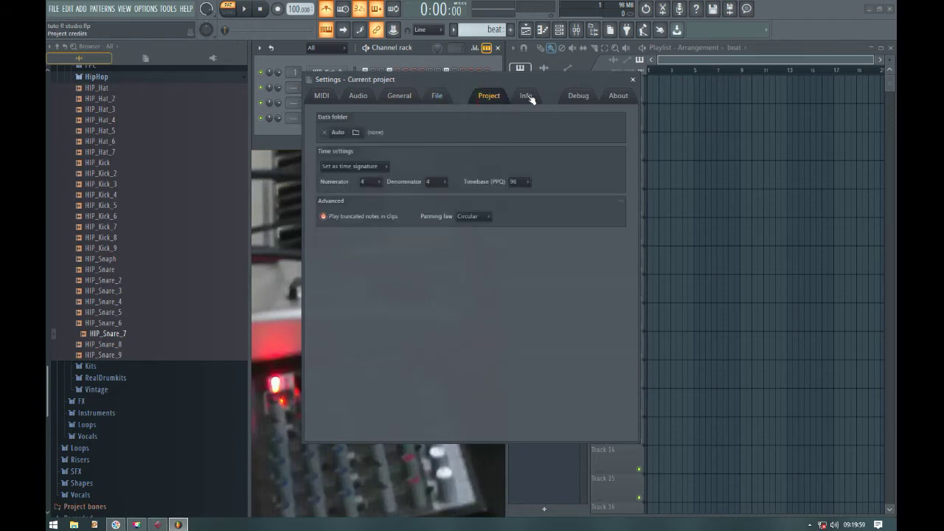
{"action": "left_click", "coordinate": [527, 99]}
{"action": "left_click", "coordinate": [356, 98]}
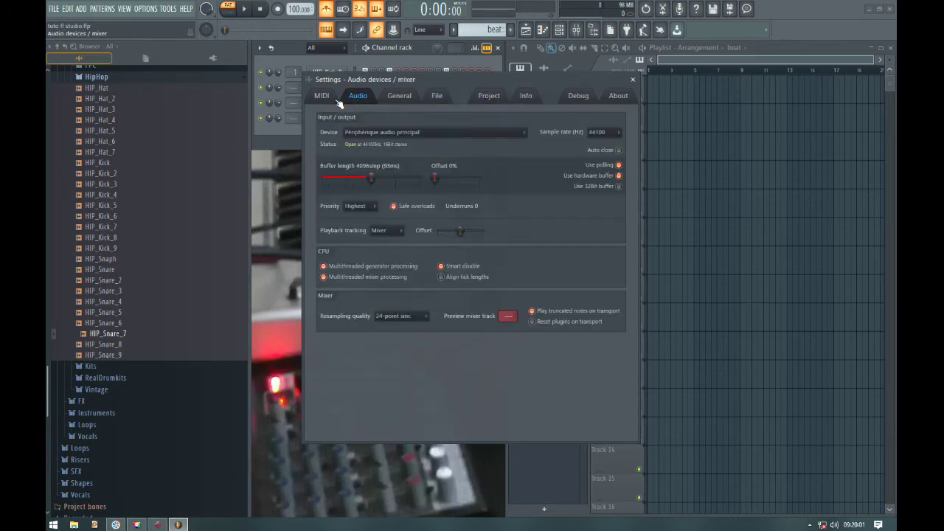
{"action": "left_click", "coordinate": [324, 99]}
{"action": "left_click", "coordinate": [413, 100]}
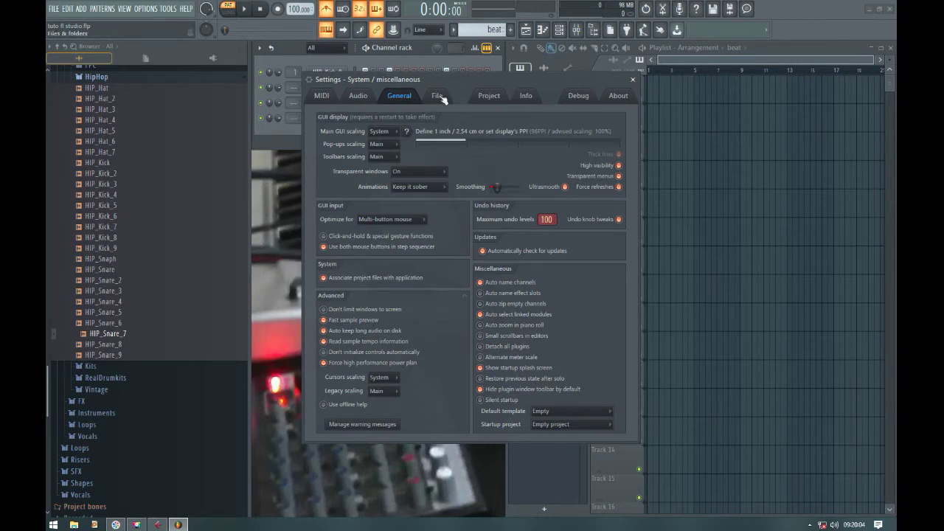
- Set the autosave to Frequently (every 5min & before risky operations) in the File settings and close the settings window
{"action": "left_click", "coordinate": [439, 97]}
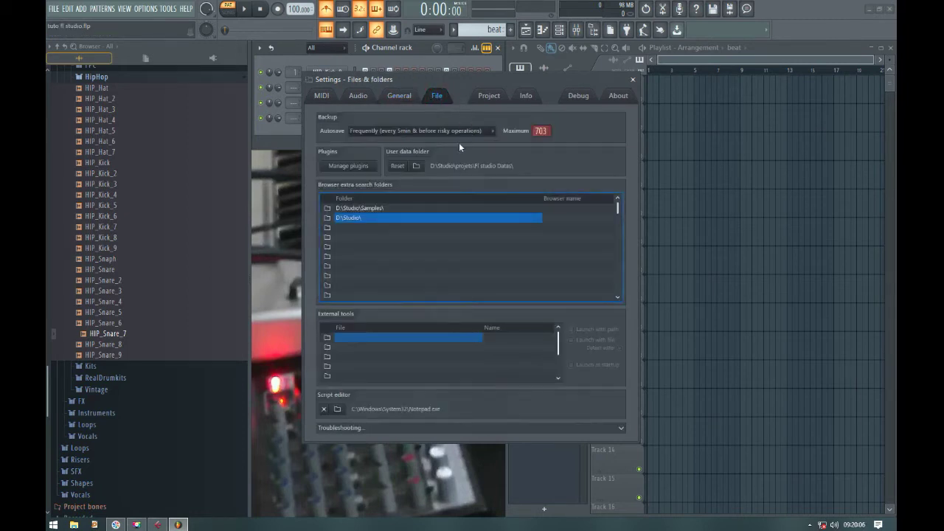
{"action": "left_click", "coordinate": [486, 133]}
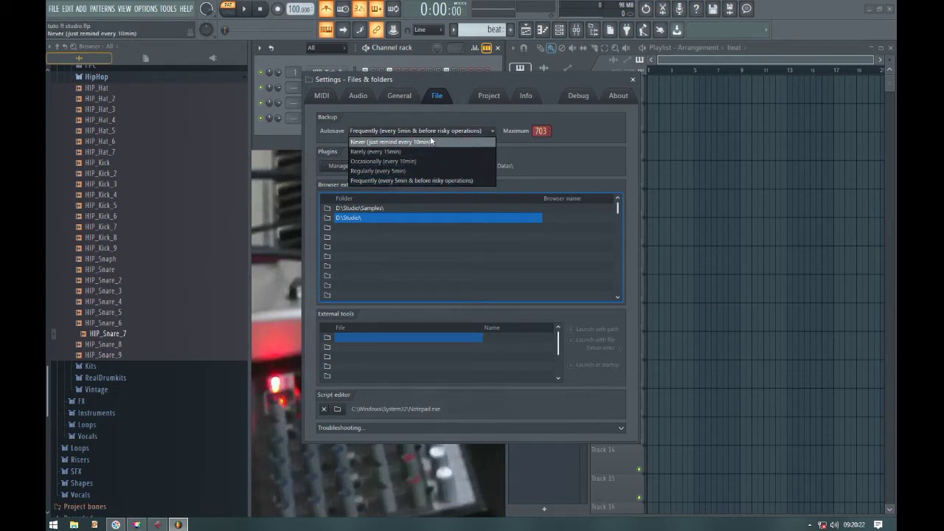
{"action": "left_click", "coordinate": [411, 180]}
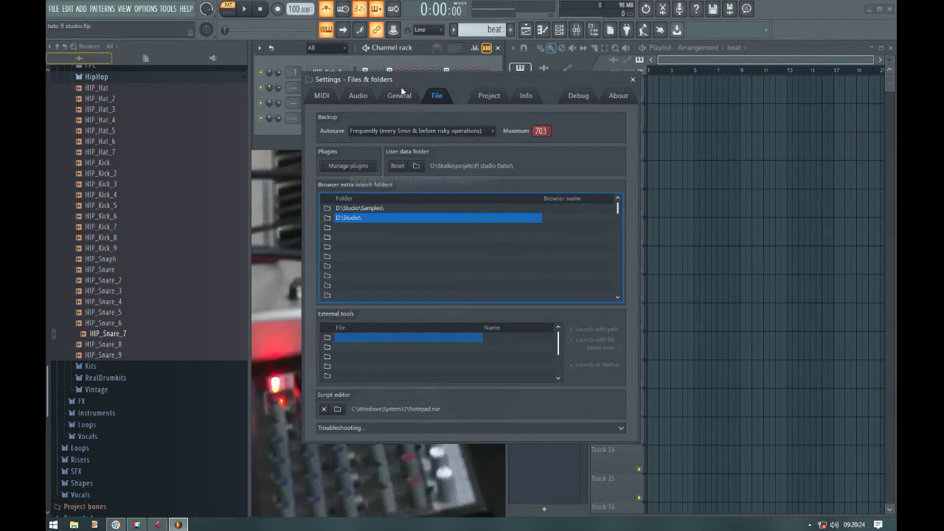
{"action": "left_click", "coordinate": [633, 79]}
- Play the beat pattern and maximize the Playlist window
{"action": "left_click", "coordinate": [244, 9]}
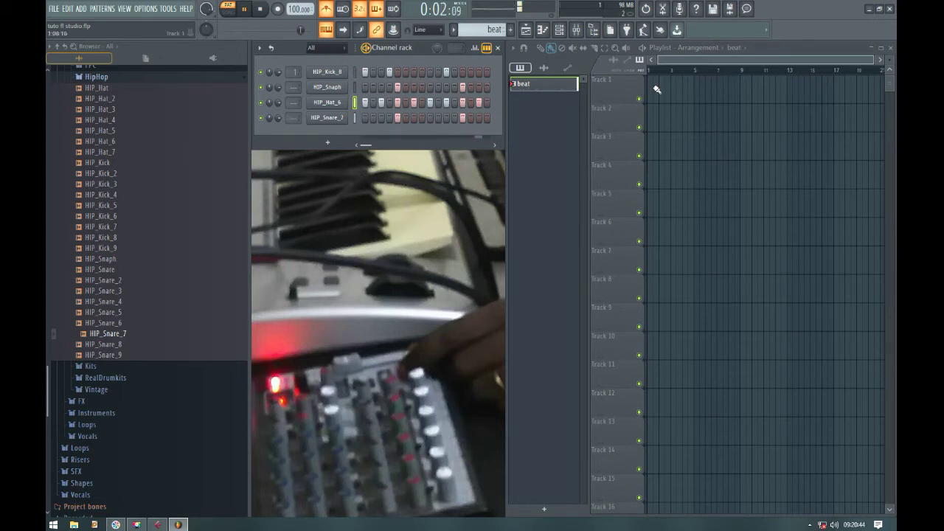
{"action": "double_click", "coordinate": [663, 49]}
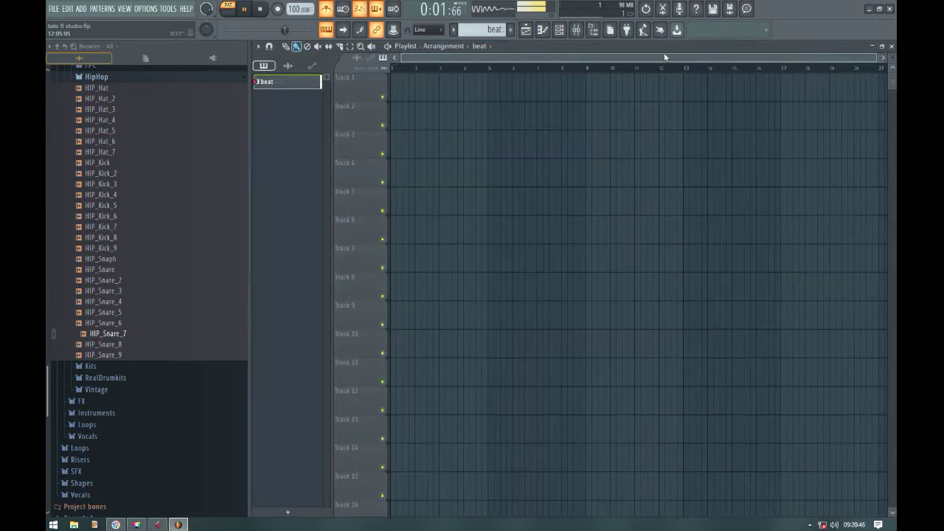
{"action": "double_click", "coordinate": [663, 49]}
{"action": "double_click", "coordinate": [777, 46]}
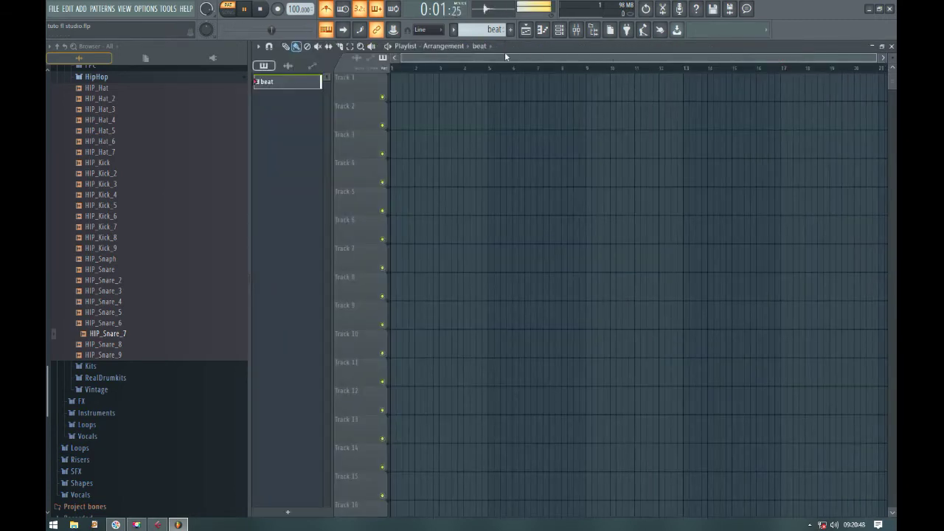
{"action": "double_click", "coordinate": [618, 46]}
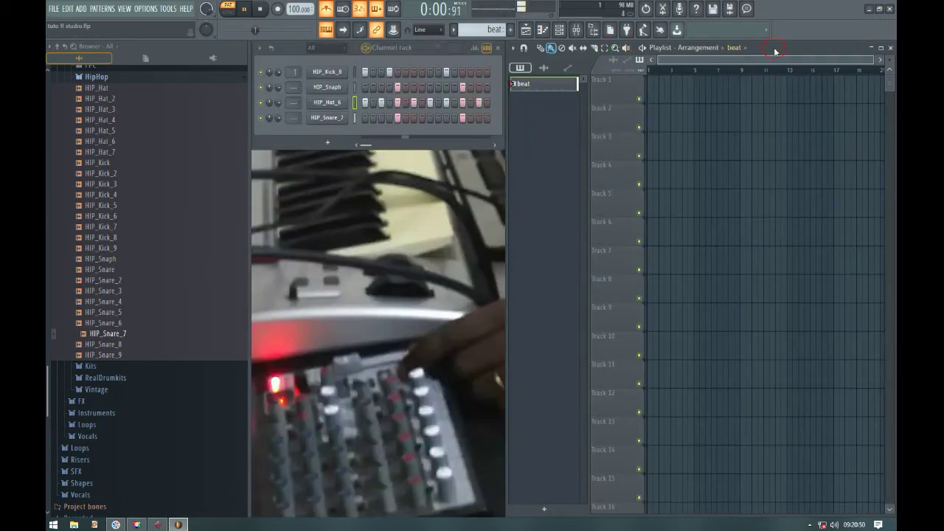
{"action": "double_click", "coordinate": [669, 51]}
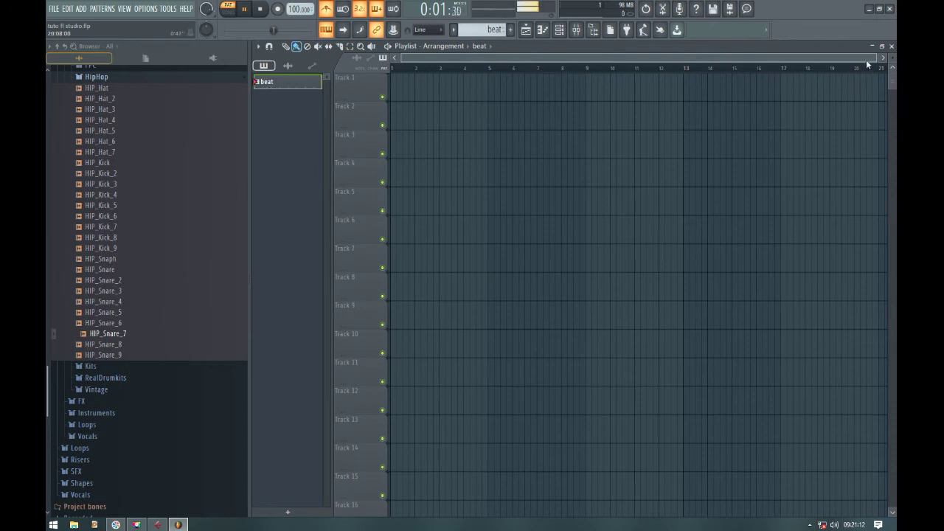
- Place eight consecutive beat pattern clips on Track 1 of the Playlist, filling bars 1 to 8
{"action": "left_click_drag", "start_coordinate": [876, 58], "coordinate": [627, 58]}
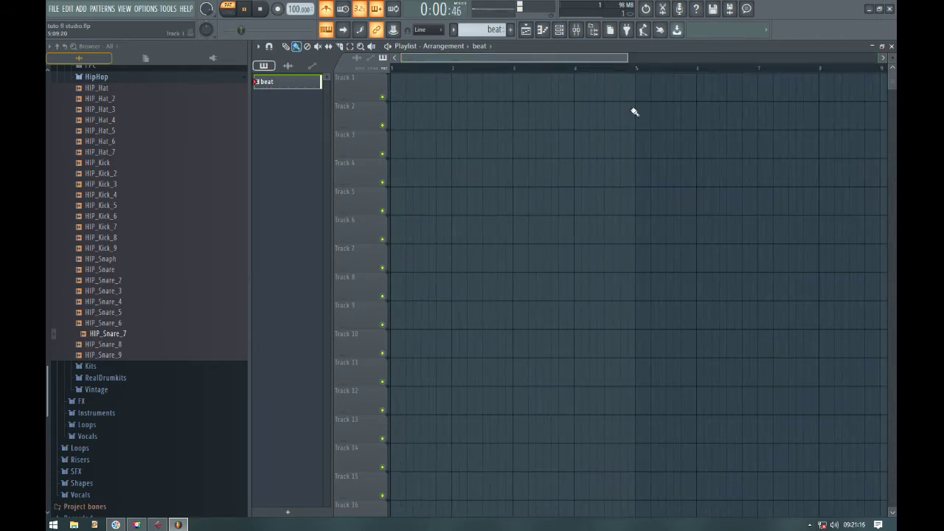
{"action": "left_click", "coordinate": [394, 92]}
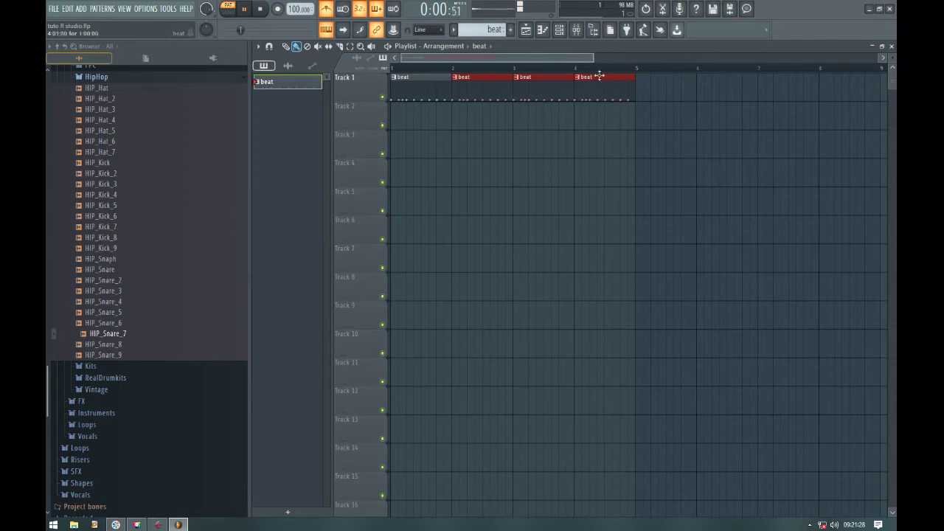
{"action": "left_click_drag", "start_coordinate": [594, 57], "coordinate": [687, 58]}
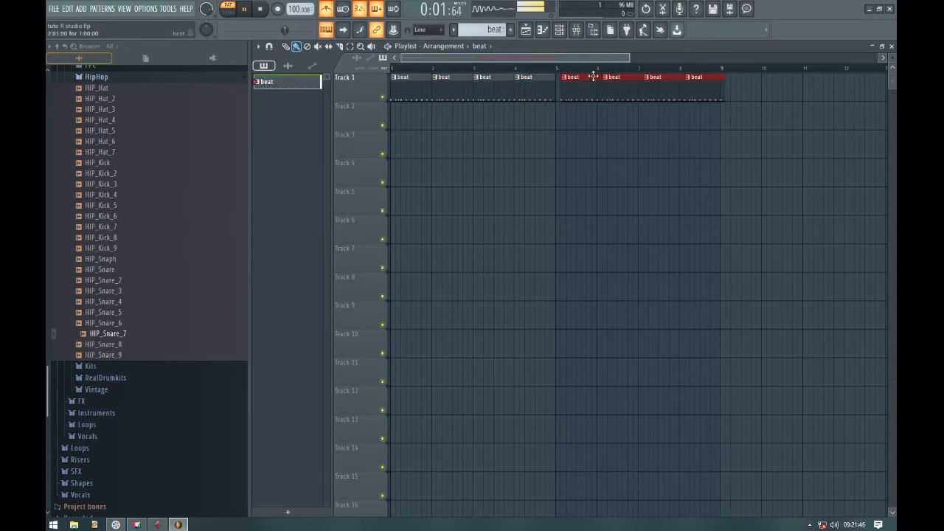
{"action": "left_click_drag", "start_coordinate": [631, 56], "coordinate": [559, 55]}
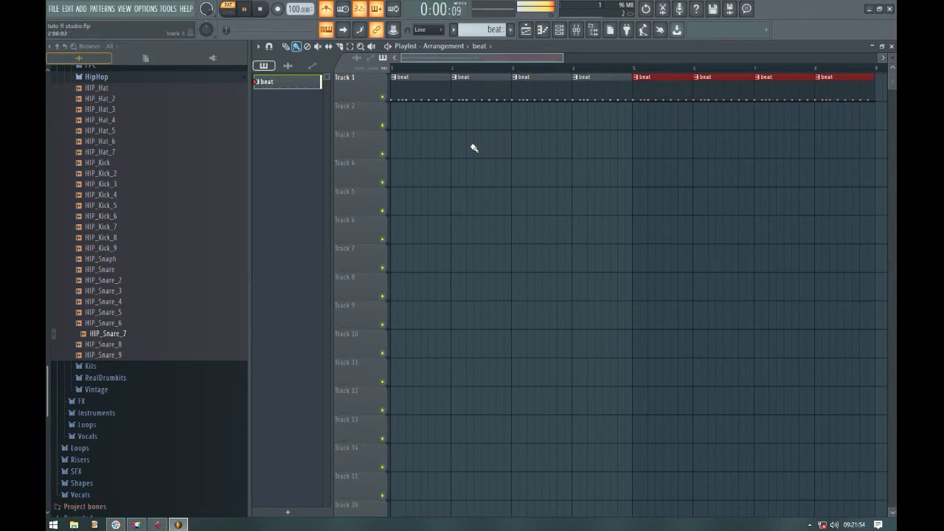
{"action": "scroll", "coordinate": [536, 65], "scroll_direction": "down", "scroll_amount": 3}
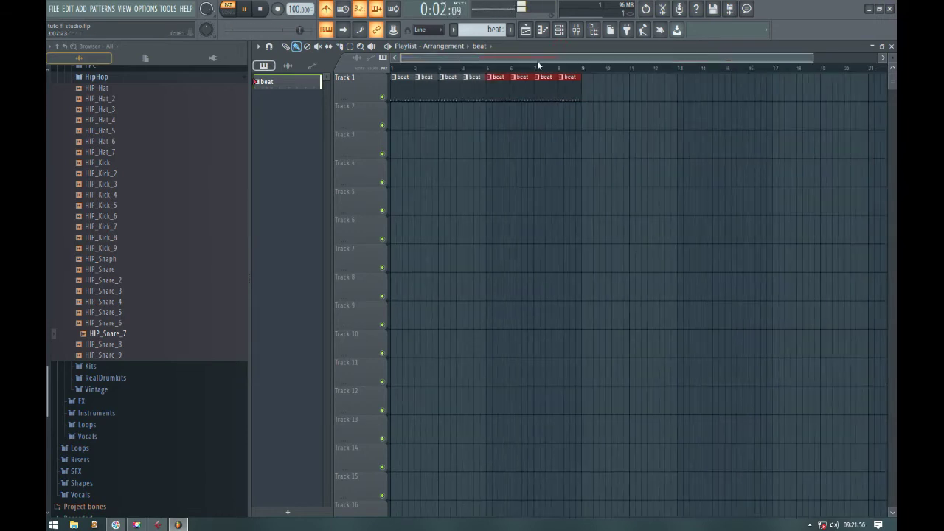
- Play the arrangement in Song mode with the Channel rack beside the Playlist, and save the project
{"action": "key", "text": "F6"}
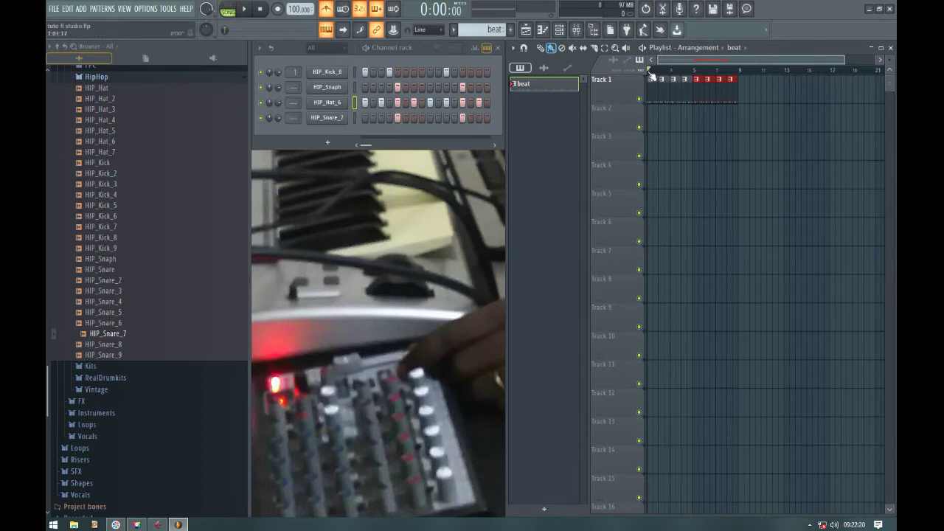
{"action": "left_click_drag", "start_coordinate": [843, 61], "coordinate": [746, 61]}
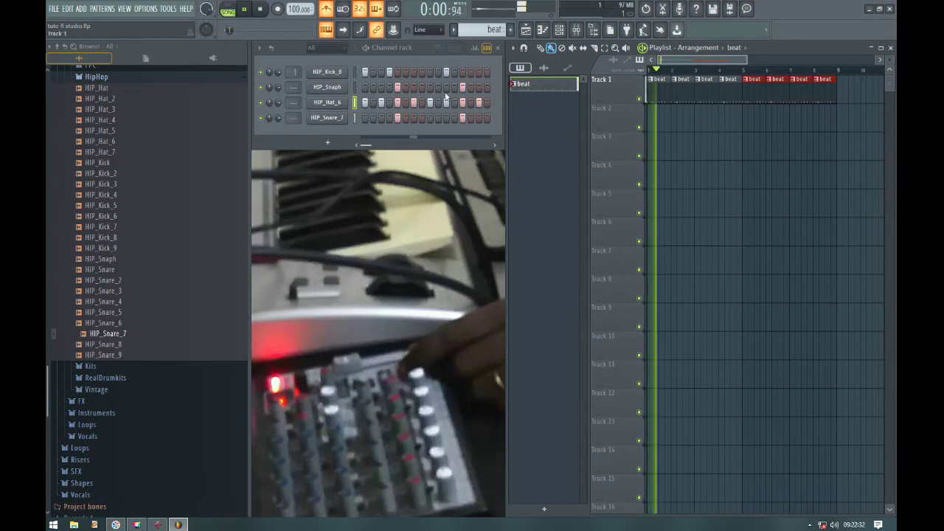
{"action": "key", "text": "ctrl+s"}
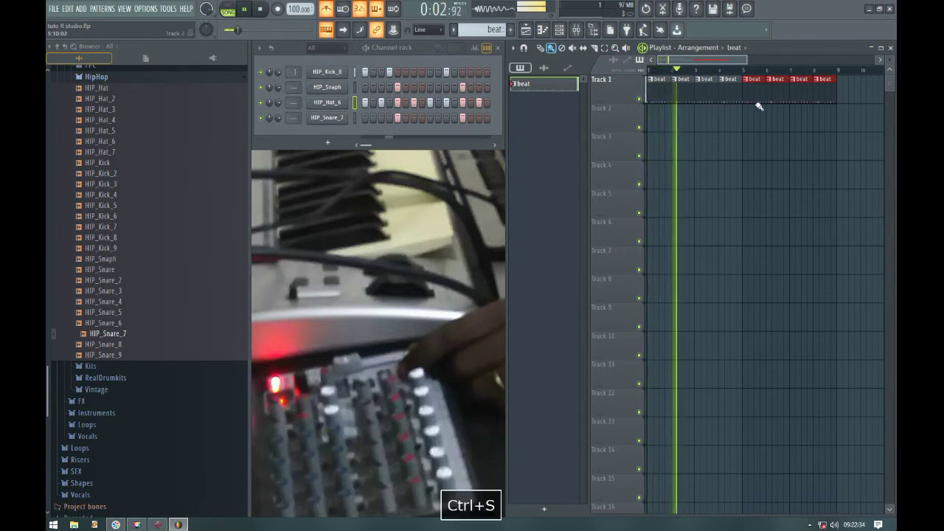
{"action": "left_click_drag", "start_coordinate": [751, 60], "coordinate": [730, 57]}
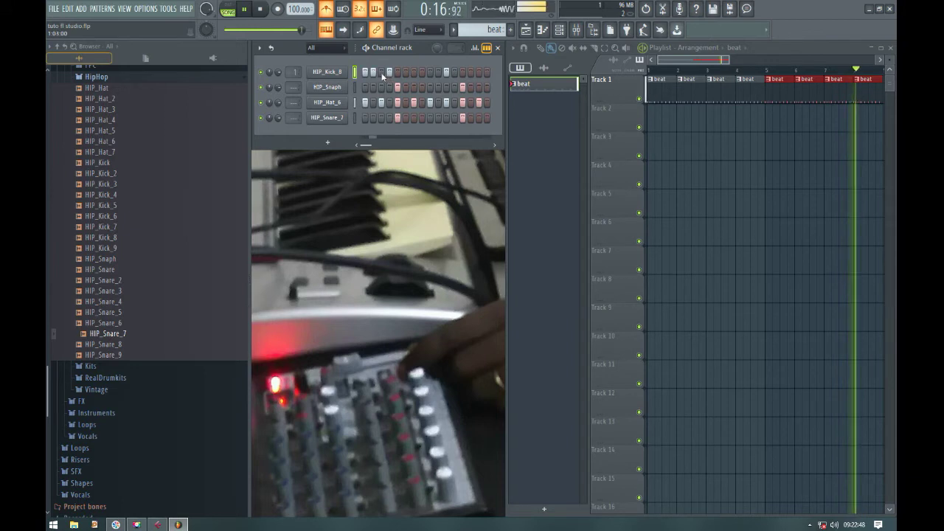
- Clone the beat pattern and add HIP_Kick_8 hits on steps 2 and 7 of the copy
{"action": "right_click", "coordinate": [532, 88]}
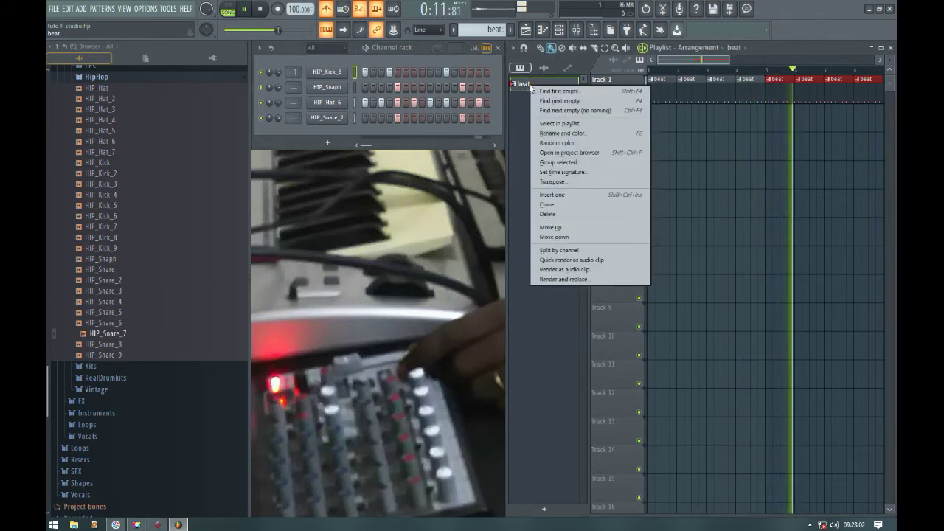
{"action": "left_click", "coordinate": [578, 207]}
{"action": "left_click", "coordinate": [545, 103]}
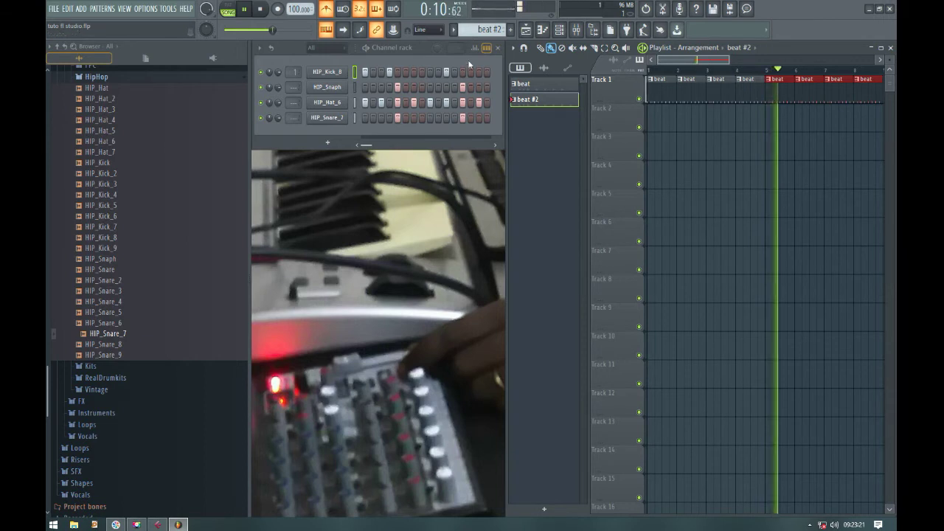
{"action": "left_click", "coordinate": [227, 10]}
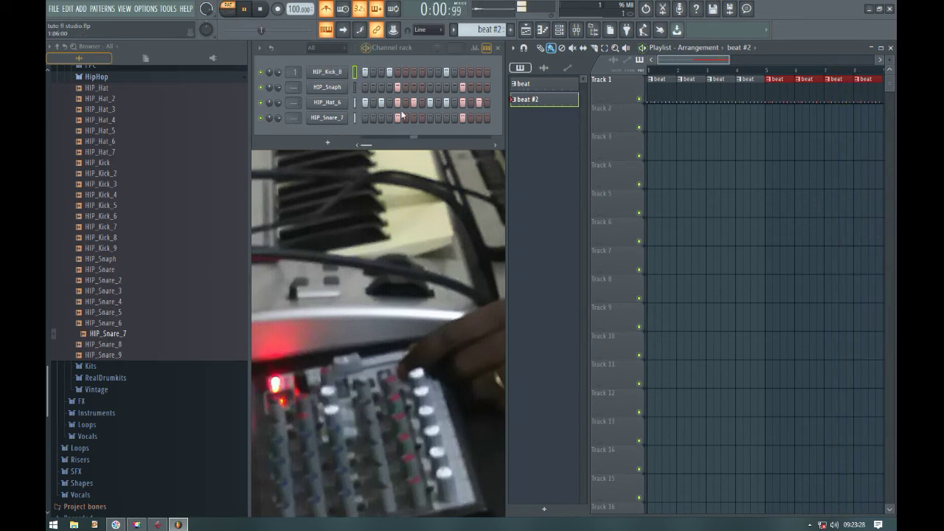
{"action": "left_click", "coordinate": [415, 71]}
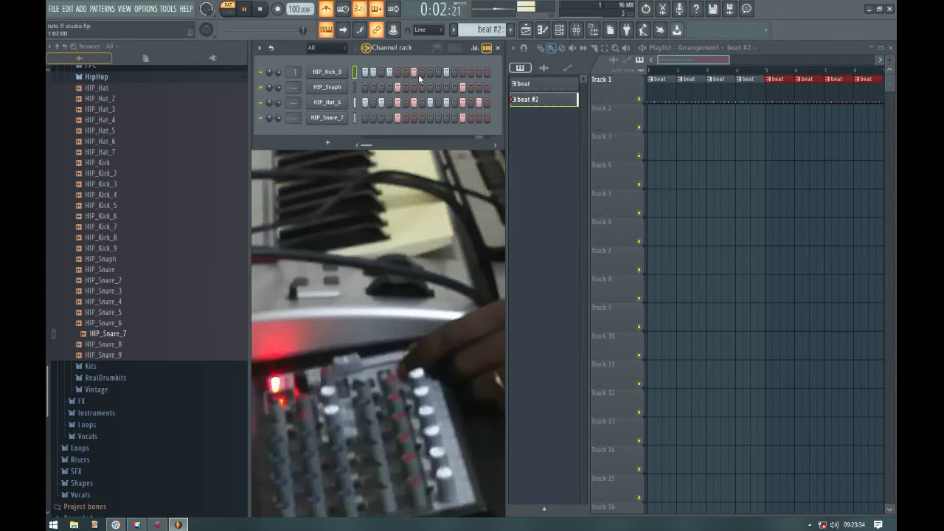
- Replace the beat clips in bars 4 and 8 of Track 1 with beat #2 clips and play in Song mode
{"action": "left_click", "coordinate": [230, 8]}
{"action": "double_click", "coordinate": [835, 46]}
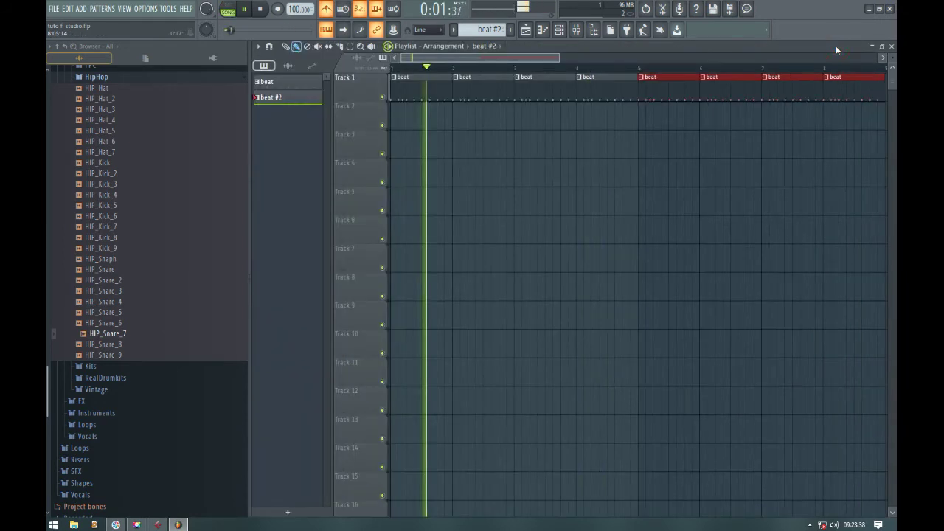
{"action": "left_click", "coordinate": [582, 120]}
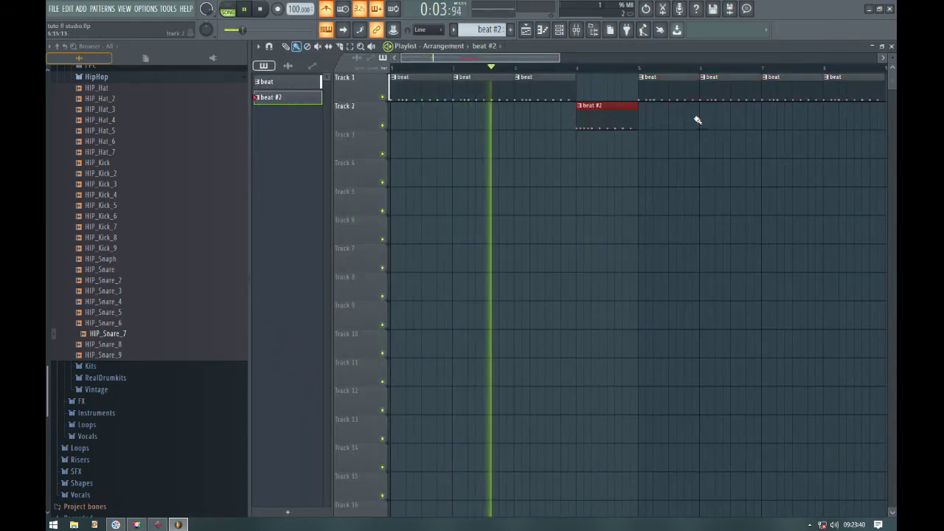
{"action": "scroll", "coordinate": [659, 124], "scroll_direction": "down", "scroll_amount": 2}
{"action": "left_click", "coordinate": [659, 124]}
{"action": "right_click", "coordinate": [674, 90]}
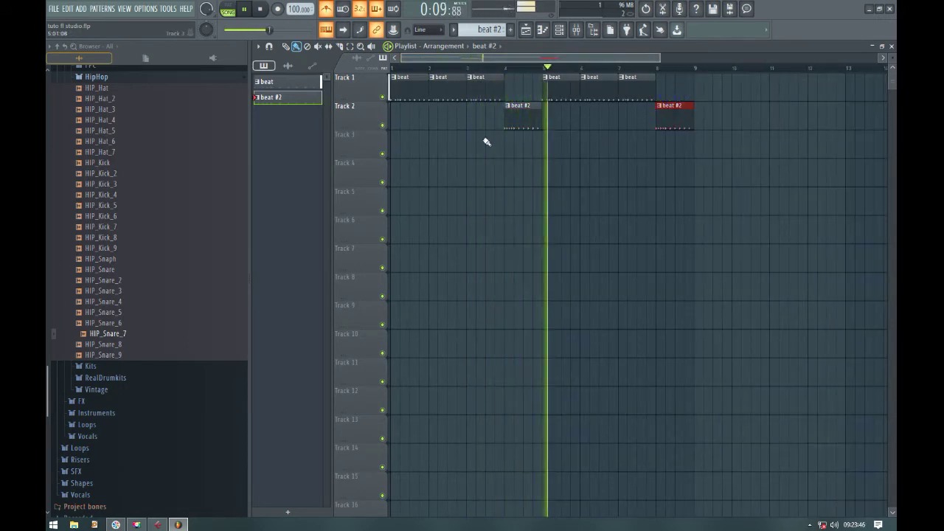
{"action": "left_click_drag", "start_coordinate": [516, 112], "coordinate": [518, 82]}
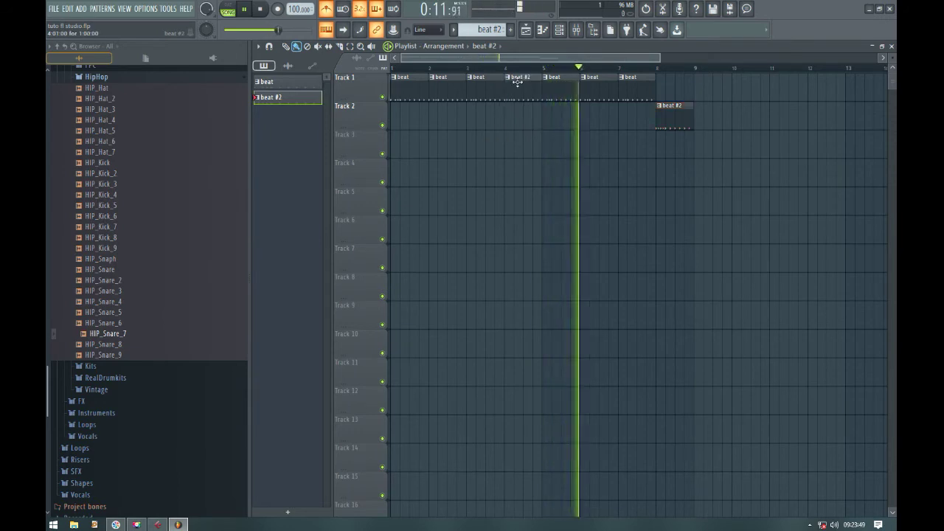
{"action": "left_click_drag", "start_coordinate": [670, 115], "coordinate": [670, 84]}
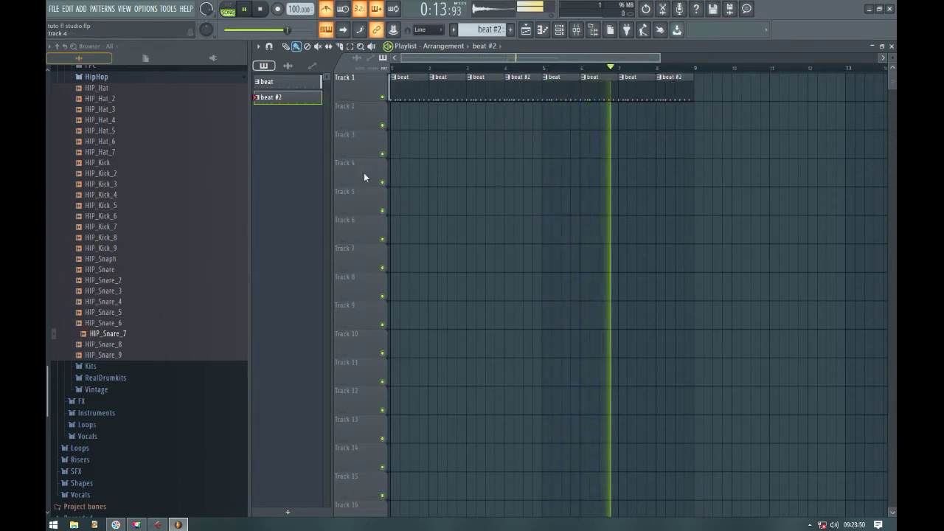
- Try a bright pink and a muted pink as the colour of Track 1
{"action": "right_click", "coordinate": [348, 78]}
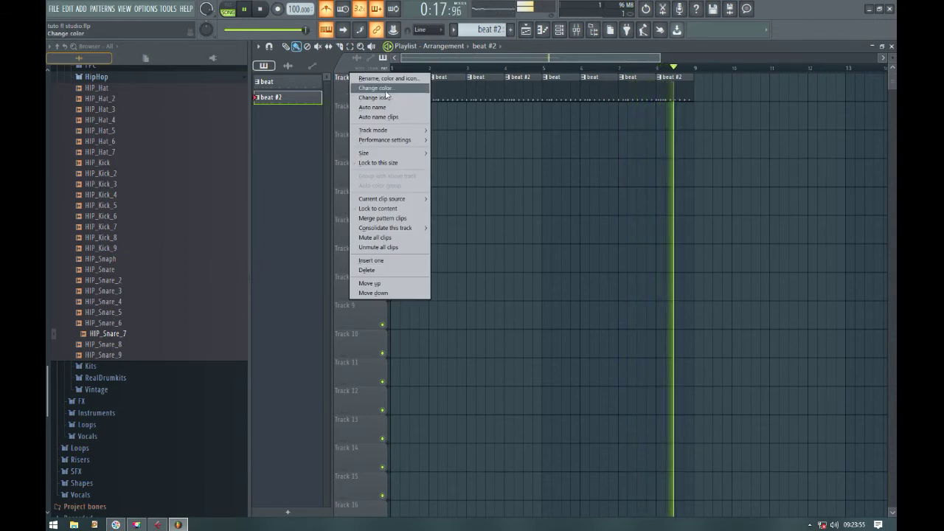
{"action": "right_click", "coordinate": [340, 80]}
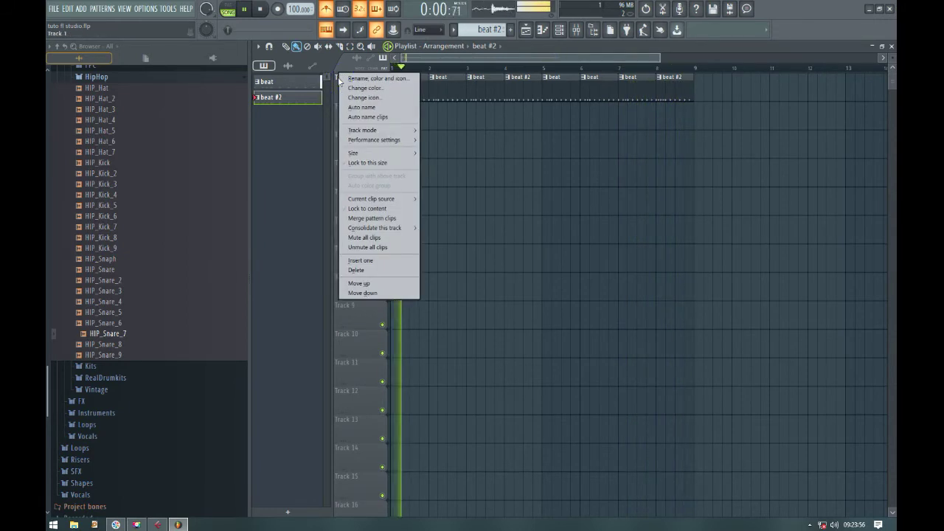
{"action": "left_click", "coordinate": [374, 89]}
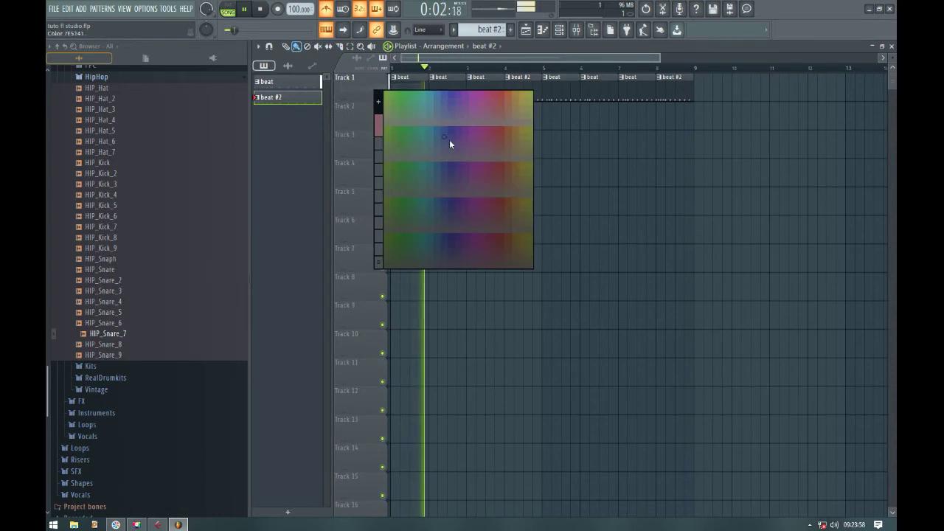
{"action": "left_click", "coordinate": [488, 132]}
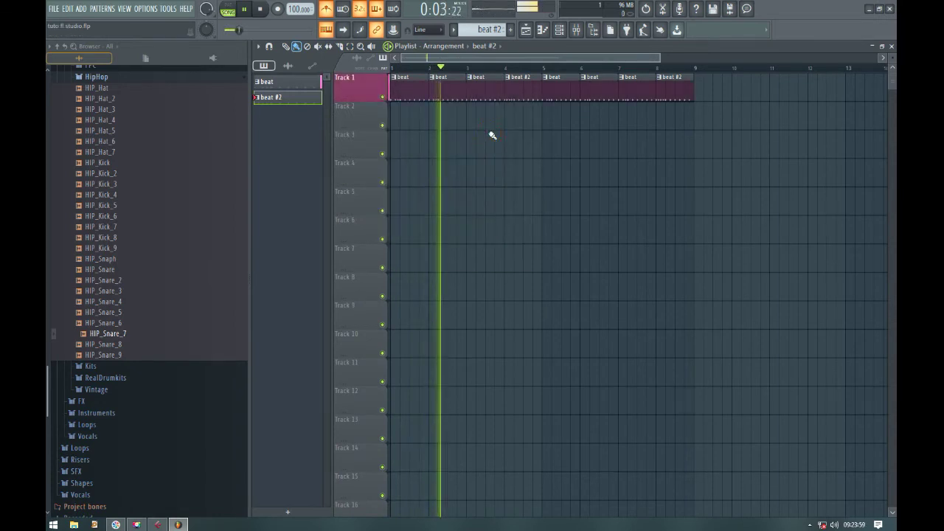
{"action": "left_click", "coordinate": [246, 10]}
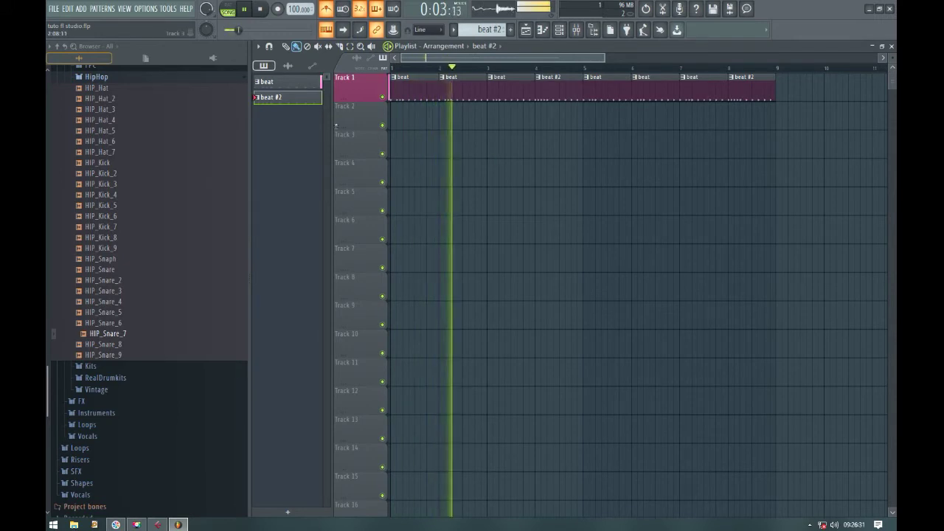
{"action": "right_click", "coordinate": [355, 84]}
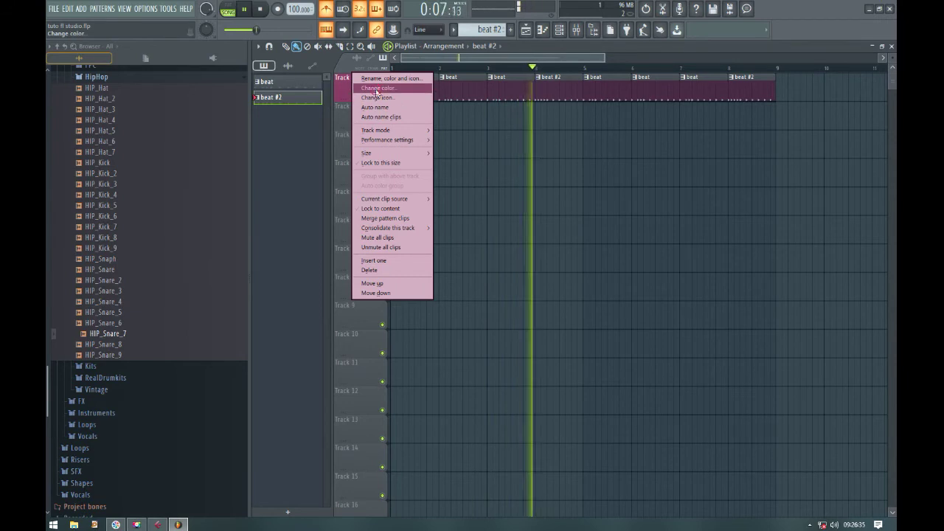
{"action": "left_click", "coordinate": [378, 88]}
{"action": "left_click", "coordinate": [492, 187]}
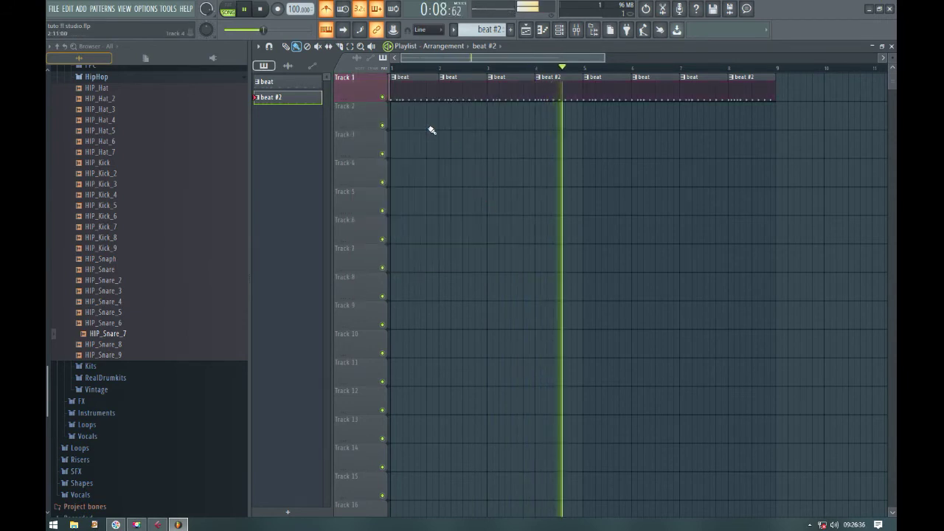
- Set the colour of Track 1 to purple and give the track the snare drum icon
{"action": "right_click", "coordinate": [354, 82]}
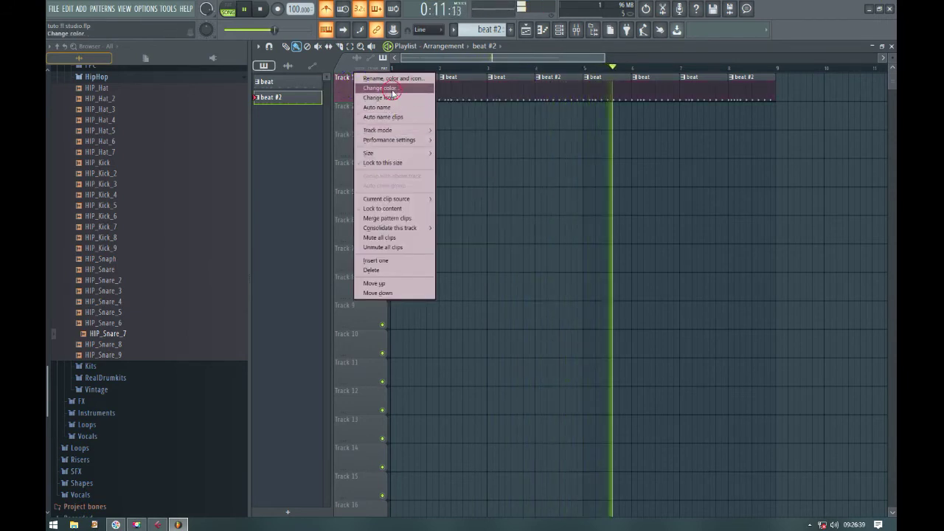
{"action": "left_click", "coordinate": [379, 87]}
{"action": "left_click", "coordinate": [482, 150]}
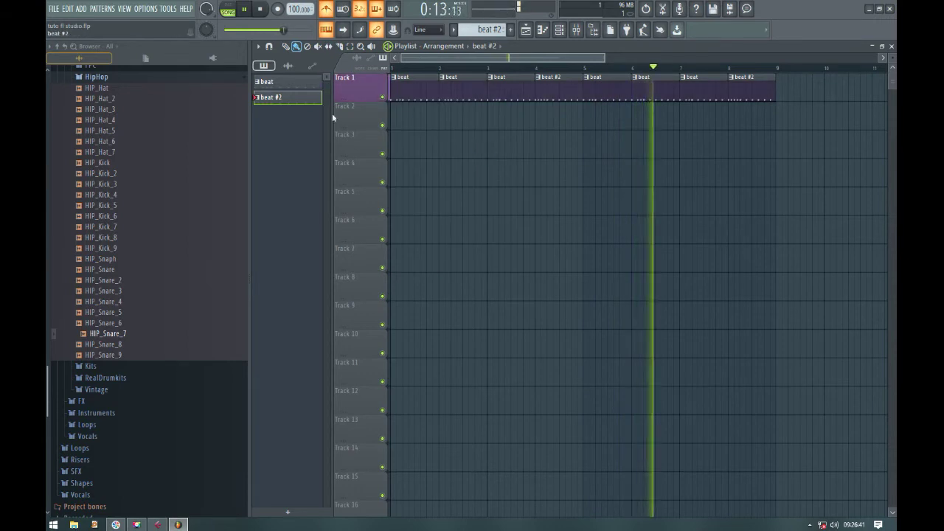
{"action": "right_click", "coordinate": [355, 75]}
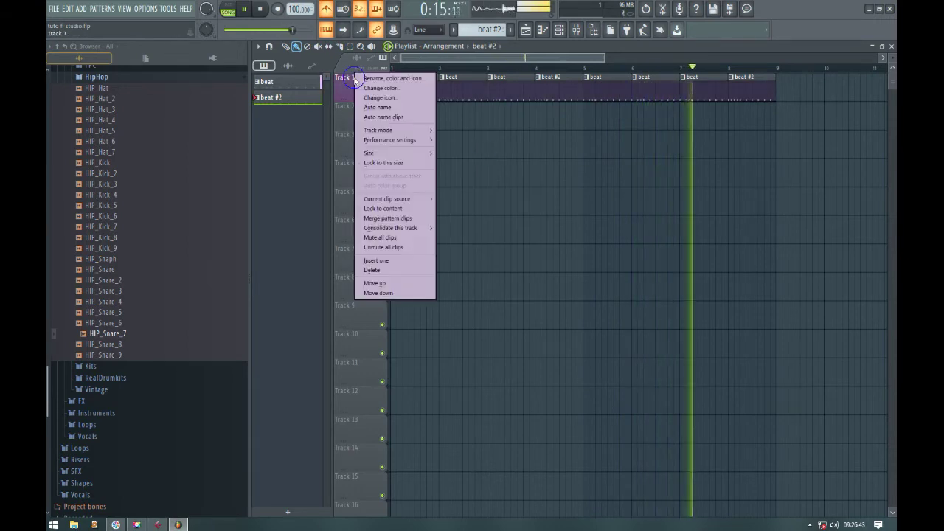
{"action": "left_click", "coordinate": [397, 99]}
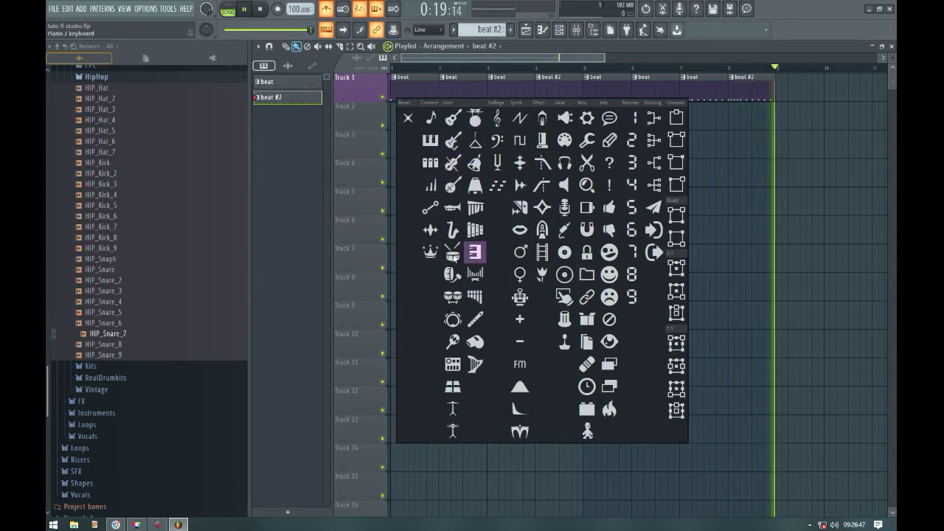
{"action": "left_click", "coordinate": [453, 254]}
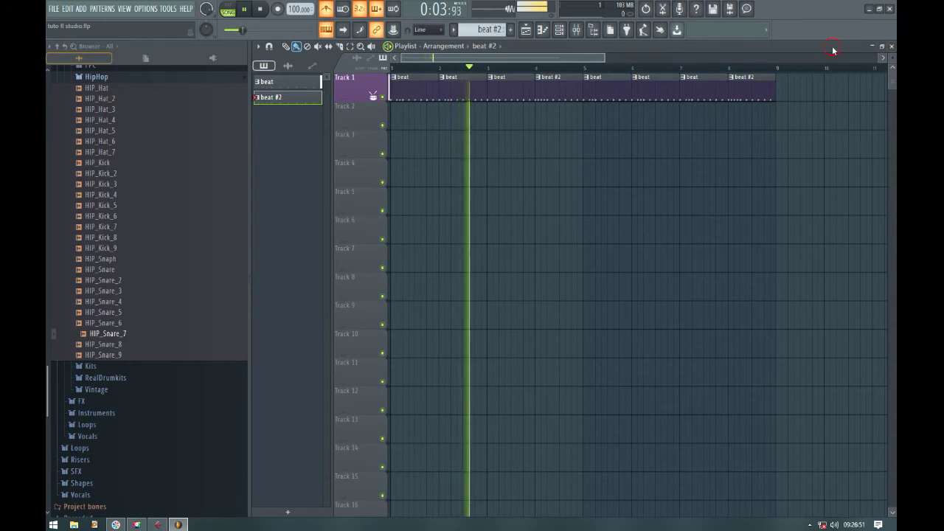
- Replace the beat clips in bars 2 and 6 of Track 1 with beat #2 clips and play the arrangement from the start
{"action": "left_click", "coordinate": [872, 47]}
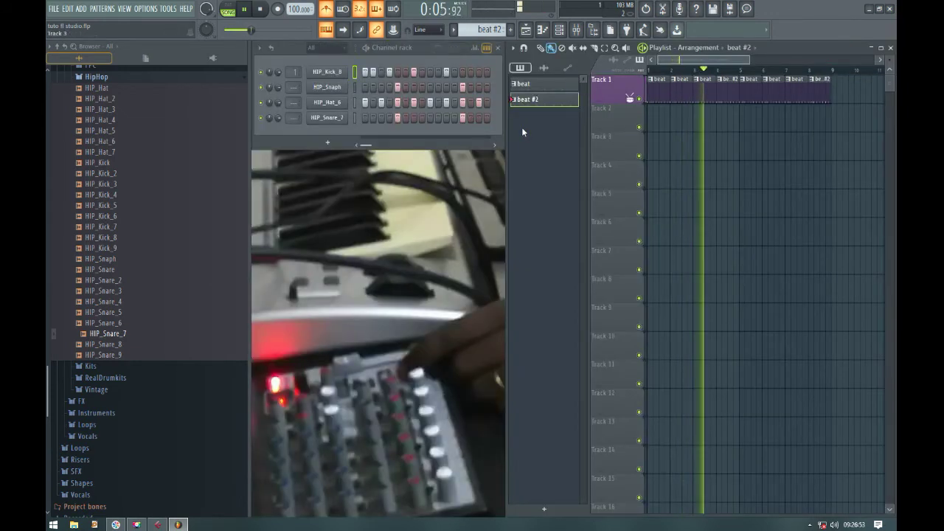
{"action": "left_click", "coordinate": [259, 10]}
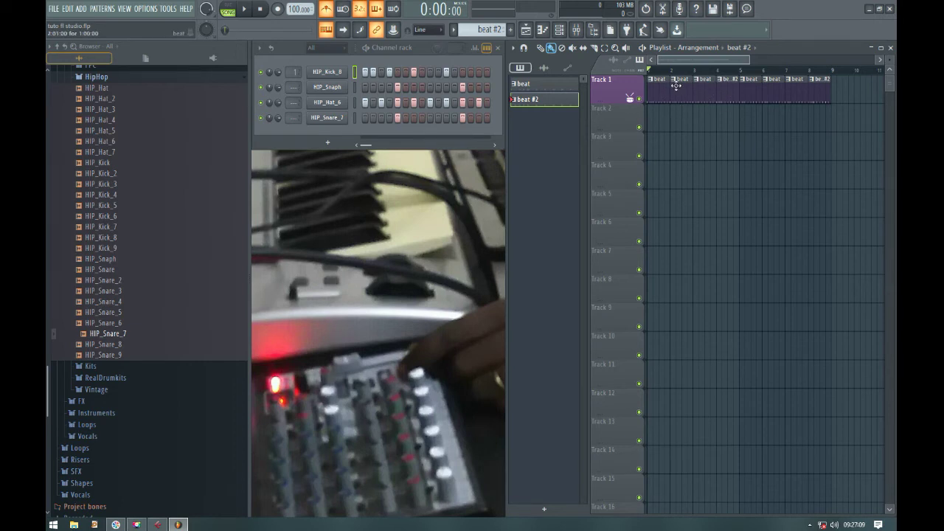
{"action": "double_click", "coordinate": [816, 48]}
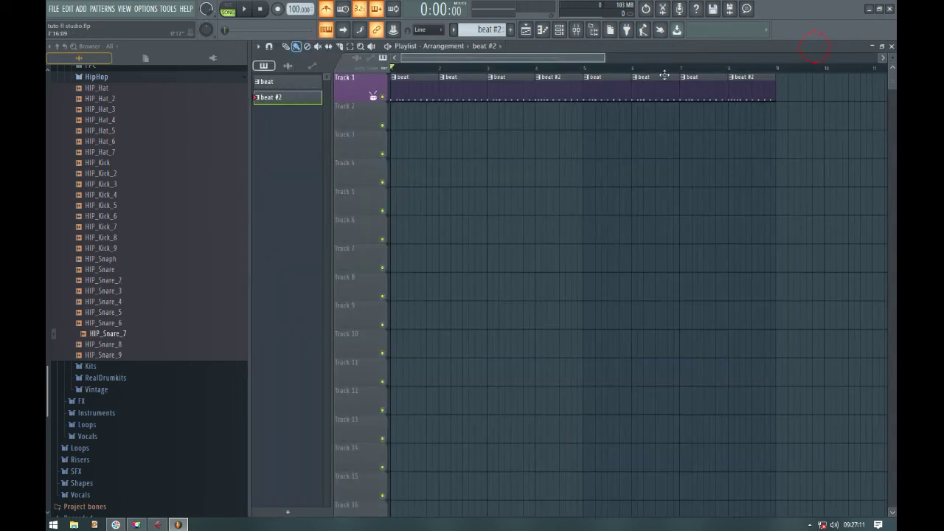
{"action": "right_click", "coordinate": [457, 92]}
{"action": "left_click", "coordinate": [447, 94]}
{"action": "left_click", "coordinate": [244, 9]}
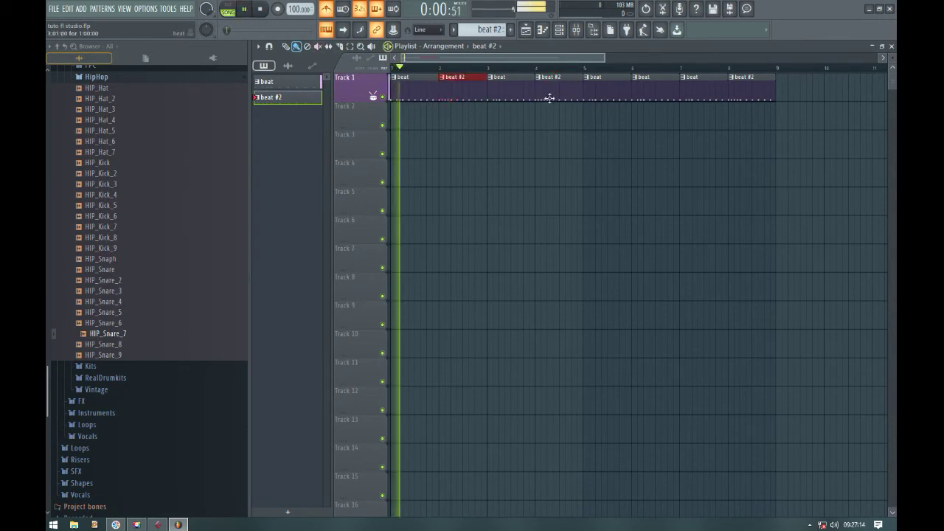
{"action": "right_click", "coordinate": [640, 89]}
{"action": "left_click", "coordinate": [636, 90]}
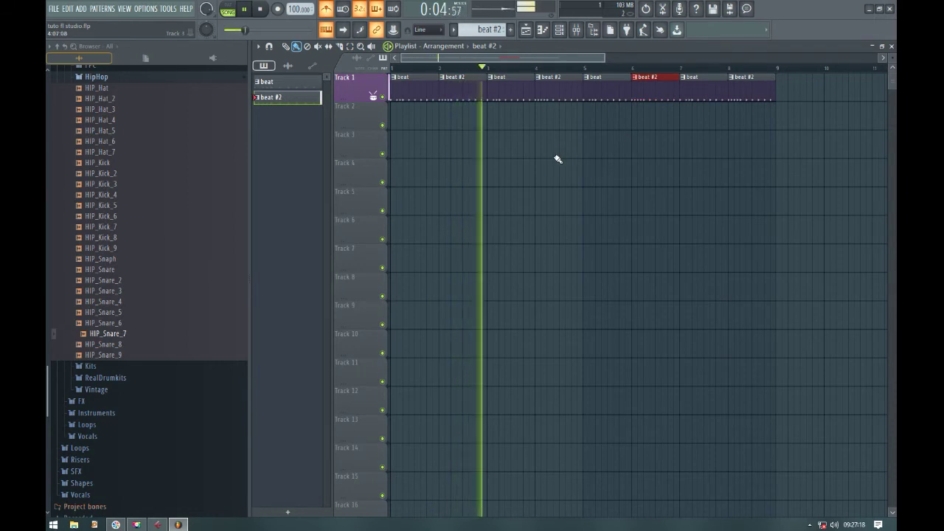
- Save the project and show the Channel rack beside the Playlist
{"action": "left_click", "coordinate": [53, 9]}
{"action": "left_click", "coordinate": [65, 57]}
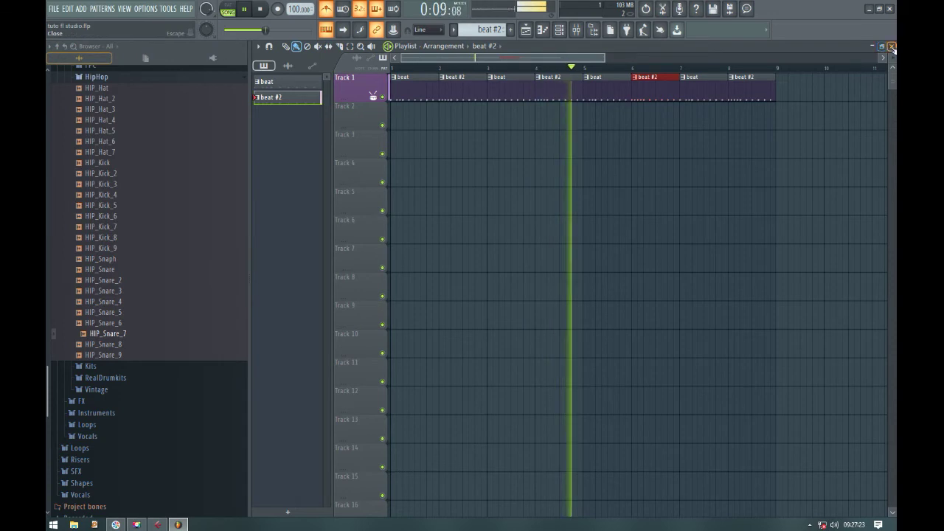
{"action": "key", "text": "F6"}
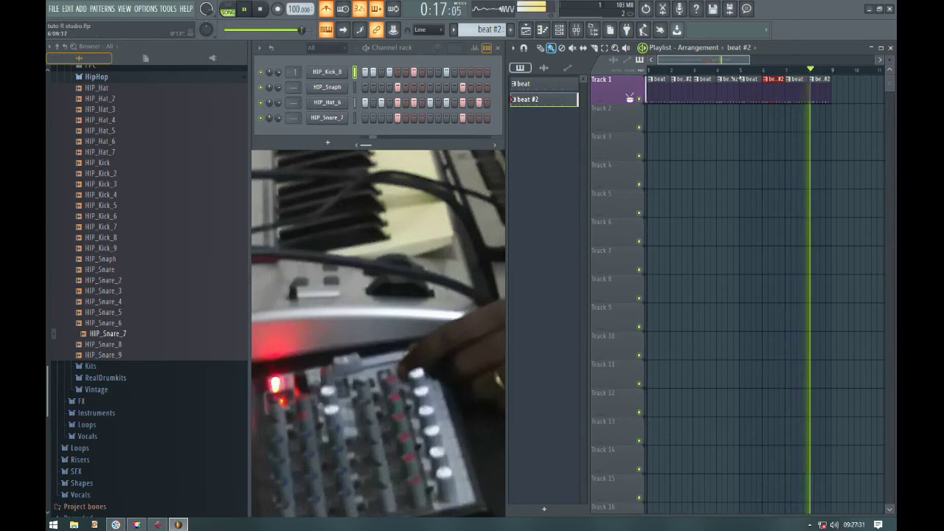
- Stop playback and create a new empty pattern named melo
{"action": "key", "text": "space"}
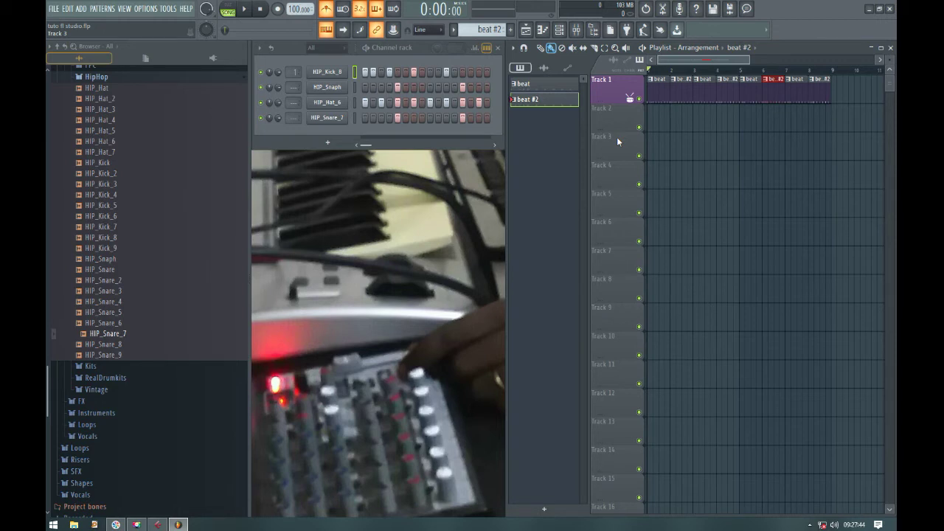
{"action": "right_click", "coordinate": [543, 107]}
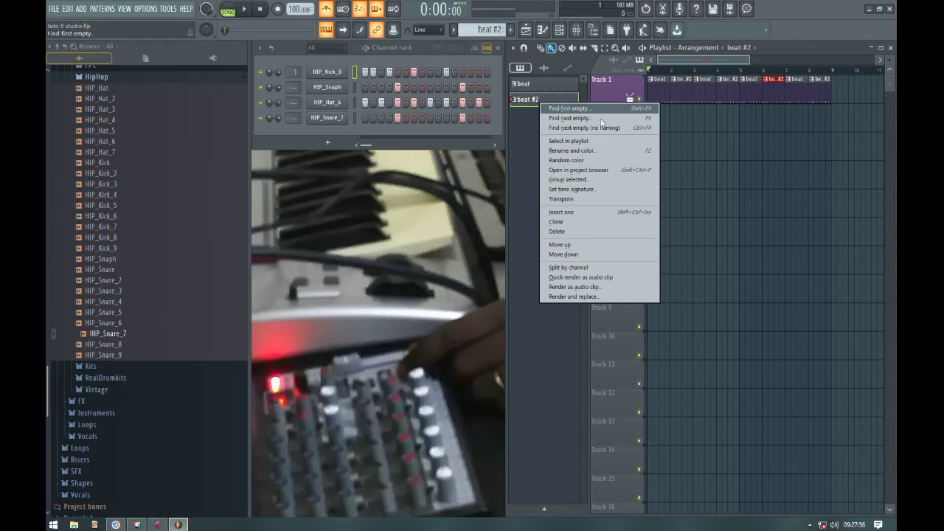
{"action": "left_click", "coordinate": [524, 160]}
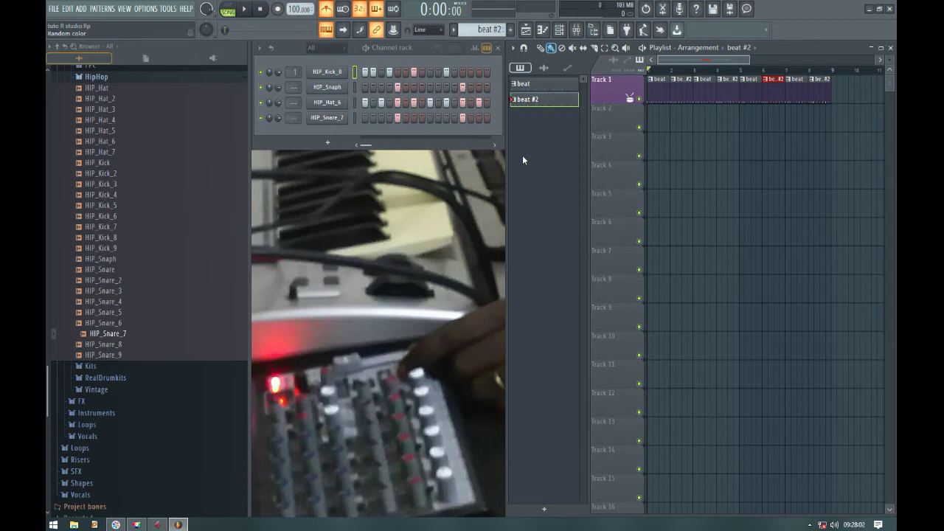
{"action": "key", "text": "F4"}
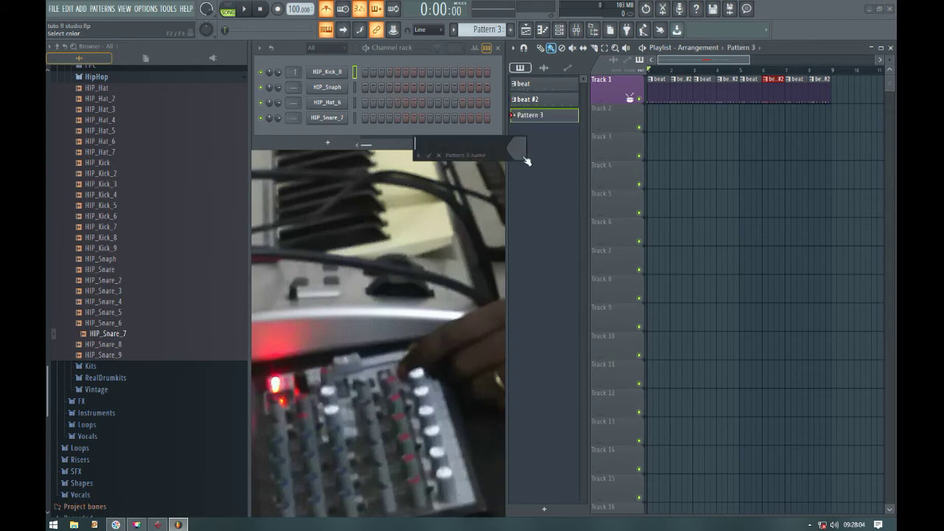
{"action": "type", "text": "melo"}
{"action": "key", "text": "Return"}
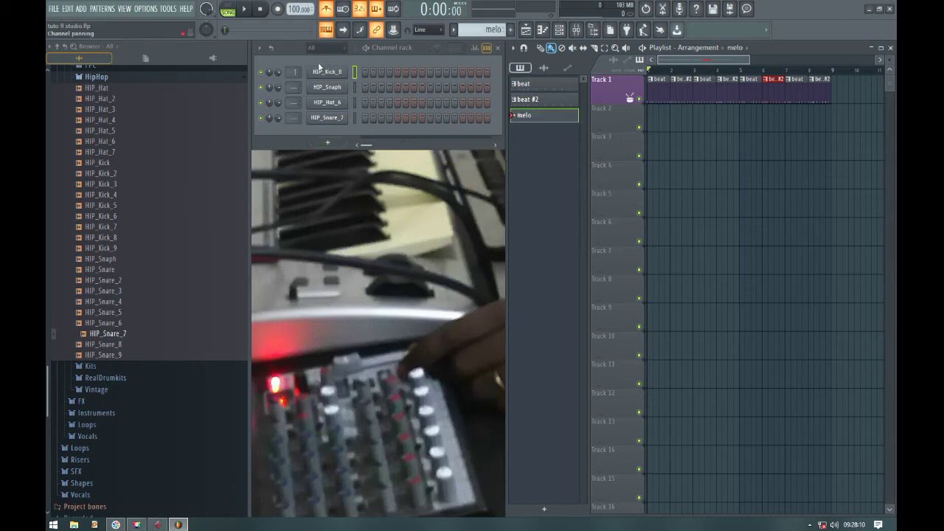
- Compare the channel steps of the beat and beat #2 patterns and reselect the melo pattern
{"action": "left_click", "coordinate": [534, 100]}
{"action": "left_click", "coordinate": [535, 85]}
{"action": "left_click", "coordinate": [541, 101]}
{"action": "left_click", "coordinate": [536, 85]}
{"action": "left_click", "coordinate": [540, 117]}
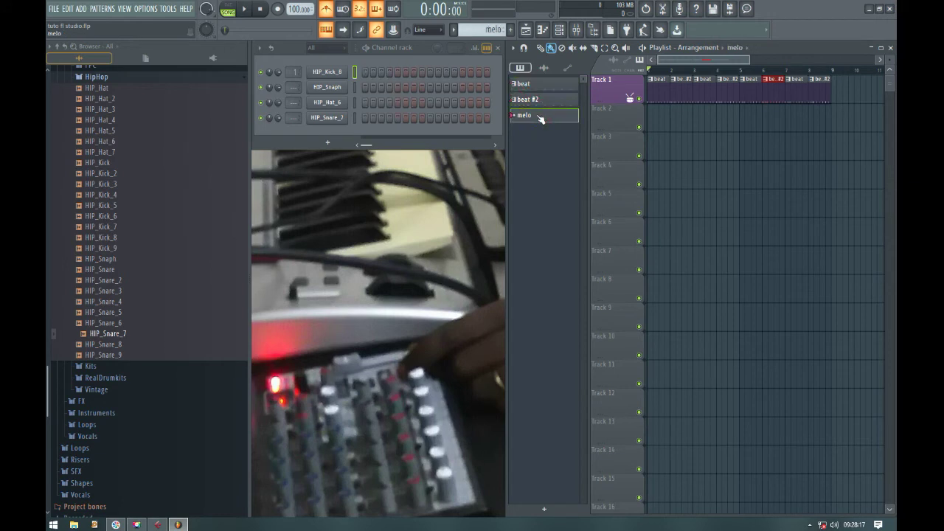
- Bring up the list of instrument plugins that can be inserted after the HIP_Snare_7 channel
{"action": "right_click", "coordinate": [322, 120]}
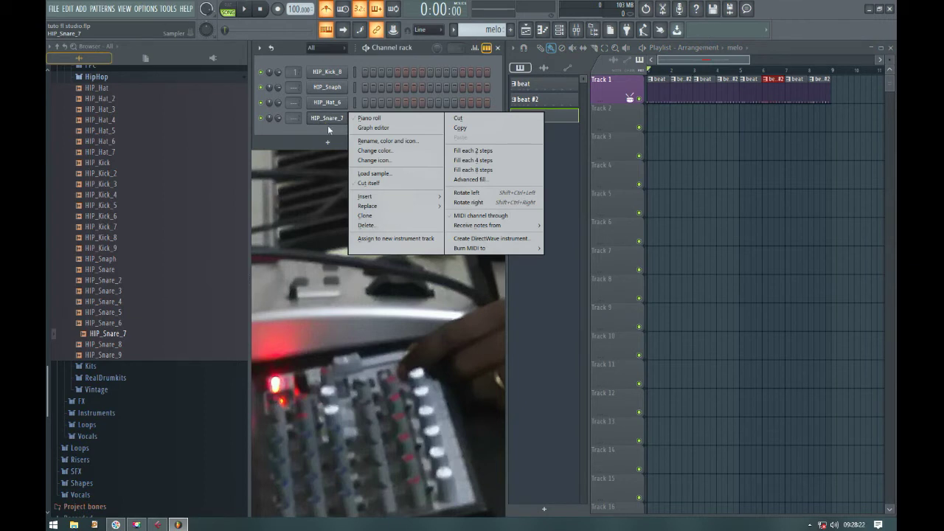
{"action": "left_click", "coordinate": [328, 127]}
{"action": "right_click", "coordinate": [326, 122]}
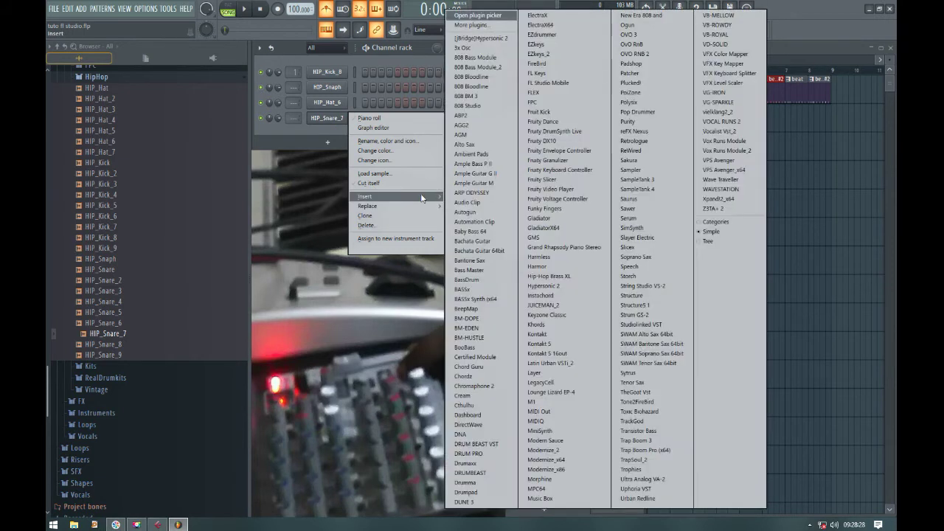
{"action": "mouse_move", "coordinate": [422, 197]}
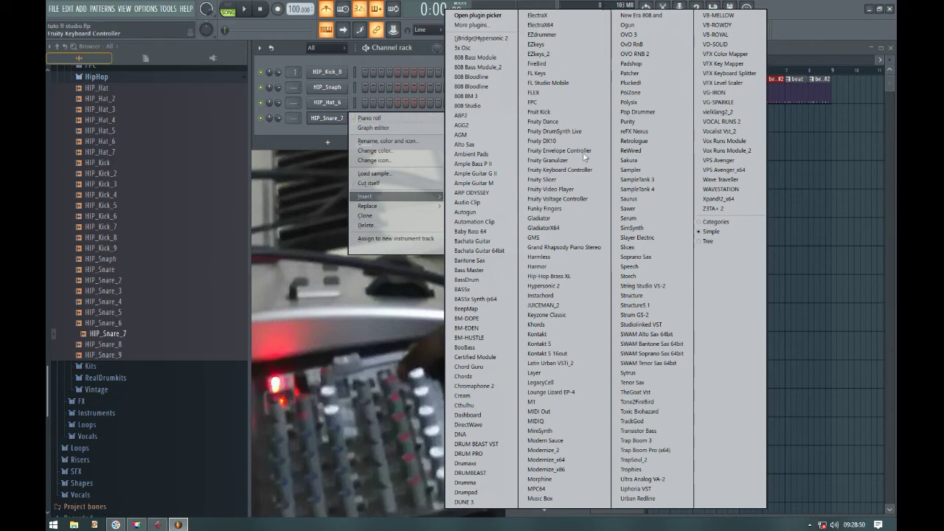
- Insert a FLEX channel above HIP_Snare_7 and reposition its plugin window beside the browser
{"action": "left_click", "coordinate": [542, 95]}
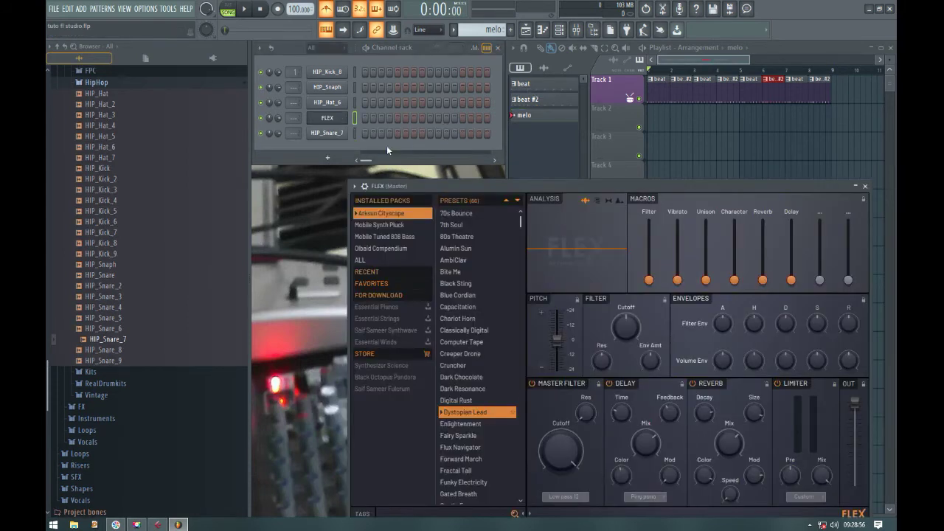
{"action": "left_click_drag", "start_coordinate": [542, 188], "coordinate": [451, 175]}
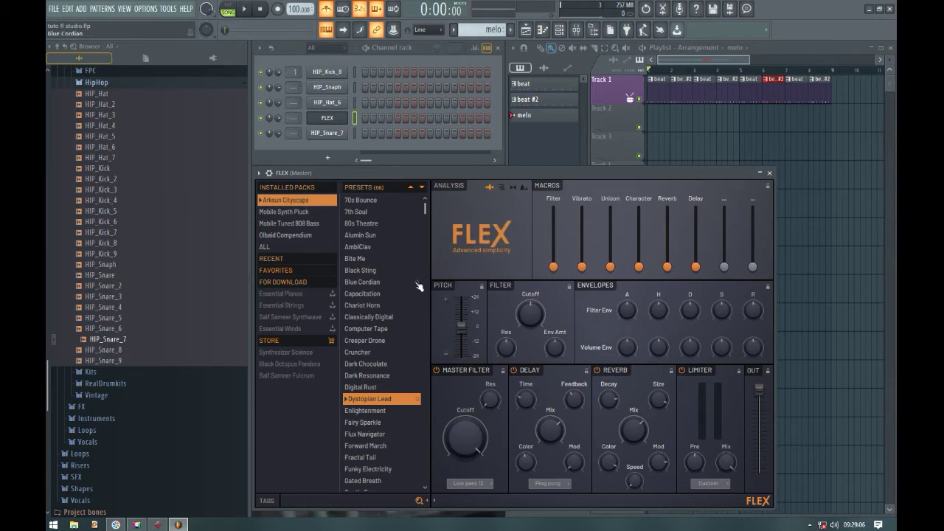
{"action": "scroll", "coordinate": [413, 286], "scroll_direction": "down", "scroll_amount": 5}
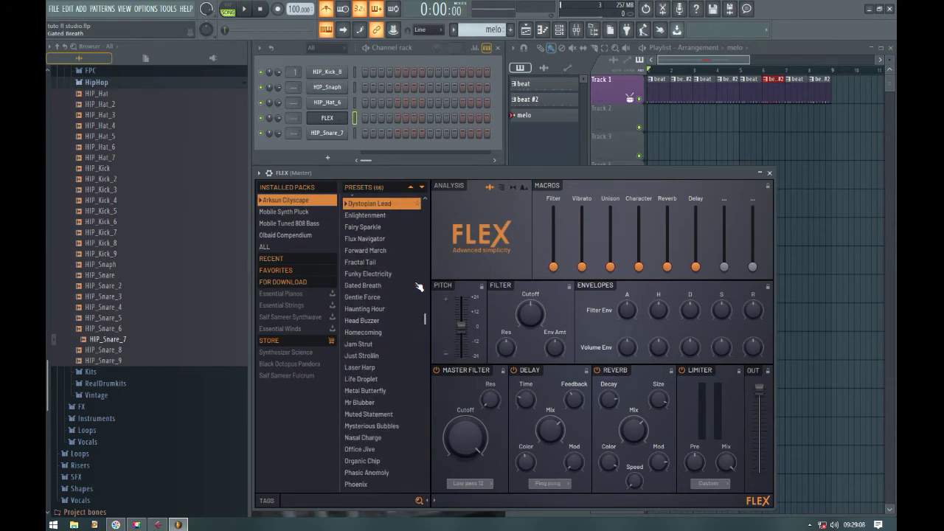
{"action": "scroll", "coordinate": [418, 286], "scroll_direction": "up", "scroll_amount": 5}
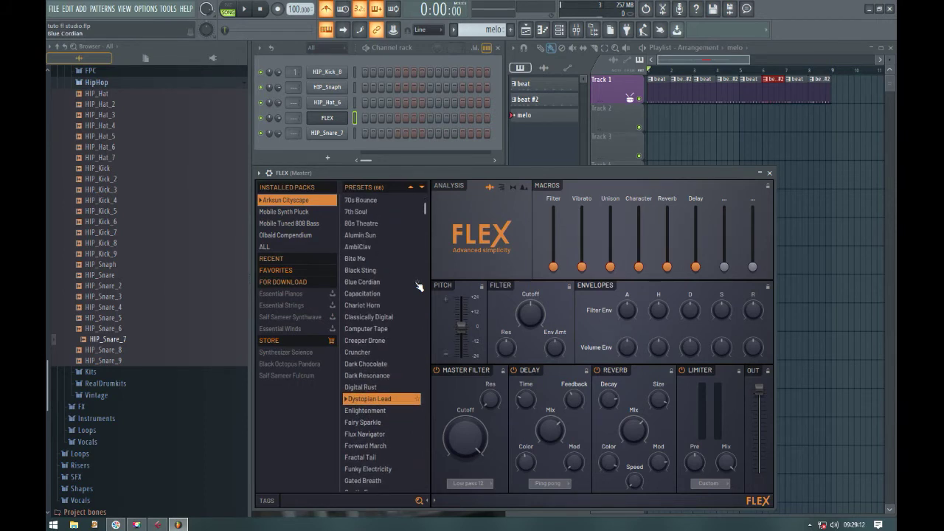
{"action": "left_click", "coordinate": [269, 118]}
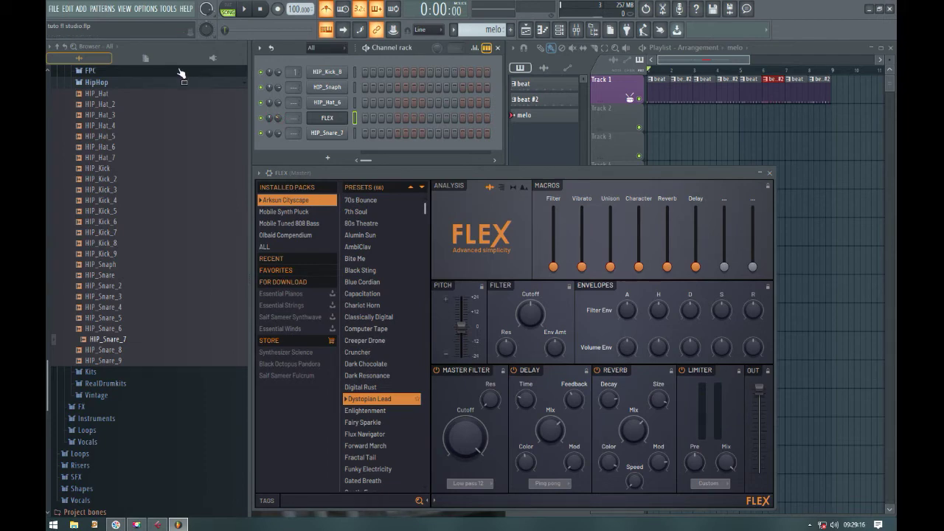
- Select Axiom A.I.R. Mini32 as the MIDI output and input device, try enabling its input, and close the settings
{"action": "left_click", "coordinate": [145, 9]}
{"action": "left_click", "coordinate": [159, 22]}
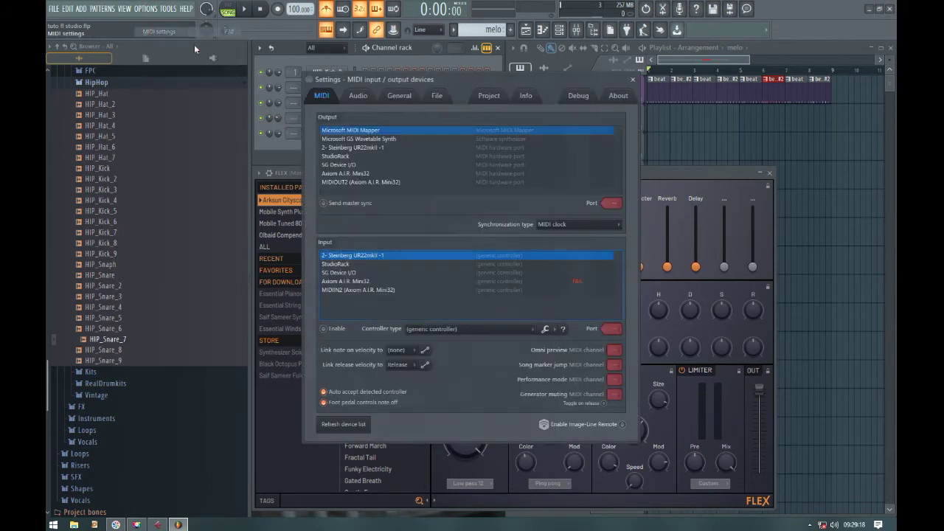
{"action": "left_click", "coordinate": [344, 173]}
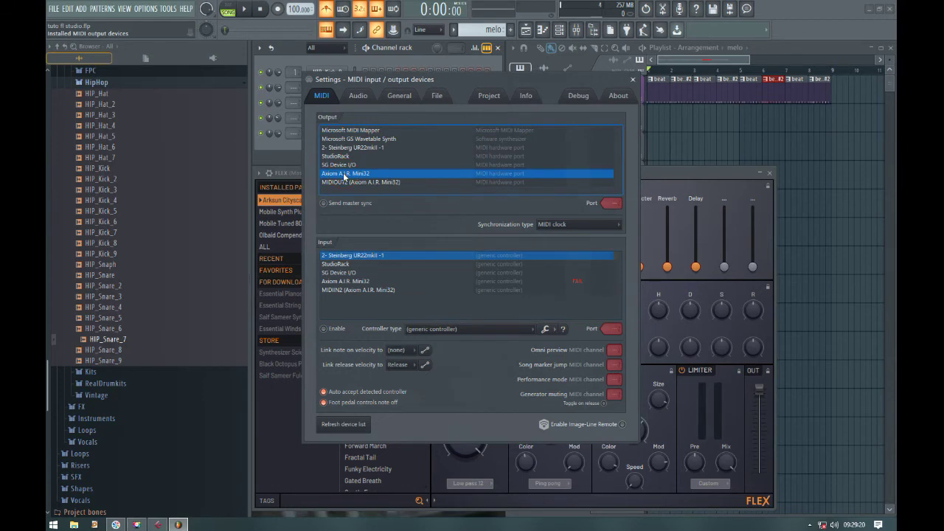
{"action": "left_click", "coordinate": [348, 281]}
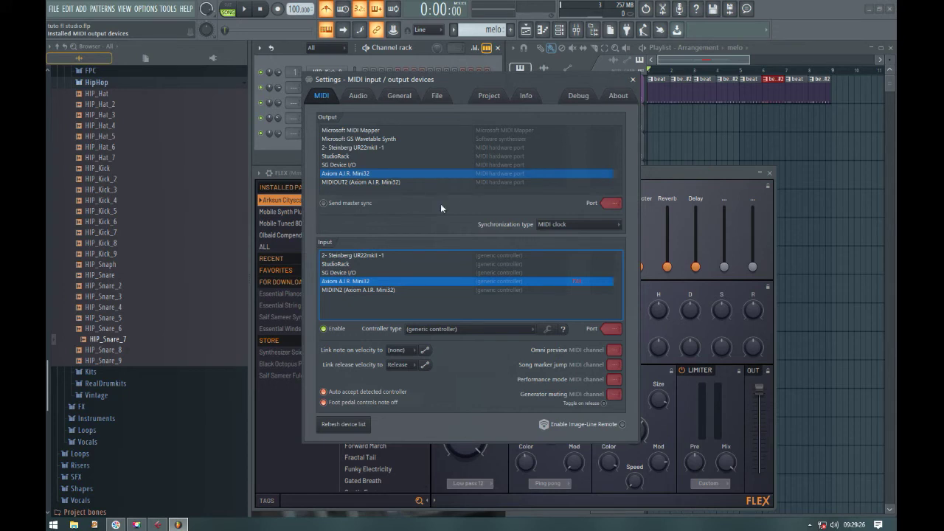
{"action": "left_click", "coordinate": [354, 182]}
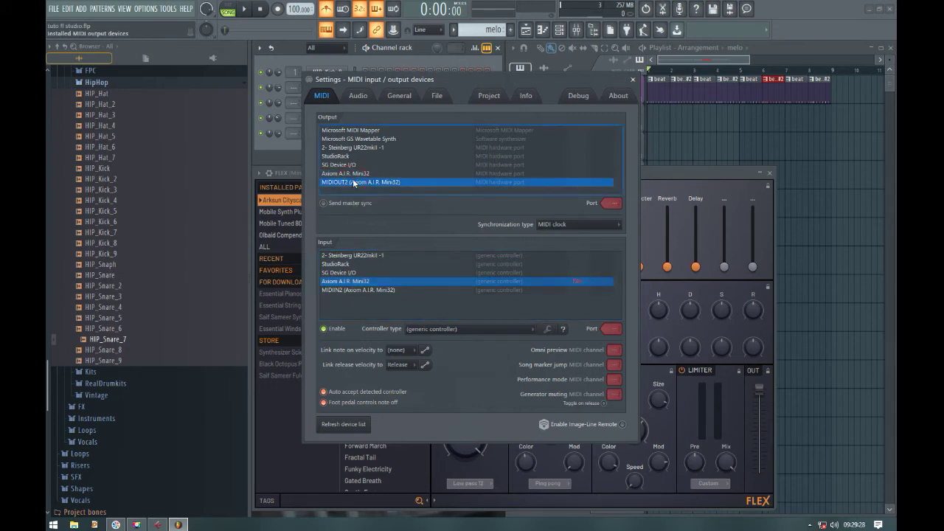
{"action": "left_click", "coordinate": [353, 174]}
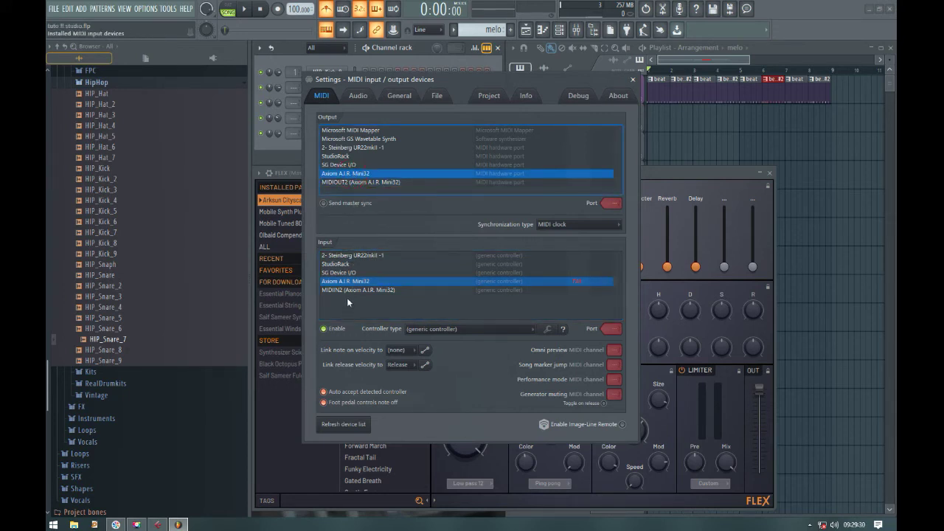
{"action": "left_click", "coordinate": [328, 329]}
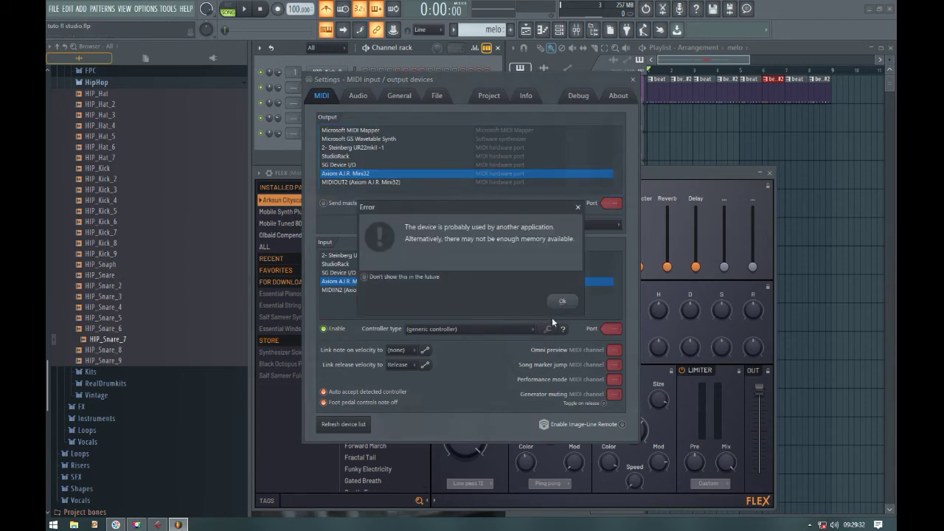
{"action": "left_click", "coordinate": [563, 303]}
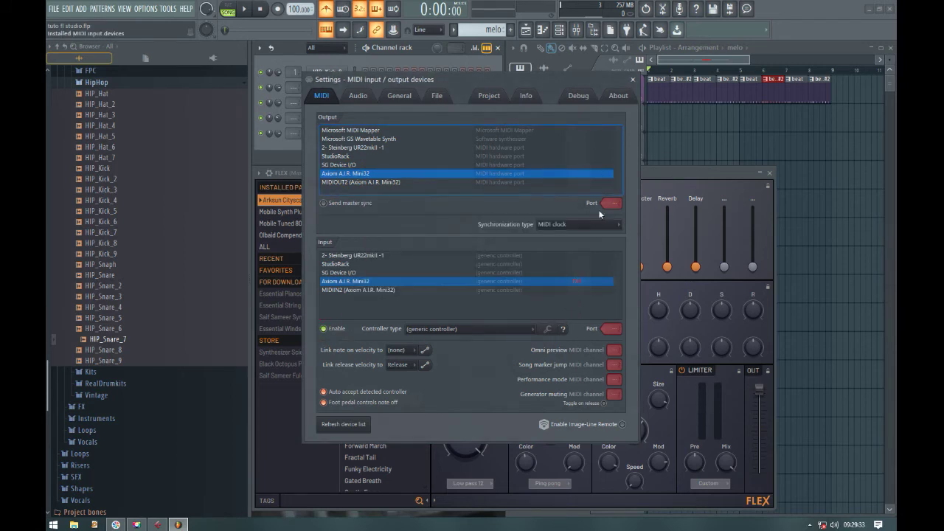
{"action": "left_click", "coordinate": [632, 79]}
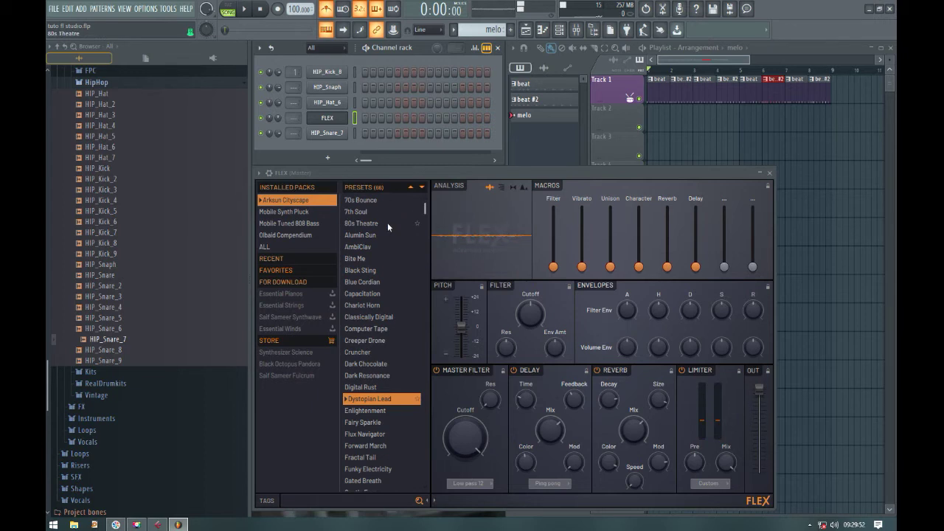
- Audition the FLEX presets 70s Bounce, 7th Soul, 80s Theatre, Alumin Sun, AmbiClav and Black Sting
{"action": "left_click", "coordinate": [374, 201]}
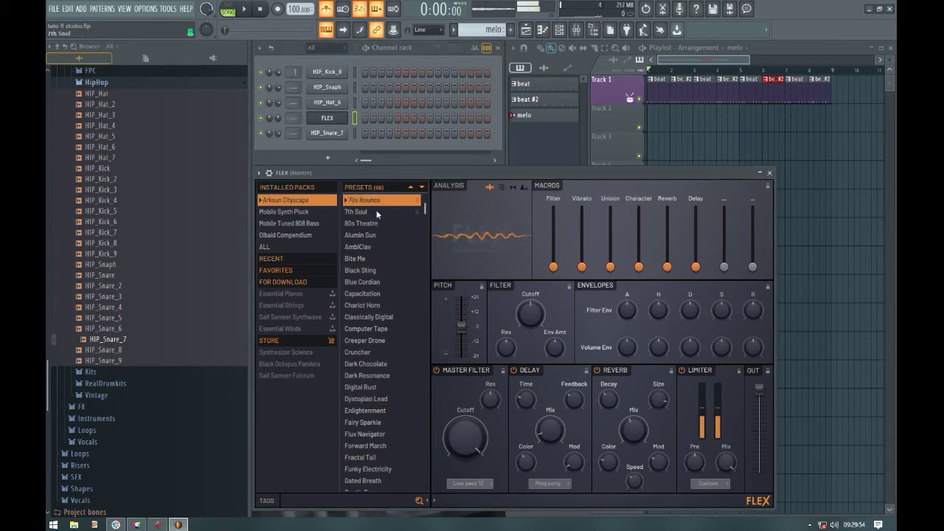
{"action": "left_click", "coordinate": [363, 213]}
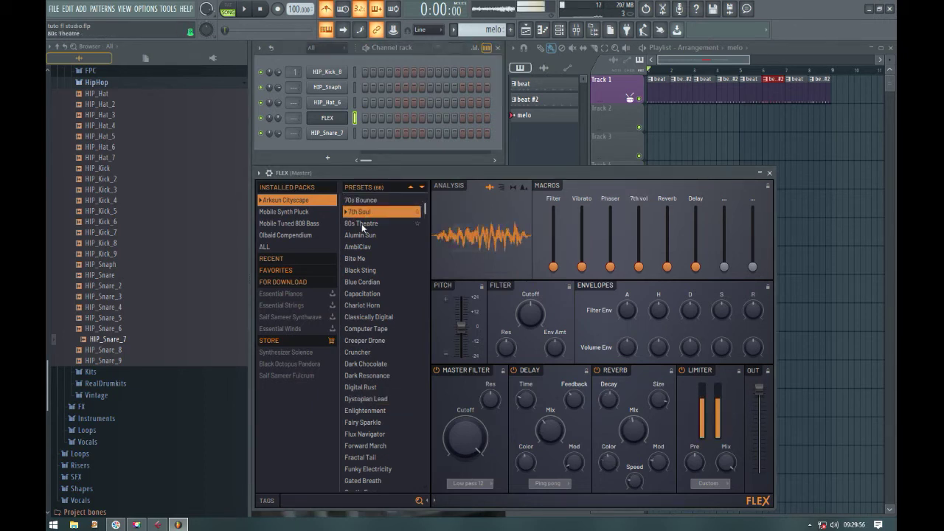
{"action": "left_click", "coordinate": [362, 225]}
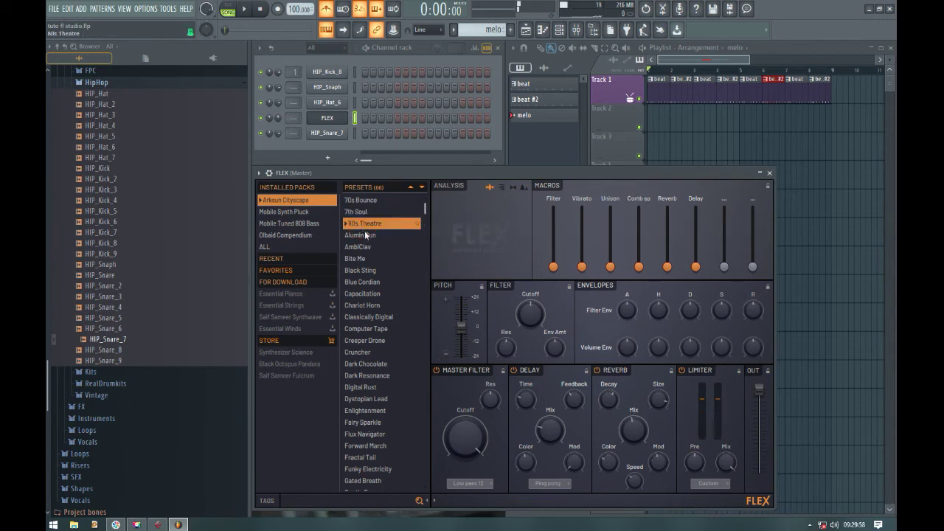
{"action": "left_click", "coordinate": [365, 236]}
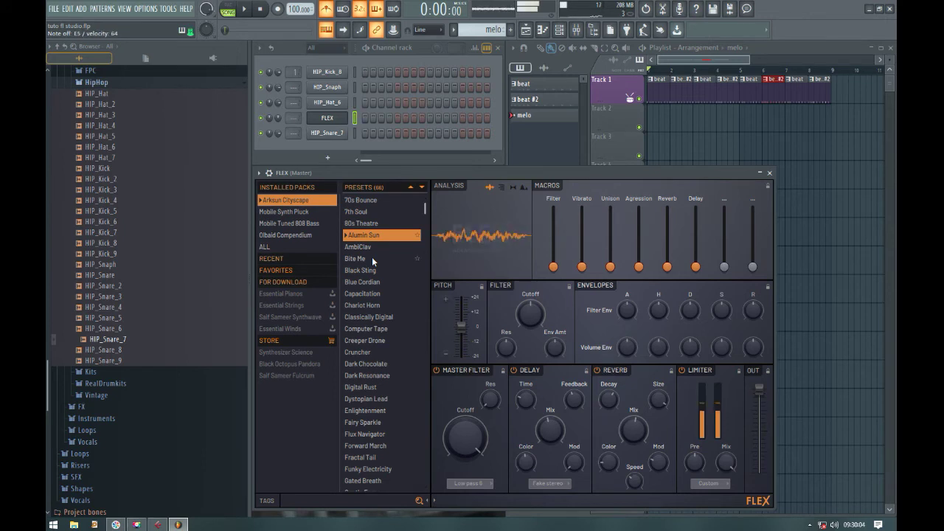
{"action": "left_click", "coordinate": [359, 247]}
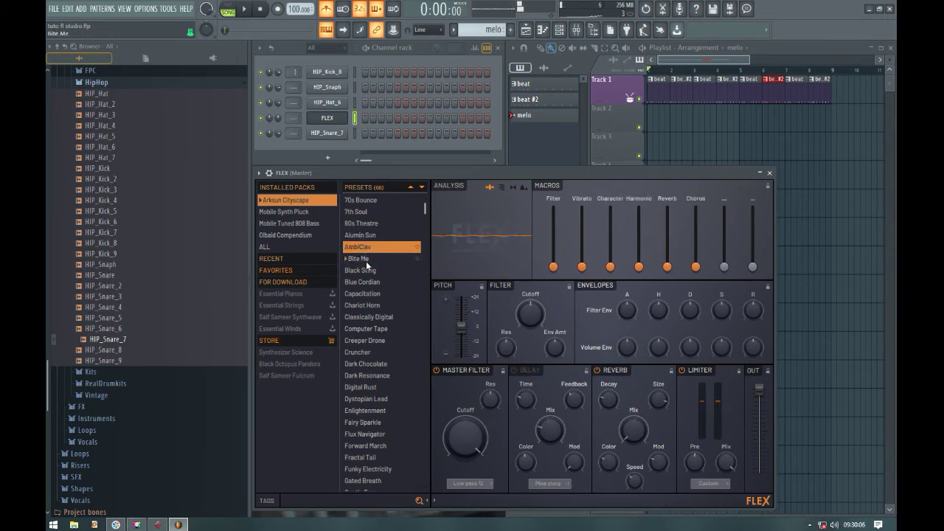
{"action": "left_click", "coordinate": [366, 271]}
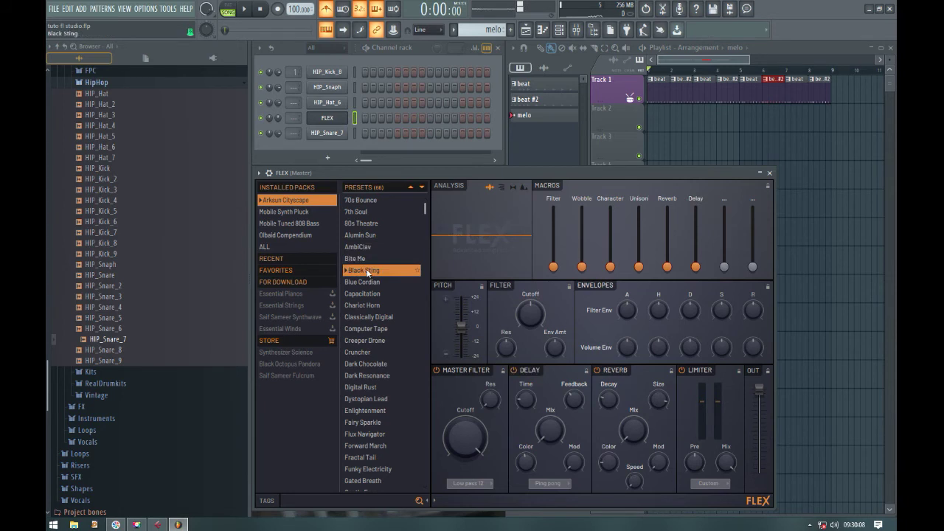
- Try Yamaha Steinberg USB ASIO as the audio device and switch back to Périphérique audio principal
{"action": "left_click", "coordinate": [146, 10]}
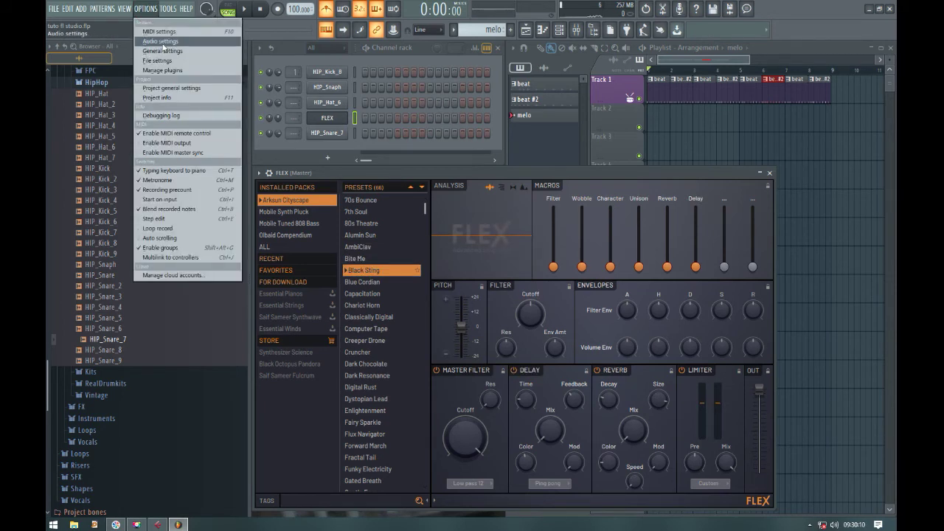
{"action": "left_click", "coordinate": [160, 42]}
{"action": "left_click", "coordinate": [411, 138]}
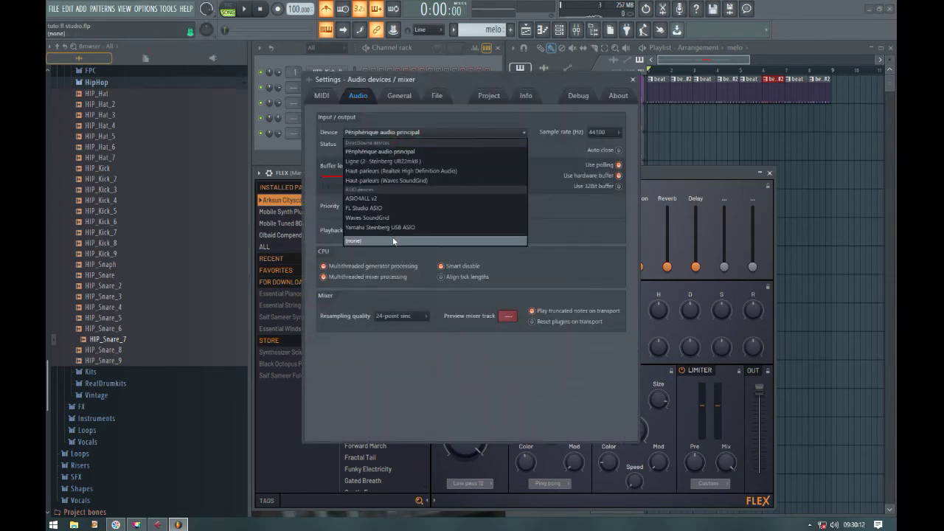
{"action": "left_click", "coordinate": [361, 227]}
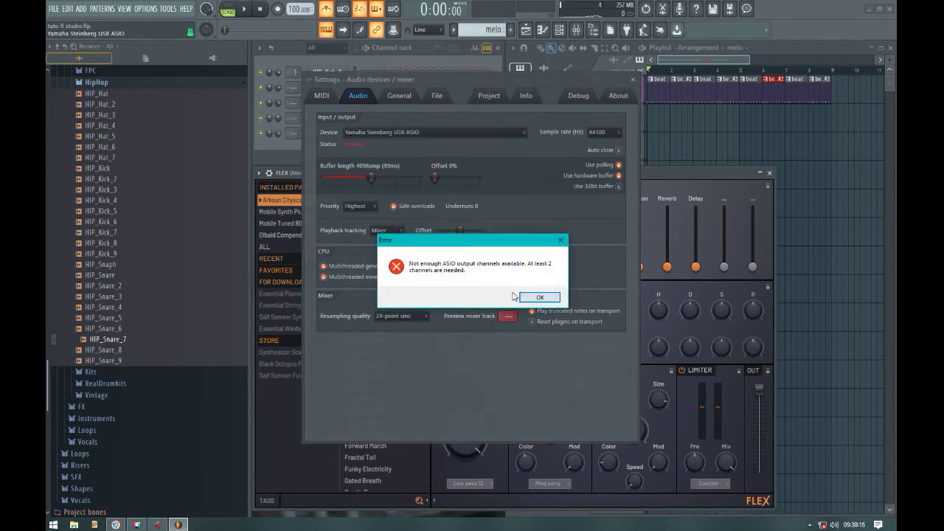
{"action": "left_click", "coordinate": [538, 298]}
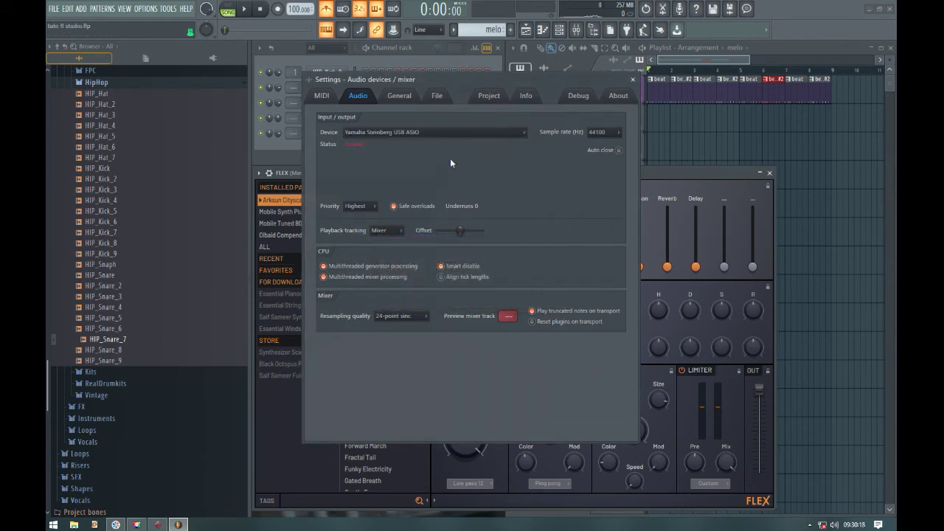
{"action": "left_click", "coordinate": [442, 132]}
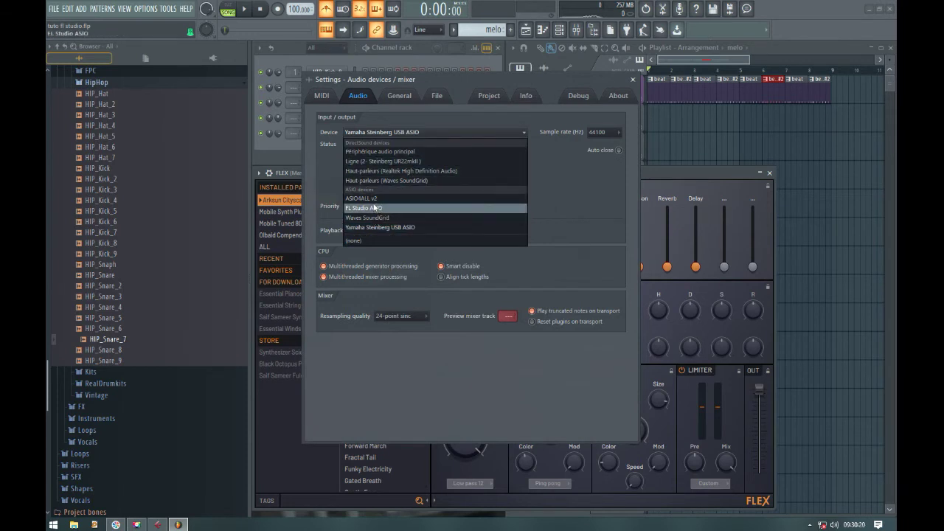
{"action": "left_click", "coordinate": [377, 152]}
{"action": "left_click", "coordinate": [632, 79]}
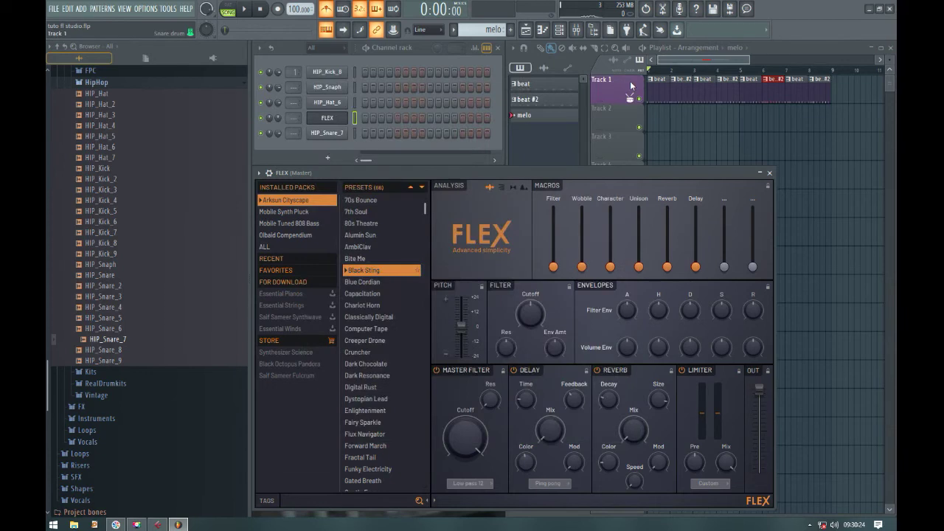
- Audition the FLEX presets Blue Cordian and Capacitation over the playing song, and stop playback
{"action": "key", "text": "space"}
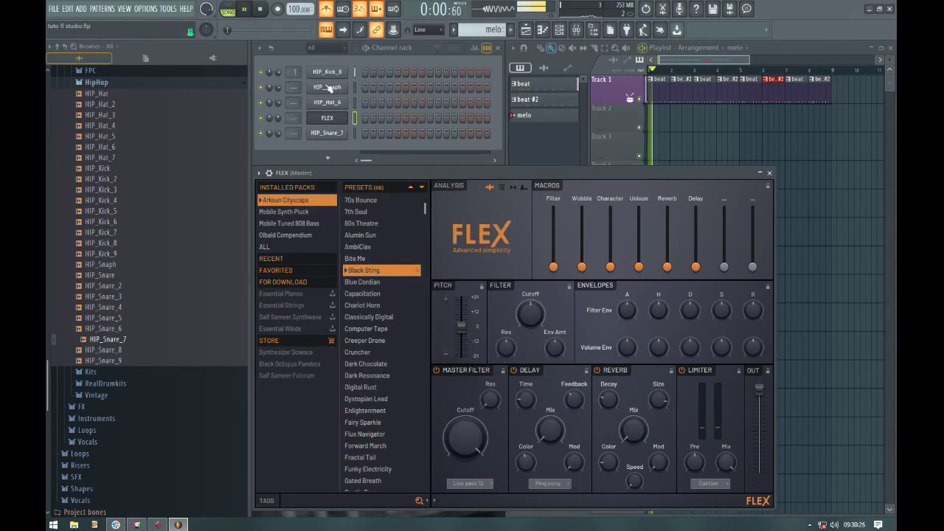
{"action": "left_click", "coordinate": [366, 281]}
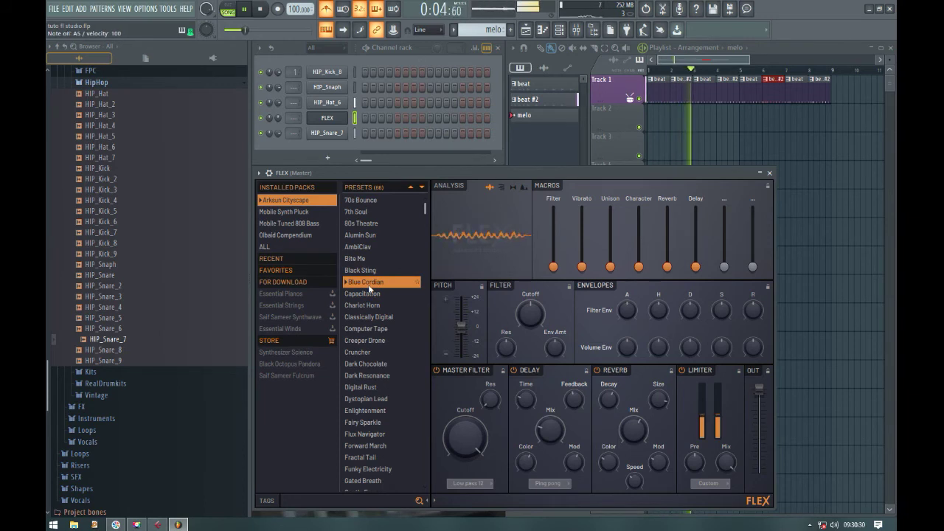
{"action": "left_click", "coordinate": [367, 295]}
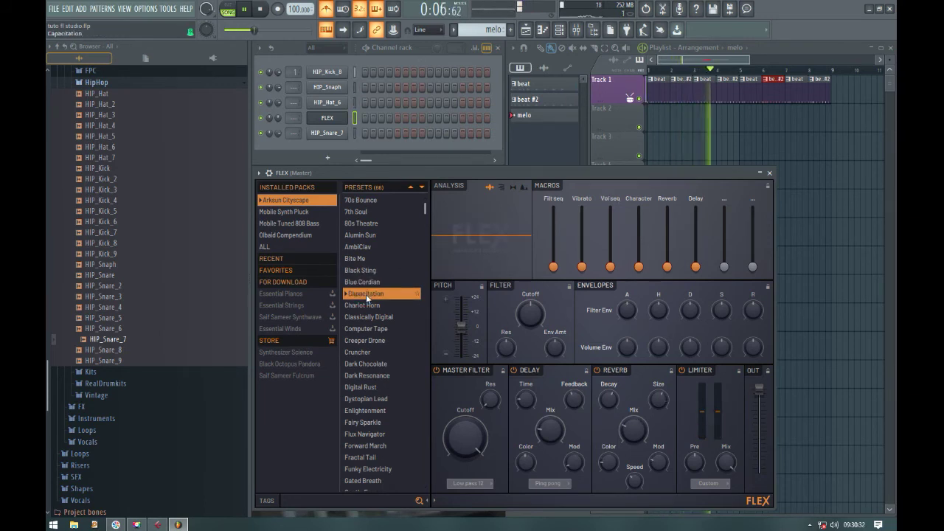
{"action": "key", "text": "space"}
{"action": "key", "text": "q"}
- Load the Enlightenment preset in FLEX and close the plugin window
{"action": "scroll", "coordinate": [403, 310], "scroll_direction": "down", "scroll_amount": 4}
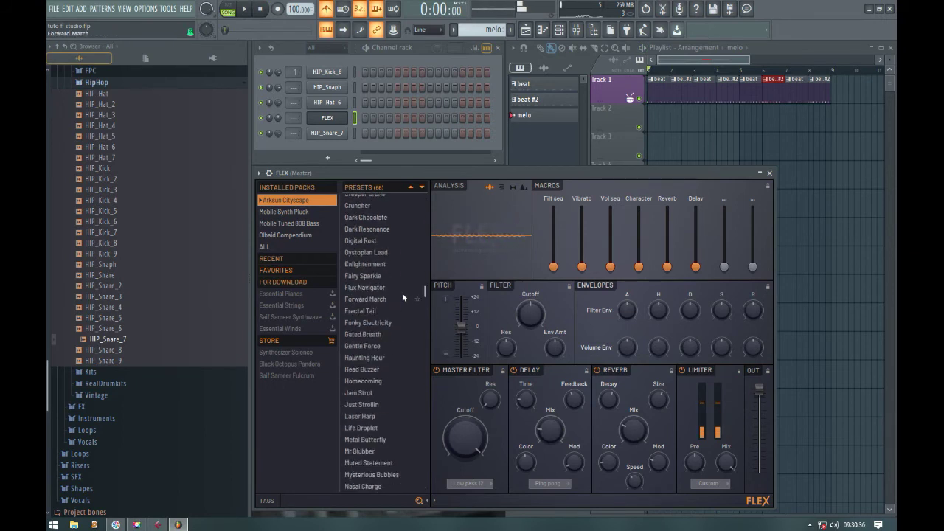
{"action": "left_click", "coordinate": [369, 266]}
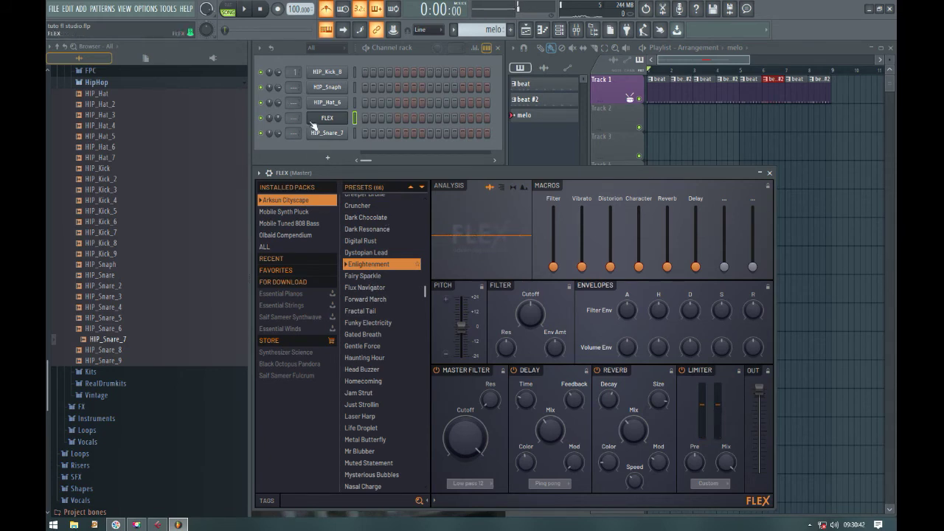
{"action": "left_click", "coordinate": [770, 174]}
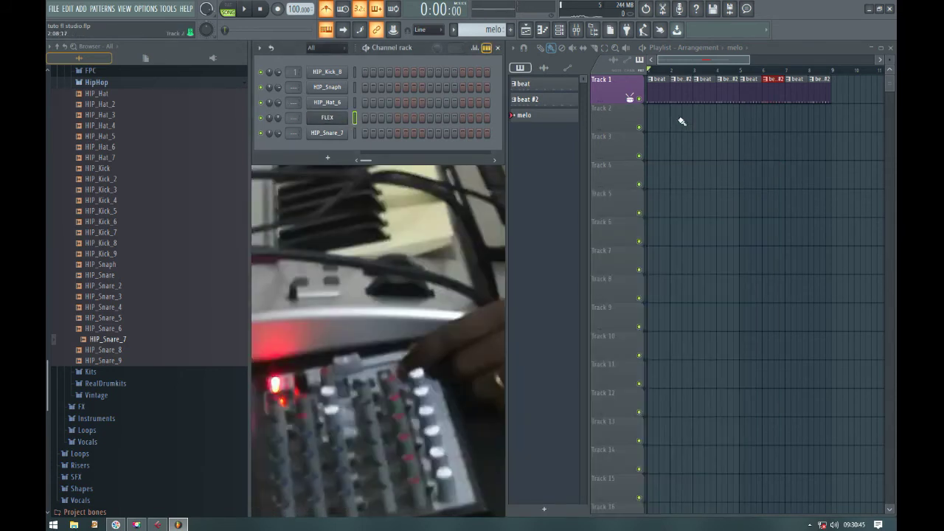
- Open the piano roll of the FLEX channel in the melo pattern
{"action": "right_click", "coordinate": [327, 120]}
{"action": "left_click", "coordinate": [365, 118]}
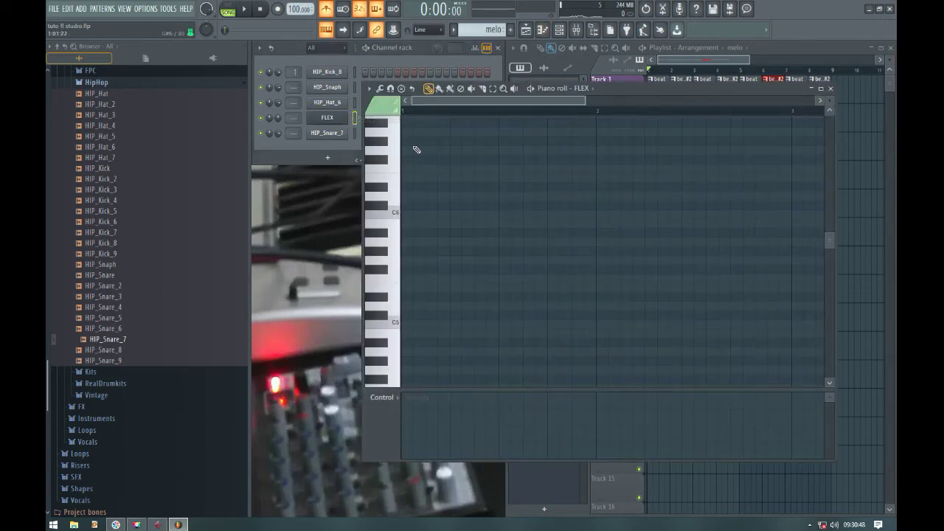
{"action": "left_click_drag", "start_coordinate": [583, 98], "coordinate": [517, 99]}
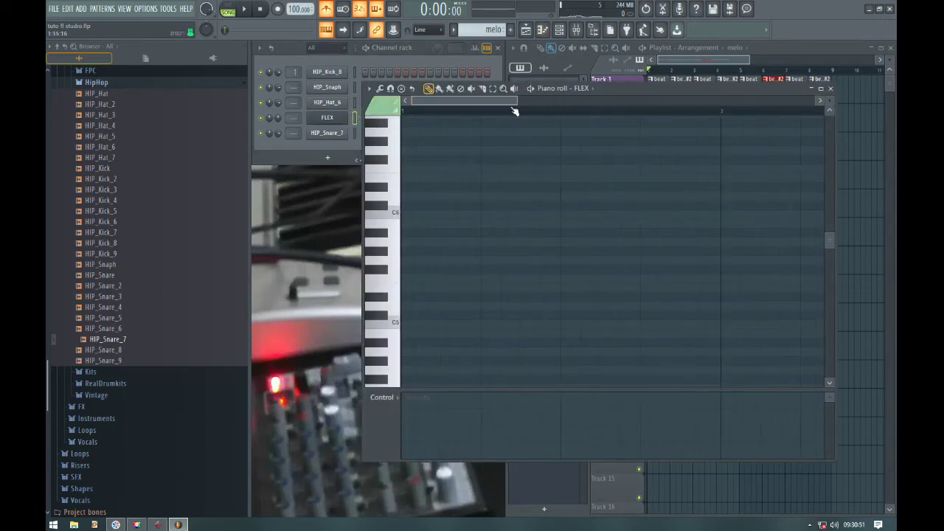
{"action": "left_click", "coordinate": [370, 89]}
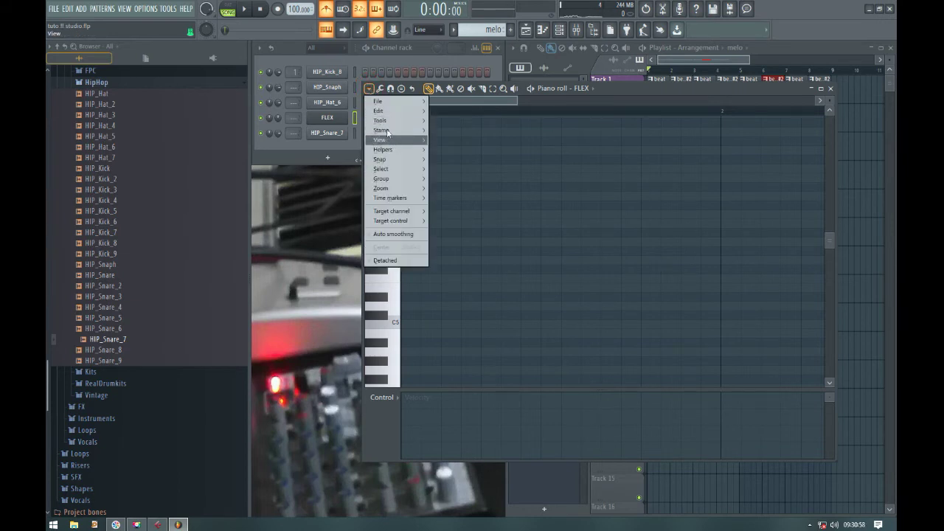
{"action": "mouse_move", "coordinate": [390, 131]}
{"action": "left_click", "coordinate": [616, 90]}
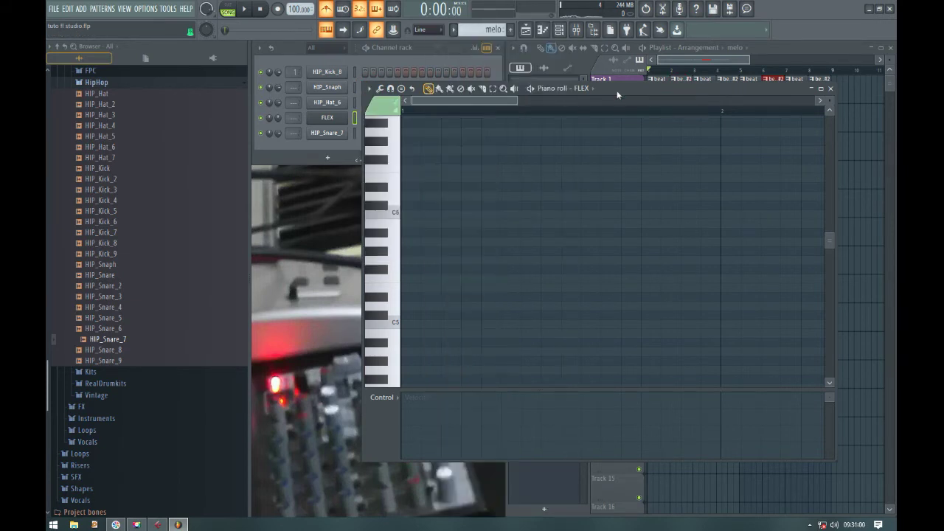
- Close the FLEX channel's piano roll and open it again
{"action": "right_click", "coordinate": [329, 121]}
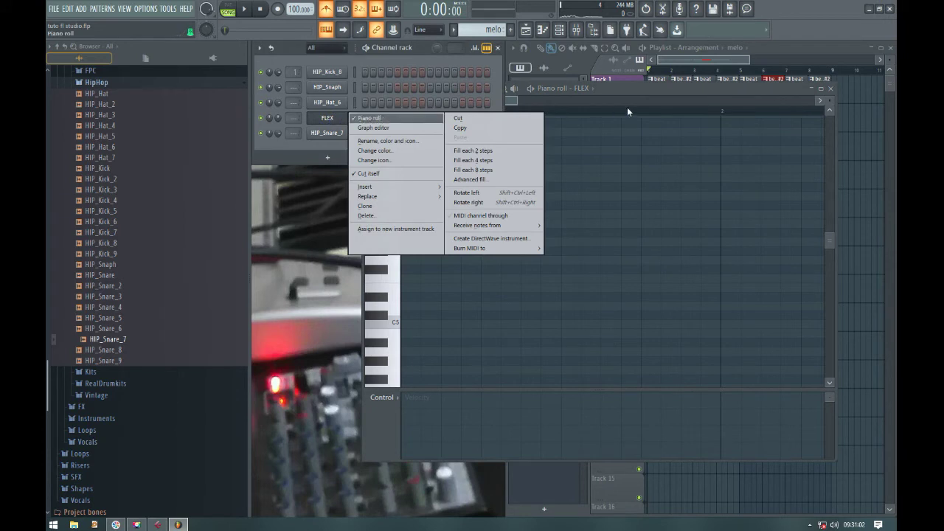
{"action": "left_click", "coordinate": [829, 88]}
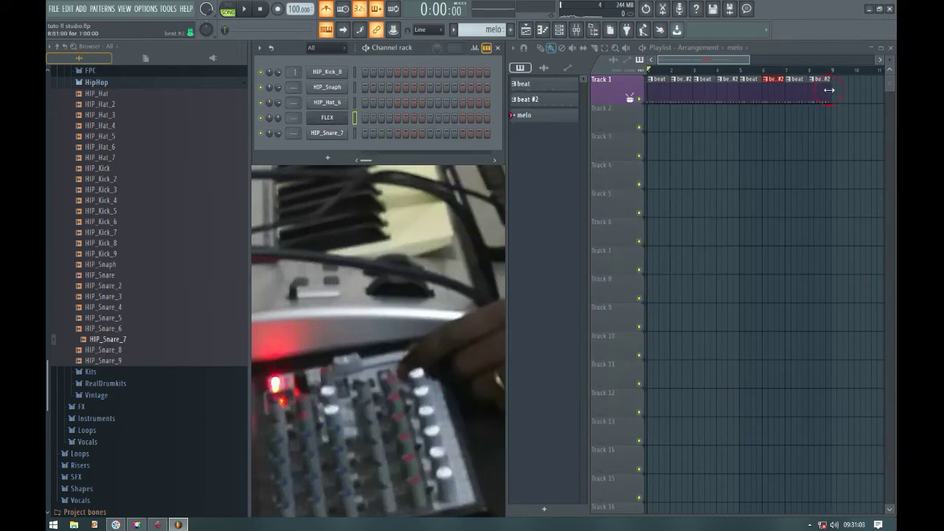
{"action": "right_click", "coordinate": [328, 121]}
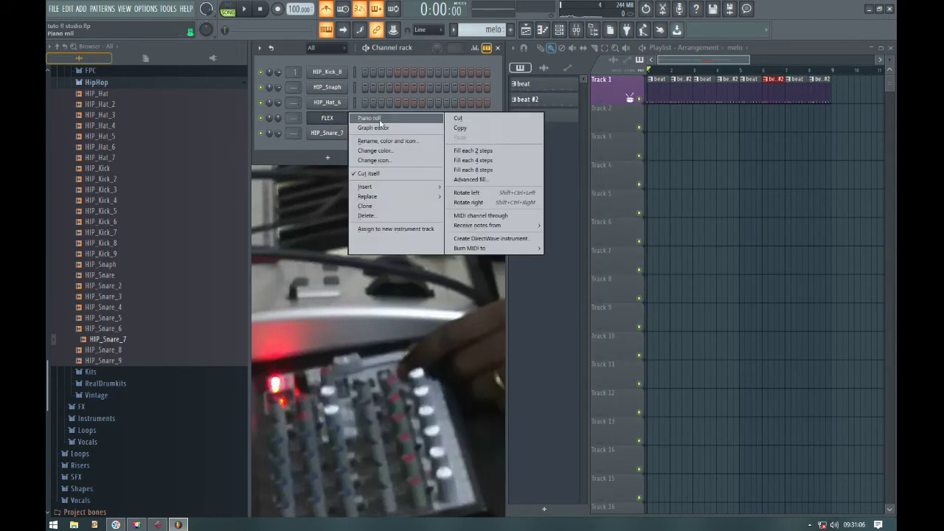
{"action": "left_click", "coordinate": [380, 120]}
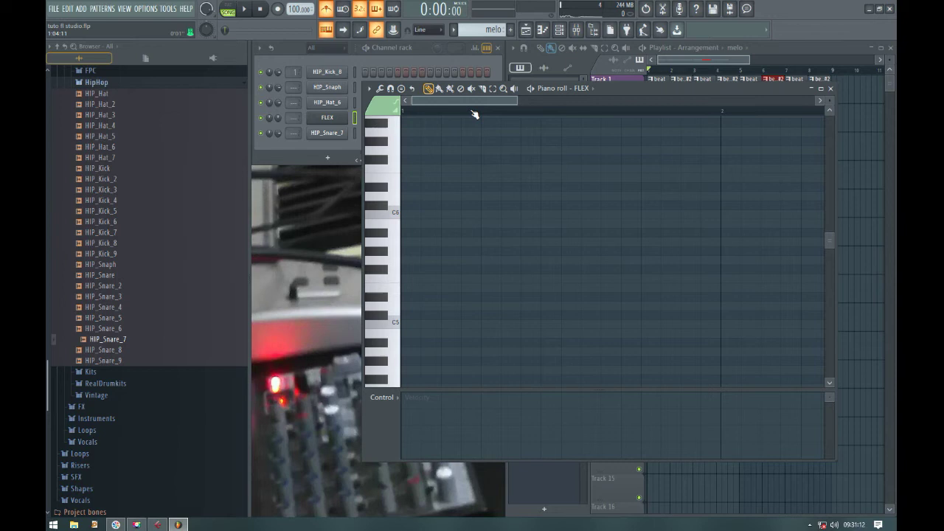
- Audition keys from C5 upward, and stamp a Major chord on C5 at bar 1, lengthened to one full bar
{"action": "left_click", "coordinate": [369, 89]}
{"action": "mouse_move", "coordinate": [403, 133]}
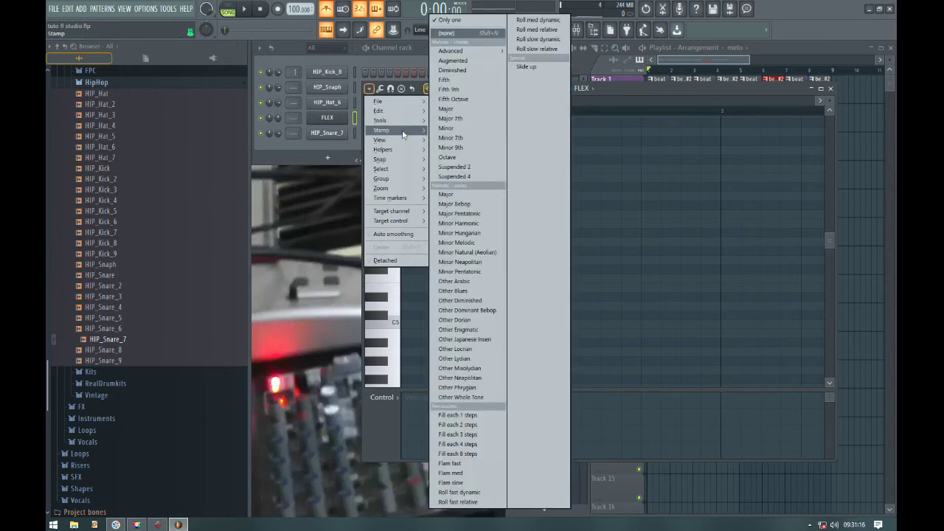
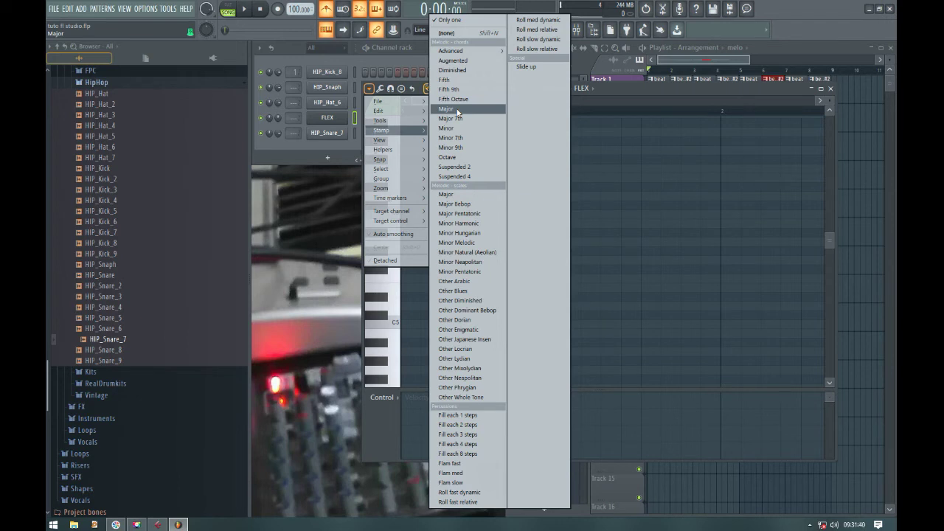
{"action": "left_click", "coordinate": [457, 110]}
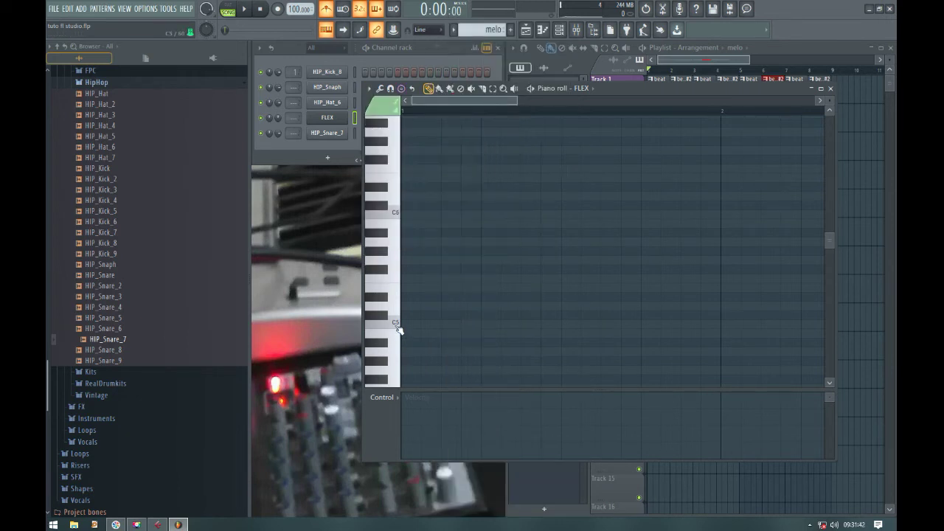
{"action": "scroll", "coordinate": [398, 258], "scroll_direction": "down", "scroll_amount": 4}
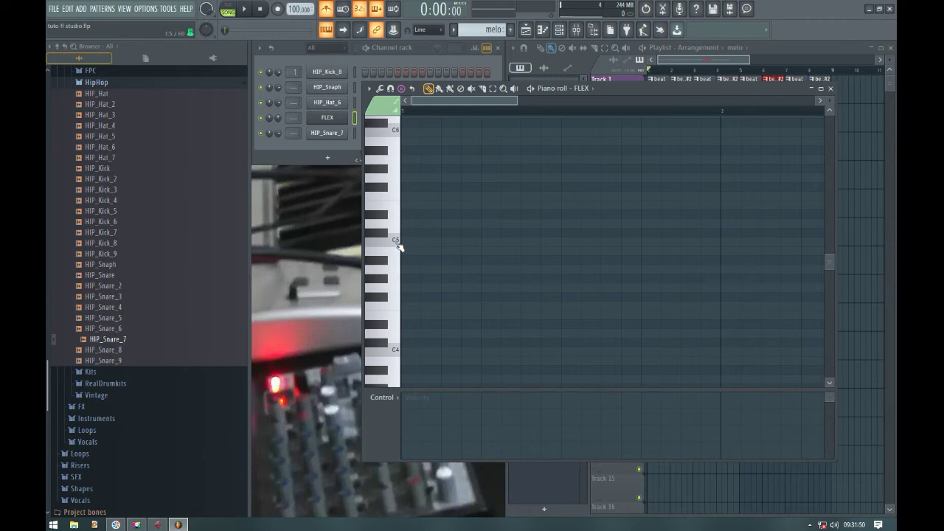
{"action": "left_click", "coordinate": [393, 212]}
{"action": "left_click", "coordinate": [395, 203]}
{"action": "left_click", "coordinate": [396, 193]}
{"action": "left_click", "coordinate": [399, 178]}
{"action": "left_click", "coordinate": [397, 132]}
{"action": "left_click", "coordinate": [404, 241]}
{"action": "left_click_drag", "start_coordinate": [439, 242], "coordinate": [559, 235]}
{"action": "scroll", "coordinate": [714, 144], "scroll_direction": "down", "scroll_amount": 4}
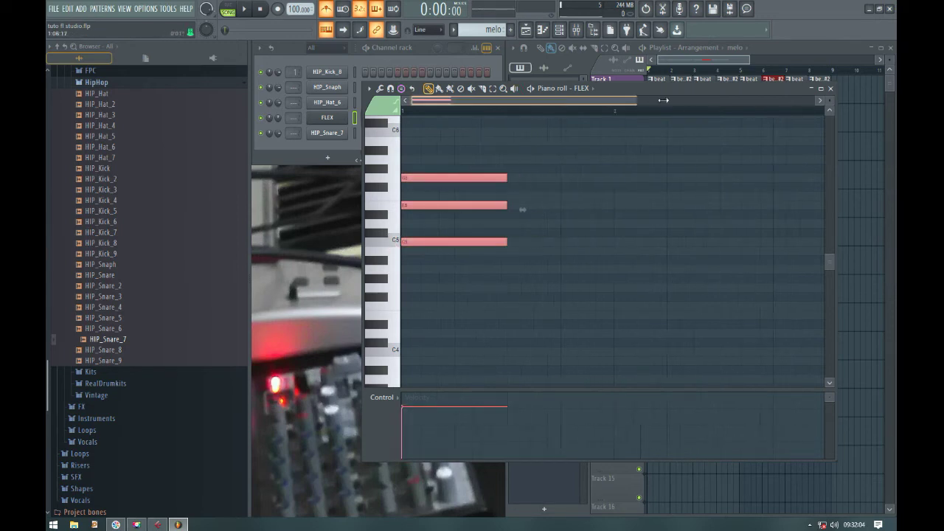
{"action": "left_click_drag", "start_coordinate": [444, 244], "coordinate": [500, 249]}
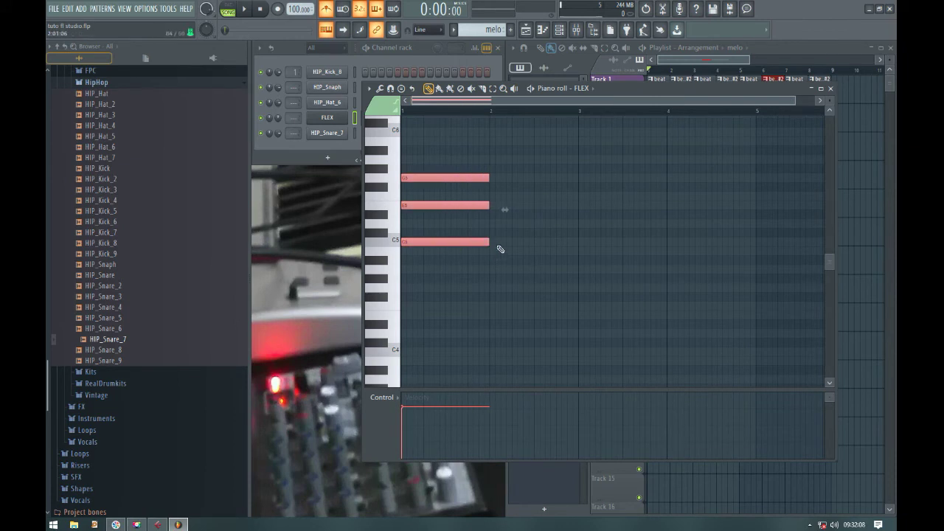
- Place the melo pattern on Track 2 at bar 1 of the playlist and play the song briefly
{"action": "left_click", "coordinate": [728, 67]}
{"action": "left_click", "coordinate": [651, 119]}
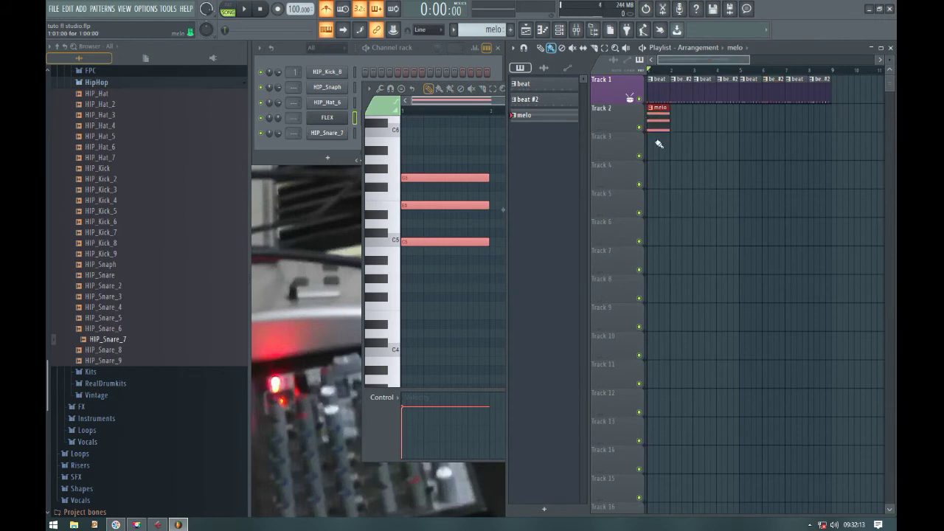
{"action": "left_click", "coordinate": [245, 10]}
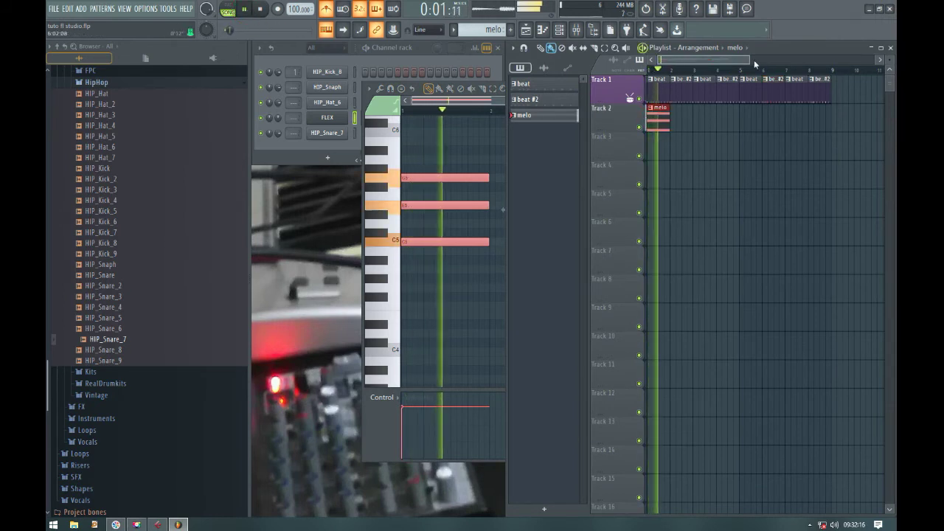
{"action": "left_click_drag", "start_coordinate": [749, 59], "coordinate": [699, 59]}
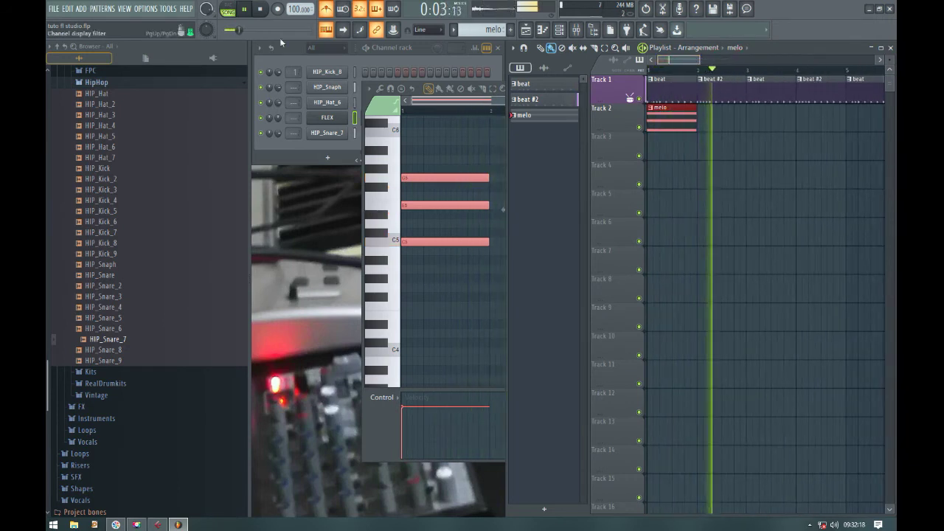
{"action": "left_click", "coordinate": [261, 9]}
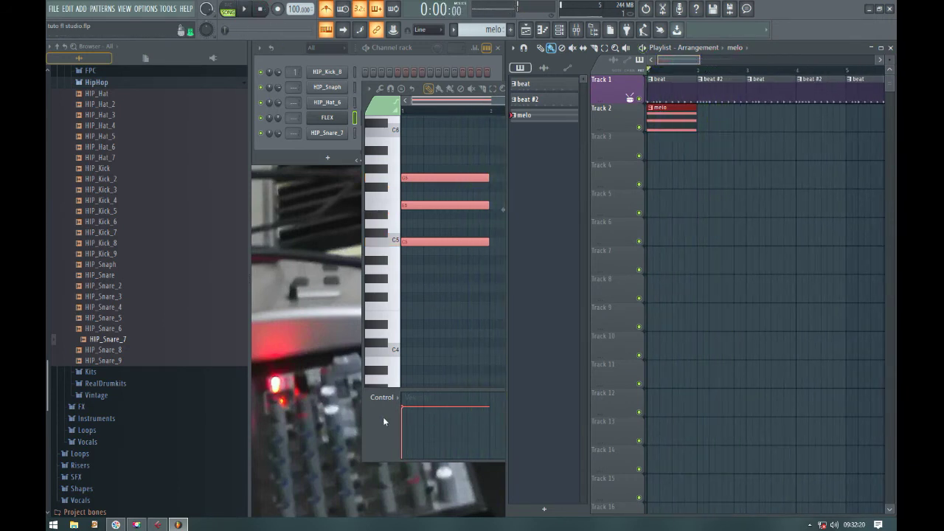
- Stamp a one-bar Major chord on F5 at bar 2 of the FLEX piano roll and play back the two chords
{"action": "left_click", "coordinate": [427, 342]}
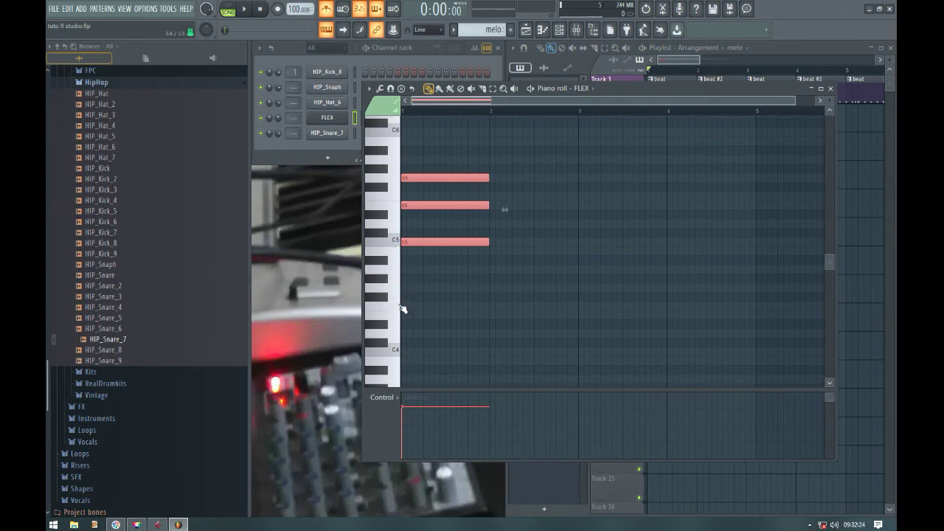
{"action": "left_click", "coordinate": [395, 241]}
{"action": "left_click", "coordinate": [394, 225]}
{"action": "left_click", "coordinate": [395, 208]}
{"action": "left_click", "coordinate": [393, 191]}
{"action": "left_click", "coordinate": [393, 195]}
{"action": "left_click", "coordinate": [369, 89]}
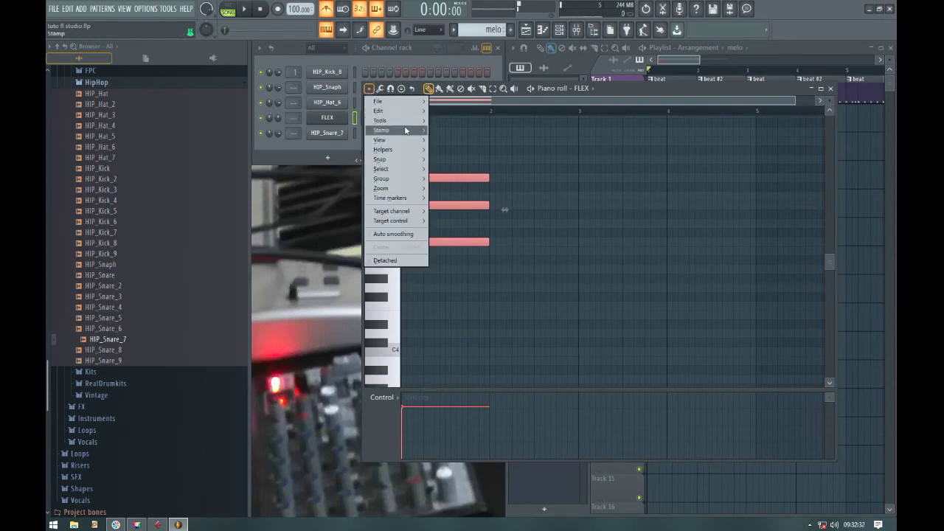
{"action": "mouse_move", "coordinate": [391, 129]}
{"action": "left_click", "coordinate": [458, 112]}
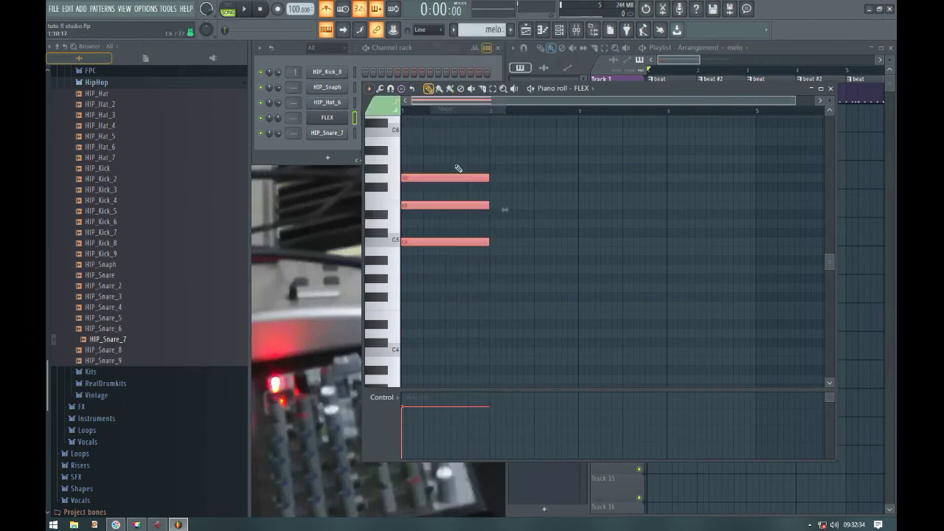
{"action": "left_click", "coordinate": [499, 197]}
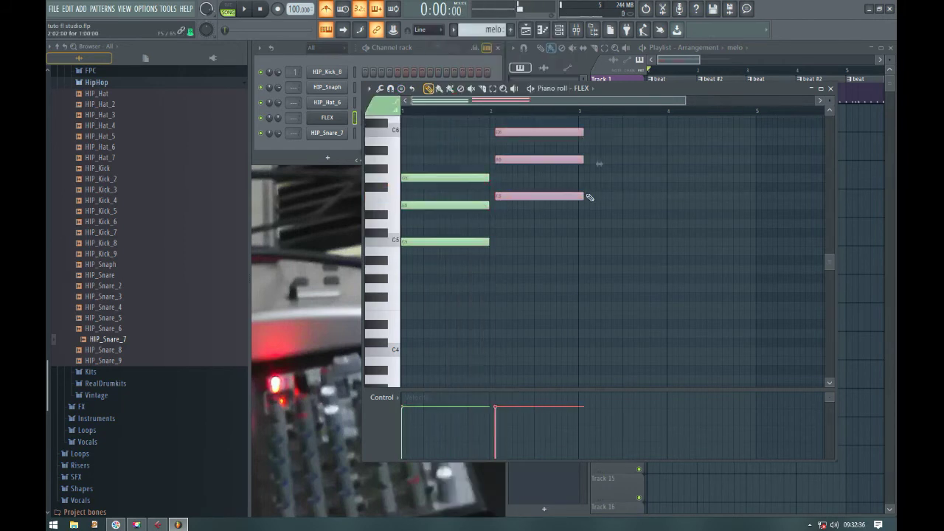
{"action": "scroll", "coordinate": [571, 280], "scroll_direction": "up", "scroll_amount": 3}
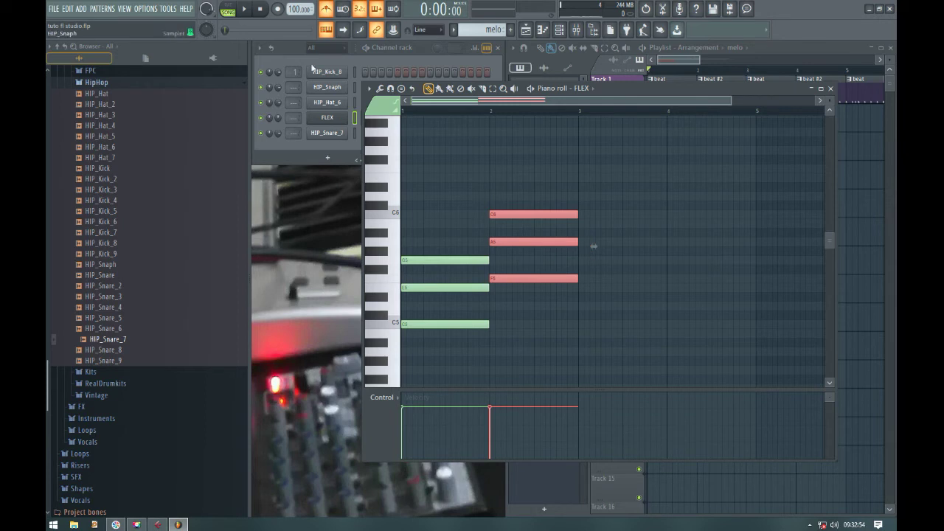
{"action": "left_click", "coordinate": [246, 10]}
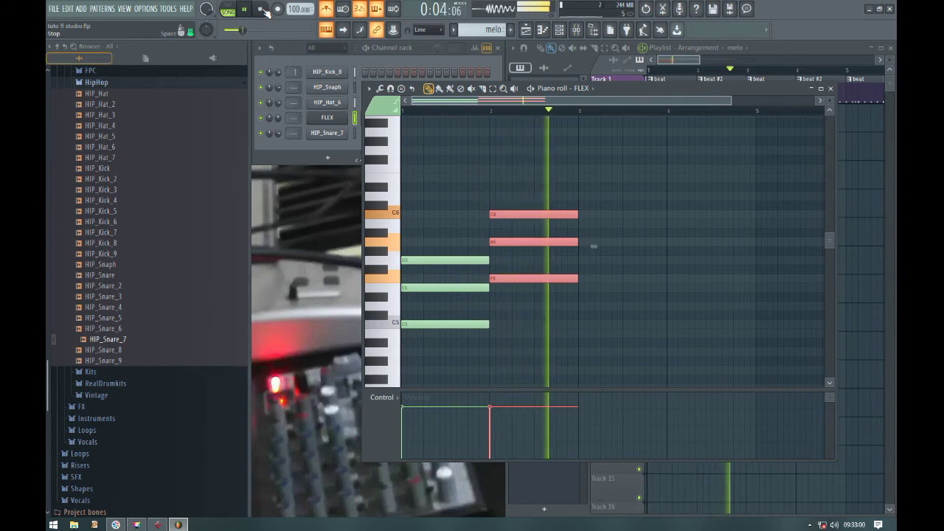
{"action": "left_click", "coordinate": [260, 9]}
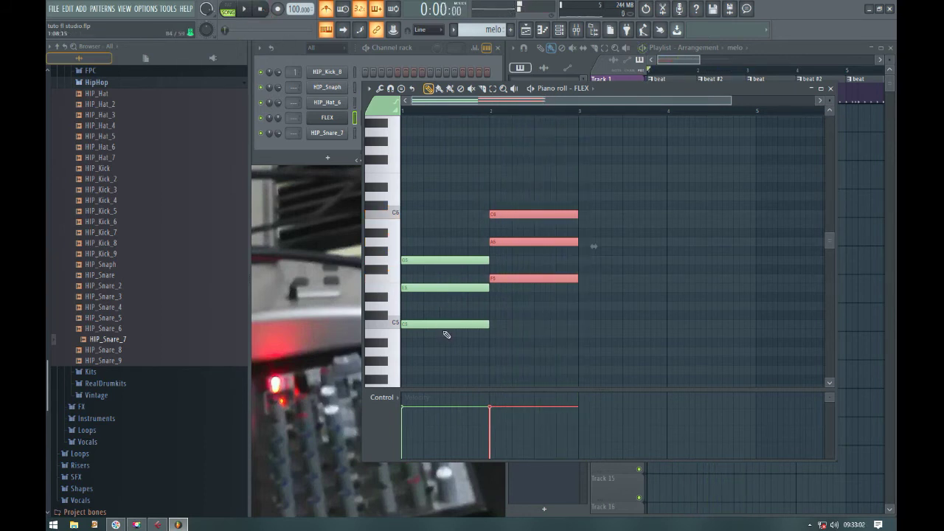
- Stamp a one-bar Major chord on G5 at bar 3 and play back the three chords
{"action": "left_click", "coordinate": [369, 88]}
{"action": "mouse_move", "coordinate": [401, 129]}
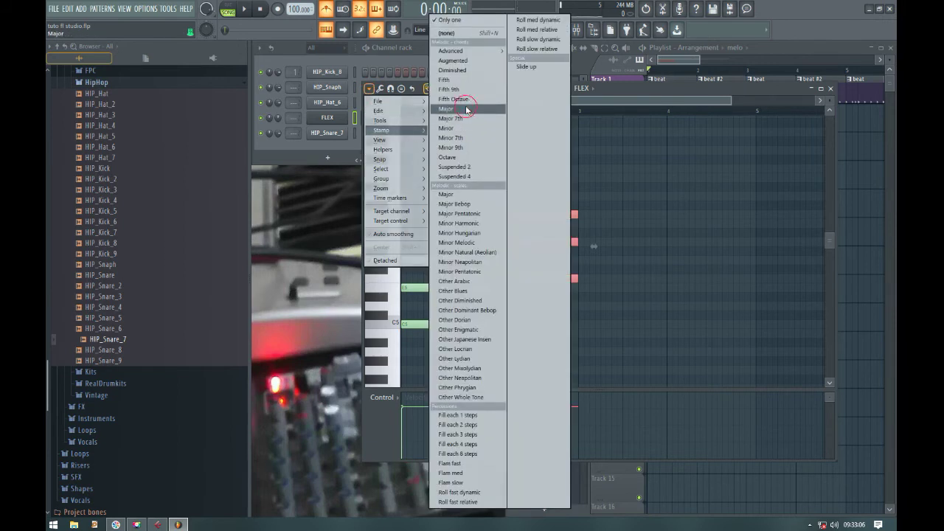
{"action": "left_click", "coordinate": [480, 127]}
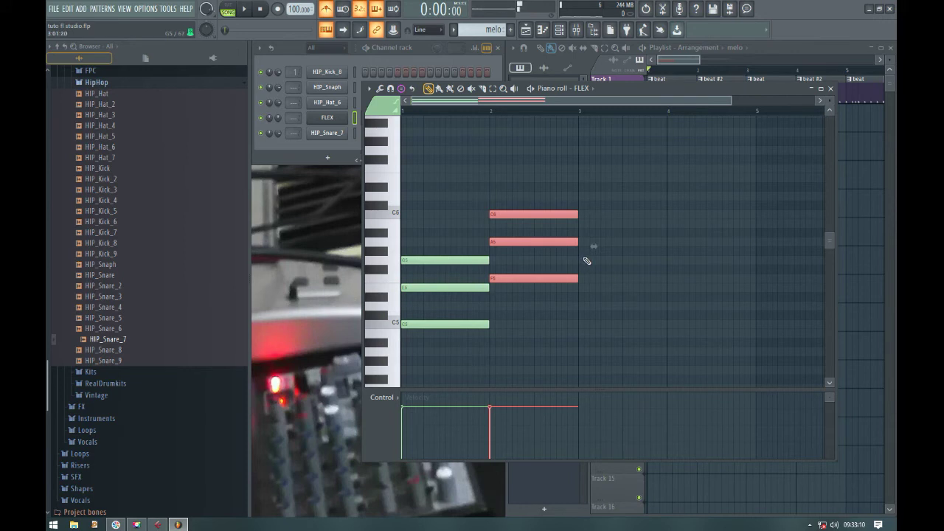
{"action": "left_click", "coordinate": [586, 261]}
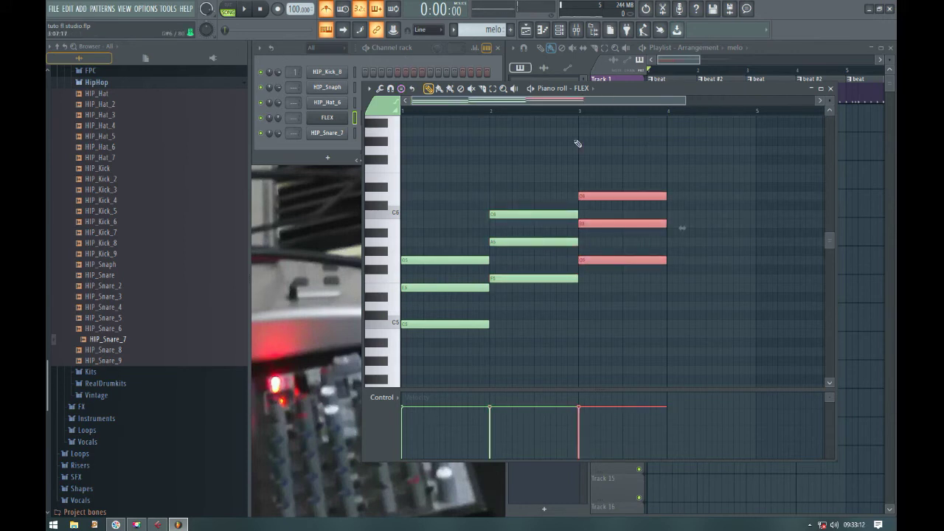
{"action": "left_click", "coordinate": [247, 9]}
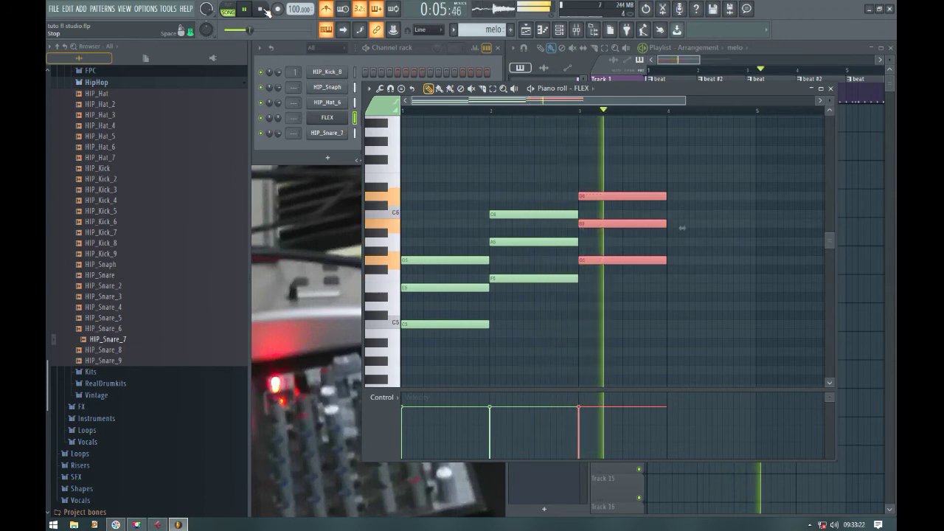
{"action": "key", "text": "space"}
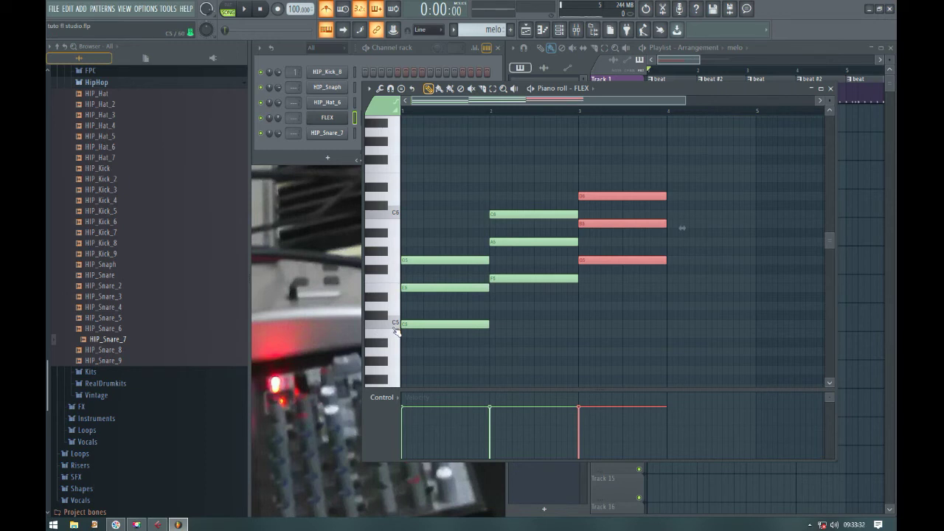
- Audition the keys from F5 to A5 and stamp a one-bar Minor chord on A5 at bar 4
{"action": "left_click", "coordinate": [369, 89]}
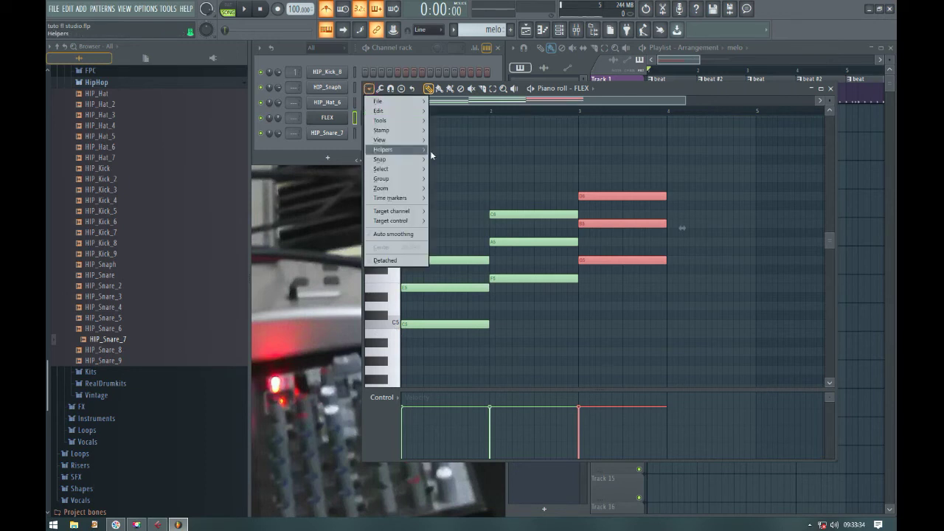
{"action": "mouse_move", "coordinate": [415, 131]}
{"action": "left_click", "coordinate": [471, 137]}
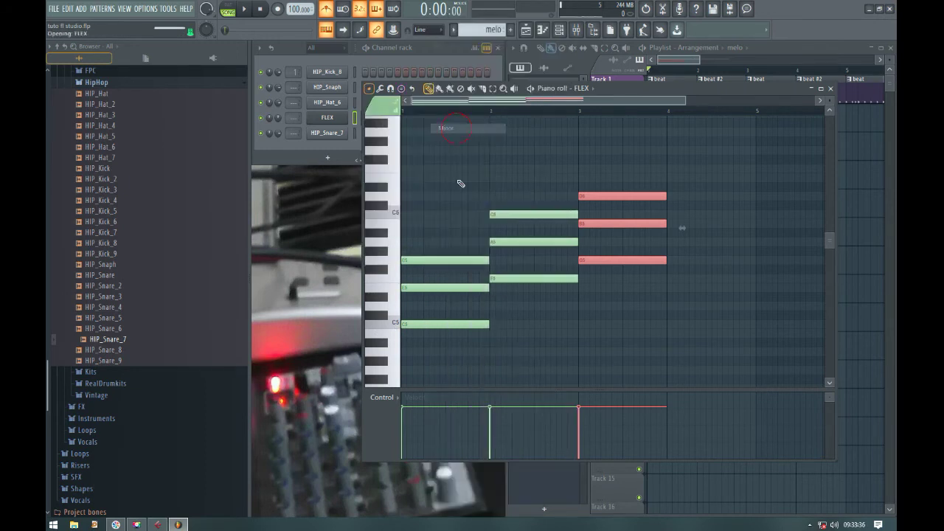
{"action": "left_click", "coordinate": [391, 281]}
{"action": "left_click", "coordinate": [389, 263]}
{"action": "left_click", "coordinate": [393, 243]}
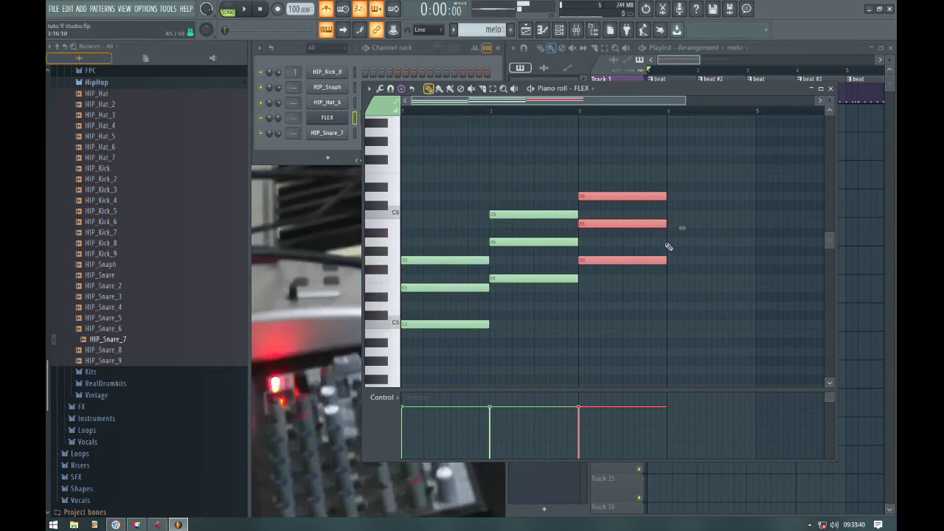
{"action": "left_click", "coordinate": [667, 243]}
- Play back the complete four-chord progression and save the project
{"action": "left_click", "coordinate": [246, 11]}
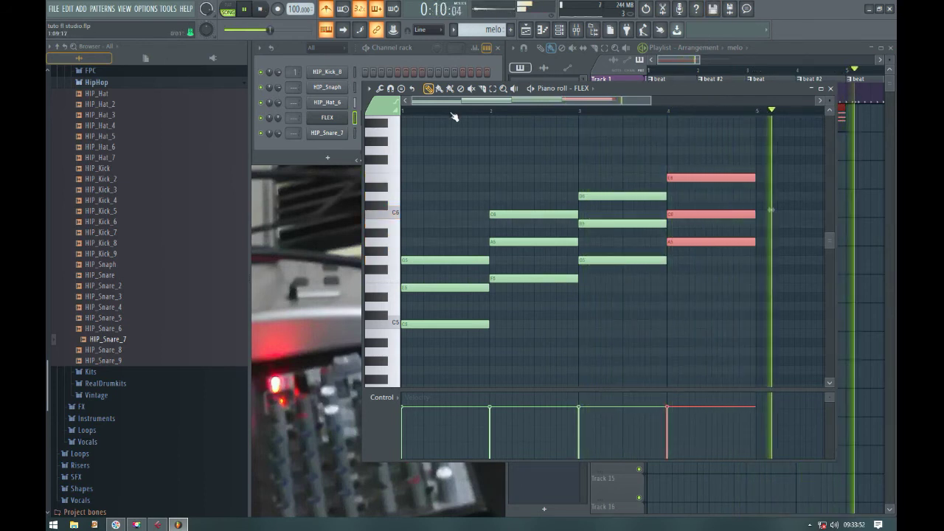
{"action": "key", "text": "space"}
{"action": "left_click", "coordinate": [58, 10]}
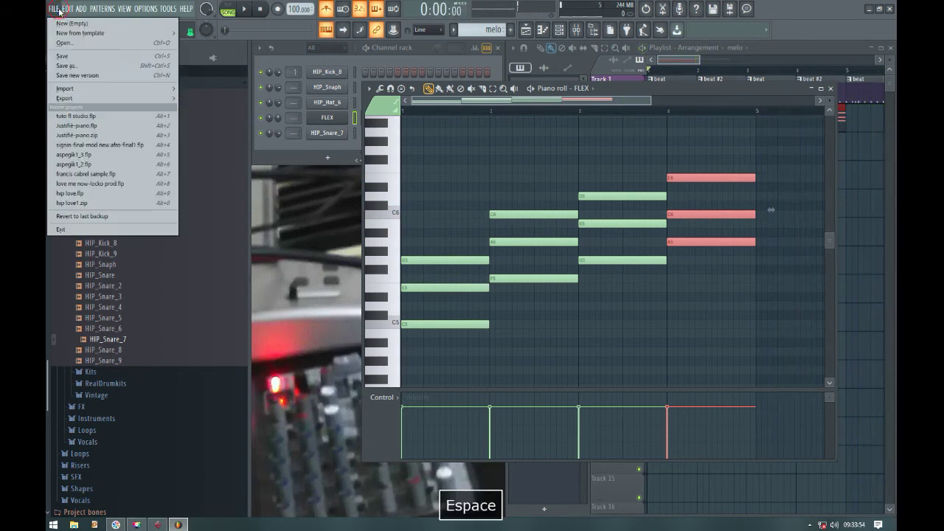
{"action": "left_click", "coordinate": [63, 56]}
- Maximize the playlist, place a second melo clip on Track 2 at bar 5 and play the arrangement
{"action": "double_click", "coordinate": [829, 48]}
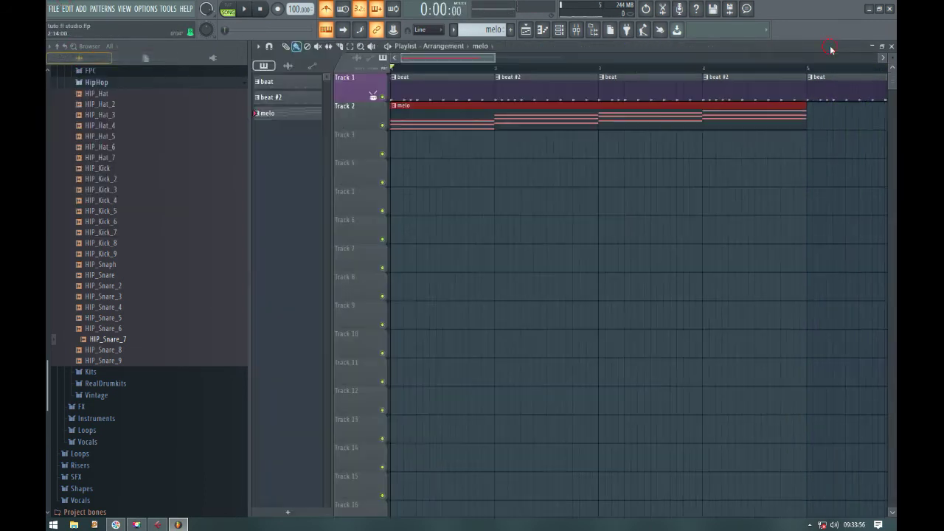
{"action": "left_click_drag", "start_coordinate": [497, 55], "coordinate": [710, 57]}
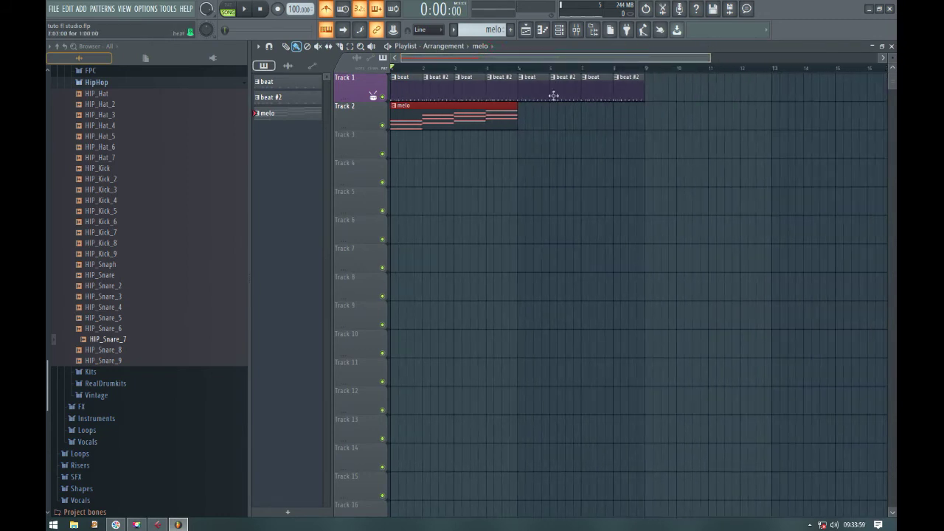
{"action": "left_click", "coordinate": [523, 117]}
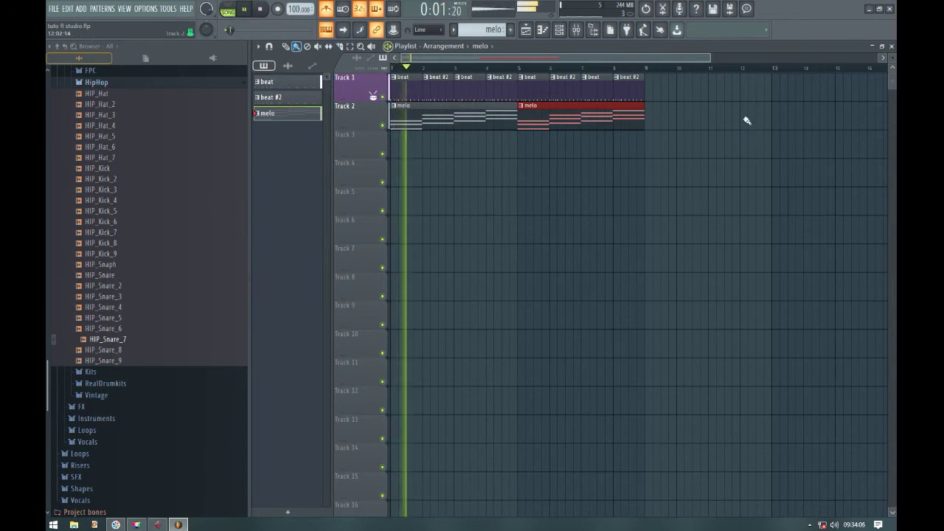
{"action": "left_click_drag", "start_coordinate": [712, 59], "coordinate": [634, 60]}
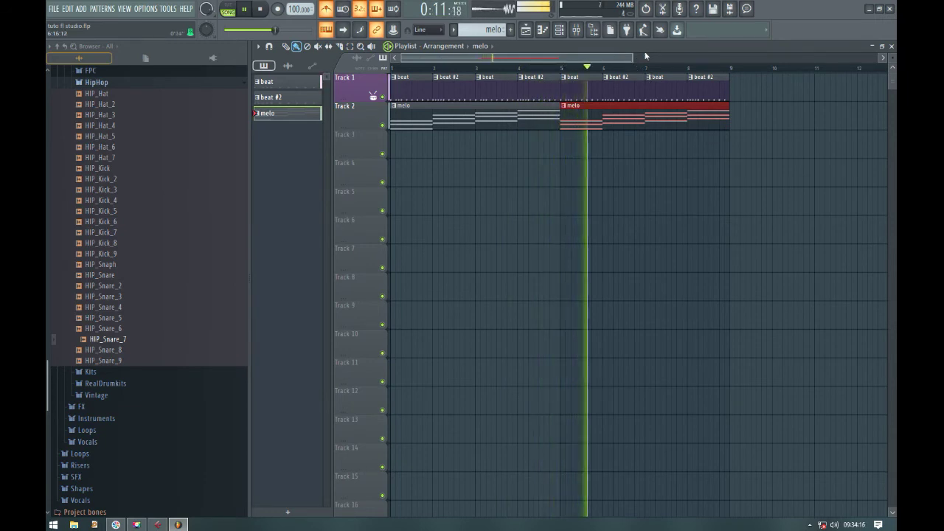
- Review the FLEX chord notes of the melo pattern in the piano roll
{"action": "left_click", "coordinate": [279, 117]}
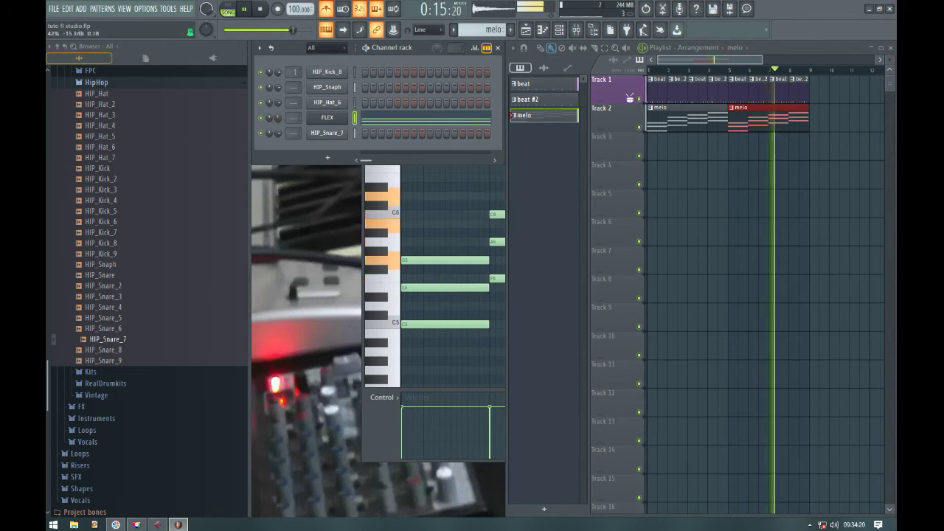
{"action": "left_click", "coordinate": [395, 409]}
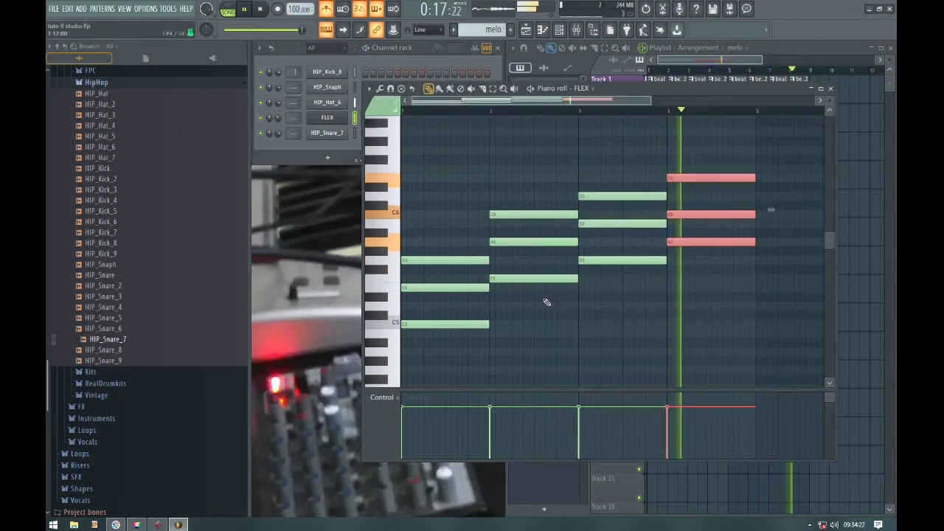
{"action": "left_click", "coordinate": [831, 91]}
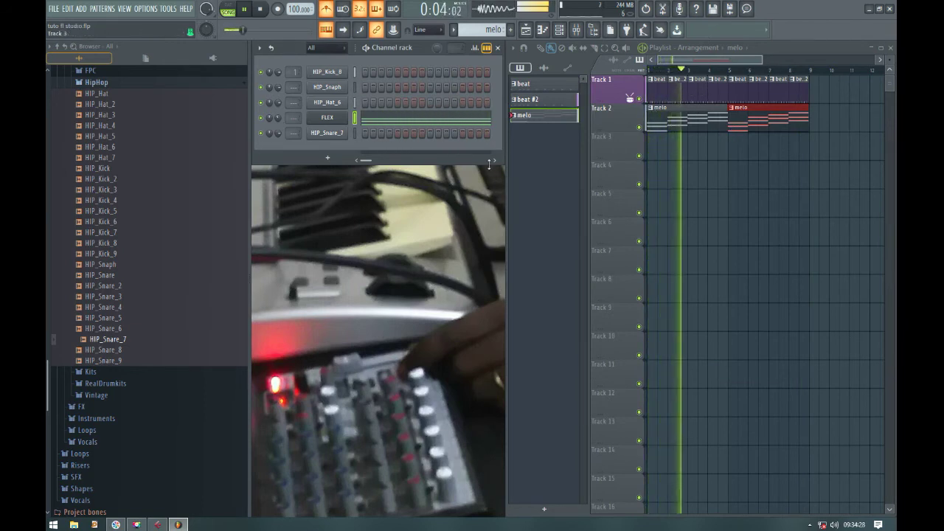
- Create a new pattern named "appui melo"
{"action": "key", "text": "F4"}
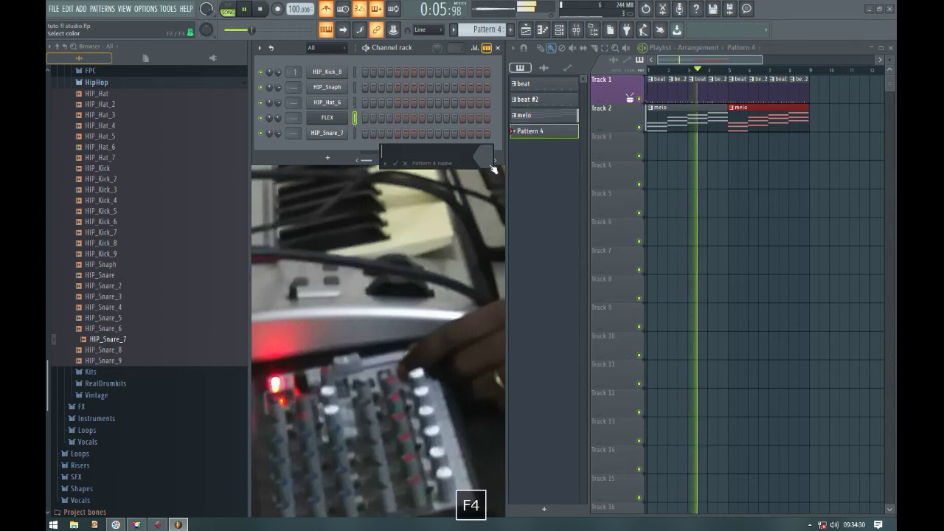
{"action": "type", "text": "appui "}
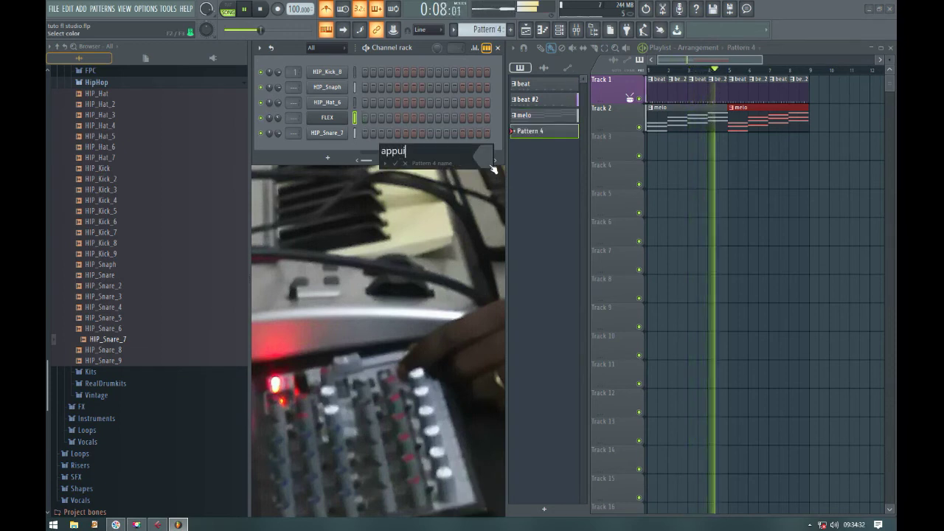
{"action": "type", "text": "melo"}
{"action": "key", "text": "Return"}
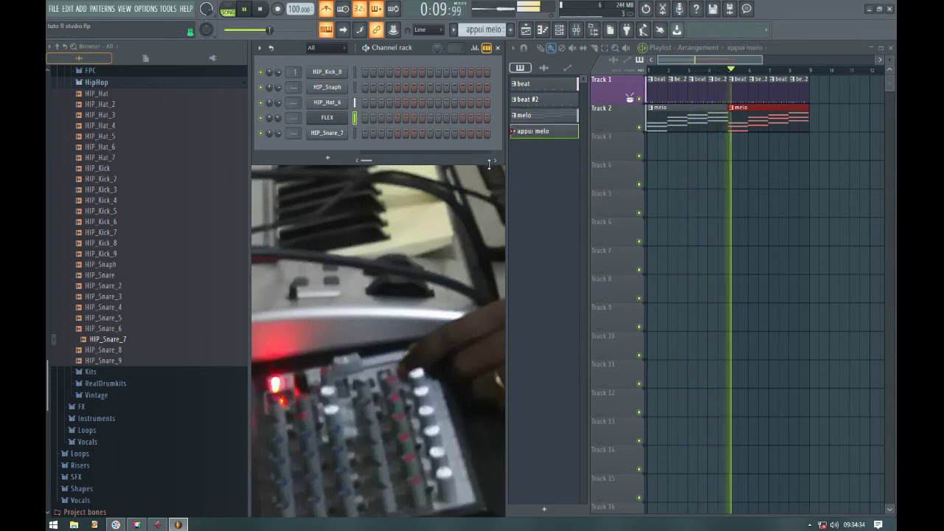
- Copy the FLEX channel's chord notes from the melo pattern
{"action": "left_click", "coordinate": [544, 115]}
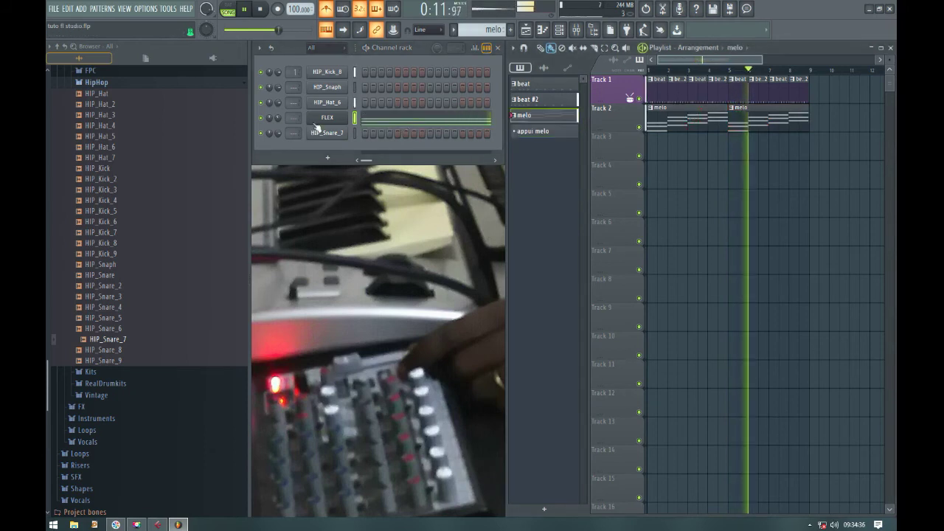
{"action": "right_click", "coordinate": [346, 114]}
{"action": "left_click", "coordinate": [460, 128]}
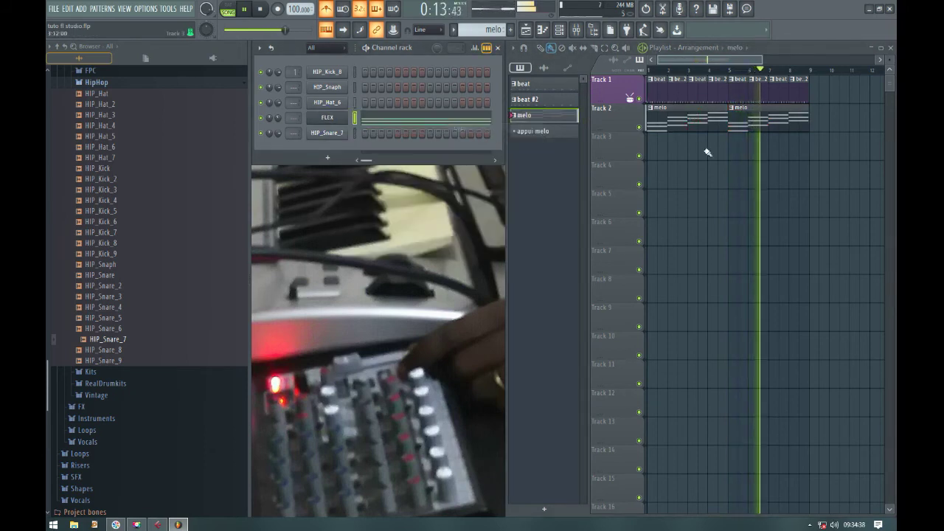
- Insert an FL Keys channel with the appui melo pattern selected, stopping playback and moving the plugin window clear of the channel list
{"action": "left_click", "coordinate": [528, 131]}
{"action": "right_click", "coordinate": [347, 114]}
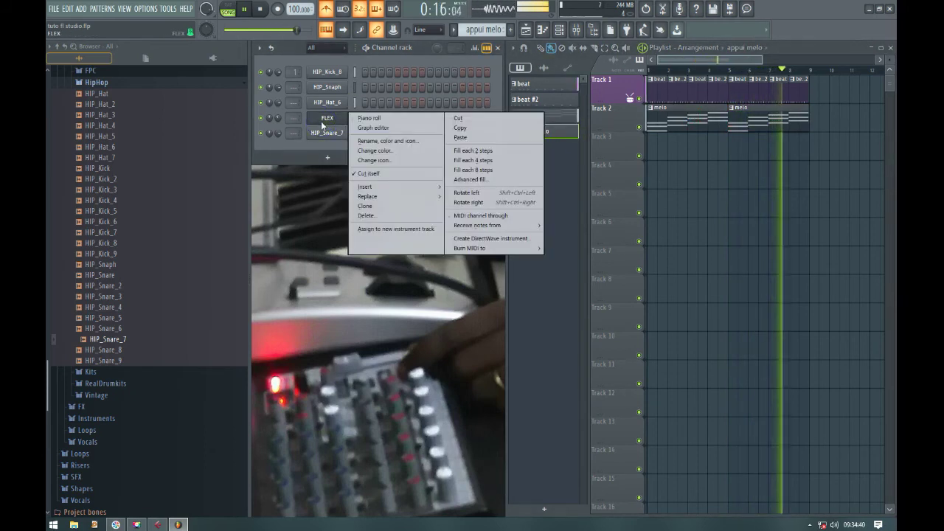
{"action": "mouse_move", "coordinate": [400, 186]}
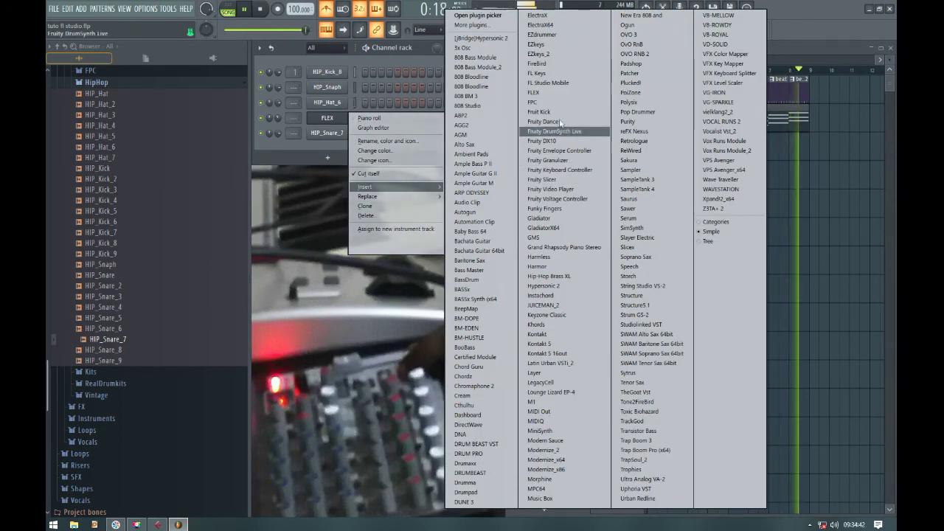
{"action": "left_click", "coordinate": [543, 75]}
{"action": "key", "text": "space"}
{"action": "left_click_drag", "start_coordinate": [350, 98], "coordinate": [389, 204]}
- Paste the copied chords into the FL Keys channel and open them in the piano roll
{"action": "right_click", "coordinate": [343, 115]}
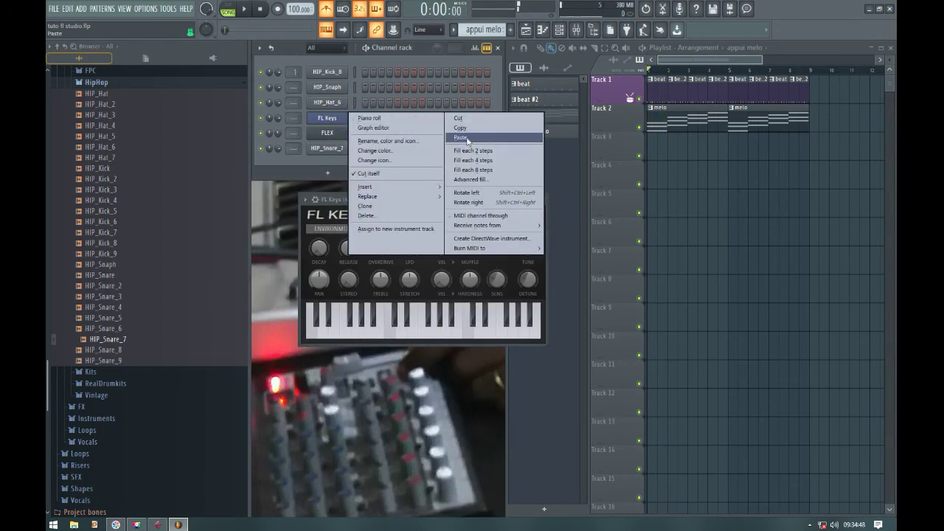
{"action": "left_click", "coordinate": [466, 140]}
{"action": "left_click", "coordinate": [404, 121]}
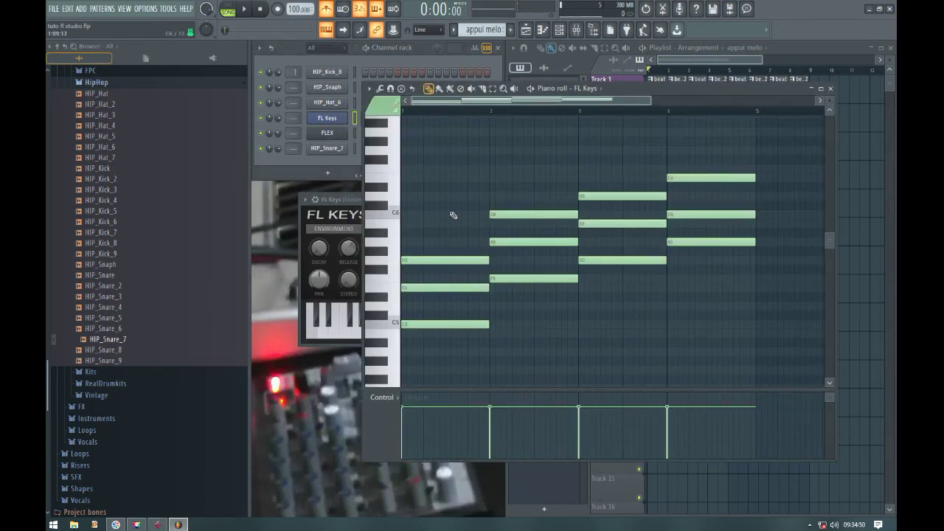
- Shorten all the FL Keys chord notes to one beat each
{"action": "key", "text": "ctrl+a"}
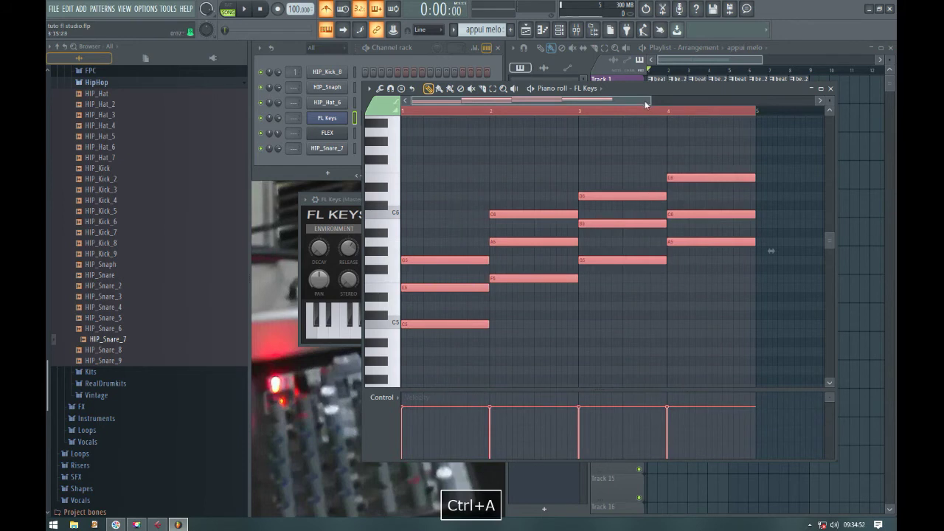
{"action": "left_click_drag", "start_coordinate": [650, 101], "coordinate": [605, 101]}
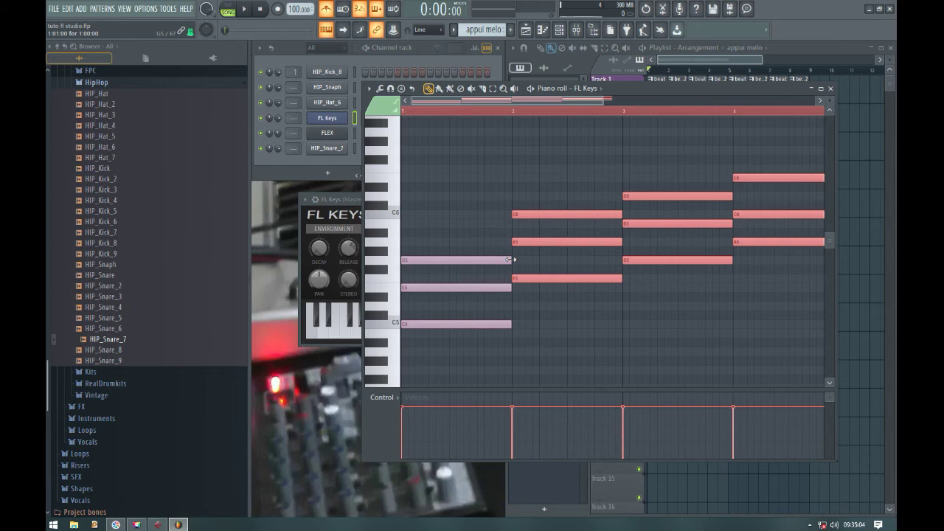
{"action": "left_click_drag", "start_coordinate": [508, 260], "coordinate": [438, 261]}
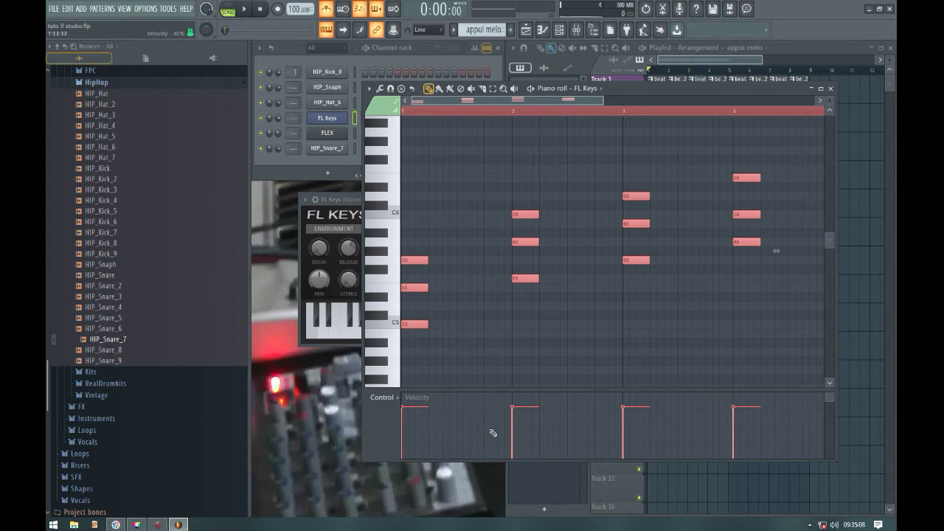
- Paste a second set of the one-beat chords directly after the first hit in every bar
{"action": "key", "text": "ctrl+v"}
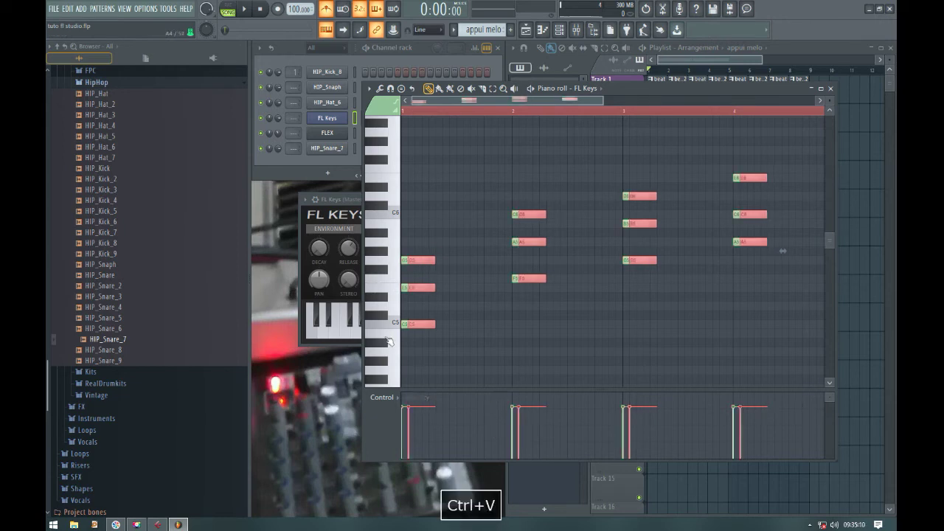
{"action": "left_click_drag", "start_coordinate": [422, 327], "coordinate": [440, 326]}
{"action": "key", "text": "space"}
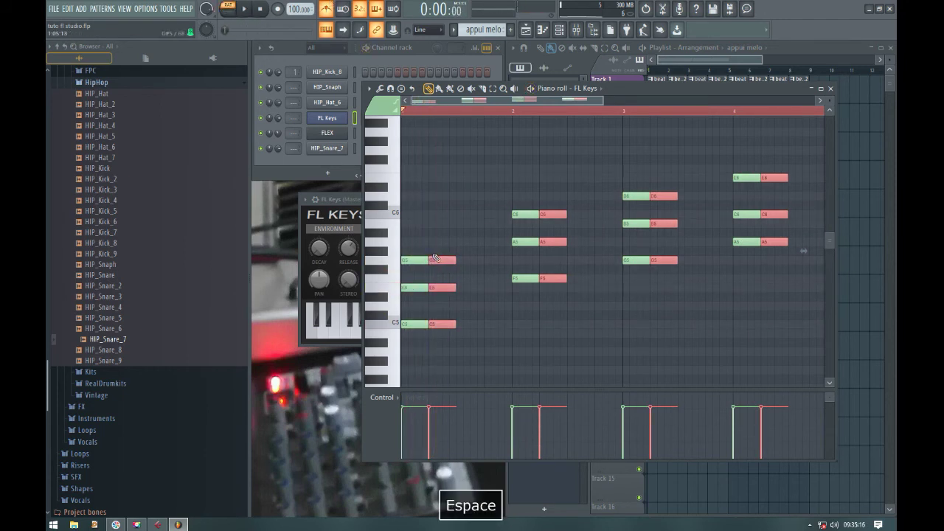
- Shorten all chord notes to half a beat, move the second hits one step earlier and play the pattern
{"action": "key", "text": "ctrl+a"}
{"action": "left_click_drag", "start_coordinate": [455, 259], "coordinate": [440, 259]}
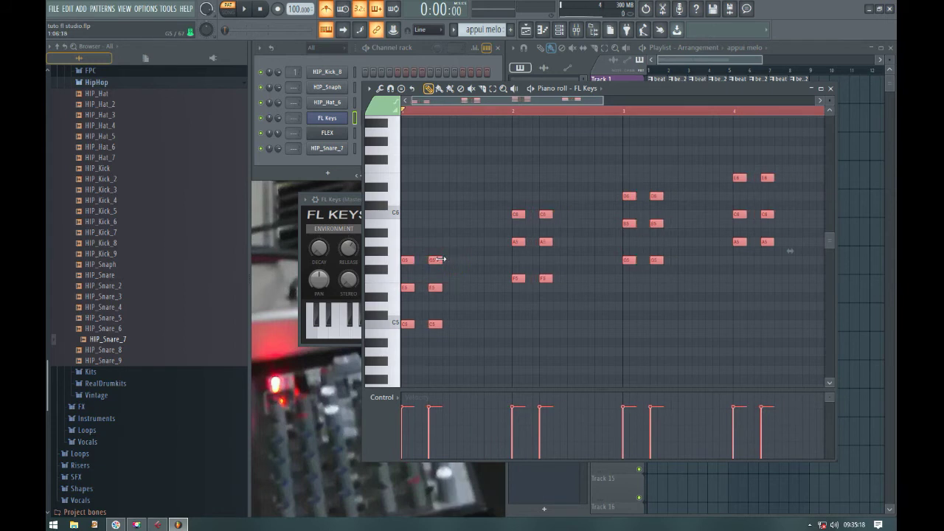
{"action": "right_click", "coordinate": [464, 295]}
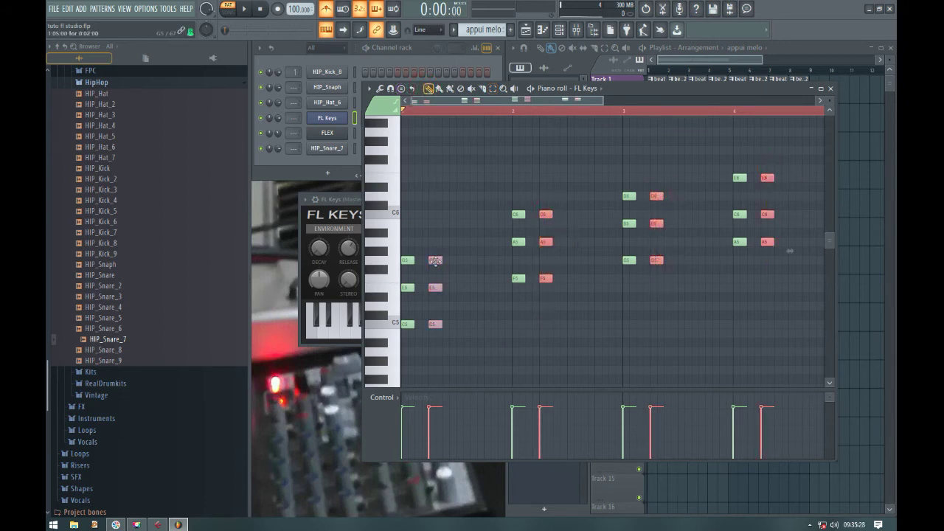
{"action": "left_click_drag", "start_coordinate": [435, 260], "coordinate": [426, 260]}
{"action": "key", "text": "space"}
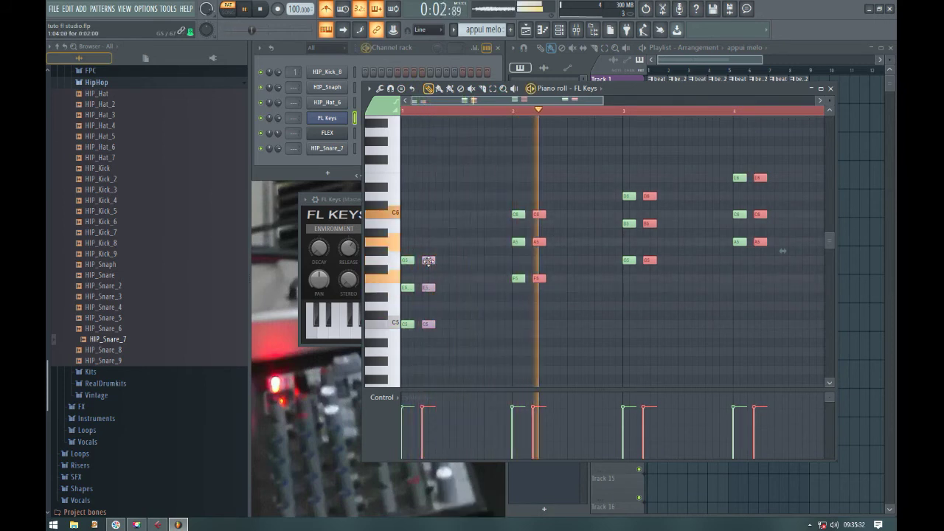
- Add third and fourth half-beat chord hits at steps 7 and 11 of every bar, save the project and listen to the pattern
{"action": "key", "text": "ctrl+v"}
{"action": "key", "text": "ctrl+v"}
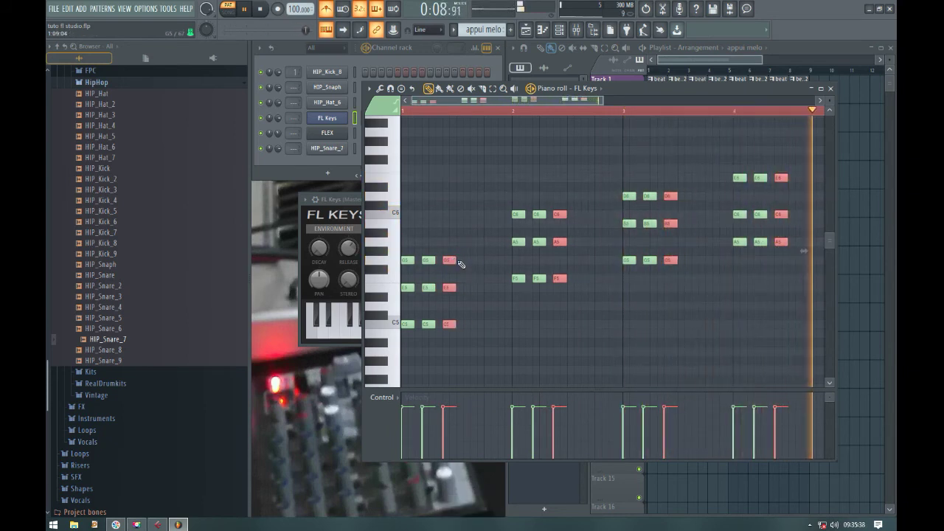
{"action": "key", "text": "ctrl+v"}
{"action": "key", "text": "ctrl+v"}
{"action": "key", "text": "ctrl+v"}
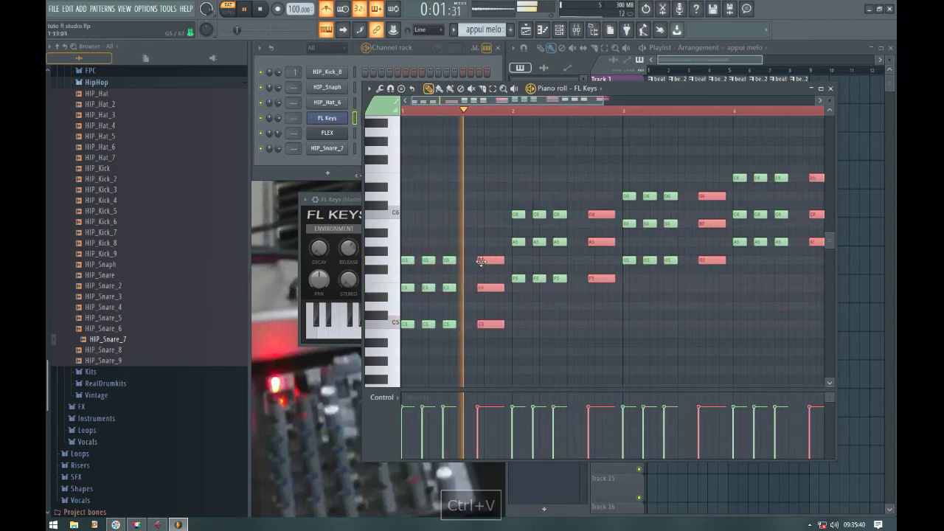
{"action": "key", "text": "shift+Left"}
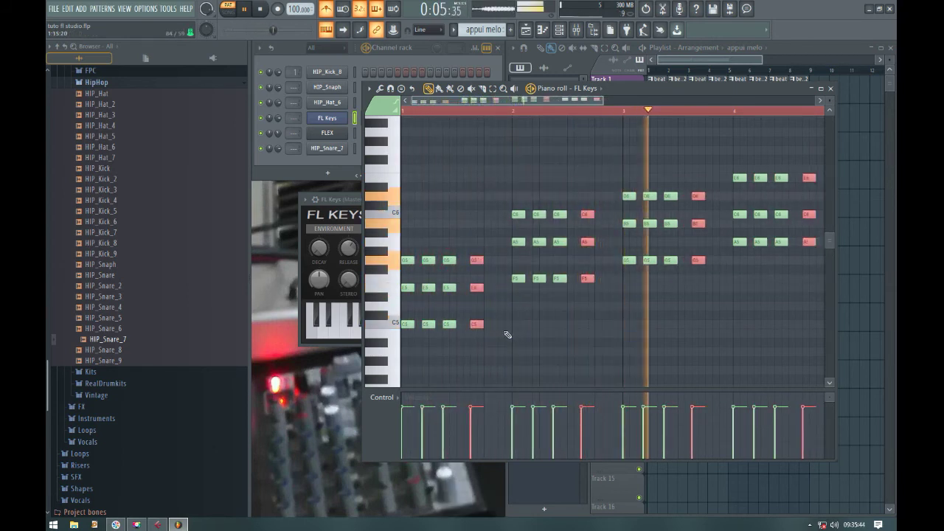
{"action": "key", "text": "ctrl+s"}
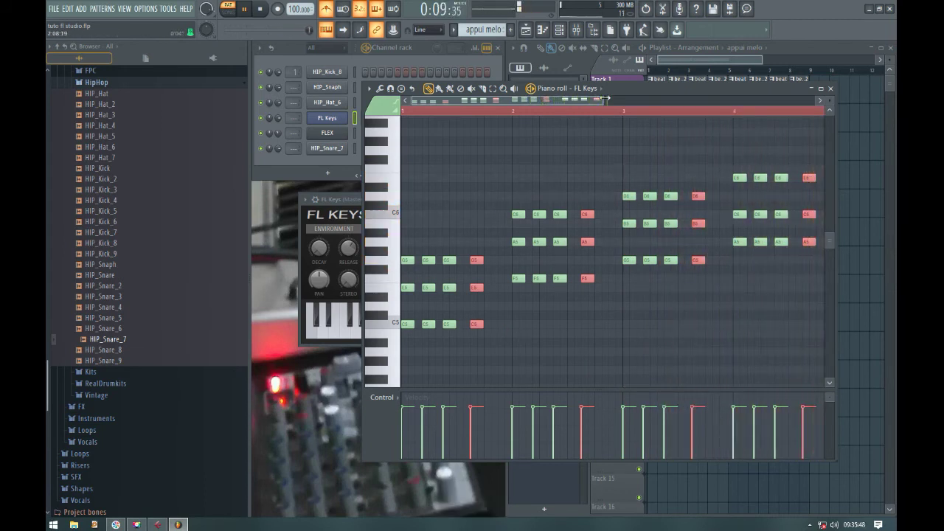
{"action": "left_click_drag", "start_coordinate": [601, 99], "coordinate": [572, 98]}
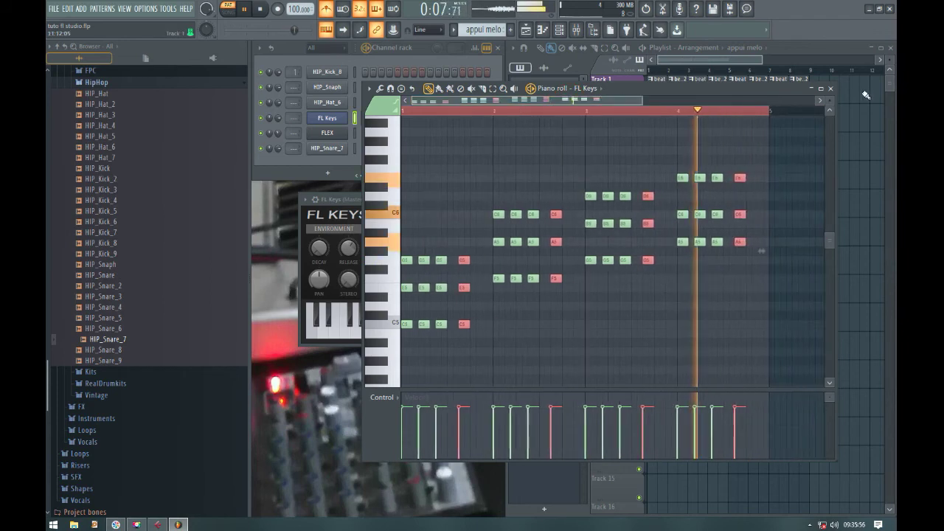
{"action": "key", "text": "space"}
- Close the piano roll, maximize the playlist and place appui melo clips on Track 3 at bars 1 and 5
{"action": "left_click", "coordinate": [830, 87]}
{"action": "double_click", "coordinate": [694, 47]}
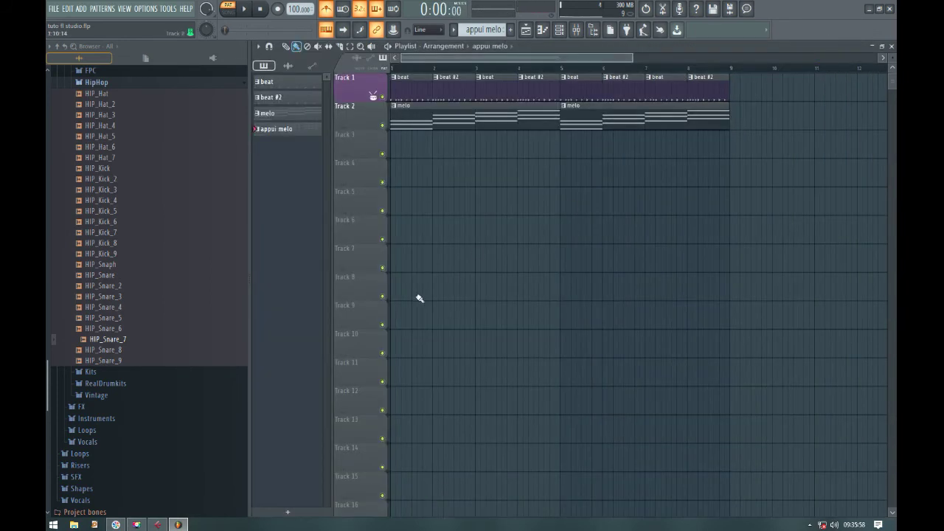
{"action": "left_click", "coordinate": [395, 152]}
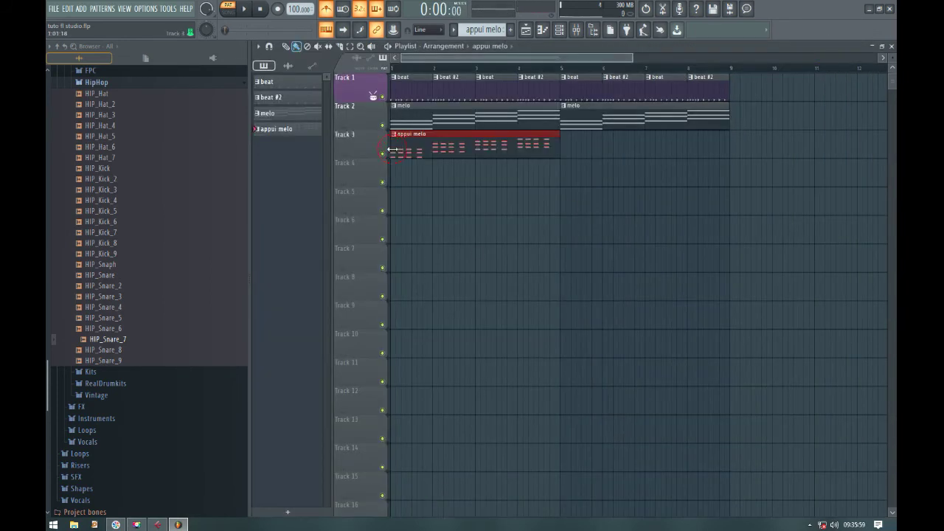
{"action": "left_click", "coordinate": [562, 152]}
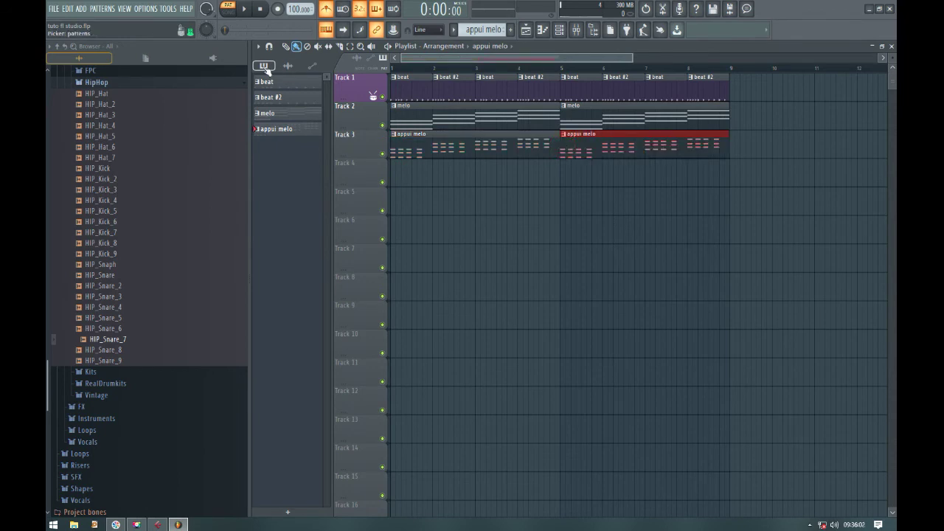
- Play the full arrangement in song mode, checking the channels and the playlist clips during playback
{"action": "left_click", "coordinate": [246, 10]}
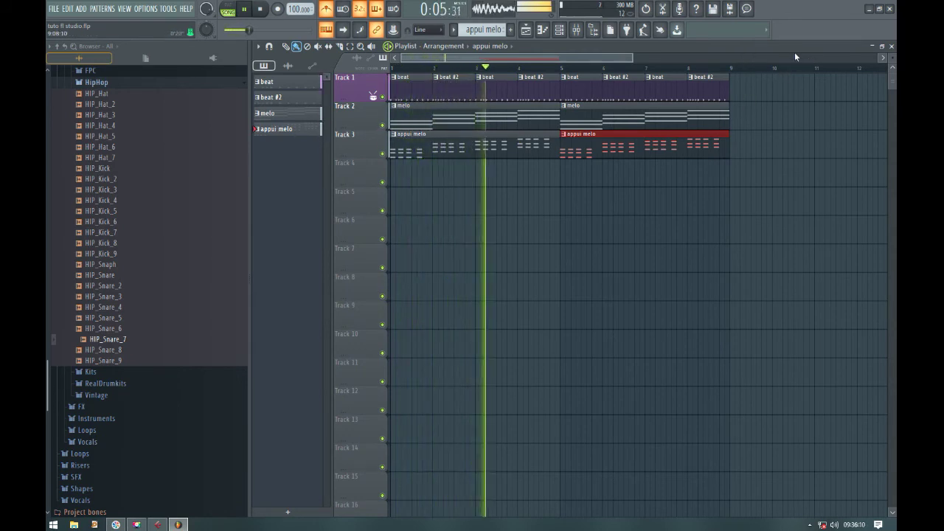
{"action": "key", "text": "F6"}
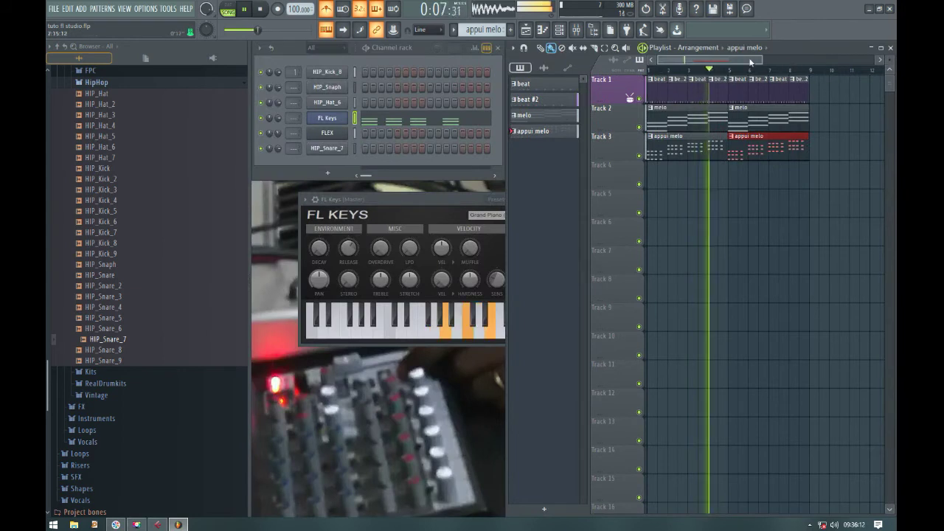
{"action": "left_click_drag", "start_coordinate": [765, 61], "coordinate": [734, 61]}
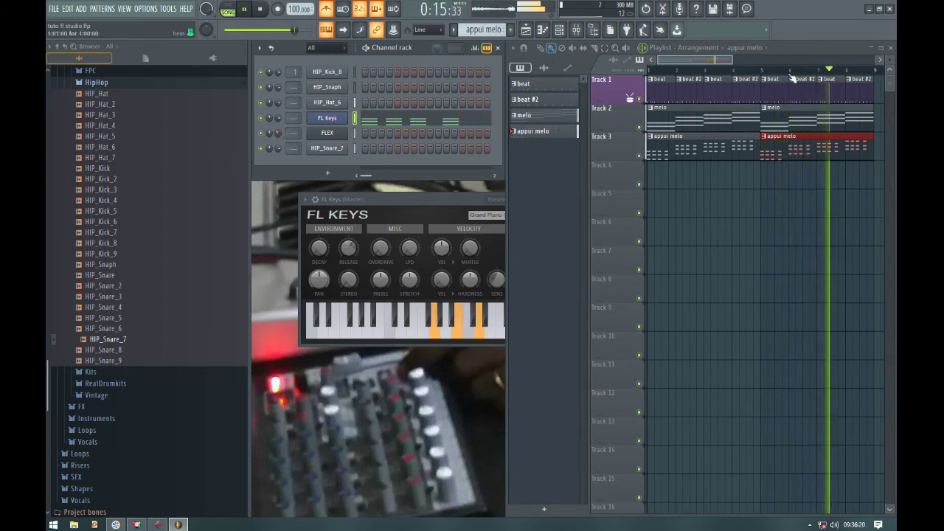
{"action": "double_click", "coordinate": [831, 49]}
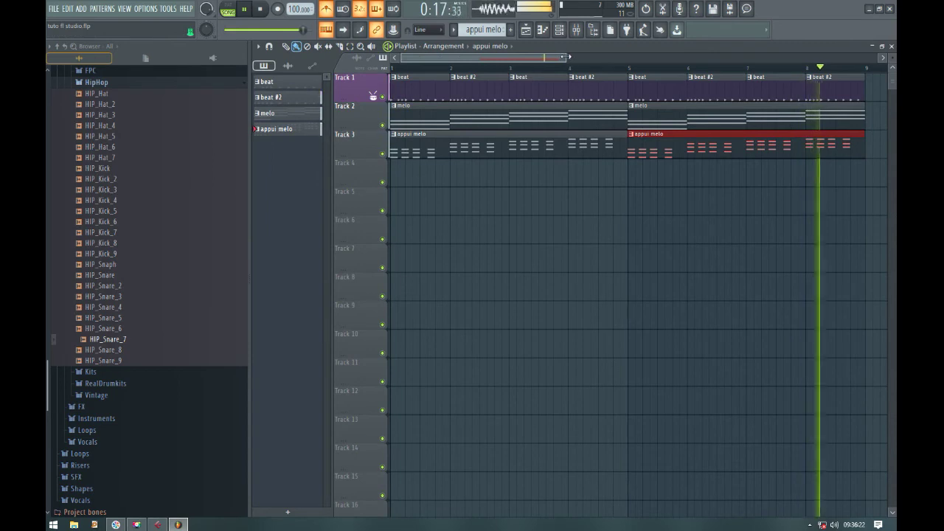
{"action": "key", "text": "space"}
{"action": "scroll", "coordinate": [533, 56], "scroll_direction": "down", "scroll_amount": 3}
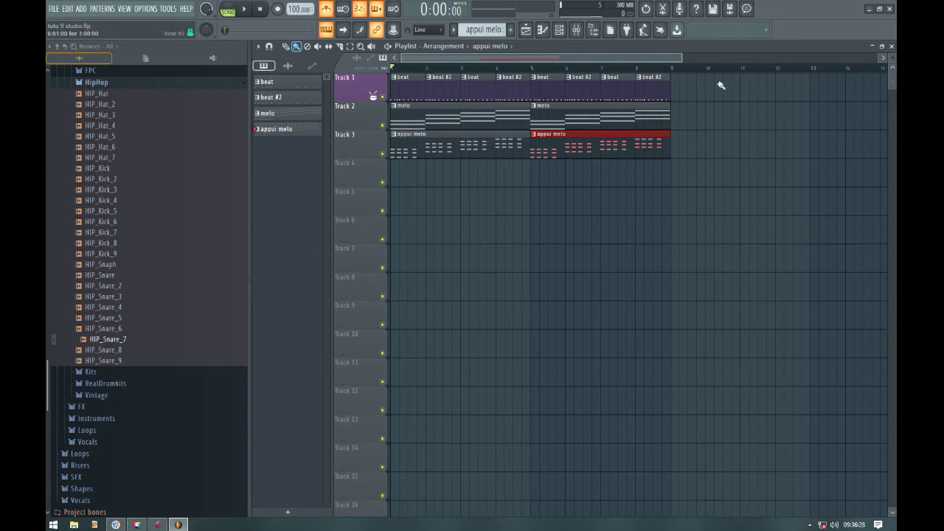
- Select all clips on Tracks 1 to 3 and duplicate the eight-bar arrangement twice, extending it through bar 24
{"action": "key", "text": "ctrl+a"}
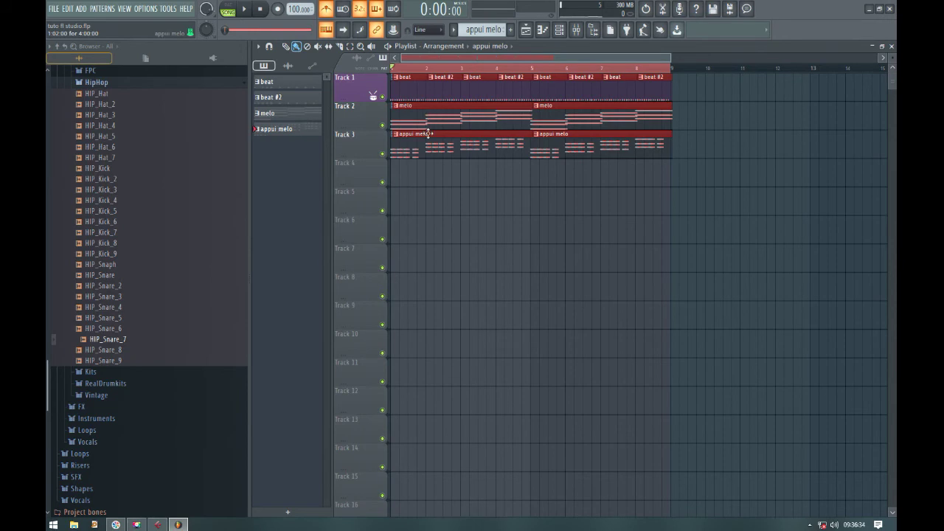
{"action": "key", "text": "ctrl+z"}
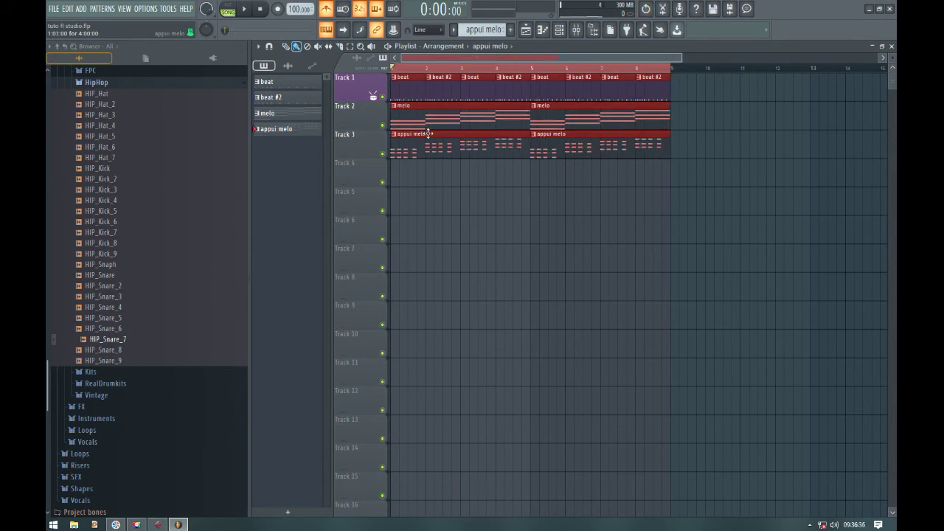
{"action": "key", "text": "ctrl+b"}
{"action": "key", "text": "ctrl+b"}
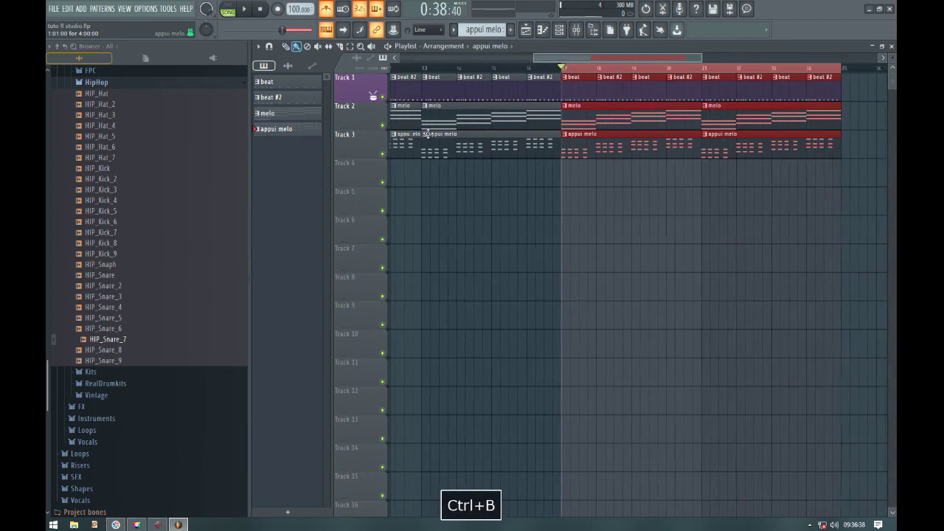
{"action": "left_click_drag", "start_coordinate": [606, 56], "coordinate": [811, 67]}
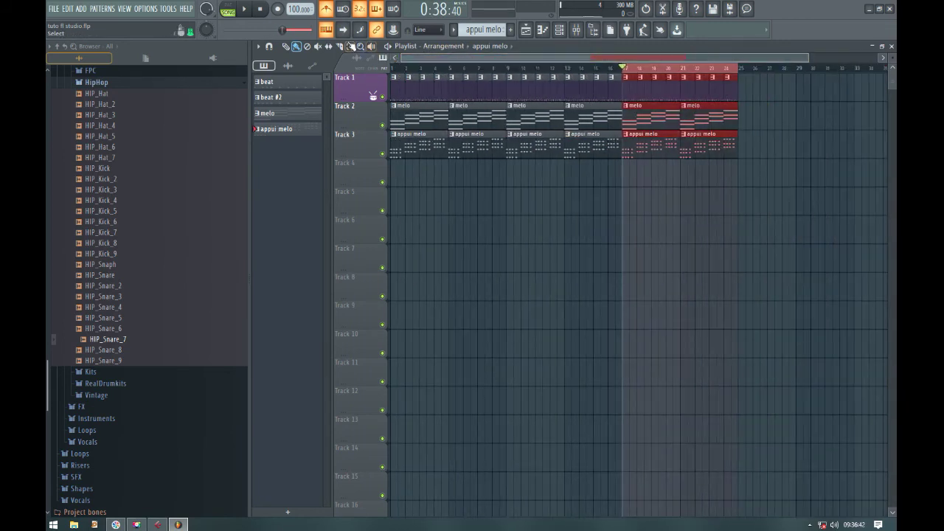
{"action": "left_click", "coordinate": [485, 69]}
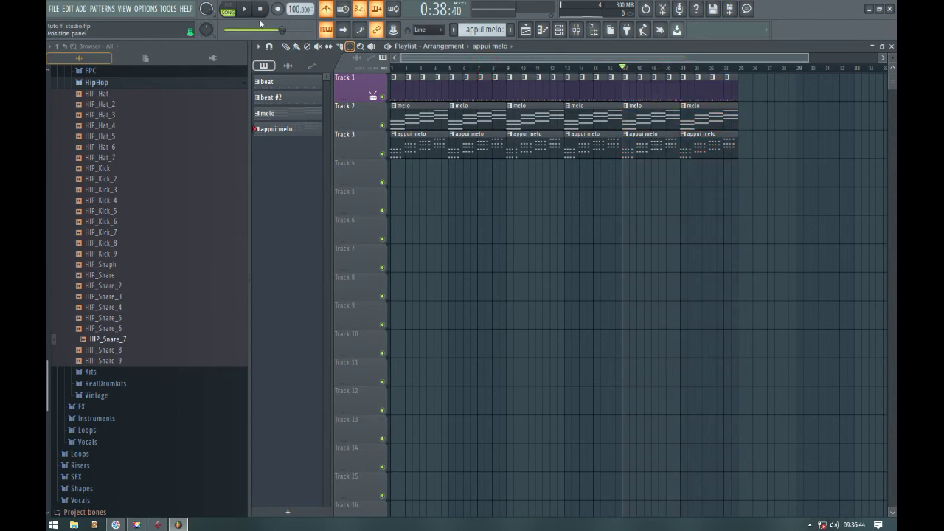
{"action": "left_click_drag", "start_coordinate": [809, 57], "coordinate": [702, 57]}
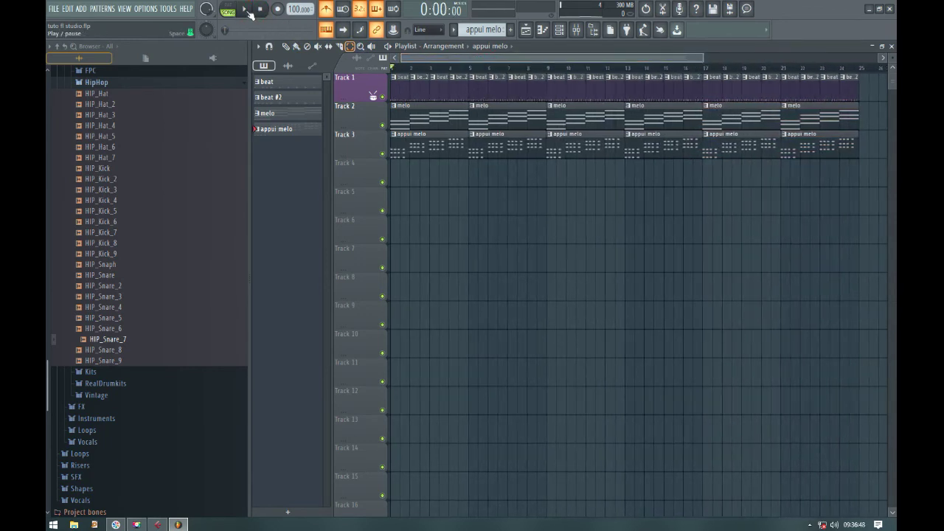
- Mute the melo clip in bars 1 to 4 and the beat clips in bars 1 to 8 while playing the arrangement
{"action": "left_click_drag", "start_coordinate": [701, 58], "coordinate": [503, 58]}
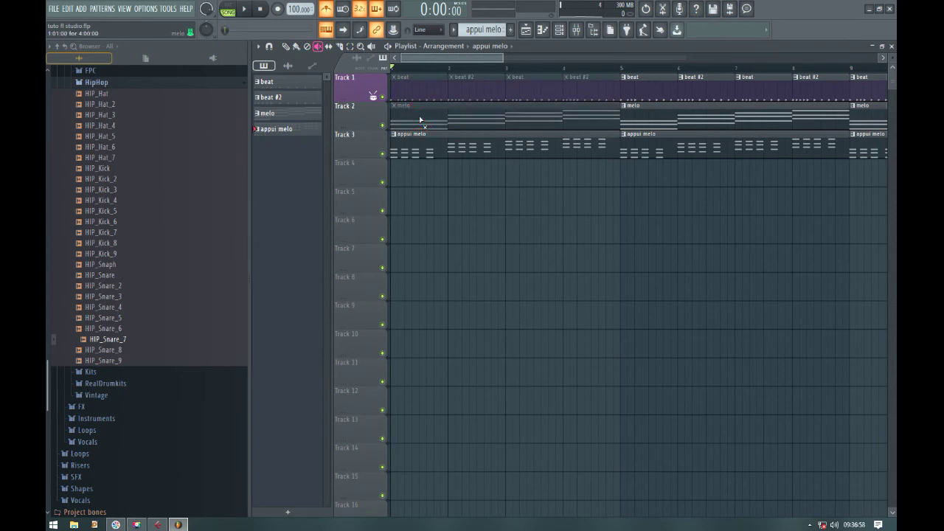
{"action": "key", "text": "space"}
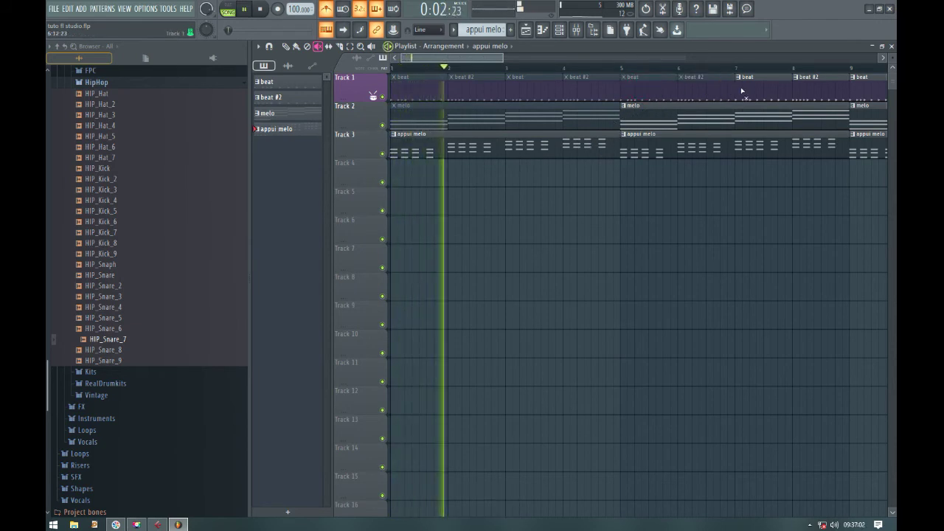
{"action": "left_click_drag", "start_coordinate": [505, 59], "coordinate": [677, 59]}
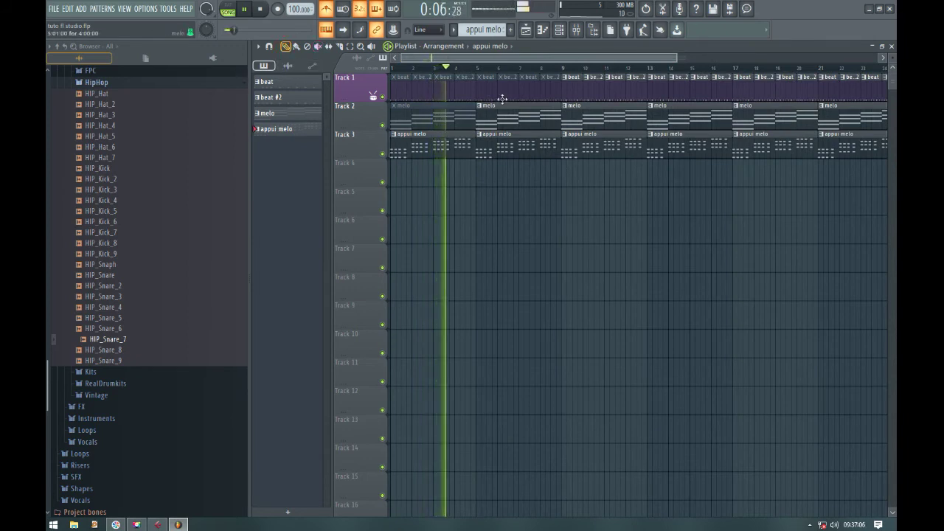
{"action": "left_click_drag", "start_coordinate": [677, 58], "coordinate": [549, 64]}
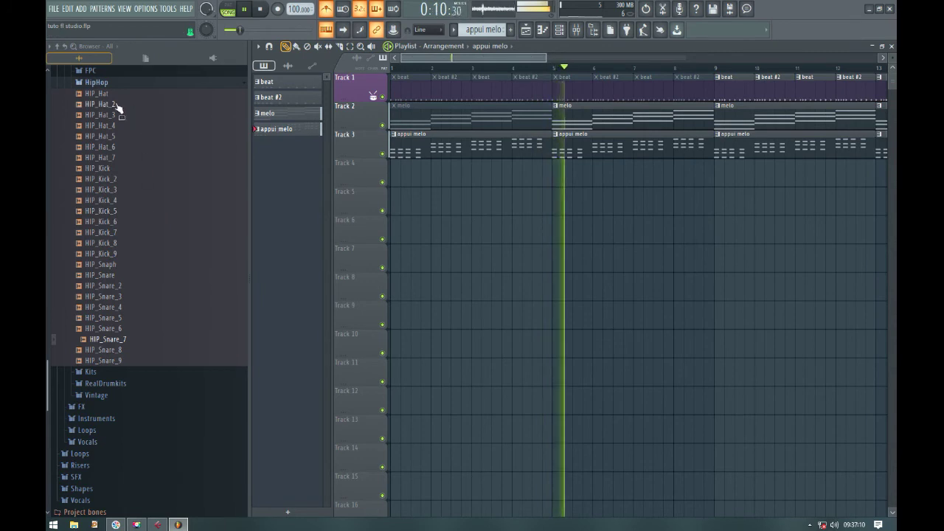
- Close the HipHop folder, open the FPC Cymbals folder, stop playback and audition the crash samples
{"action": "left_click", "coordinate": [101, 82]}
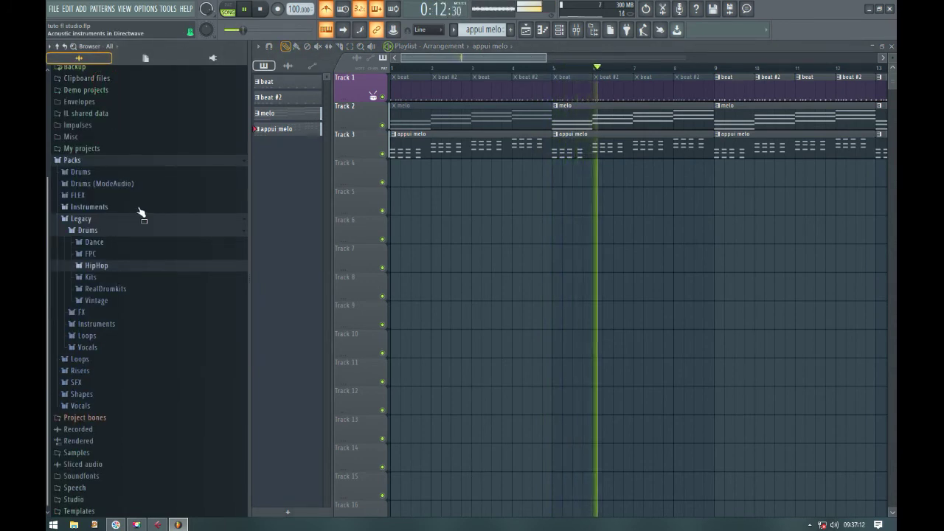
{"action": "left_click", "coordinate": [97, 255]}
{"action": "left_click", "coordinate": [105, 267]}
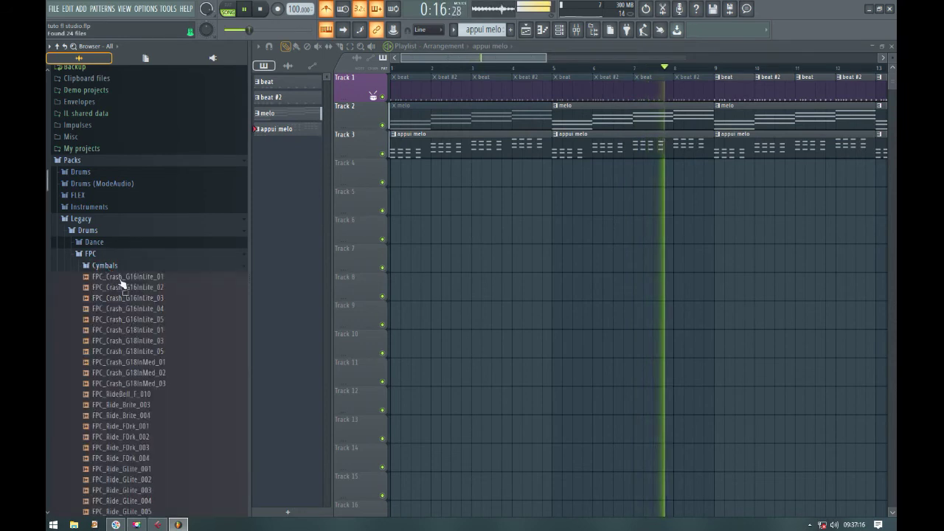
{"action": "left_click", "coordinate": [127, 319]}
{"action": "key", "text": "space"}
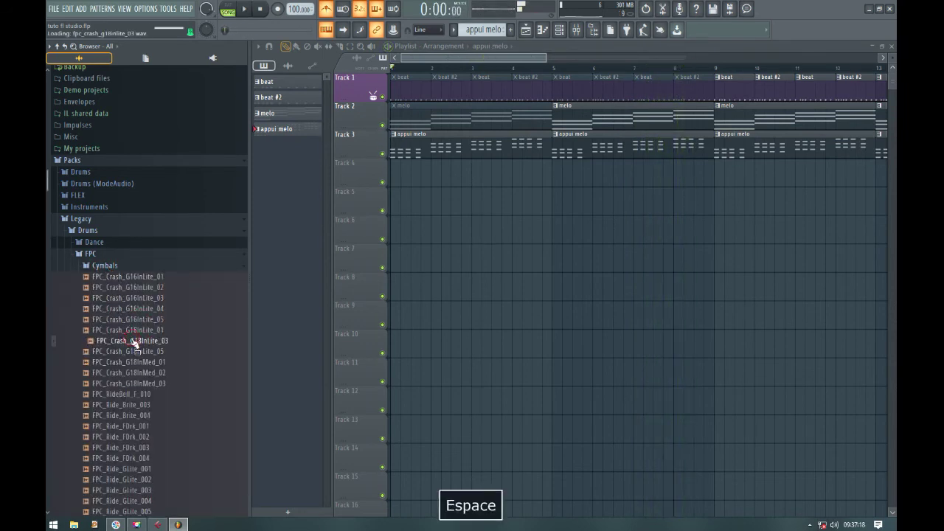
{"action": "left_click", "coordinate": [137, 331]}
{"action": "left_click", "coordinate": [144, 341]}
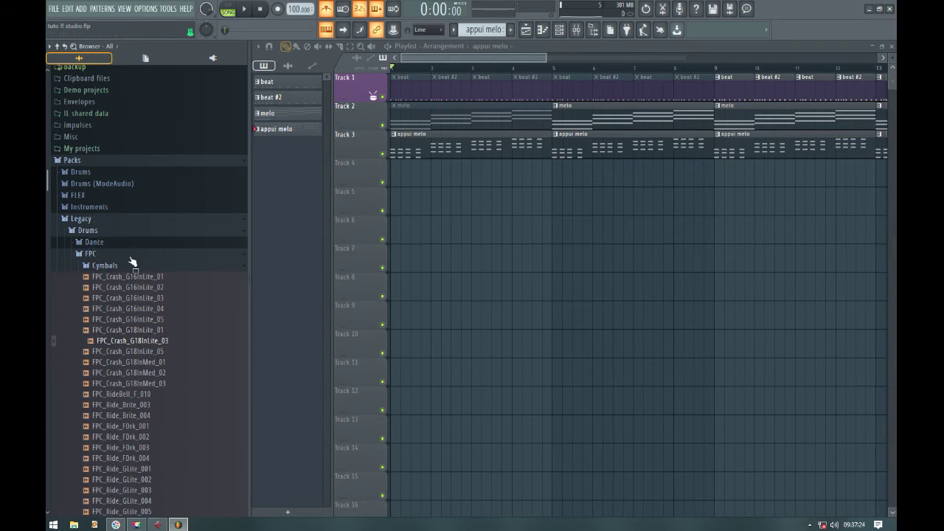
{"action": "left_click", "coordinate": [144, 350]}
- Place the FPC_Crash_G18InLite_03 sample as an audio clip on Track 5 at bar 5
{"action": "left_click_drag", "start_coordinate": [143, 344], "coordinate": [555, 202]}
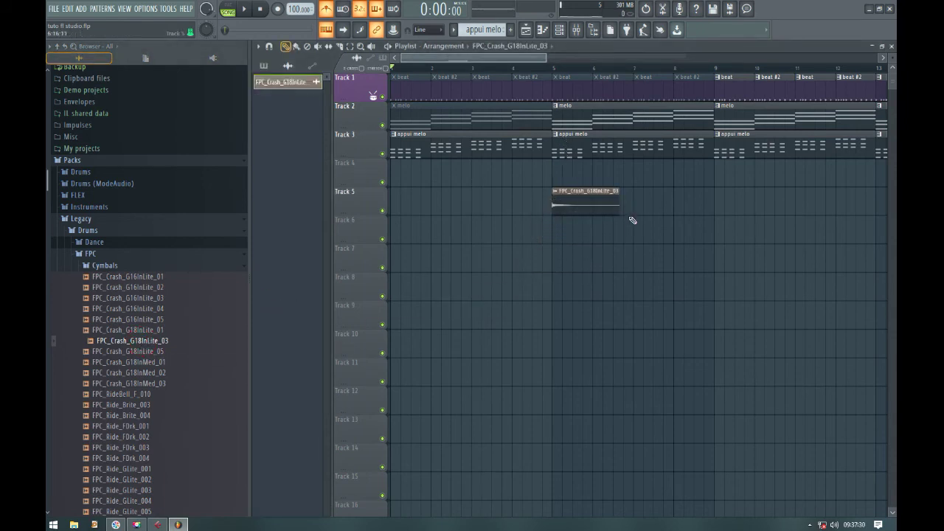
{"action": "left_click_drag", "start_coordinate": [133, 341], "coordinate": [557, 230]}
{"action": "right_click", "coordinate": [596, 229]}
- Restore the playlist size, show the unsorted channels in the channel rack and create a new pattern named crash
{"action": "double_click", "coordinate": [592, 47]}
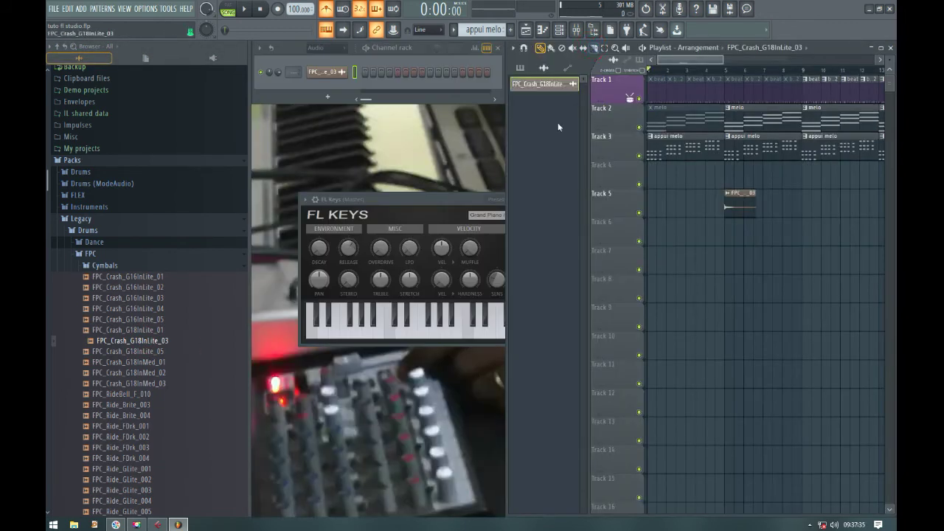
{"action": "left_click", "coordinate": [314, 47]}
{"action": "left_click", "coordinate": [325, 82]}
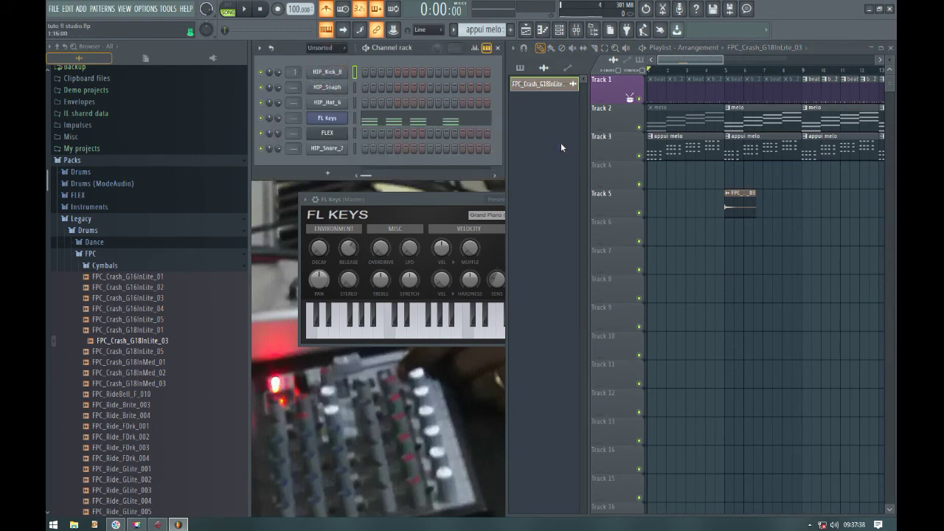
{"action": "key", "text": "F4"}
{"action": "type", "text": "C"}
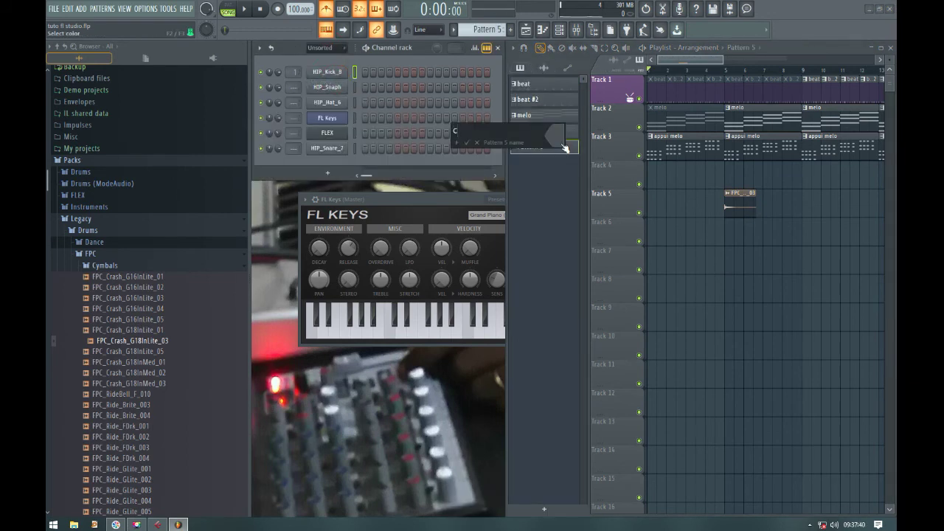
{"action": "type", "text": "rash"}
{"action": "key", "text": "Return"}
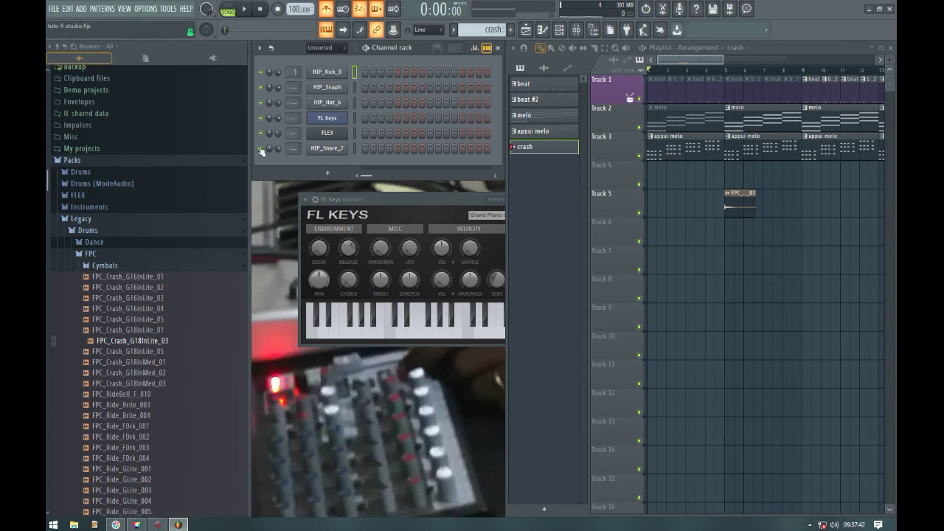
- Load FPC_Crash_G18InLite_03 into a new channel with a hit on step 1, and replace Track 5's audio clip with the crash pattern
{"action": "right_click", "coordinate": [144, 341]}
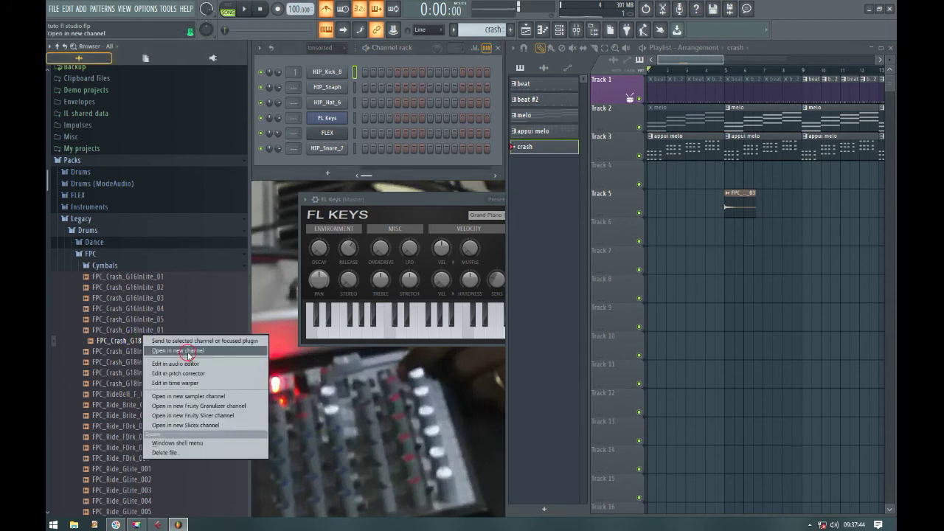
{"action": "left_click", "coordinate": [188, 351]}
{"action": "left_click", "coordinate": [564, 121]}
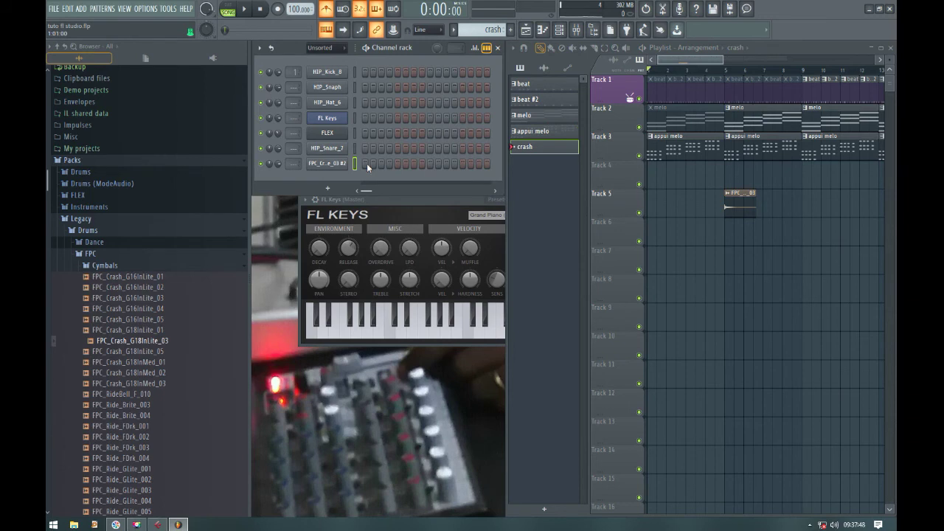
{"action": "left_click", "coordinate": [728, 209]}
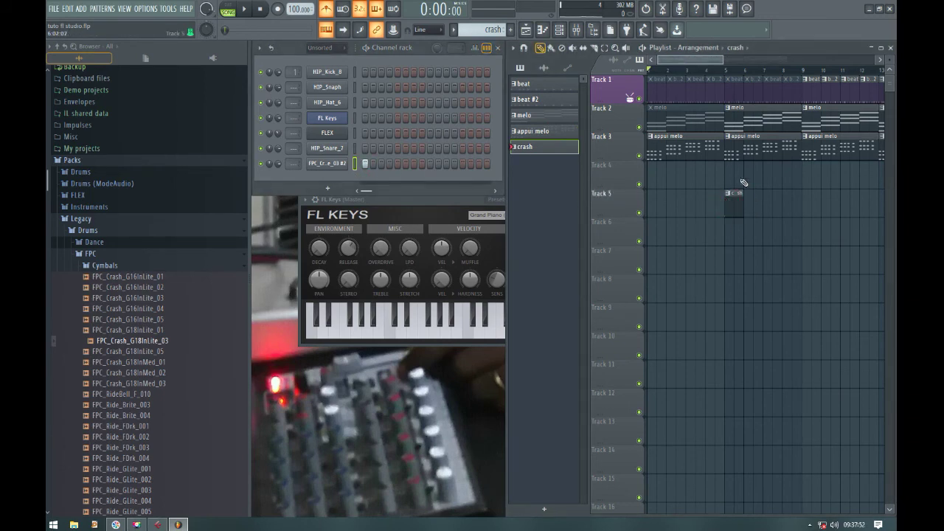
- Play the arrangement from just before bar 5 to hear the crash, save the project and stop playback
{"action": "left_click", "coordinate": [716, 70]}
{"action": "key", "text": "space"}
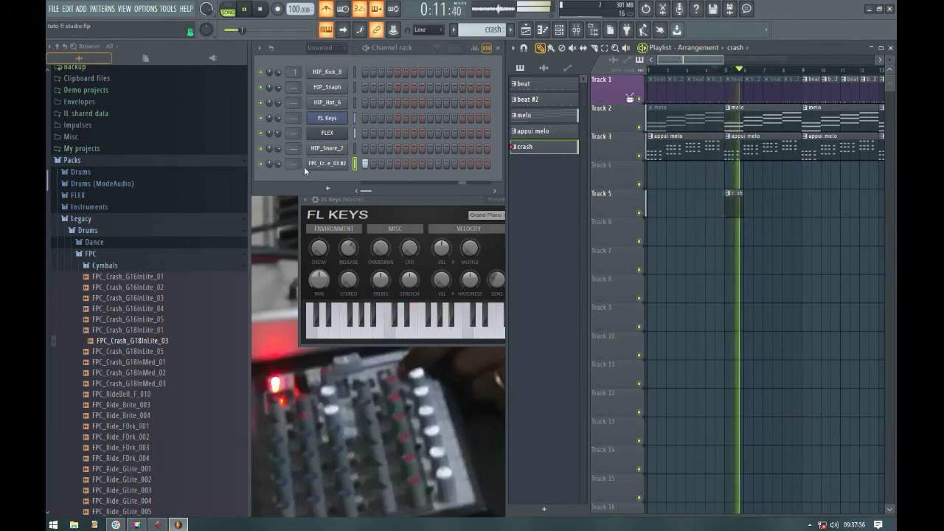
{"action": "key", "text": "ctrl+s"}
{"action": "key", "text": "space"}
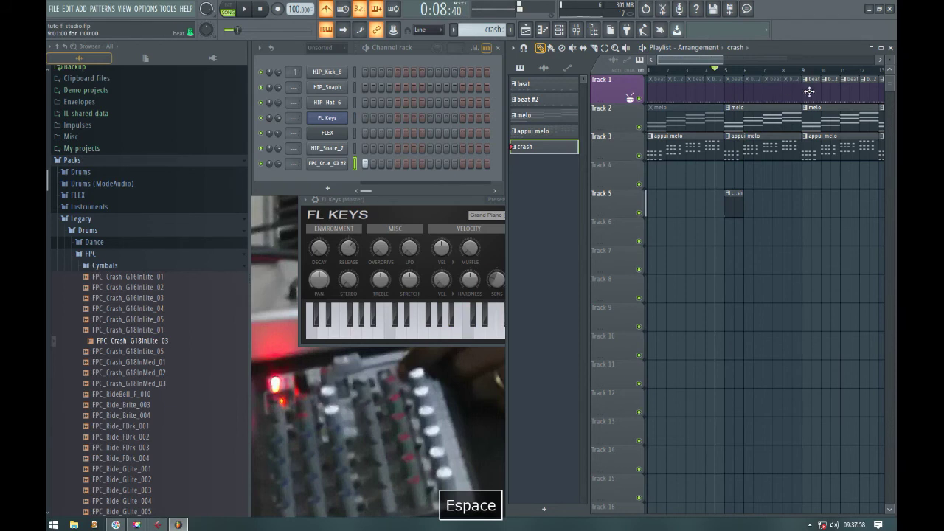
- Clone the beat pattern and select the copy for editing
{"action": "left_click", "coordinate": [805, 90]}
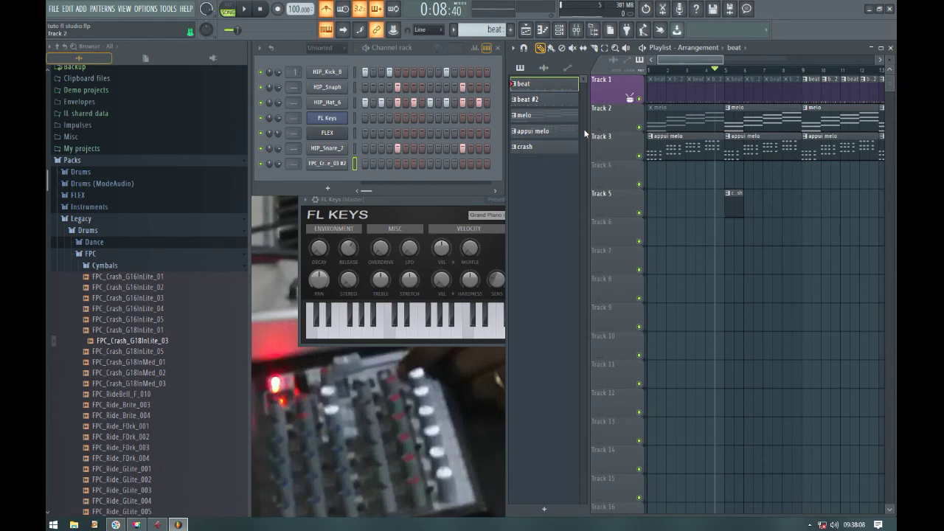
{"action": "left_click", "coordinate": [543, 100]}
{"action": "right_click", "coordinate": [537, 101]}
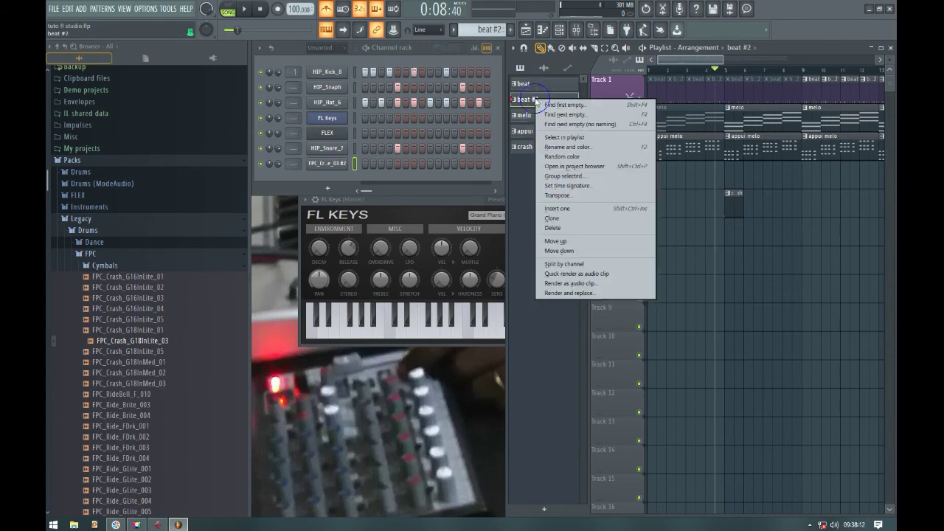
{"action": "left_click", "coordinate": [527, 83]}
{"action": "right_click", "coordinate": [526, 83]}
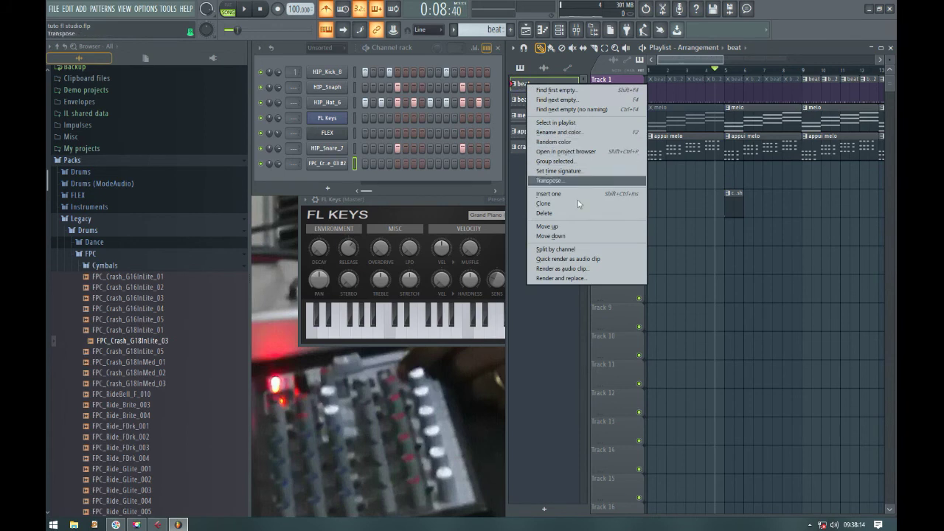
{"action": "left_click", "coordinate": [550, 213]}
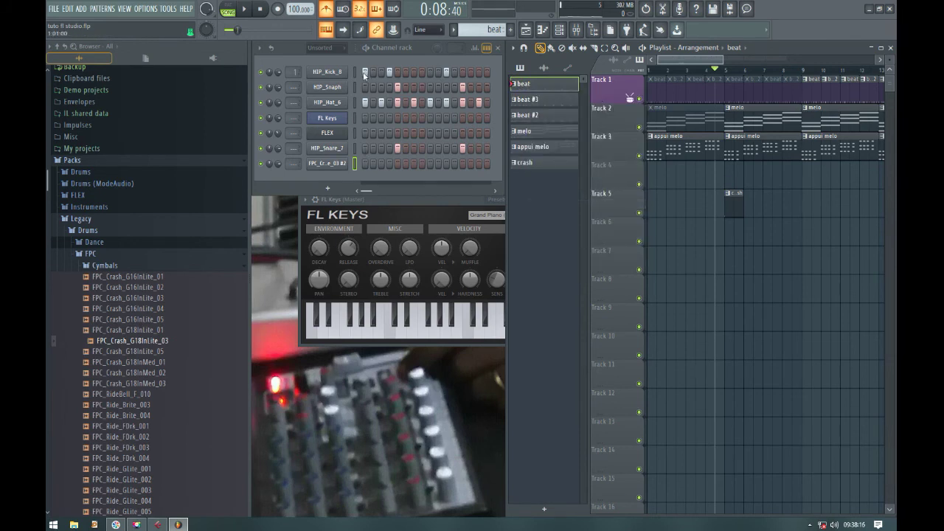
{"action": "left_click", "coordinate": [539, 118]}
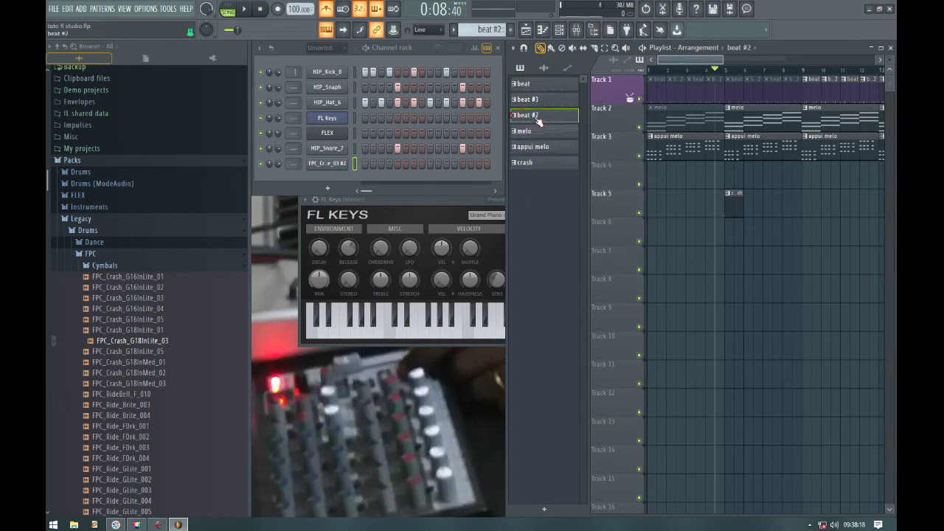
{"action": "left_click", "coordinate": [540, 102]}
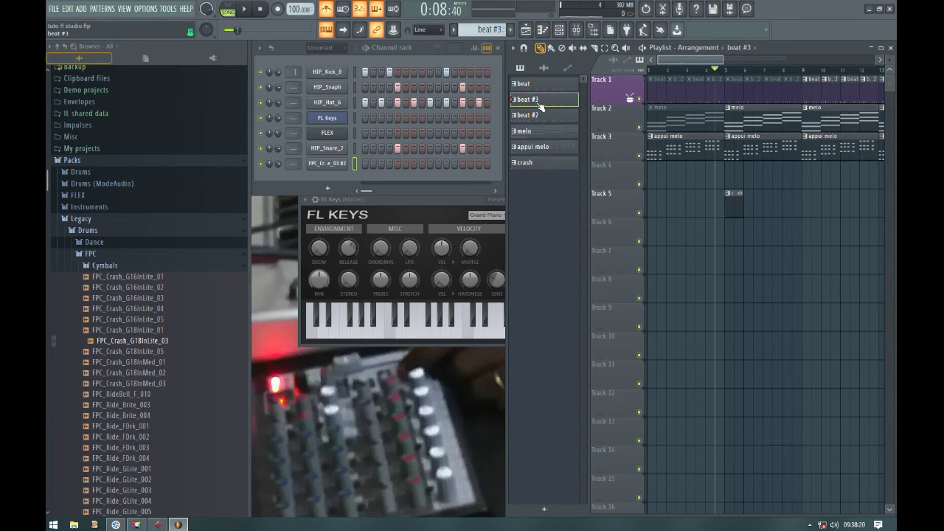
- Clear all HIP_Kick_8 steps from the beat #3 pattern and play it in pattern mode
{"action": "left_click", "coordinate": [364, 72]}
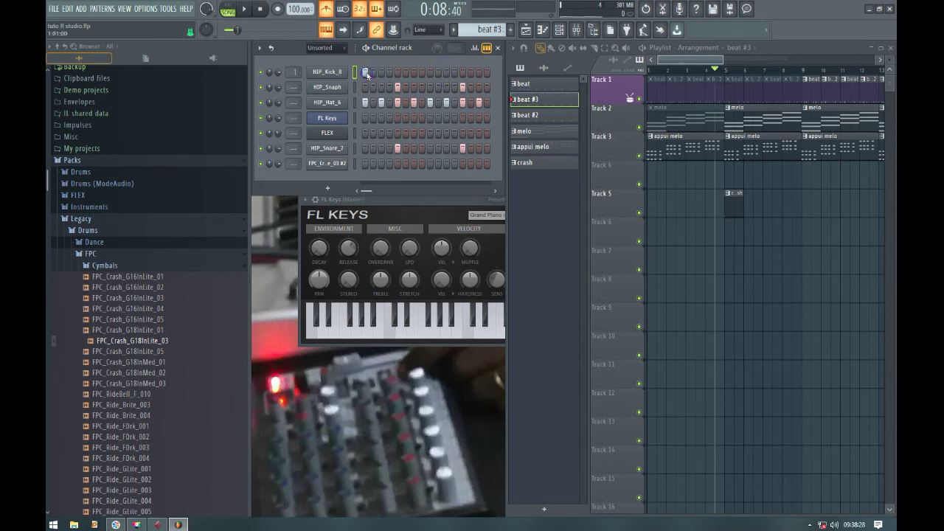
{"action": "key", "text": "l"}
{"action": "key", "text": "space"}
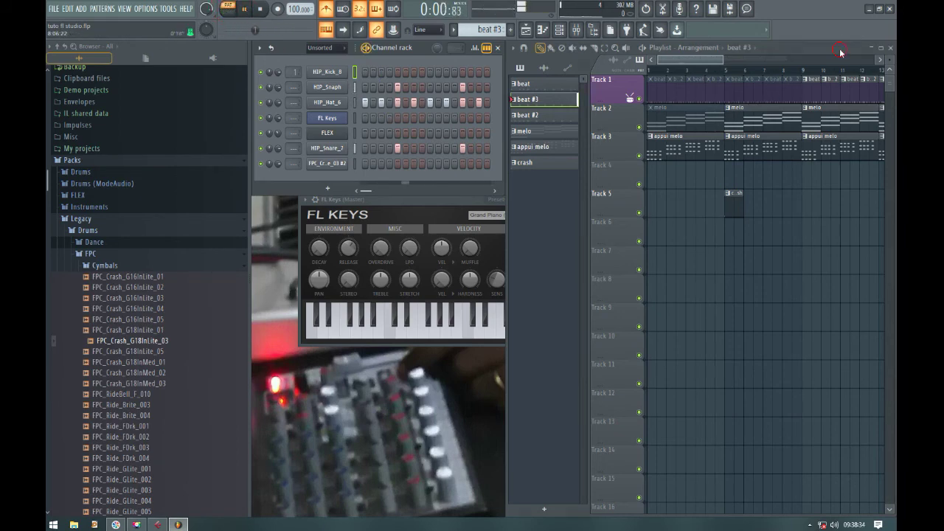
- Maximize the playlist and replace the muted beat clips in bars 5 to 8 of Track 1 with beat #3 clips
{"action": "left_click", "coordinate": [880, 47]}
{"action": "left_click_drag", "start_coordinate": [532, 56], "coordinate": [555, 57]}
{"action": "scroll", "coordinate": [555, 57], "scroll_direction": "right", "scroll_amount": 3}
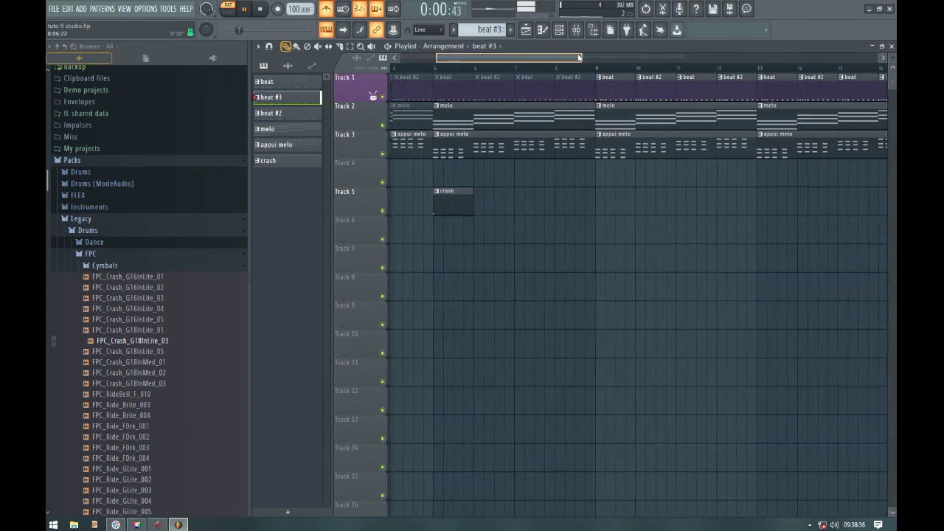
{"action": "right_click", "coordinate": [490, 88]}
{"action": "right_click", "coordinate": [531, 89]}
{"action": "right_click", "coordinate": [571, 88]}
{"action": "right_click", "coordinate": [442, 88]}
{"action": "left_click", "coordinate": [296, 46]}
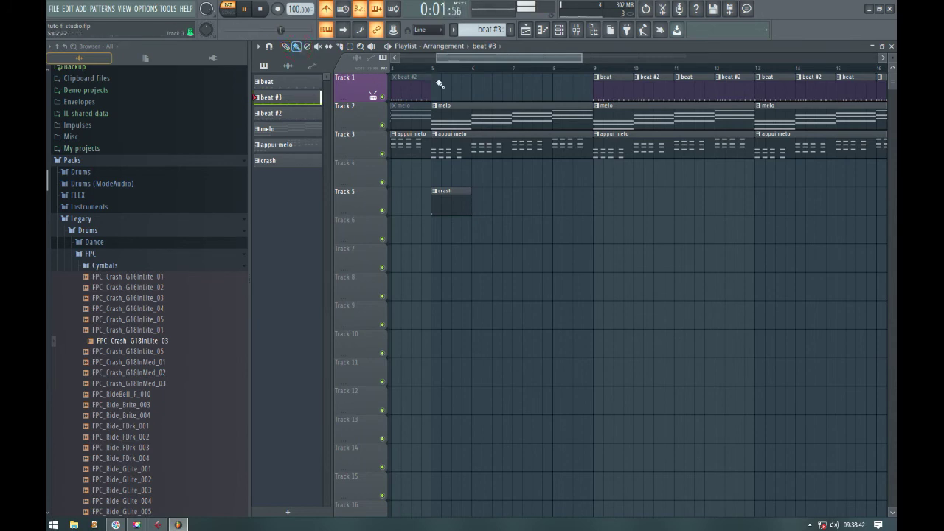
{"action": "left_click_drag", "start_coordinate": [437, 91], "coordinate": [568, 92]}
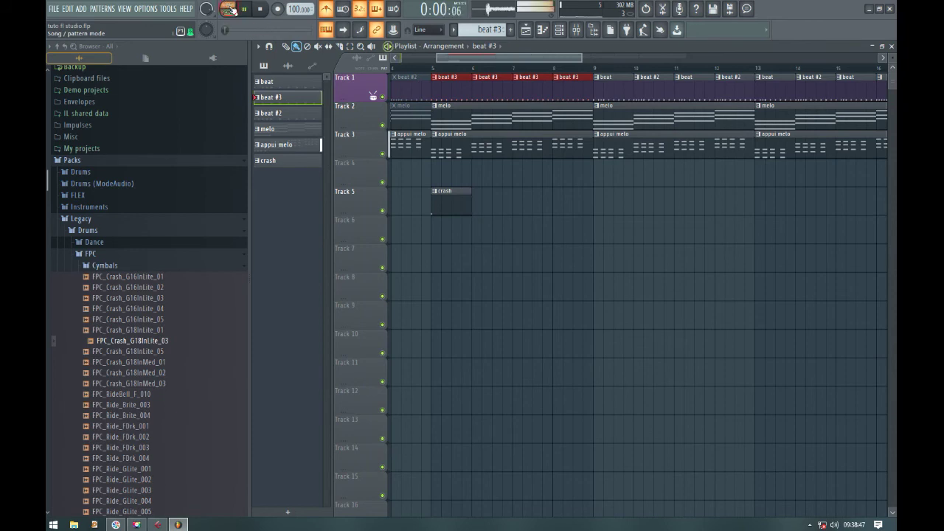
- Play the arrangement in song mode and save the project
{"action": "left_click", "coordinate": [228, 9]}
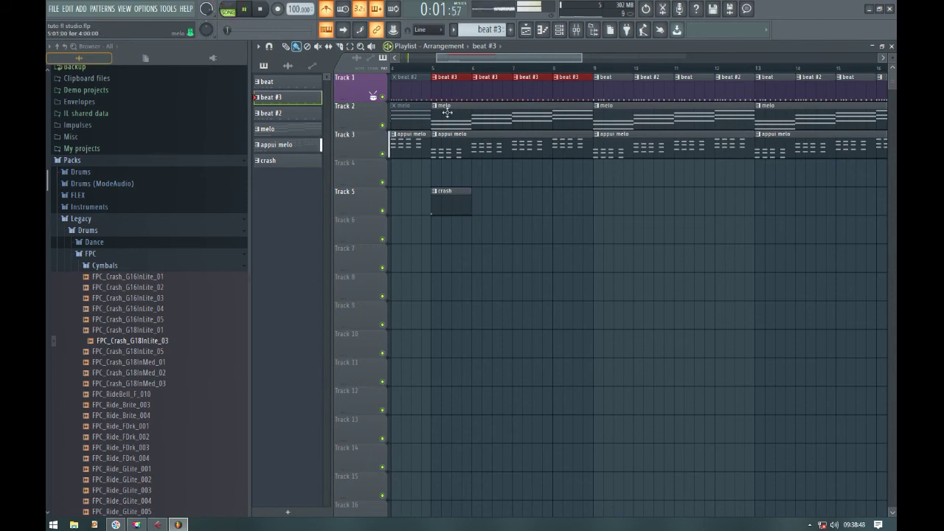
{"action": "key", "text": "ctrl+s"}
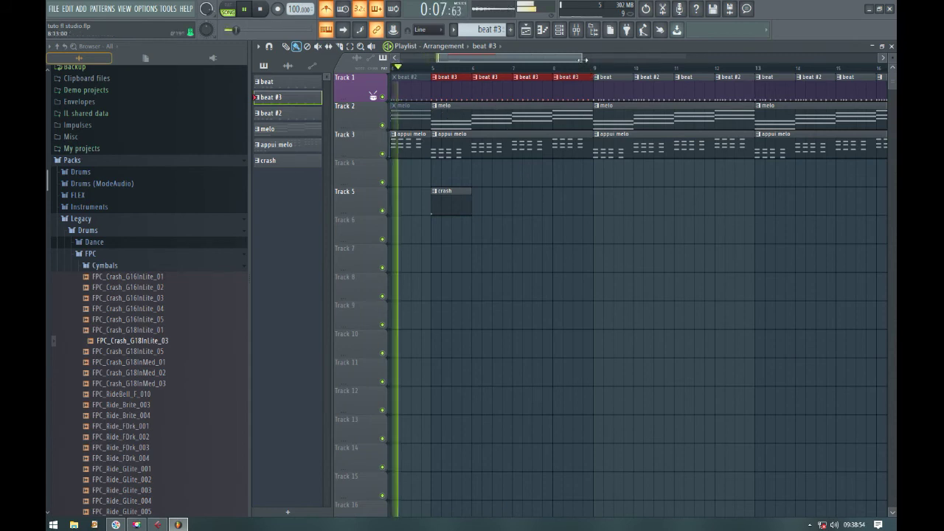
- Add crash clips at bars 9, 13, 17 and 21 of Track 5, save the project and stop playback
{"action": "left_click_drag", "start_coordinate": [586, 57], "coordinate": [631, 57]}
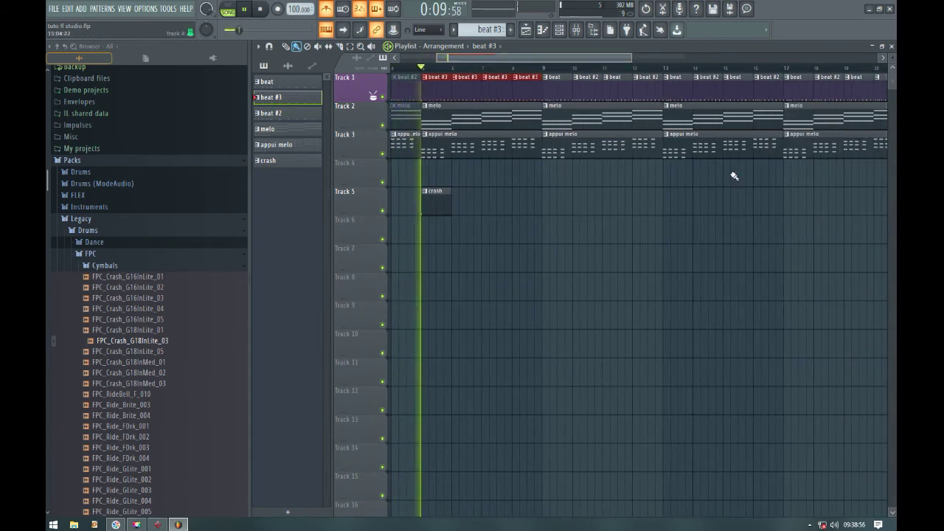
{"action": "left_click", "coordinate": [438, 200]}
{"action": "left_click", "coordinate": [560, 205]}
{"action": "left_click", "coordinate": [667, 204]}
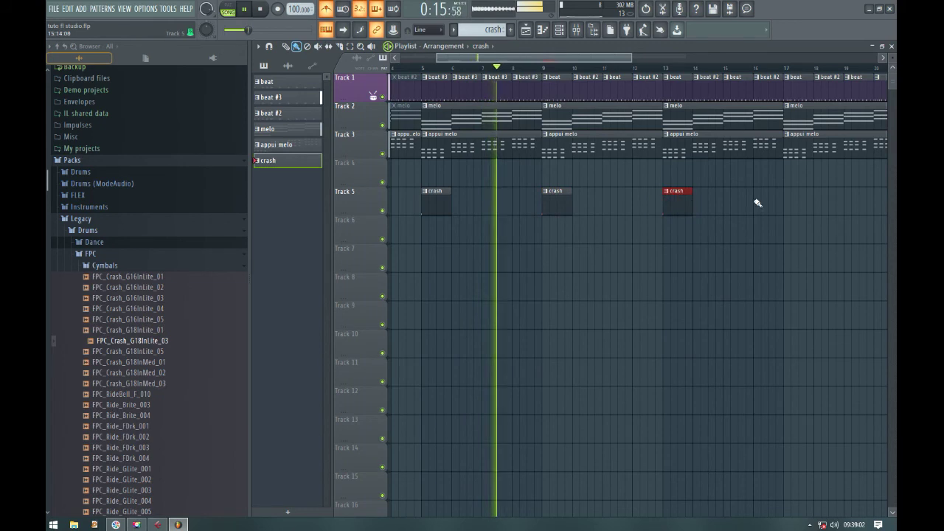
{"action": "left_click", "coordinate": [786, 202]}
{"action": "left_click_drag", "start_coordinate": [591, 58], "coordinate": [650, 61]}
{"action": "left_click", "coordinate": [761, 202]}
{"action": "key", "text": "ctrl+s"}
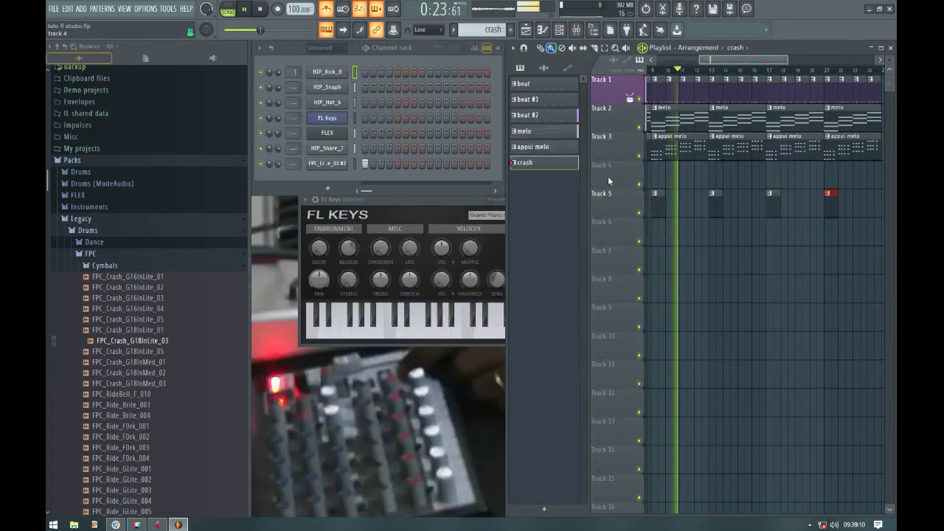
{"action": "key", "text": "space"}
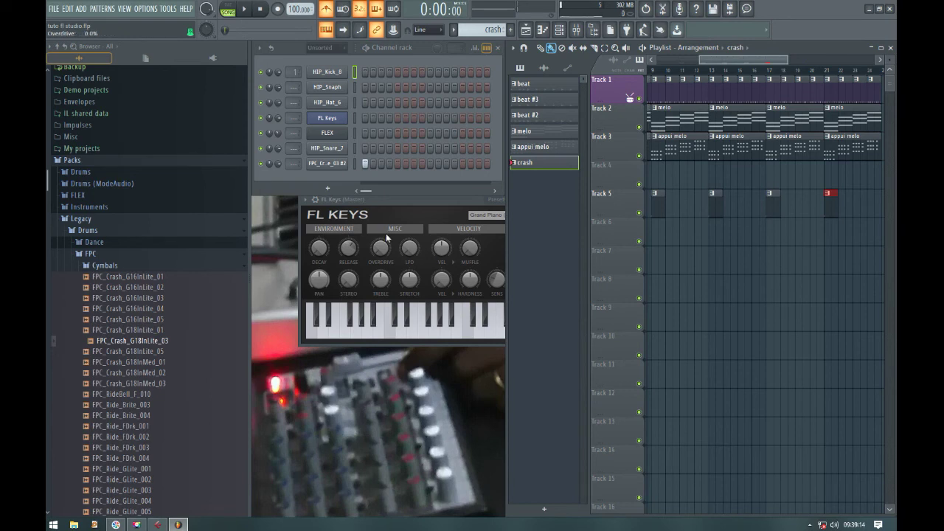
- Create a new pattern named basds
{"action": "key", "text": "F4"}
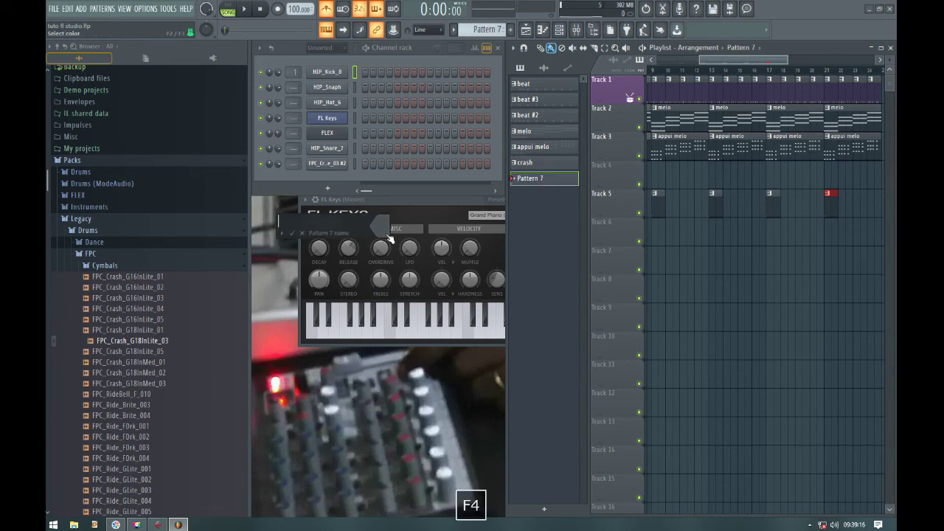
{"action": "type", "text": "basds"}
{"action": "key", "text": "Return"}
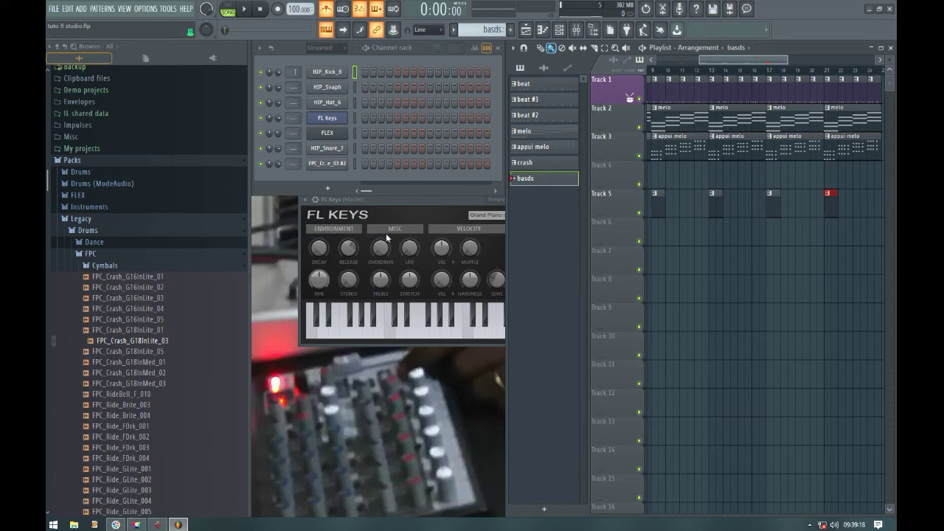
- Insert a BooBass instrument channel in the channel rack and close its plugin window
{"action": "right_click", "coordinate": [346, 160]}
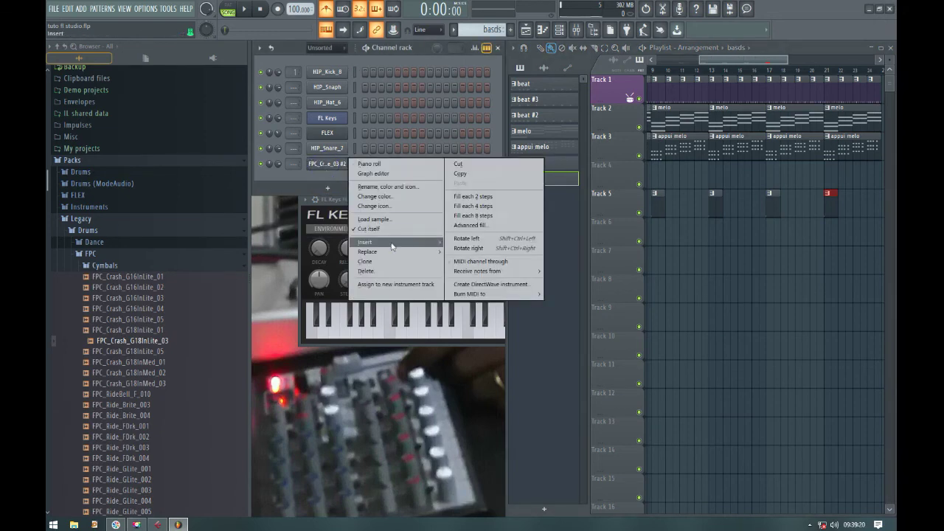
{"action": "mouse_move", "coordinate": [403, 245]}
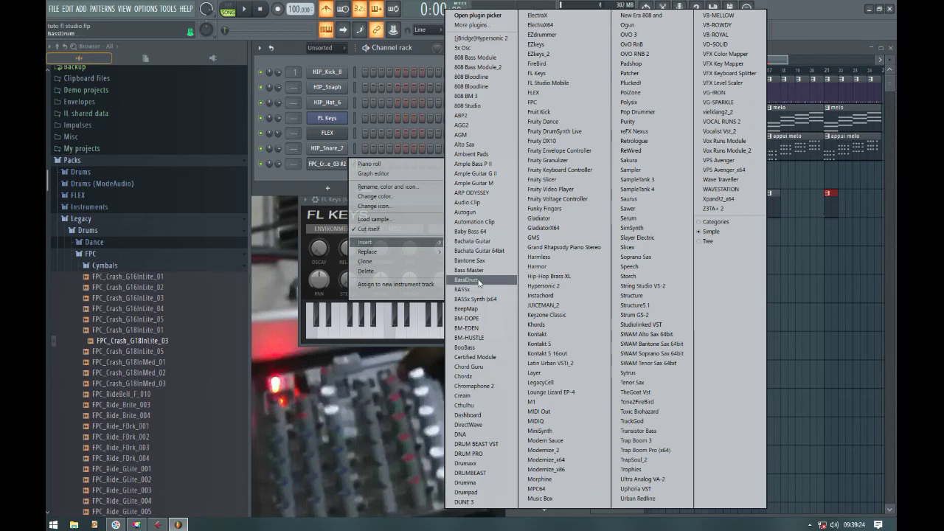
{"action": "left_click", "coordinate": [464, 347]}
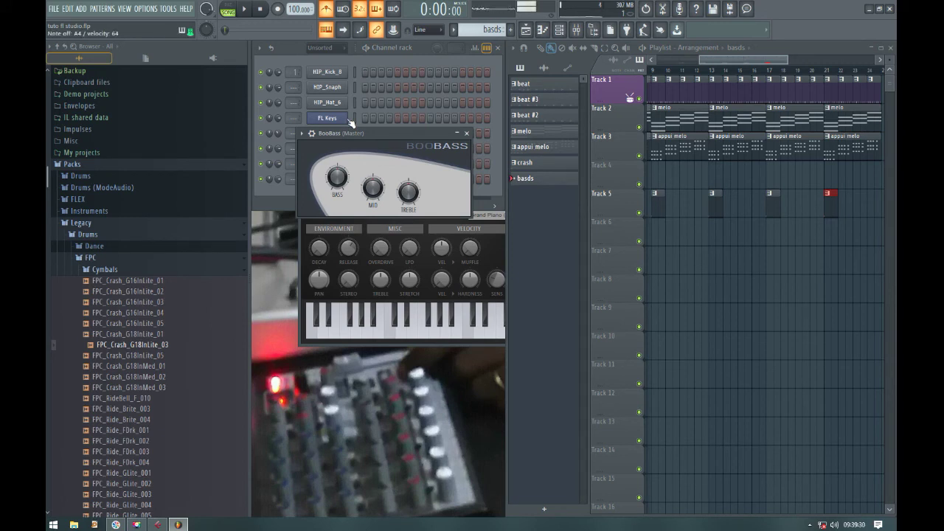
{"action": "left_click", "coordinate": [468, 135]}
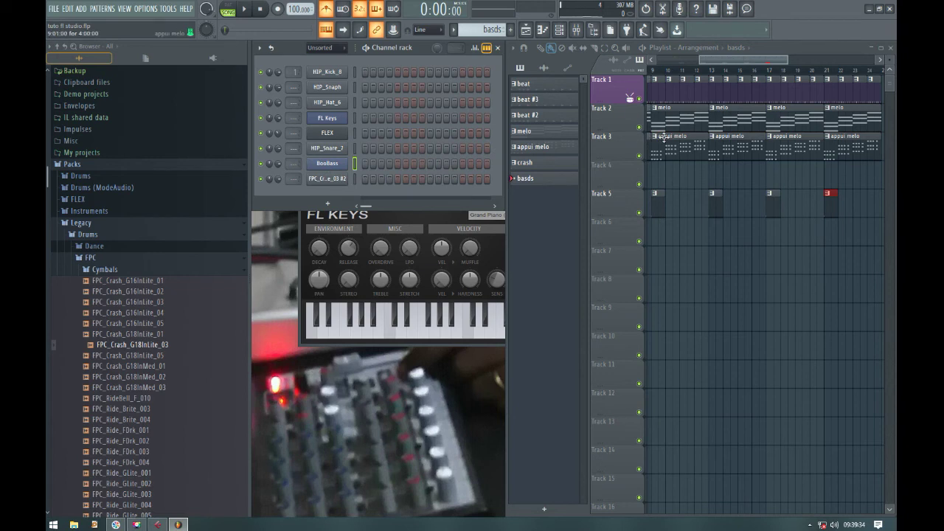
- Copy the FLEX channel's notes from the melo pattern
{"action": "left_click", "coordinate": [680, 121]}
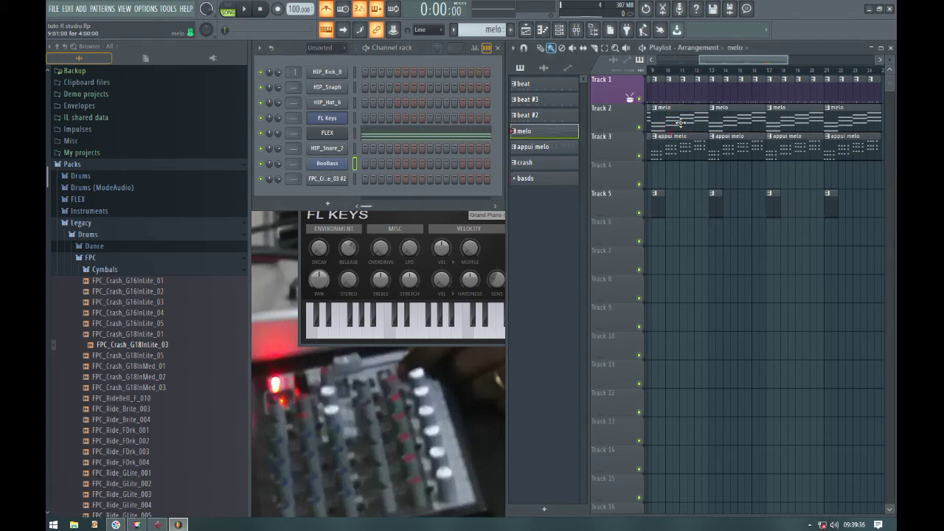
{"action": "right_click", "coordinate": [358, 128]}
{"action": "left_click", "coordinate": [483, 144]}
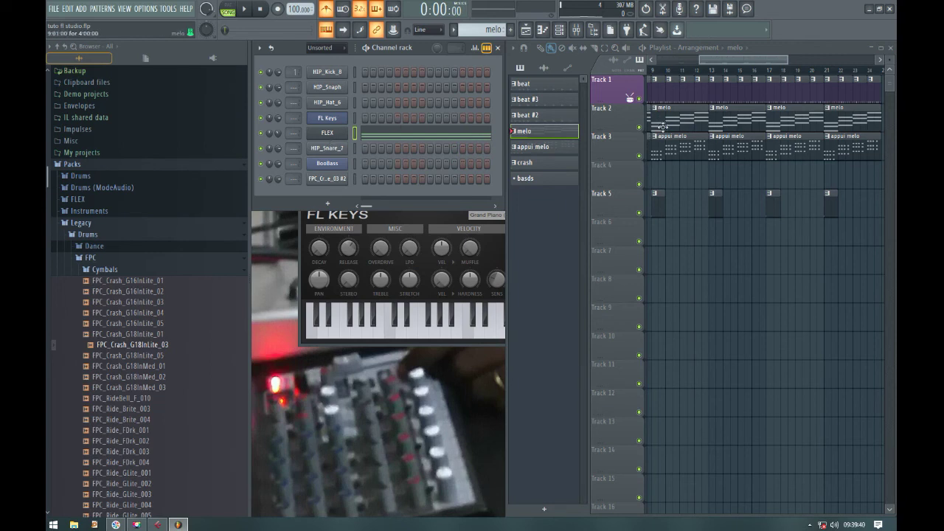
{"action": "right_click", "coordinate": [336, 134]}
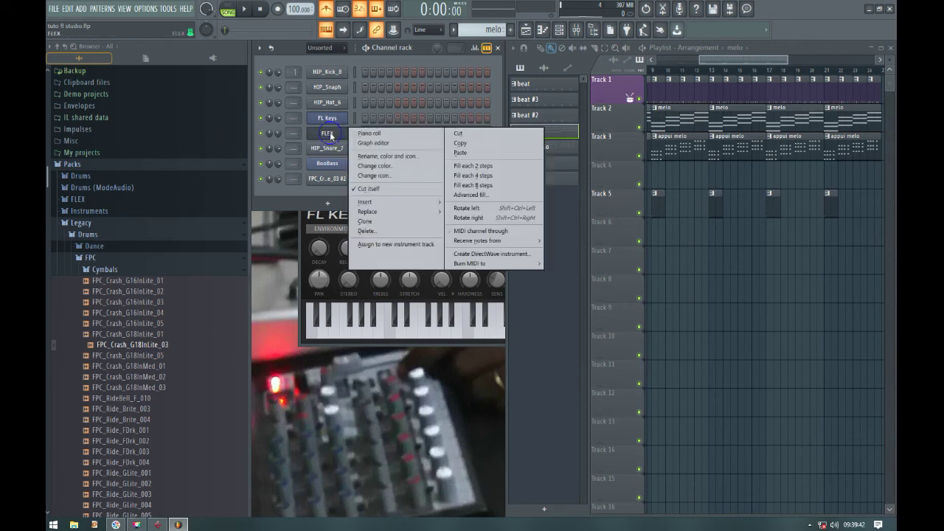
{"action": "left_click", "coordinate": [472, 152]}
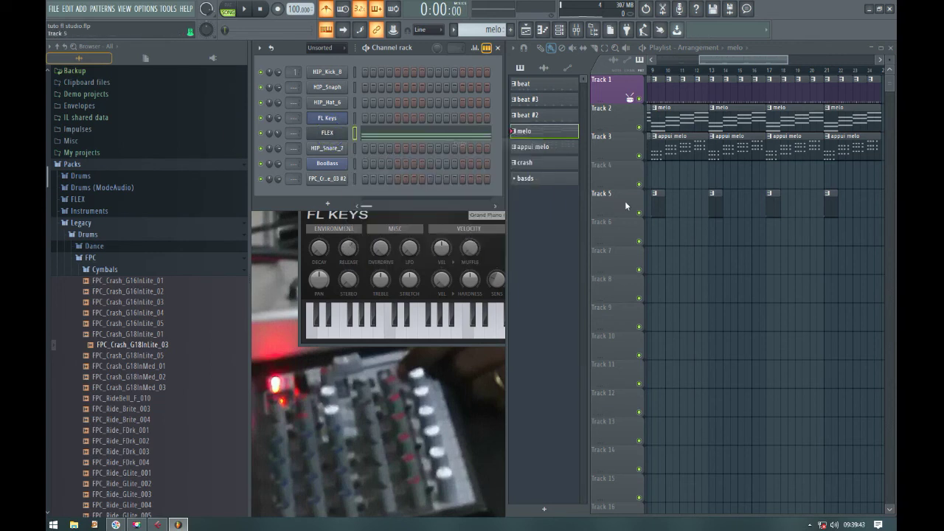
- Rename the basds pattern to bass
{"action": "left_click", "coordinate": [546, 180]}
{"action": "key", "text": "F2"}
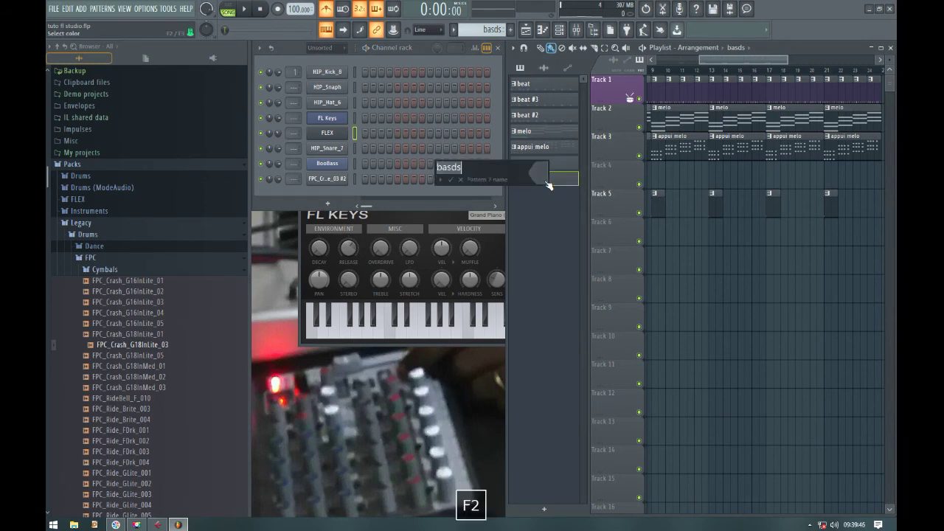
{"action": "left_click", "coordinate": [461, 166]}
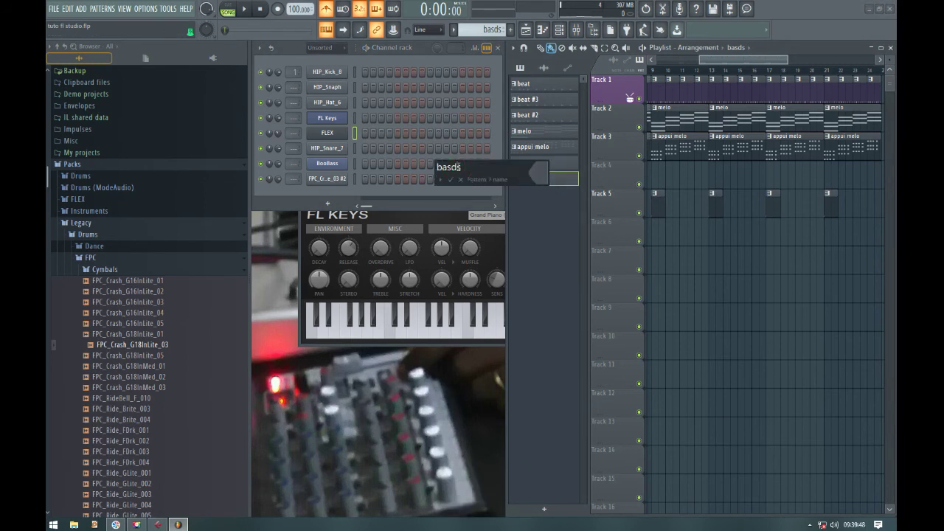
{"action": "key", "text": "Return"}
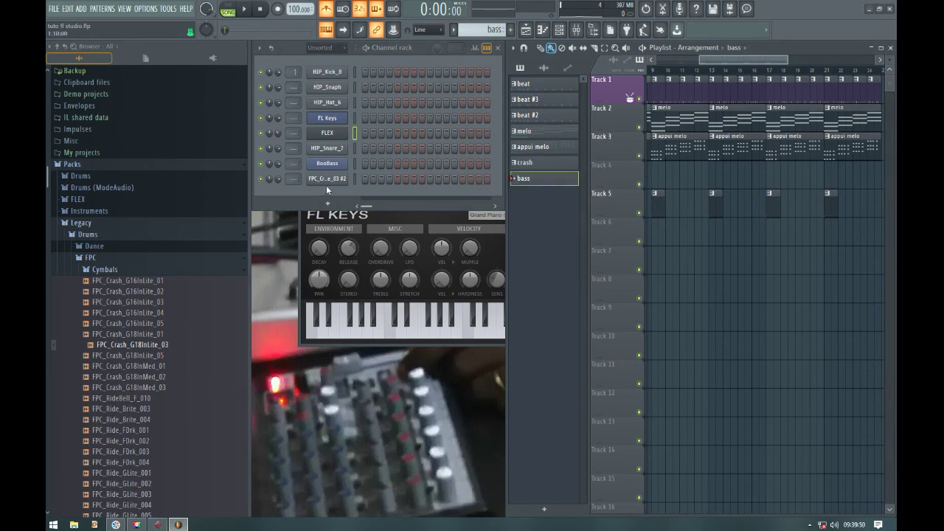
- Paste the copied melo notes into the BooBass channel of the bass pattern and open its piano roll
{"action": "right_click", "coordinate": [327, 165]}
{"action": "left_click", "coordinate": [476, 184]}
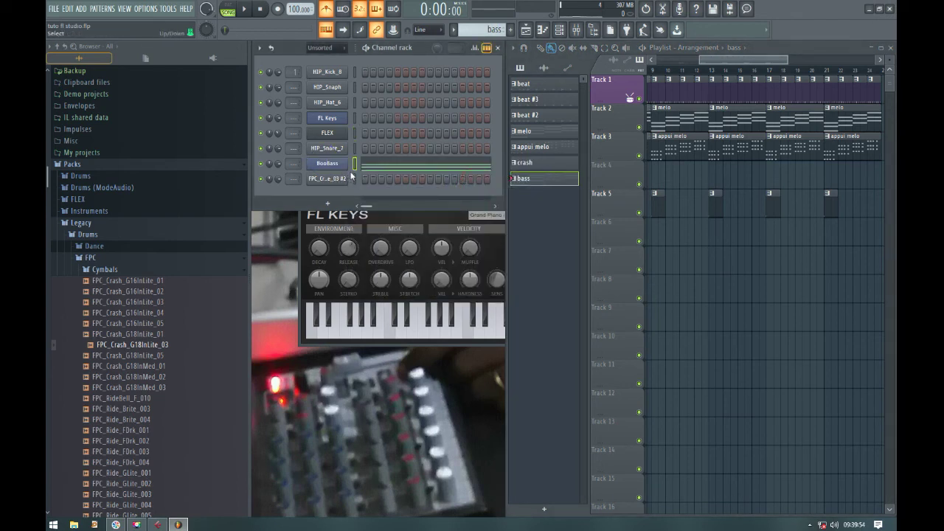
{"action": "left_click", "coordinate": [411, 165]}
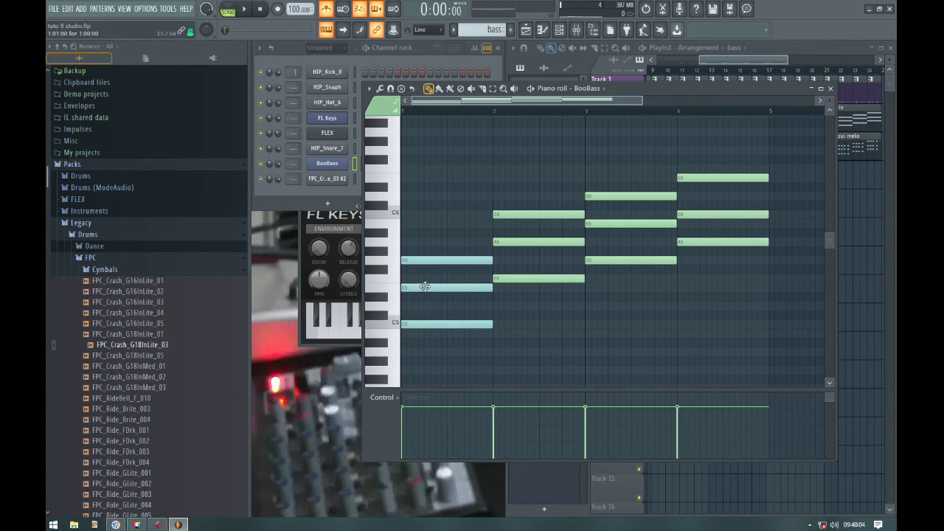
- Replace the four BooBass chords with short root notes C5, F5, G5 and A5 at the starts of bars 1 to 4
{"action": "right_click", "coordinate": [405, 326]}
{"action": "left_click", "coordinate": [406, 326]}
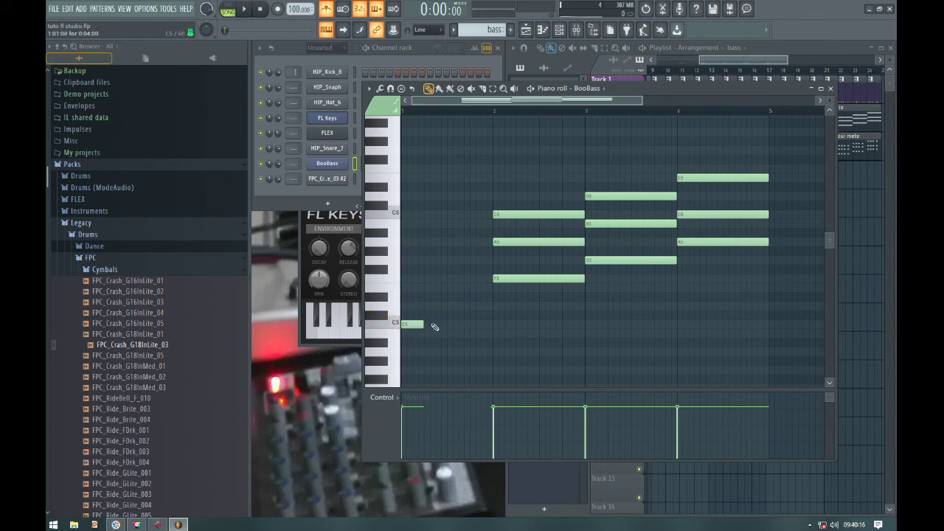
{"action": "right_click", "coordinate": [494, 278]}
{"action": "left_click", "coordinate": [494, 278]}
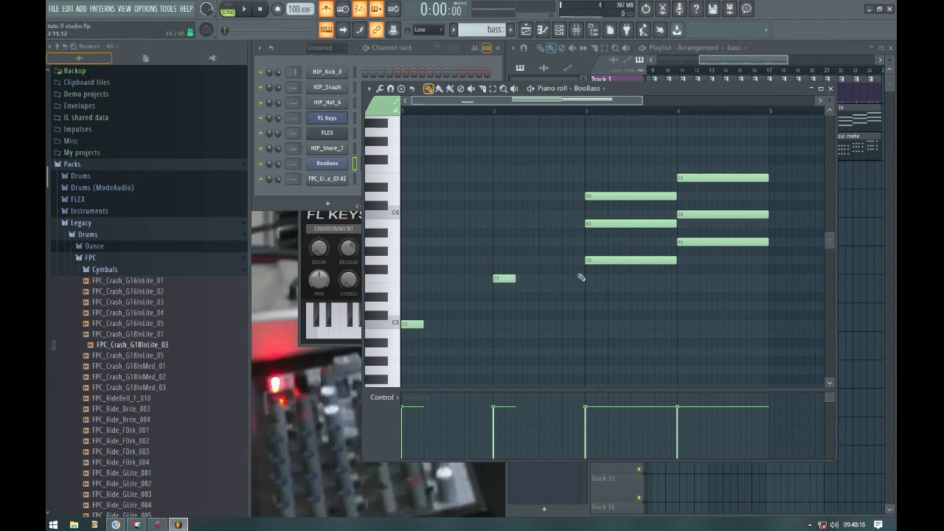
{"action": "right_click", "coordinate": [590, 260]}
{"action": "left_click", "coordinate": [590, 260]}
{"action": "right_click", "coordinate": [680, 242]}
{"action": "left_click", "coordinate": [680, 243]}
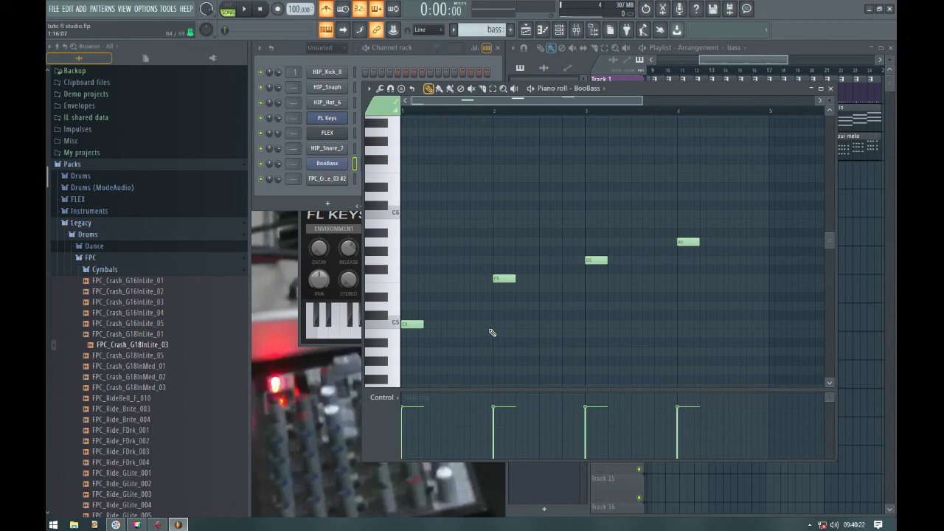
- Place a bass clip at bar 5 of Track 7 and play the arrangement
{"action": "left_click", "coordinate": [728, 59]}
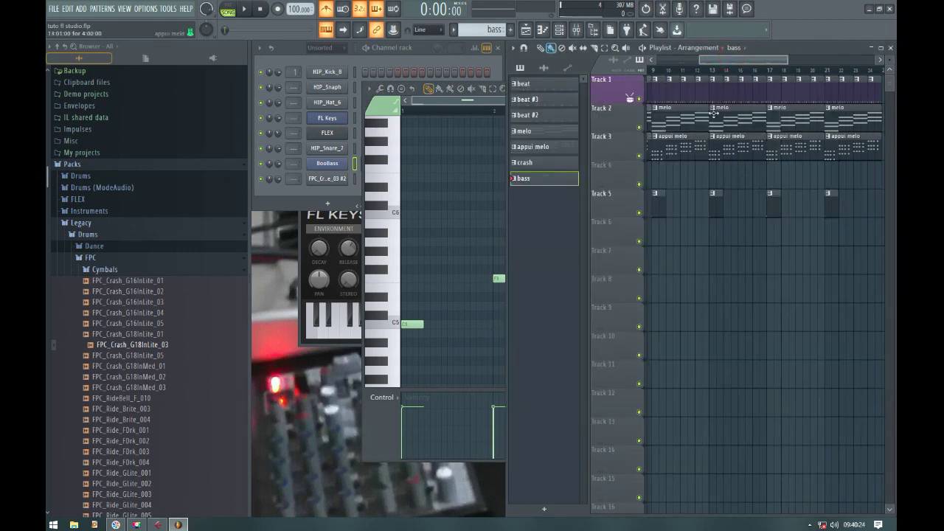
{"action": "left_click_drag", "start_coordinate": [743, 64], "coordinate": [701, 64]}
{"action": "left_click", "coordinate": [705, 261]}
{"action": "key", "text": "space"}
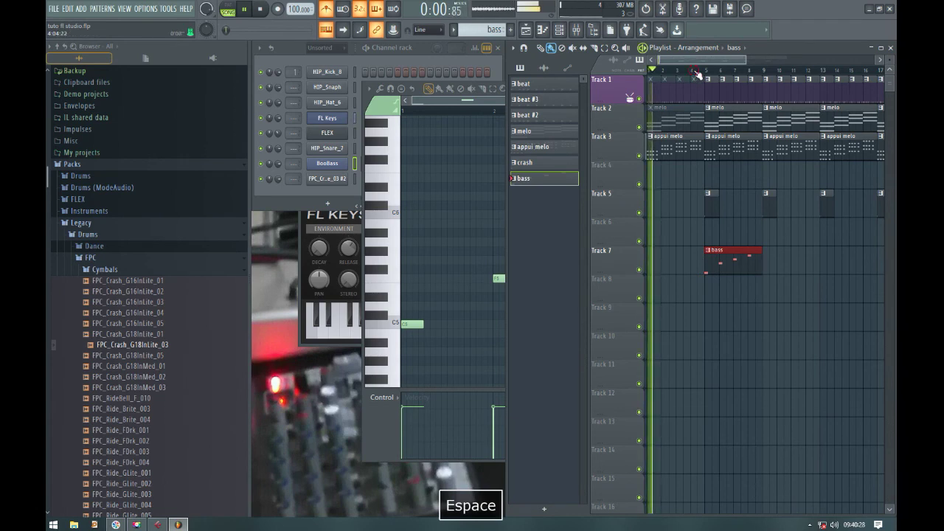
- Select all bass notes in the piano roll and adjust the BooBass channel's volume
{"action": "left_click", "coordinate": [387, 417]}
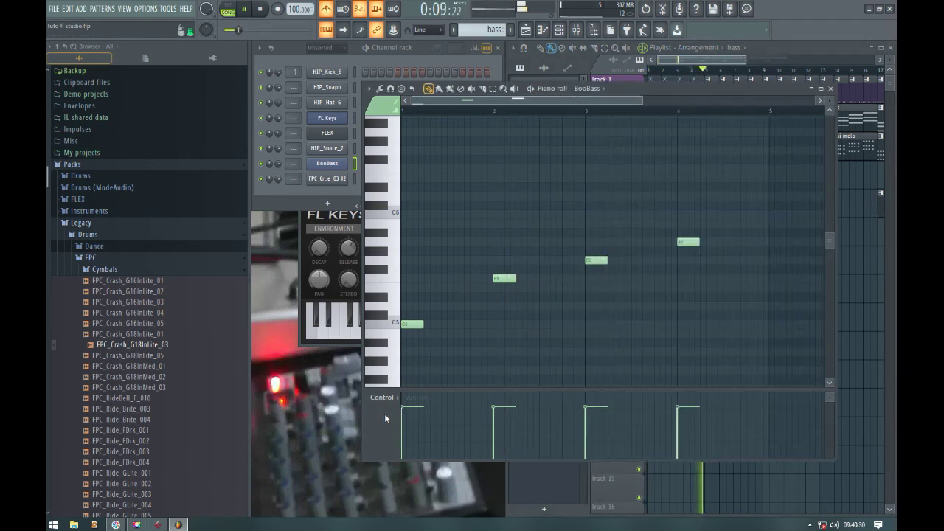
{"action": "key", "text": "ctrl+a"}
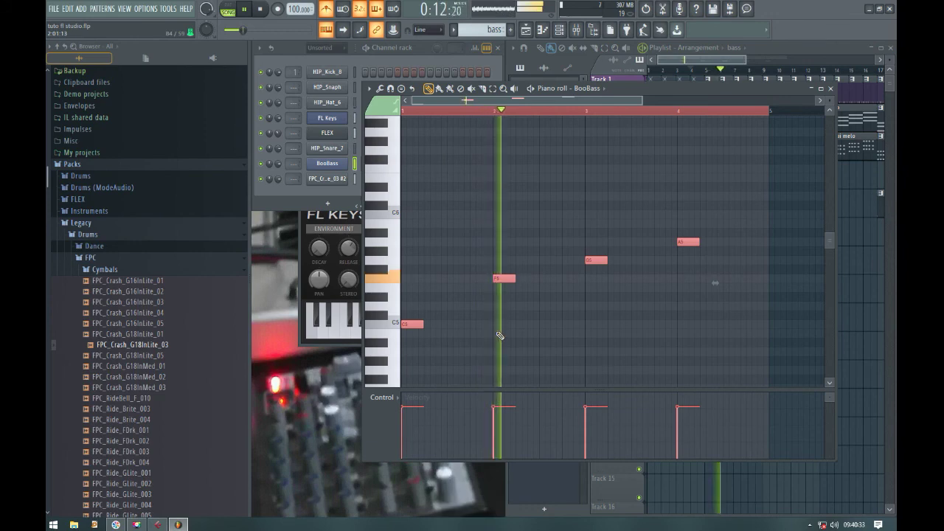
{"action": "left_click", "coordinate": [278, 164]}
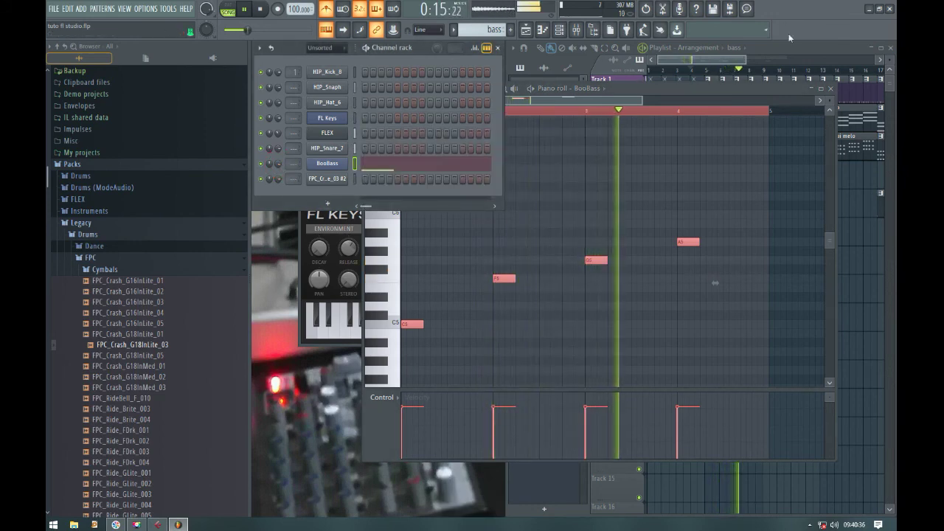
- Add bass clips at bars 9, 13 and 17 of Track 7
{"action": "left_click", "coordinate": [714, 59]}
{"action": "left_click_drag", "start_coordinate": [723, 259], "coordinate": [878, 258]}
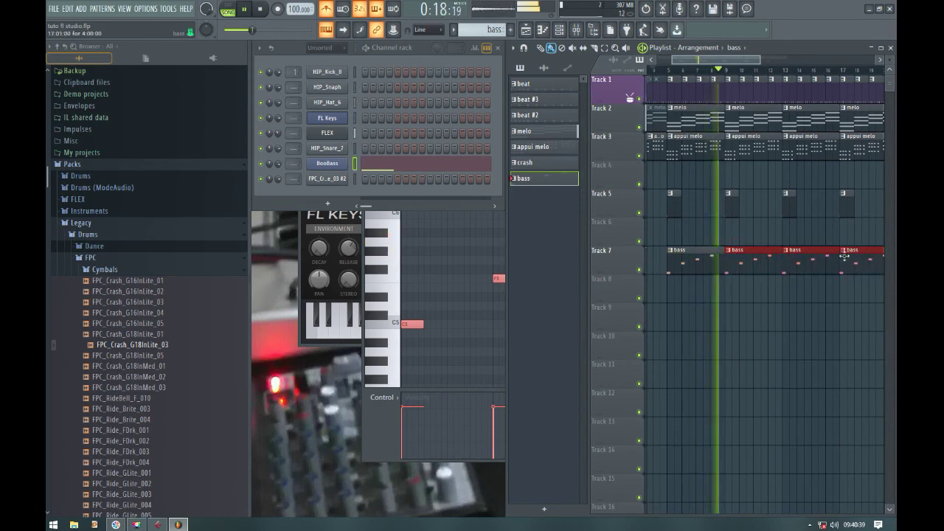
- Add short C5, F5, G5 and A5 notes on the last beat of bars 1 to 4 of the bass pattern while playing it in pattern mode
{"action": "left_click", "coordinate": [373, 418]}
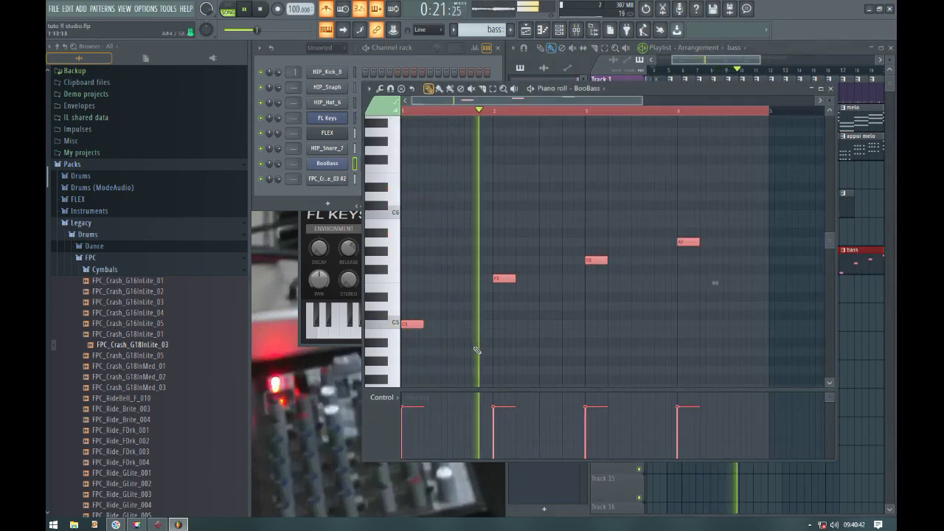
{"action": "key", "text": "space"}
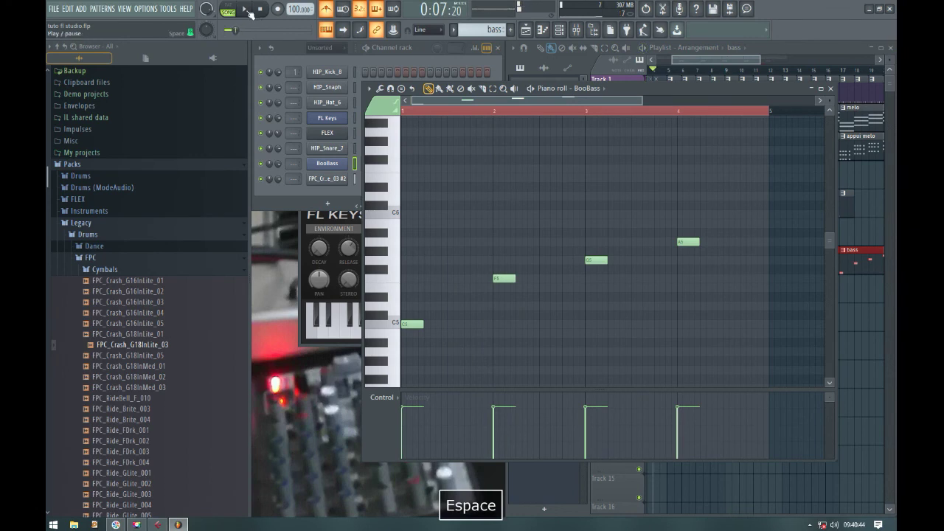
{"action": "key", "text": "space"}
{"action": "key", "text": "space"}
{"action": "left_click", "coordinate": [471, 323]}
{"action": "key", "text": "space"}
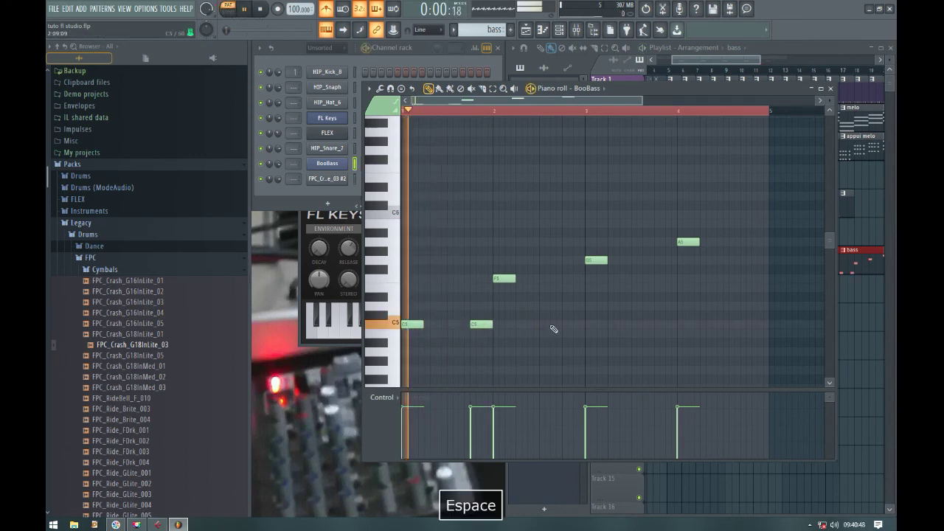
{"action": "left_click", "coordinate": [566, 278]}
{"action": "left_click", "coordinate": [658, 260]}
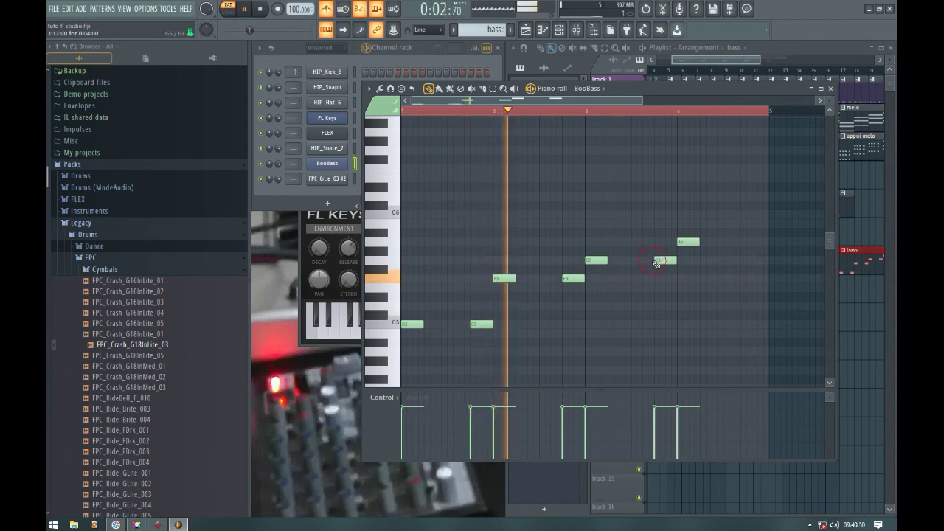
{"action": "left_click", "coordinate": [749, 241]}
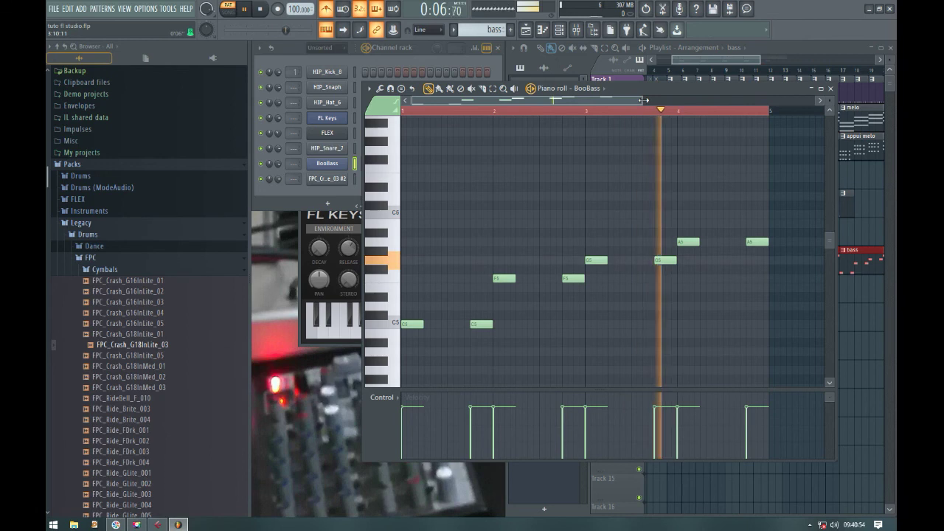
- Add short mid-bar notes to the bass pattern: C5 in bar 1, F5 in bar 2 and two G5 in bar 3
{"action": "scroll", "coordinate": [515, 165], "scroll_direction": "up", "scroll_amount": 2}
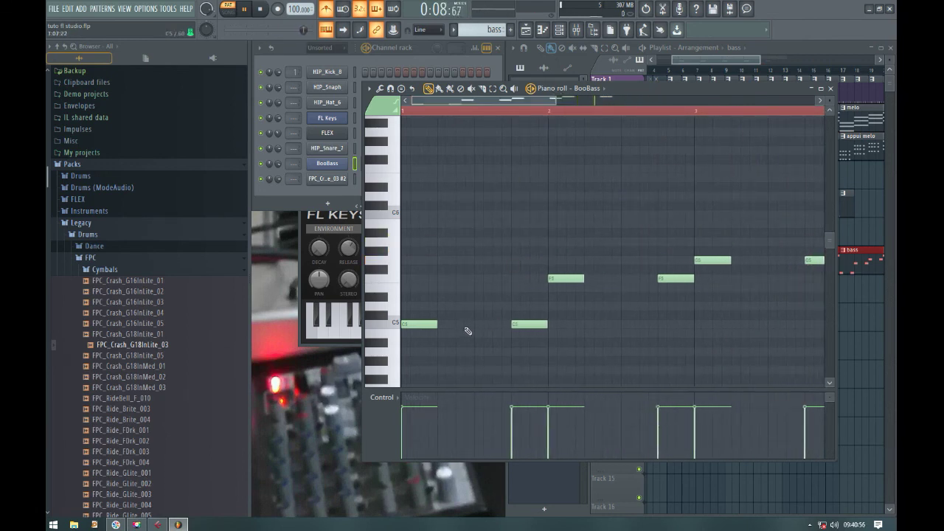
{"action": "key", "text": "space"}
{"action": "left_click", "coordinate": [458, 324]}
{"action": "left_click_drag", "start_coordinate": [491, 325], "coordinate": [473, 324]}
{"action": "key", "text": "space"}
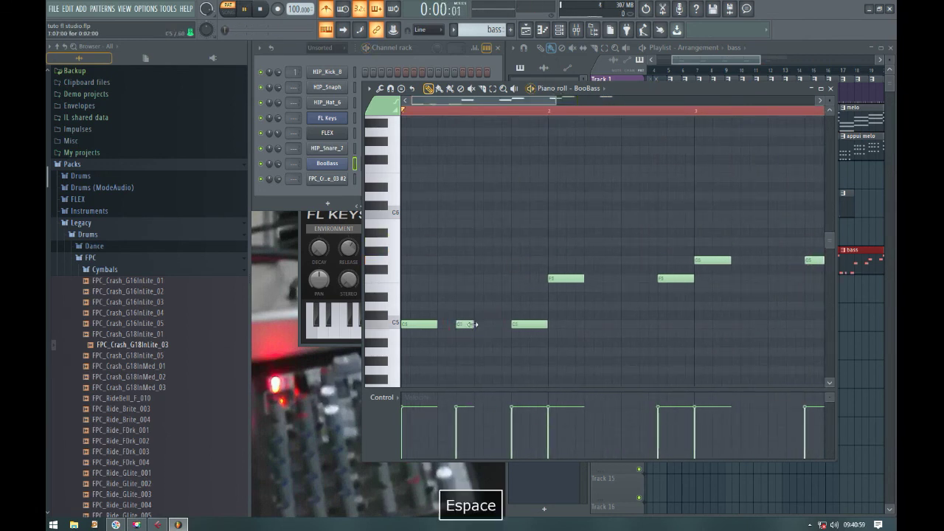
{"action": "left_click", "coordinate": [606, 277]}
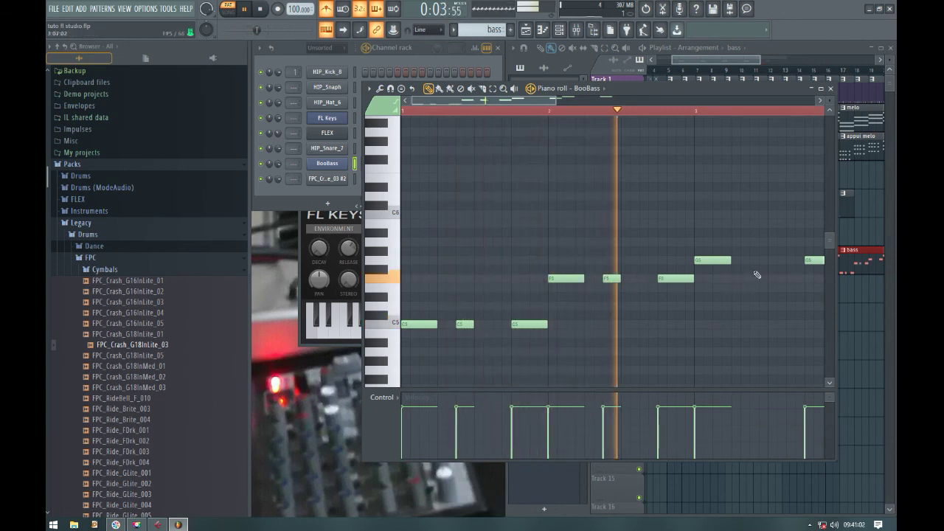
{"action": "left_click", "coordinate": [753, 259]}
{"action": "left_click", "coordinate": [788, 259]}
{"action": "left_click_drag", "start_coordinate": [549, 103], "coordinate": [632, 99]}
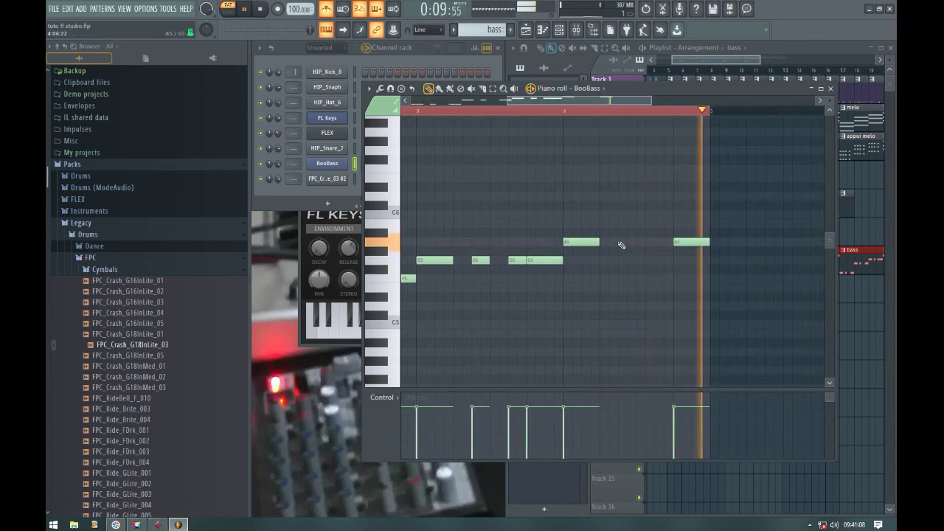
{"action": "left_click", "coordinate": [829, 88]}
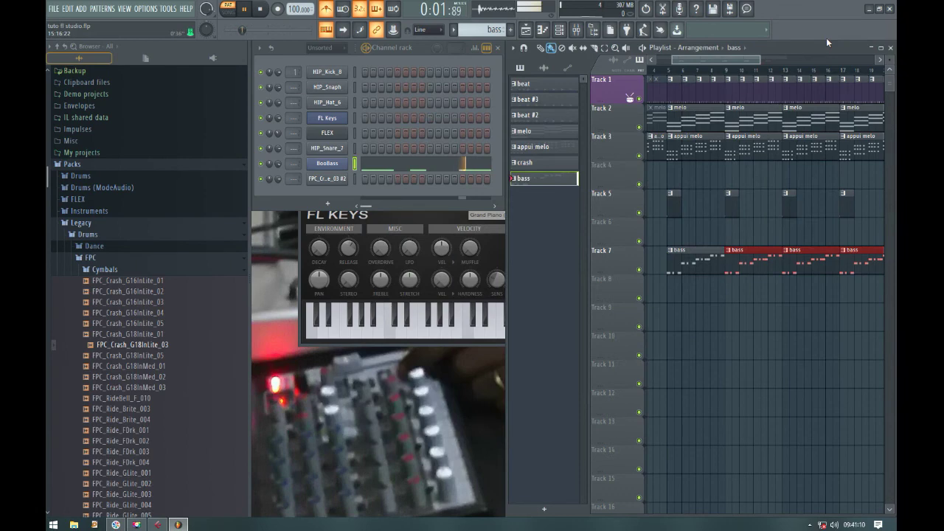
- Play the full arrangement in song mode from the end of bar 4 and save the project
{"action": "double_click", "coordinate": [826, 44]}
{"action": "left_click", "coordinate": [419, 68]}
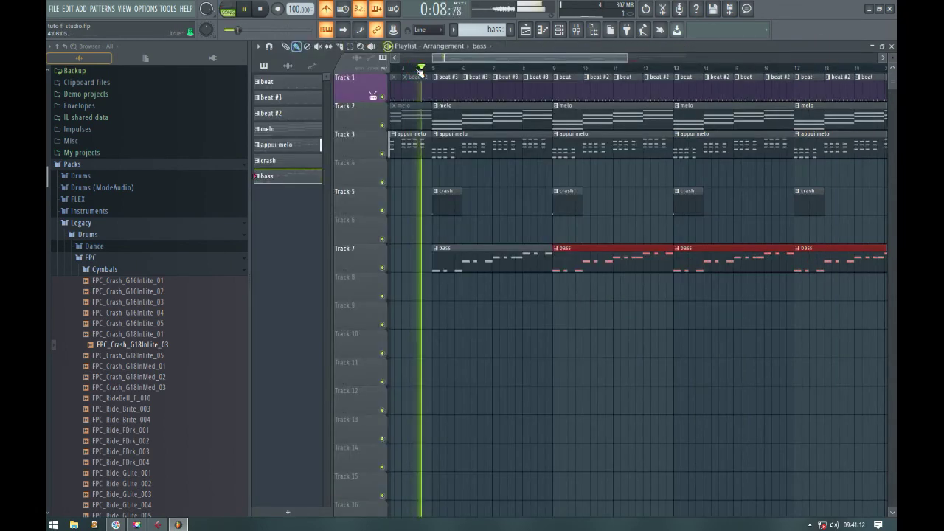
{"action": "key", "text": "ctrl+s"}
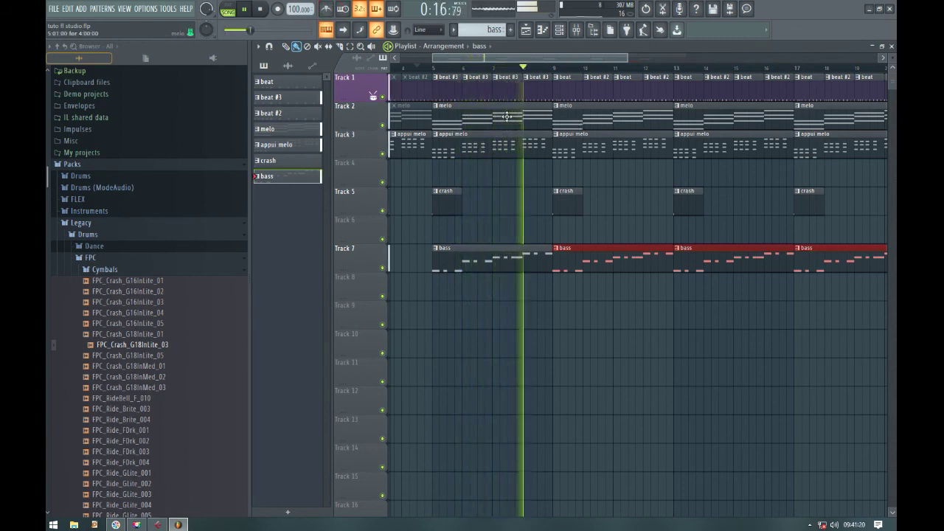
{"action": "key", "text": "ctrl+s"}
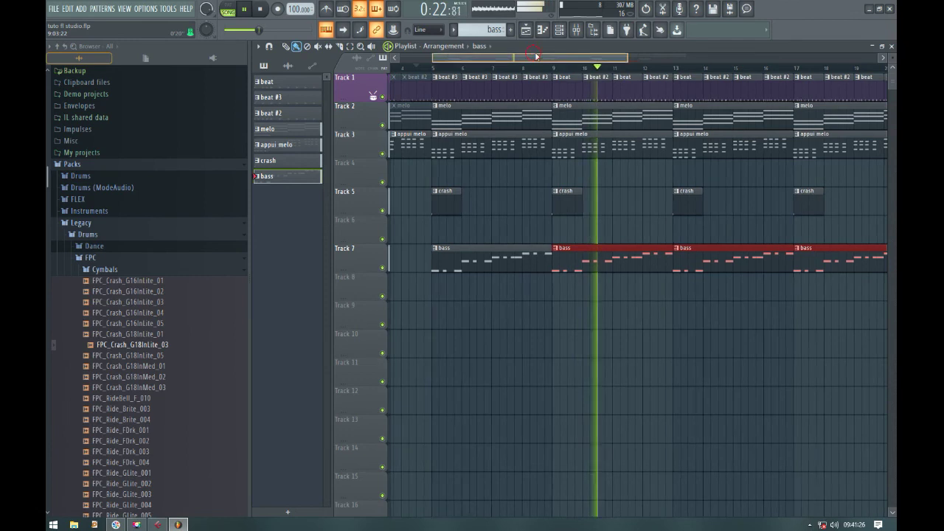
- Place another bass clip at bar 21 of Track 7
{"action": "left_click_drag", "start_coordinate": [534, 56], "coordinate": [602, 56]}
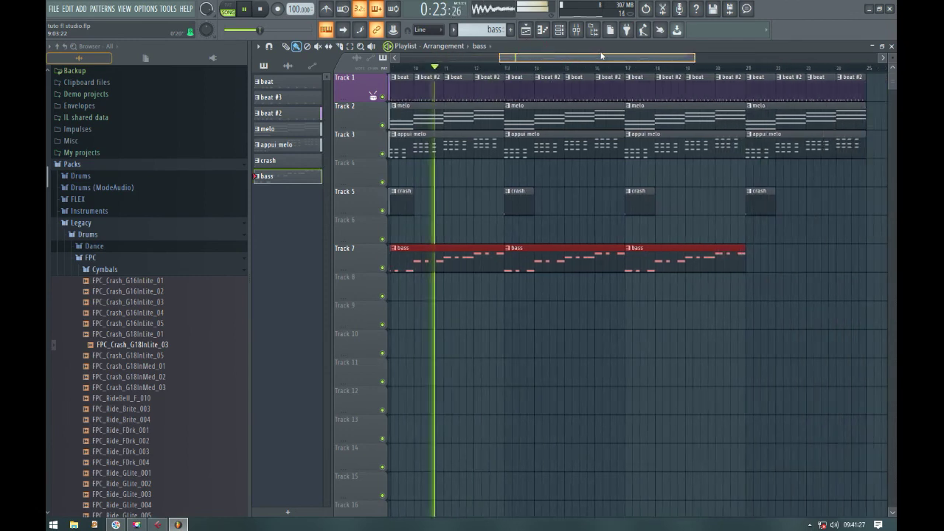
{"action": "left_click", "coordinate": [750, 261]}
{"action": "double_click", "coordinate": [740, 47]}
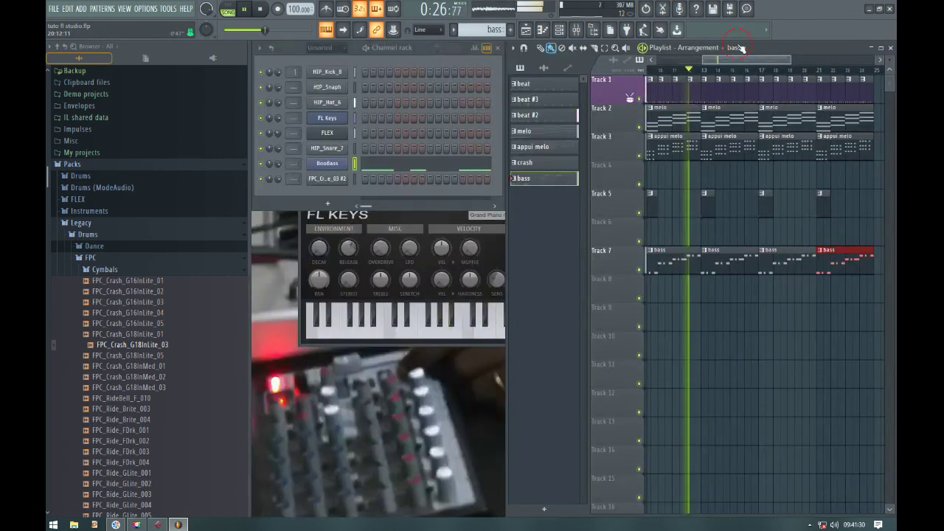
- Copy the FLEX channel's chord notes from the melo pattern and stop playback
{"action": "left_click", "coordinate": [735, 118]}
{"action": "right_click", "coordinate": [348, 130]}
{"action": "left_click", "coordinate": [485, 151]}
{"action": "key", "text": "space"}
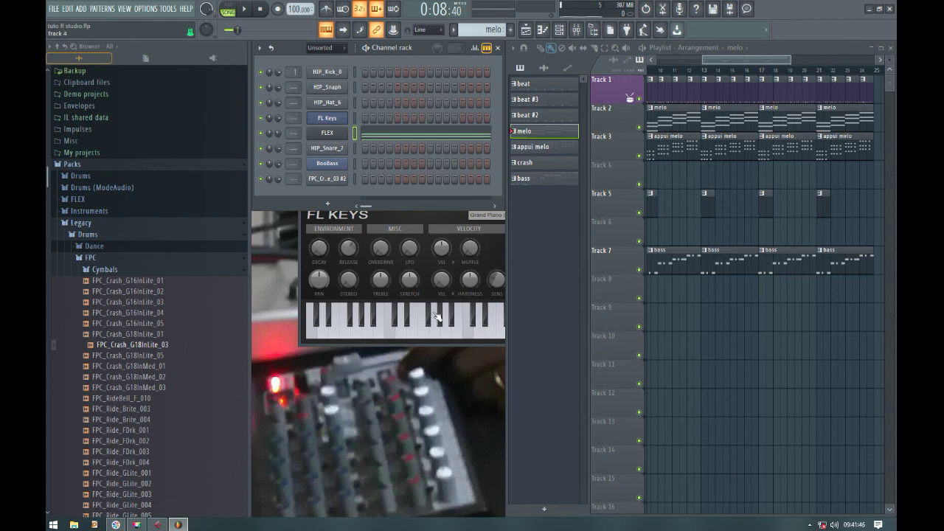
{"action": "right_click", "coordinate": [340, 138]}
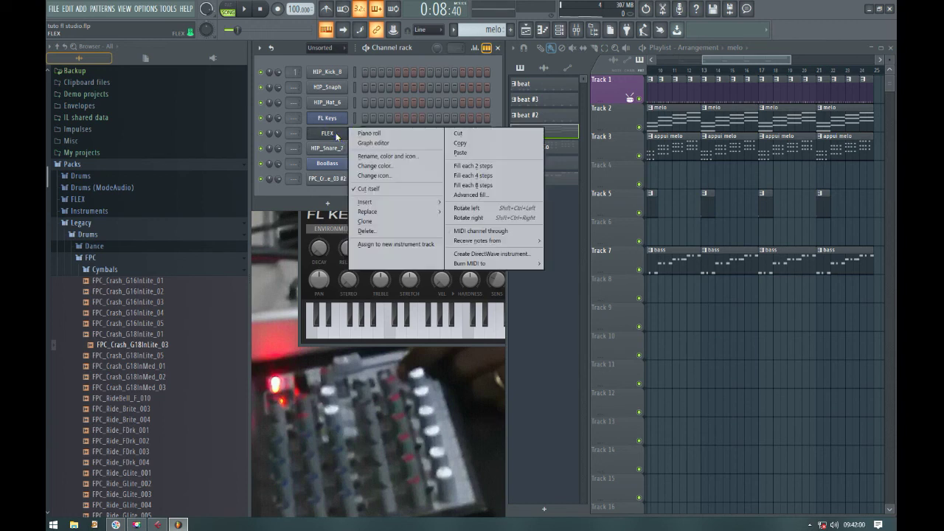
{"action": "left_click", "coordinate": [516, 141]}
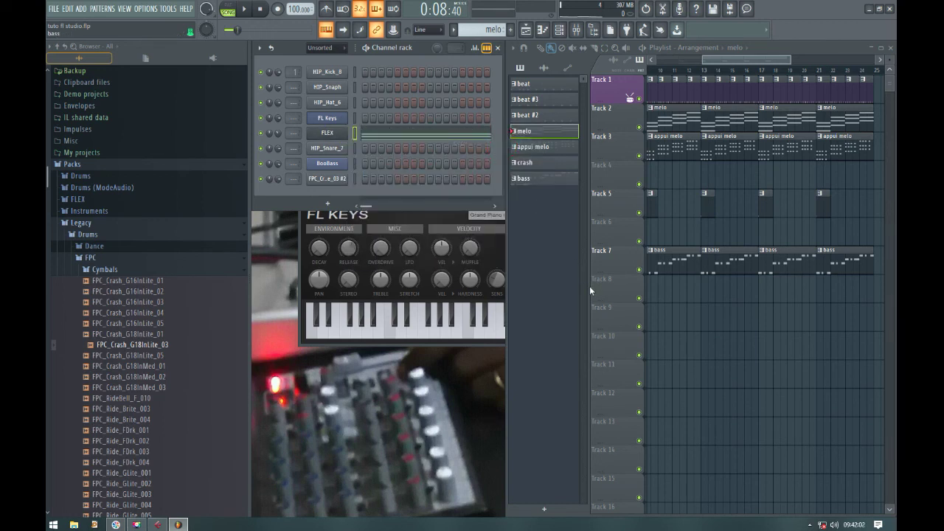
- Create a new pattern named string
{"action": "key", "text": "F4"}
{"action": "type", "text": "S"}
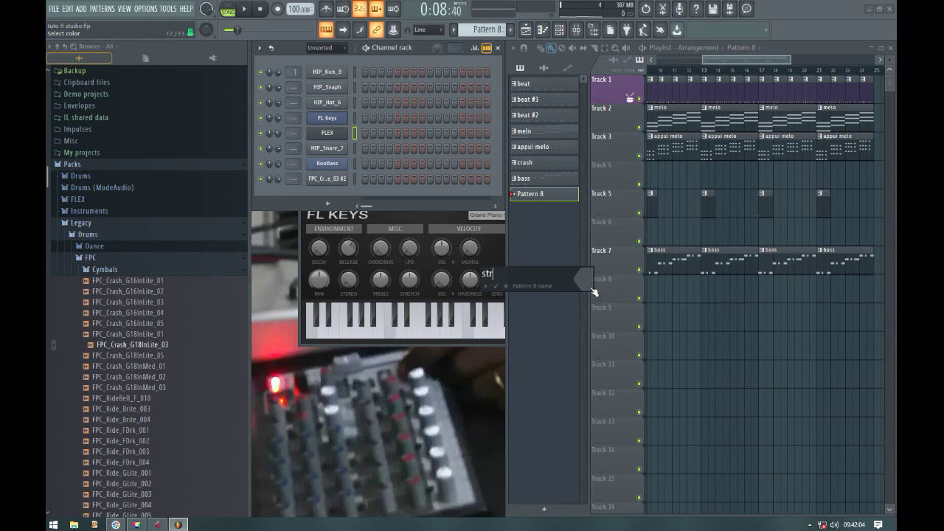
{"action": "type", "text": "tring"}
{"action": "key", "text": "Return"}
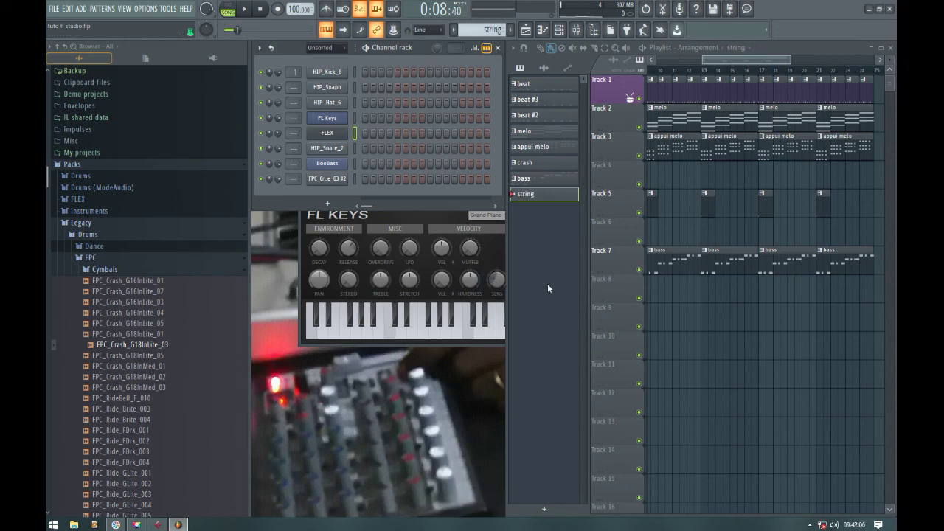
- Insert a Sytrus channel and paste the copied melo chords into it, checking them in the piano roll
{"action": "right_click", "coordinate": [328, 179]}
{"action": "mouse_move", "coordinate": [428, 256]}
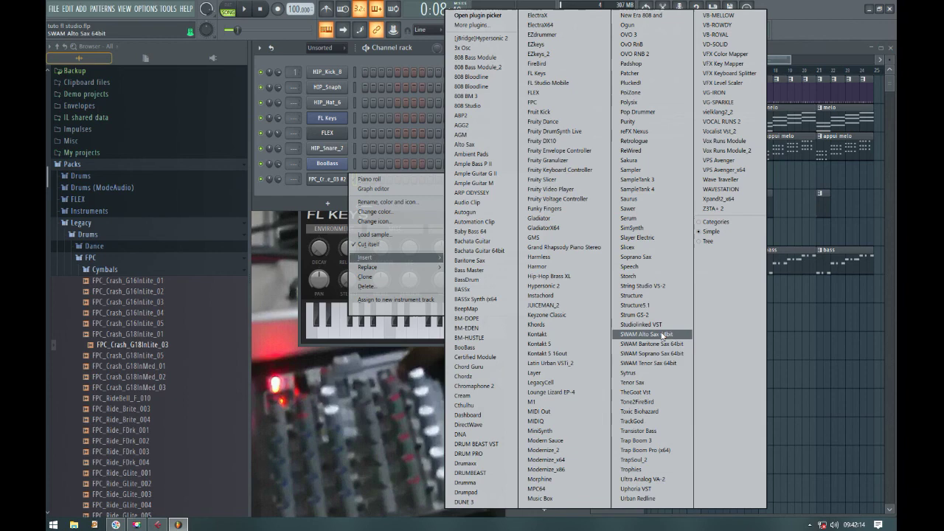
{"action": "left_click", "coordinate": [628, 373]}
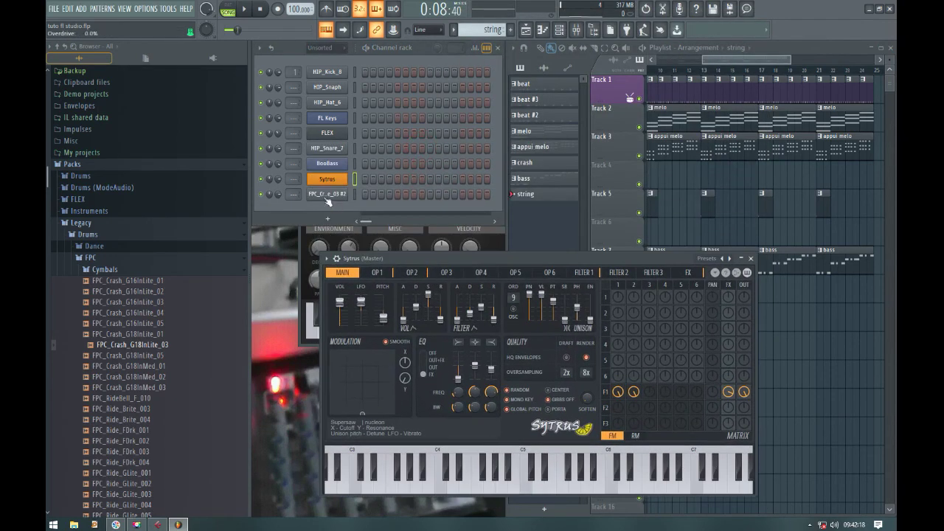
{"action": "right_click", "coordinate": [326, 185]}
{"action": "left_click", "coordinate": [486, 206]}
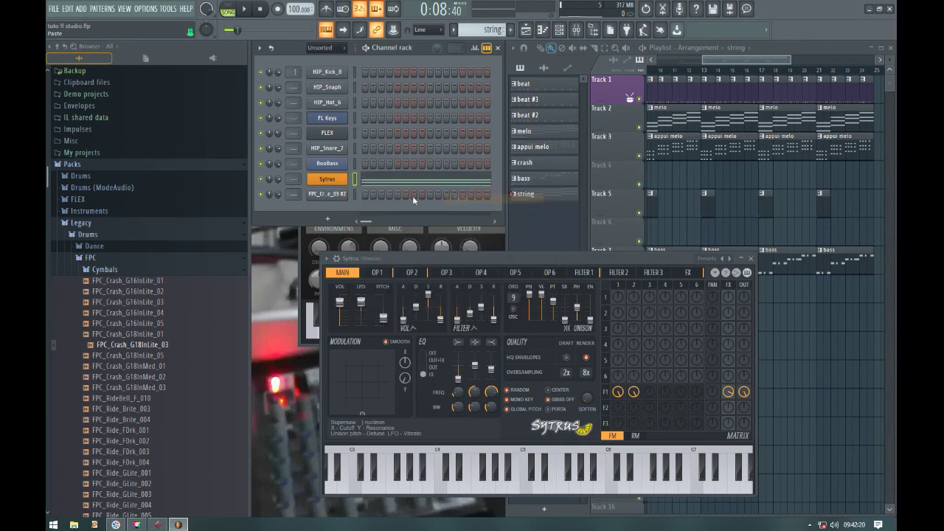
{"action": "left_click", "coordinate": [393, 183]}
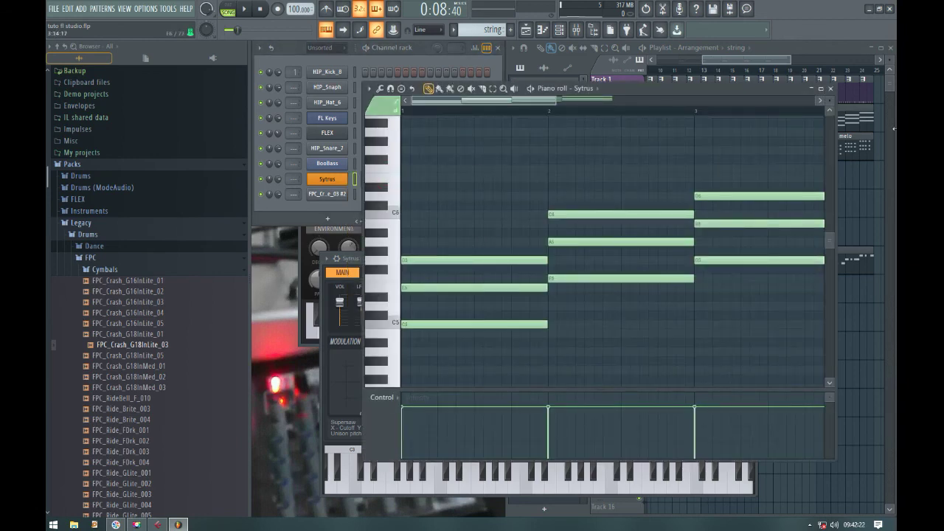
{"action": "left_click", "coordinate": [830, 87]}
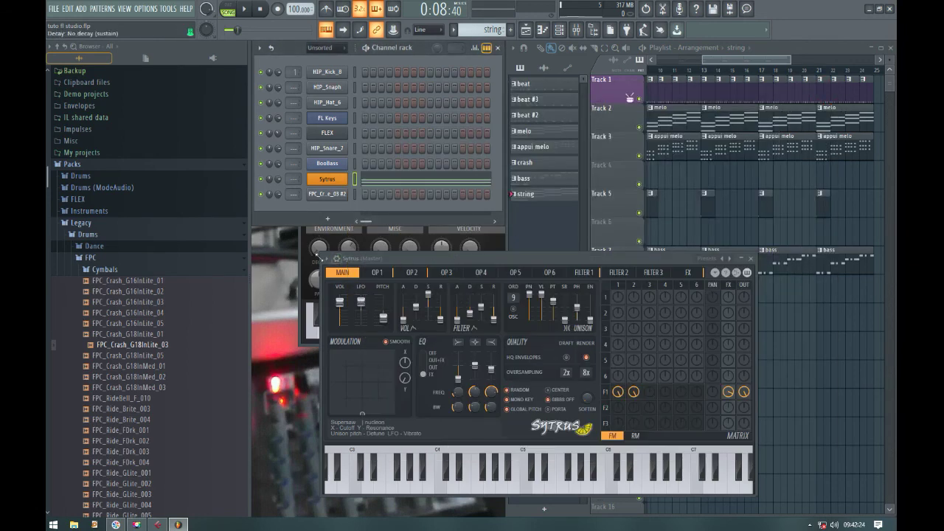
- Try the Angelic whistle preset in Sytrus and play the string pattern
{"action": "left_click", "coordinate": [327, 263]}
{"action": "mouse_move", "coordinate": [347, 270]}
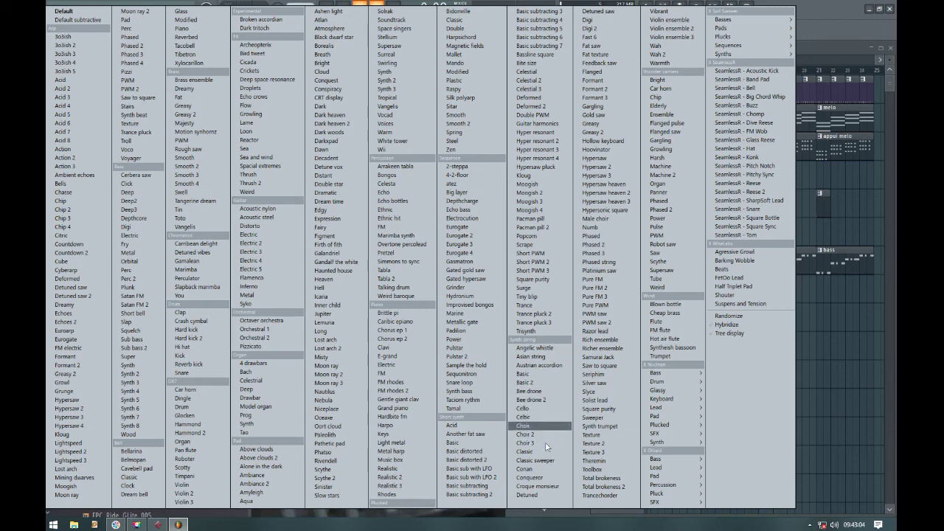
{"action": "left_click", "coordinate": [549, 349]}
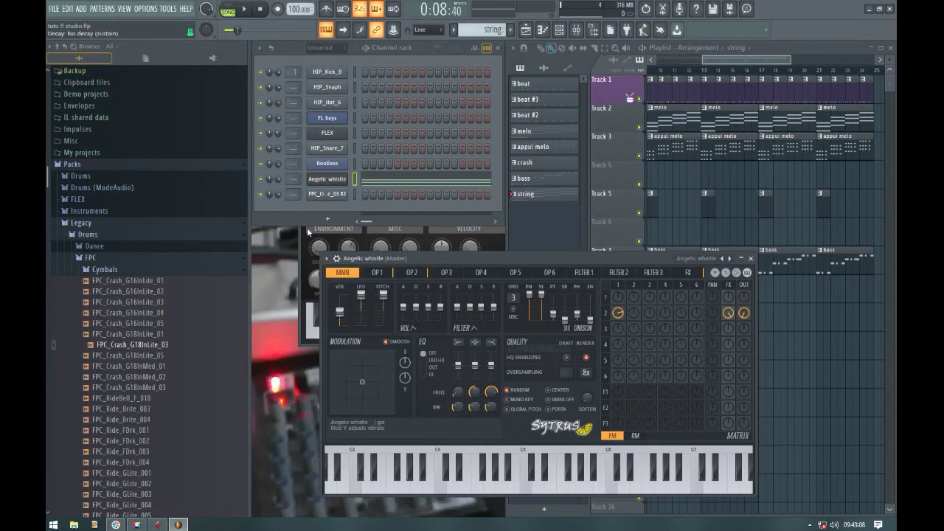
{"action": "key", "text": "space"}
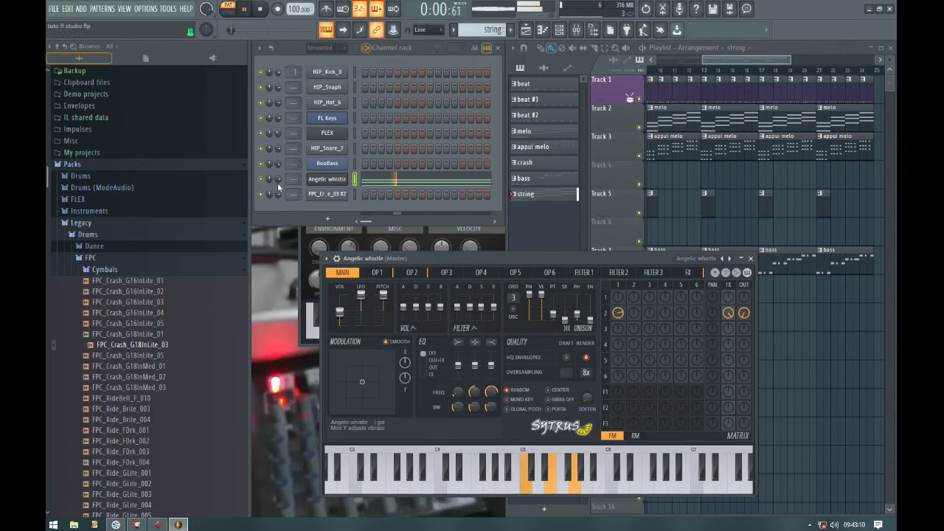
- Load the Above clouds pad preset in Sytrus and lower its channel volume while the string pattern plays
{"action": "left_click", "coordinate": [333, 258]}
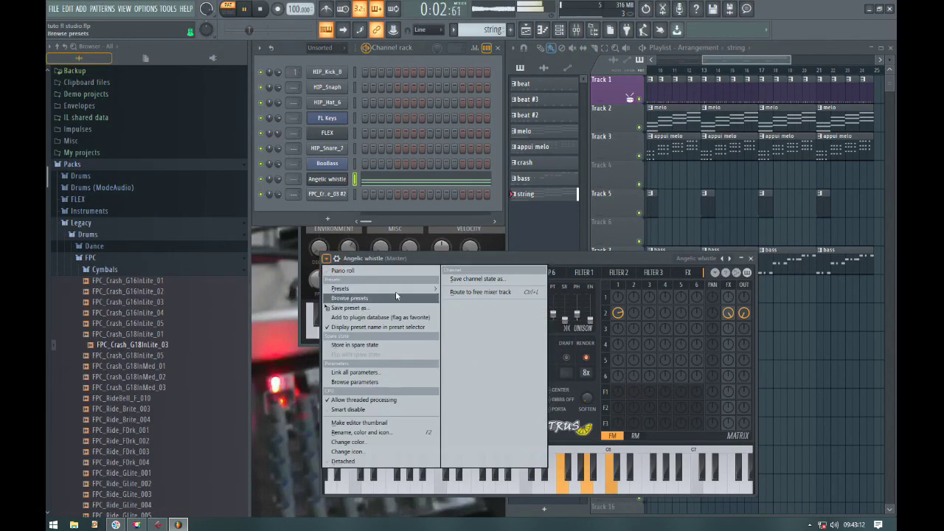
{"action": "mouse_move", "coordinate": [406, 293]}
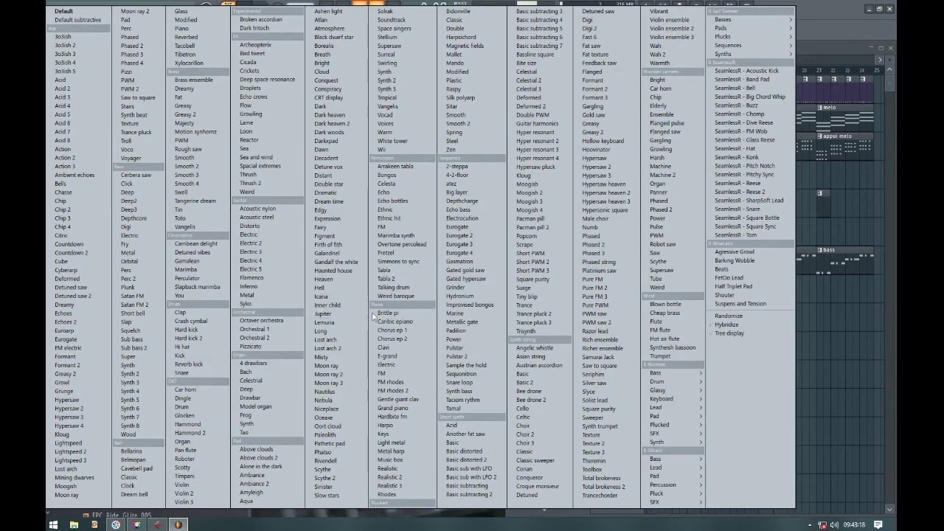
{"action": "left_click", "coordinate": [267, 449]}
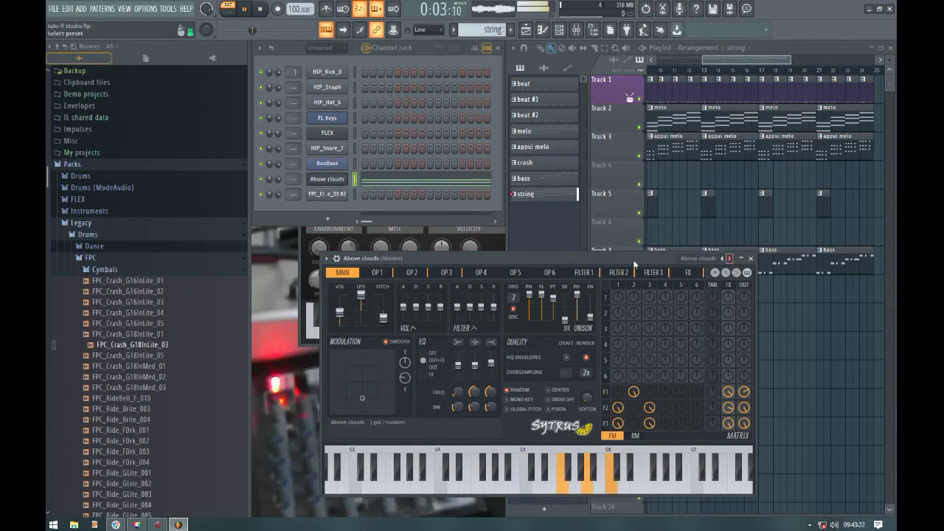
{"action": "left_click_drag", "start_coordinate": [280, 179], "coordinate": [281, 207]}
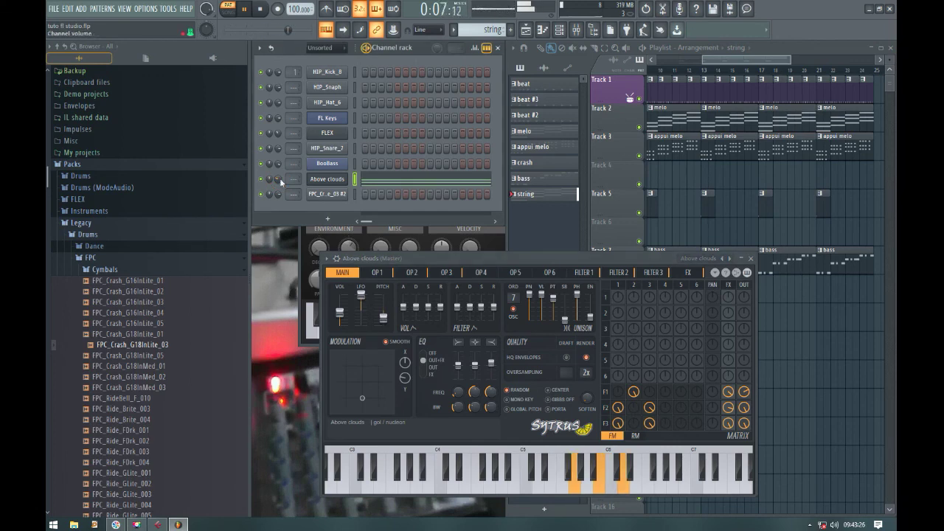
- Place string clips at bars 17 and 21 of Track 6 in song mode and save the project
{"action": "double_click", "coordinate": [781, 47]}
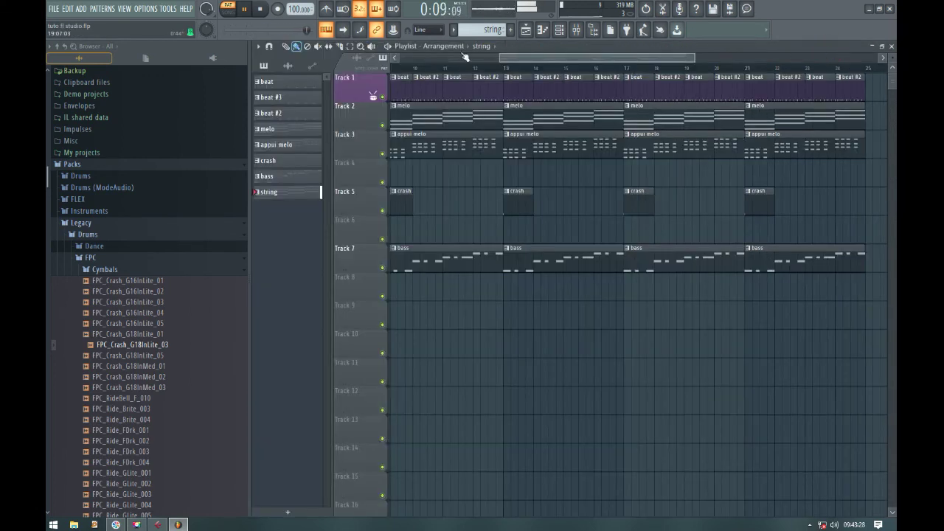
{"action": "key", "text": "l"}
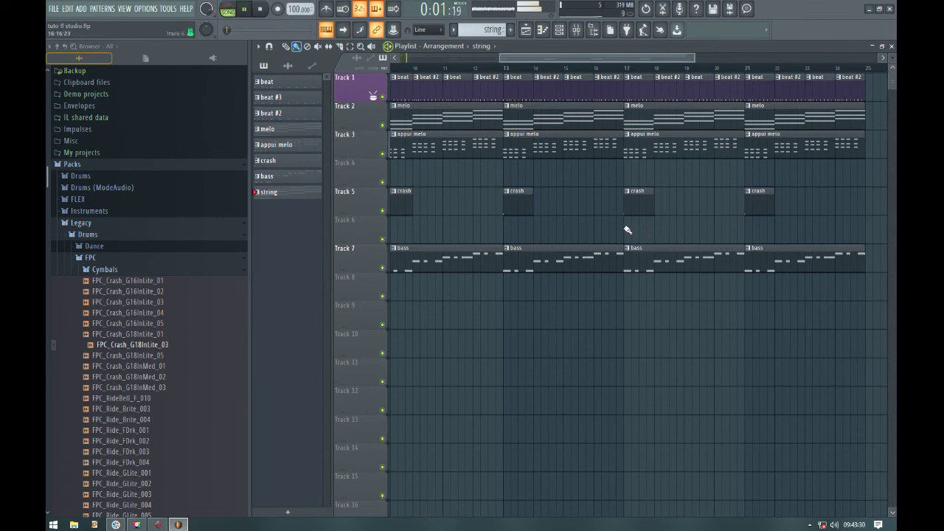
{"action": "left_click_drag", "start_coordinate": [626, 229], "coordinate": [765, 228]}
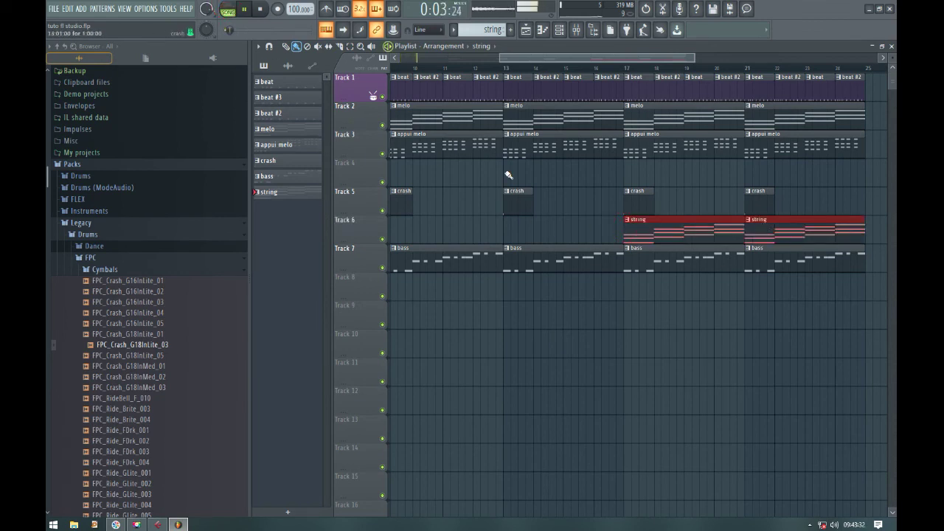
{"action": "left_click", "coordinate": [55, 12]}
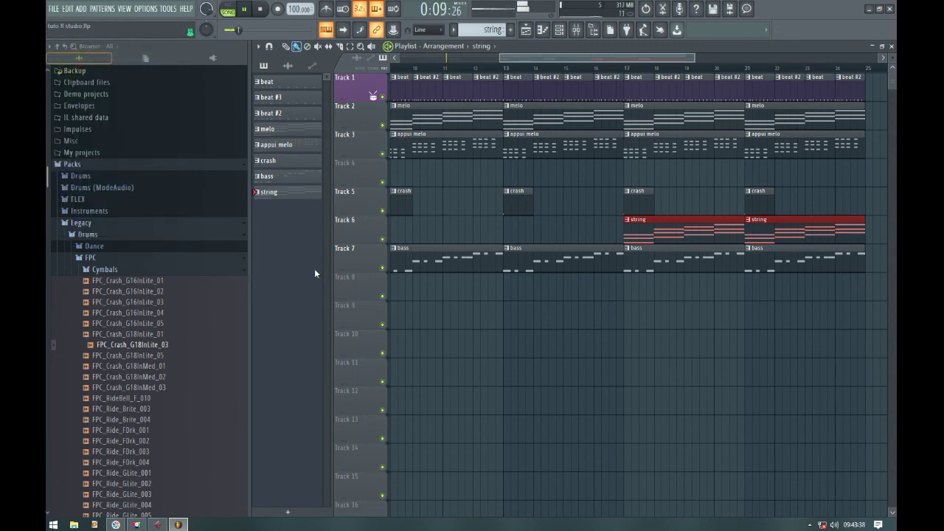
{"action": "key", "text": "ctrl+s"}
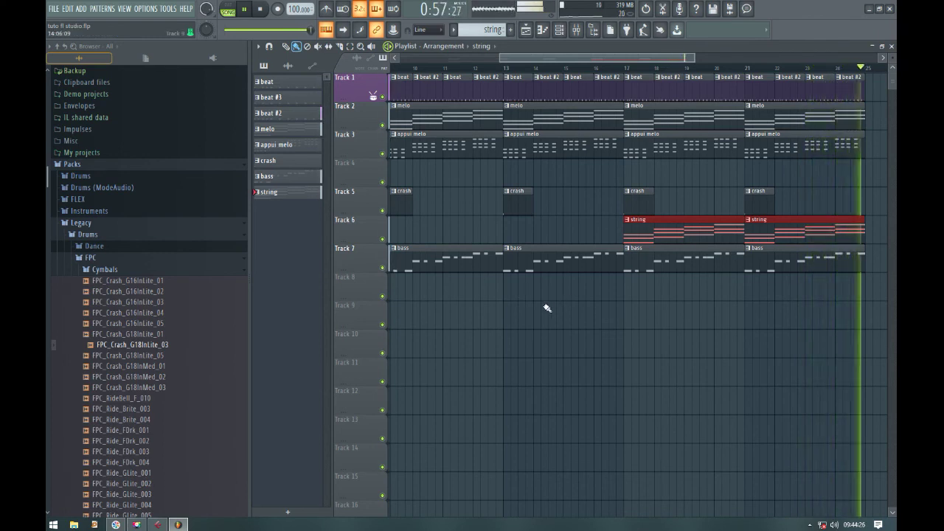
- Stop playback and duplicate all playlist clips directly after the existing arrangement
{"action": "key", "text": "space"}
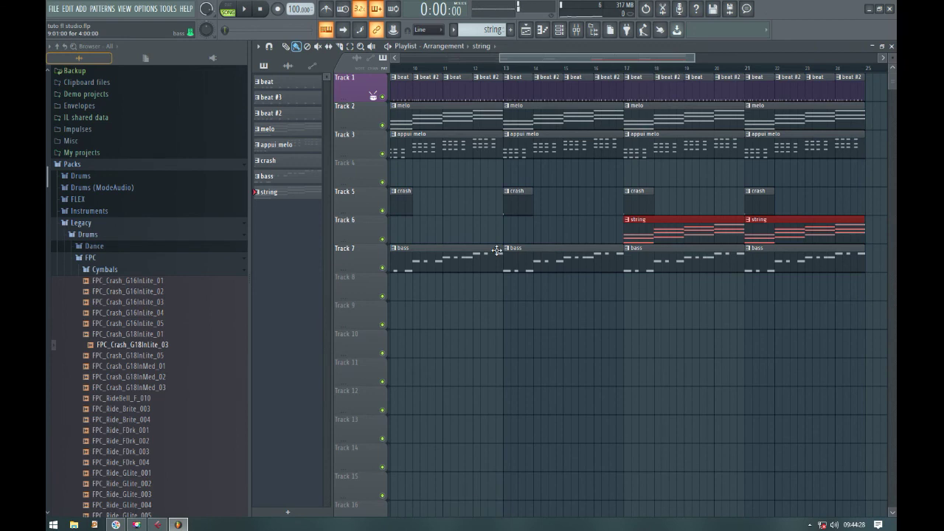
{"action": "key", "text": "ctrl+a"}
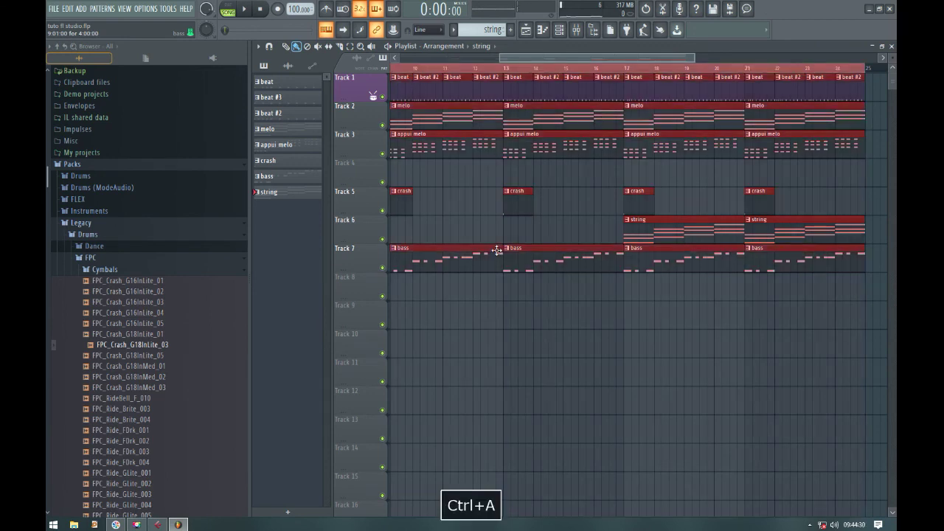
{"action": "key", "text": "ctrl+c"}
{"action": "key", "text": "ctrl+b"}
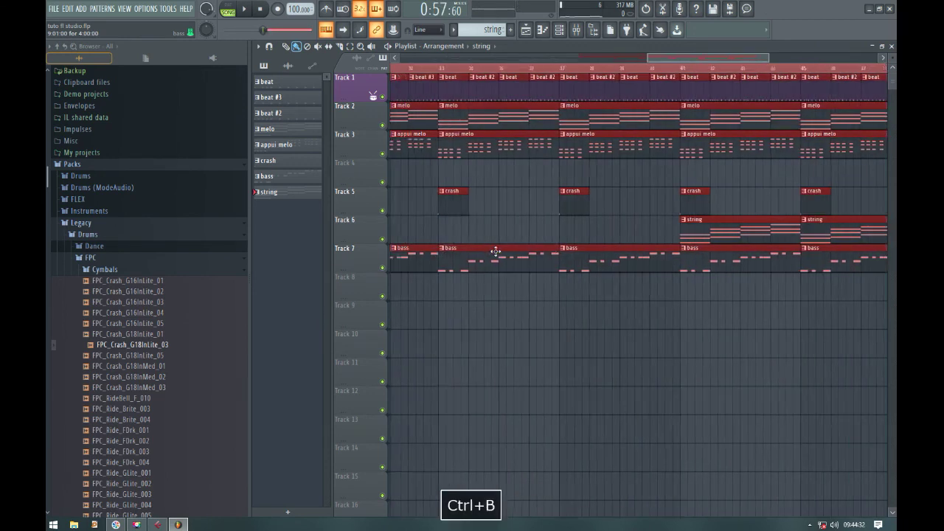
- Save the project with the duplicated arrangement and restore the playlist to its smaller window size
{"action": "left_click_drag", "start_coordinate": [767, 59], "coordinate": [853, 58]}
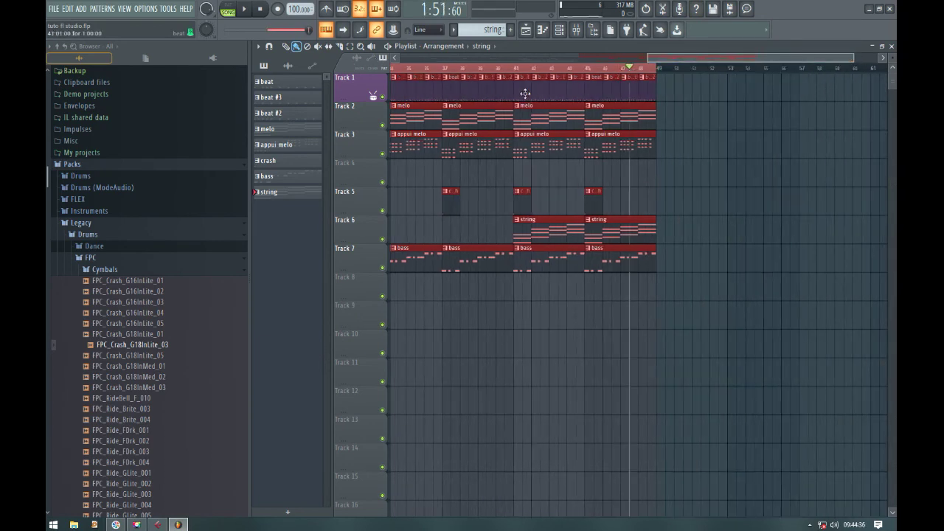
{"action": "key", "text": "ctrl+s"}
{"action": "double_click", "coordinate": [780, 48]}
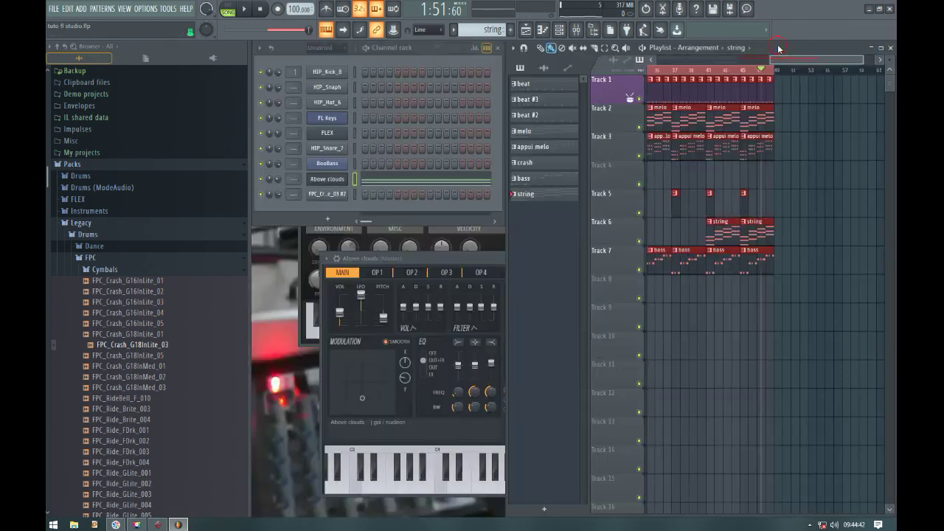
- Close the Above clouds Sytrus window and the FL Keys window, leaving the channel rack beside the start of the arrangement
{"action": "left_click", "coordinate": [429, 266]}
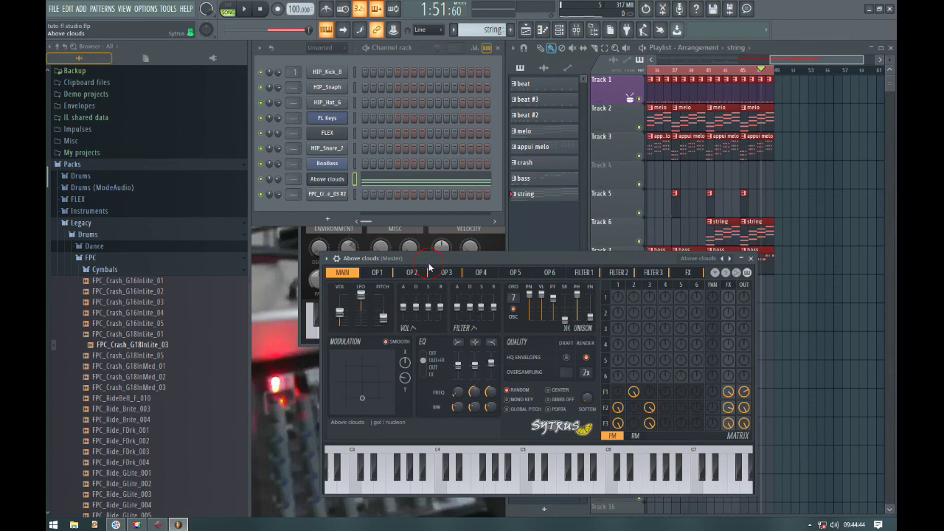
{"action": "left_click", "coordinate": [751, 259]}
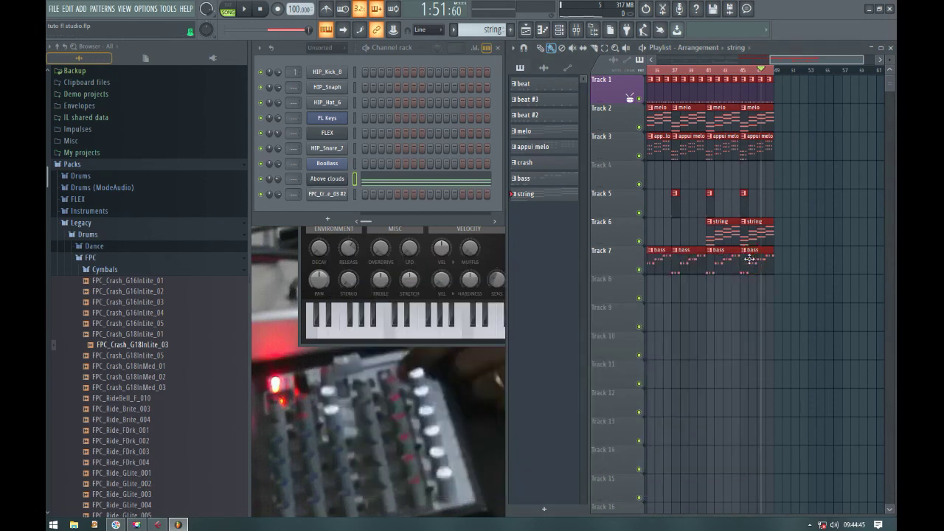
{"action": "left_click", "coordinate": [299, 338]}
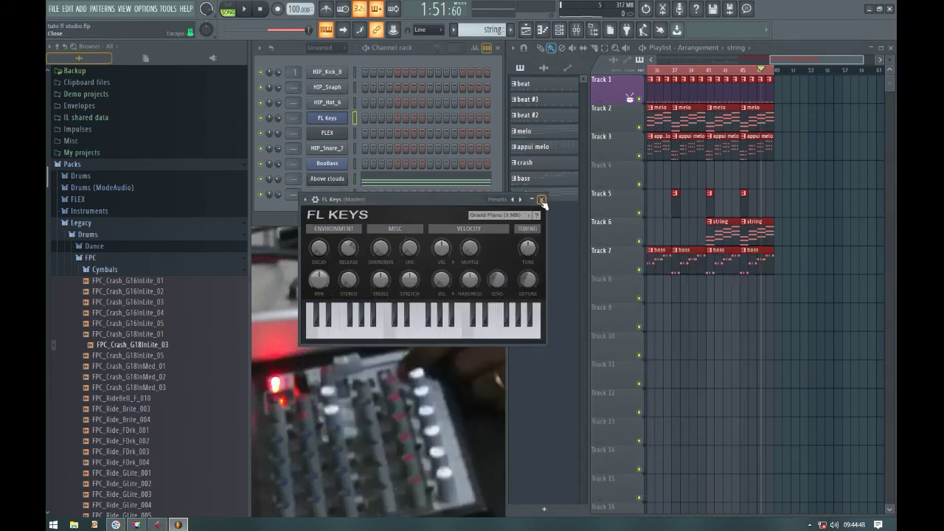
{"action": "left_click", "coordinate": [542, 199]}
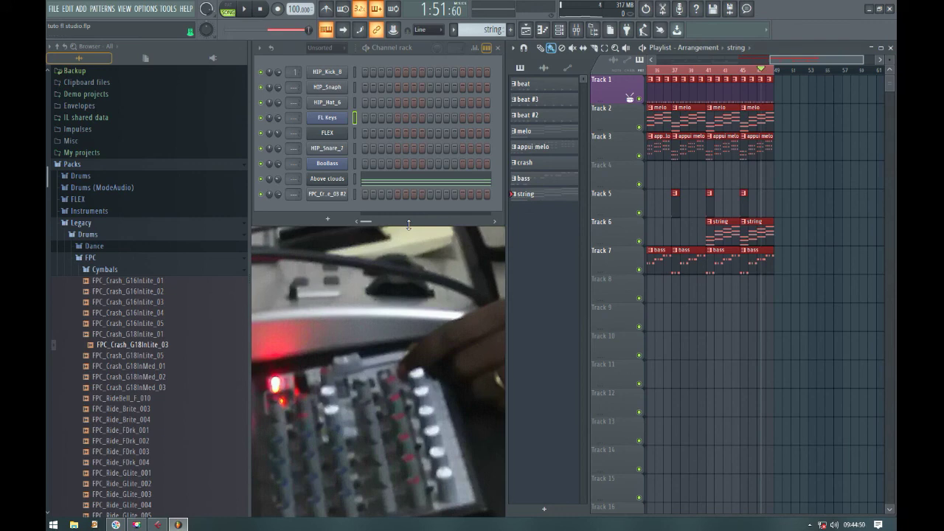
{"action": "left_click_drag", "start_coordinate": [806, 57], "coordinate": [667, 61]}
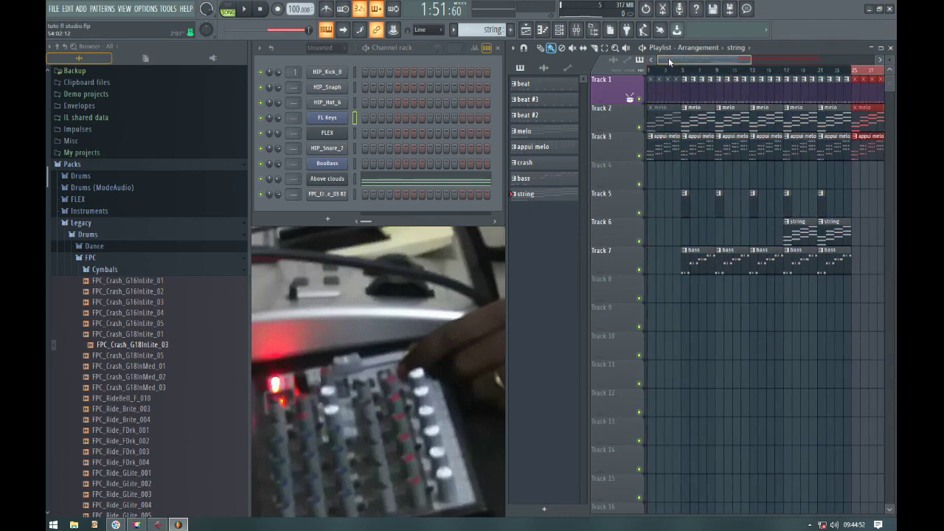
{"action": "left_click_drag", "start_coordinate": [755, 64], "coordinate": [661, 62]}
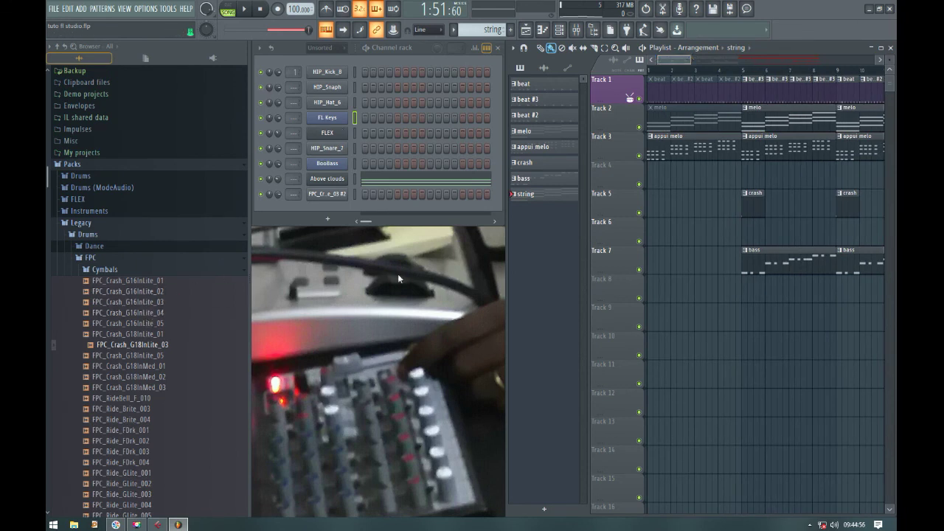